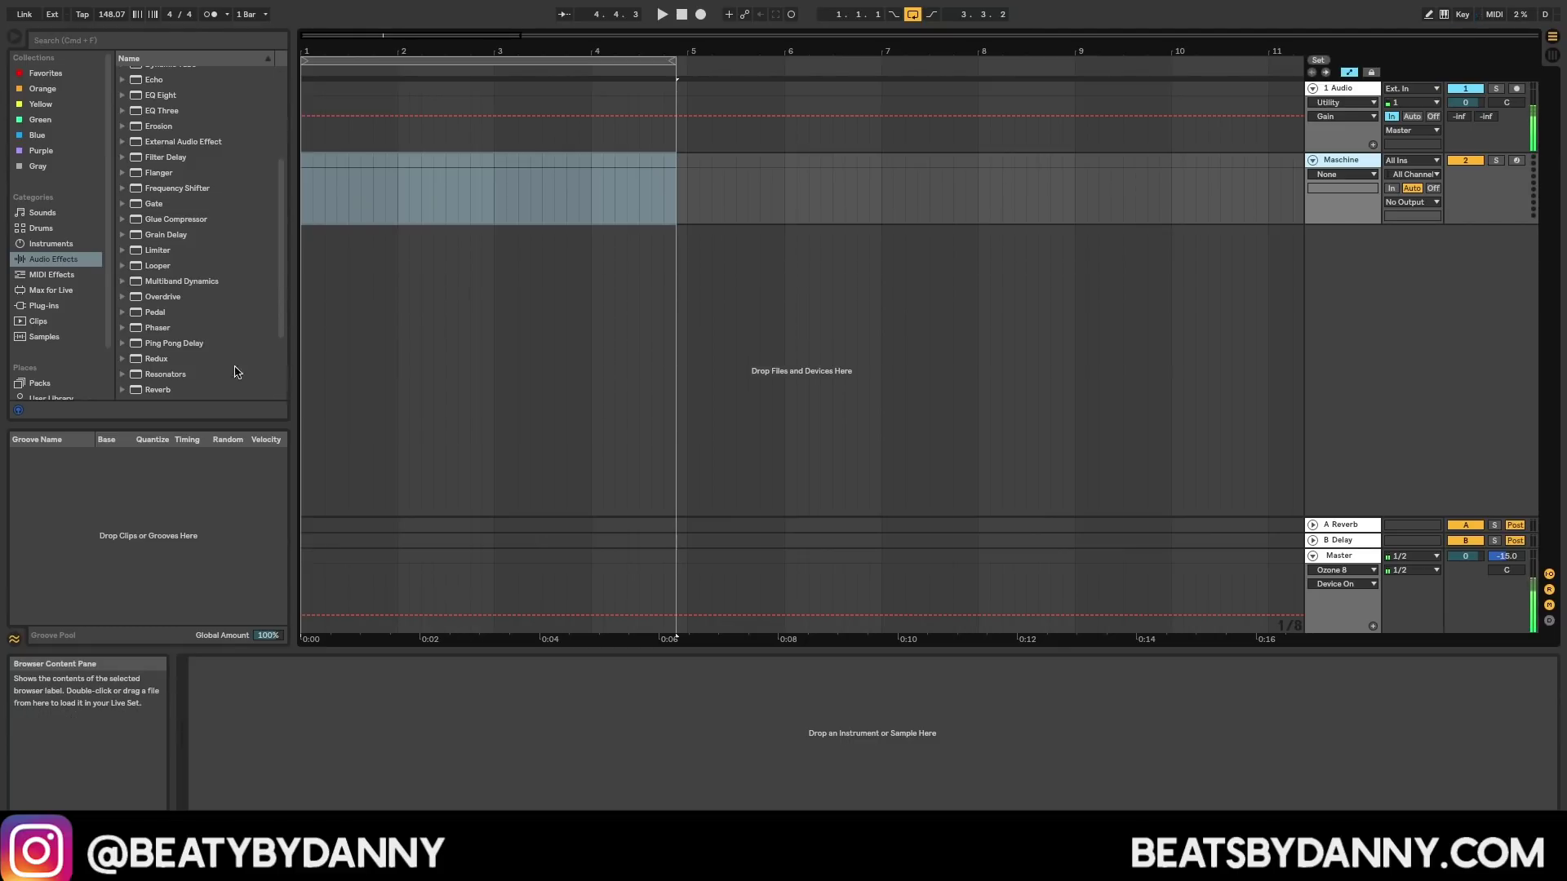
Step: Drag Maschine 2 from the plug-ins browser onto the Maschine MIDI track and select that track
click(62, 309)
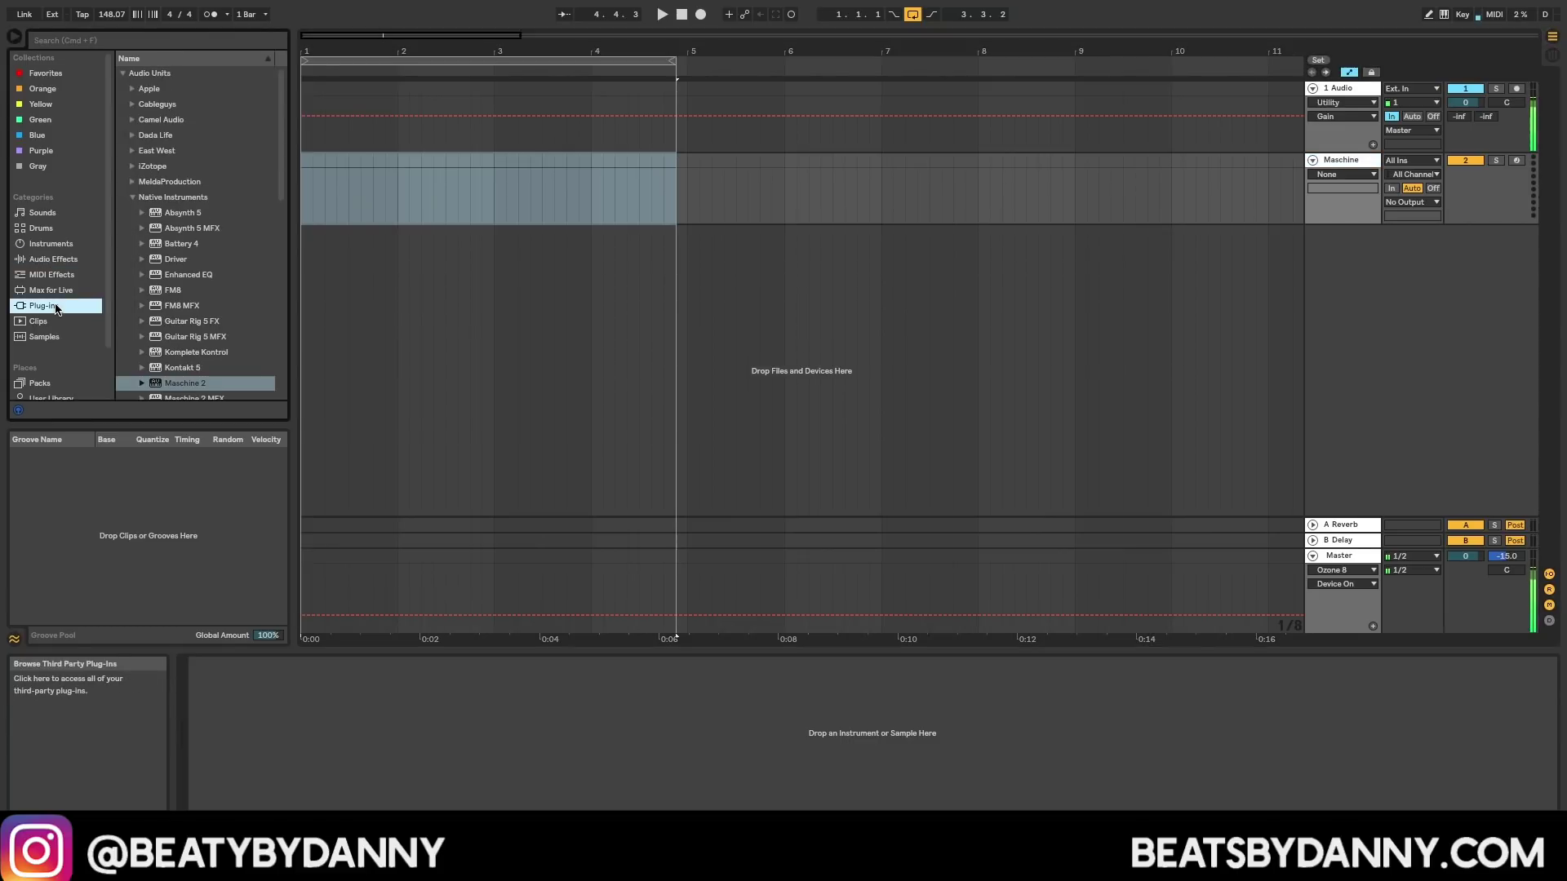
scroll(166, 378, down, 2)
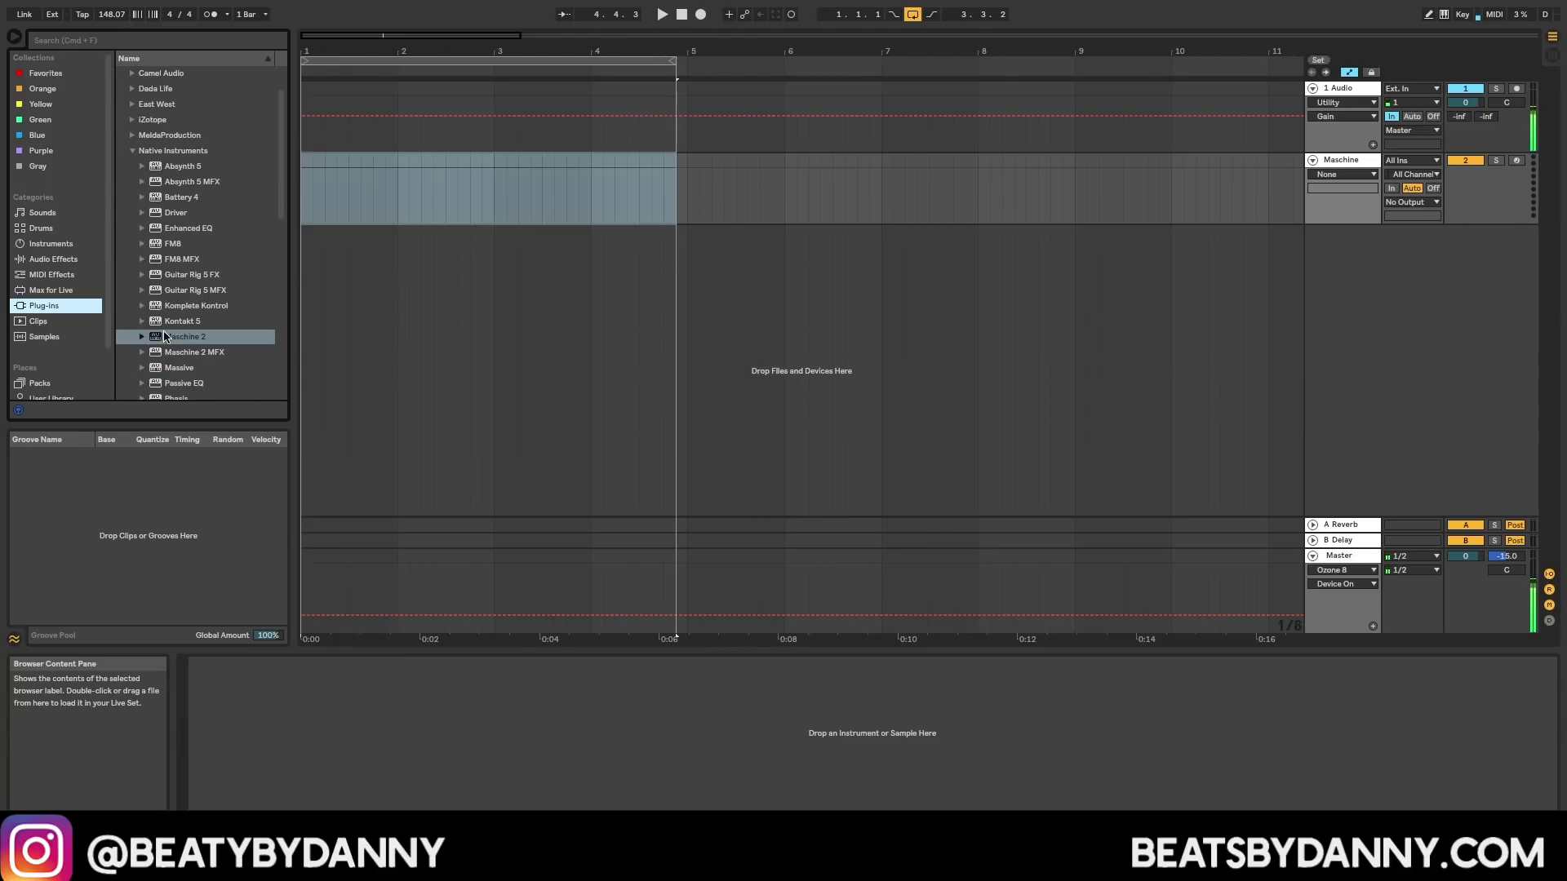
drag(167, 338, 762, 232)
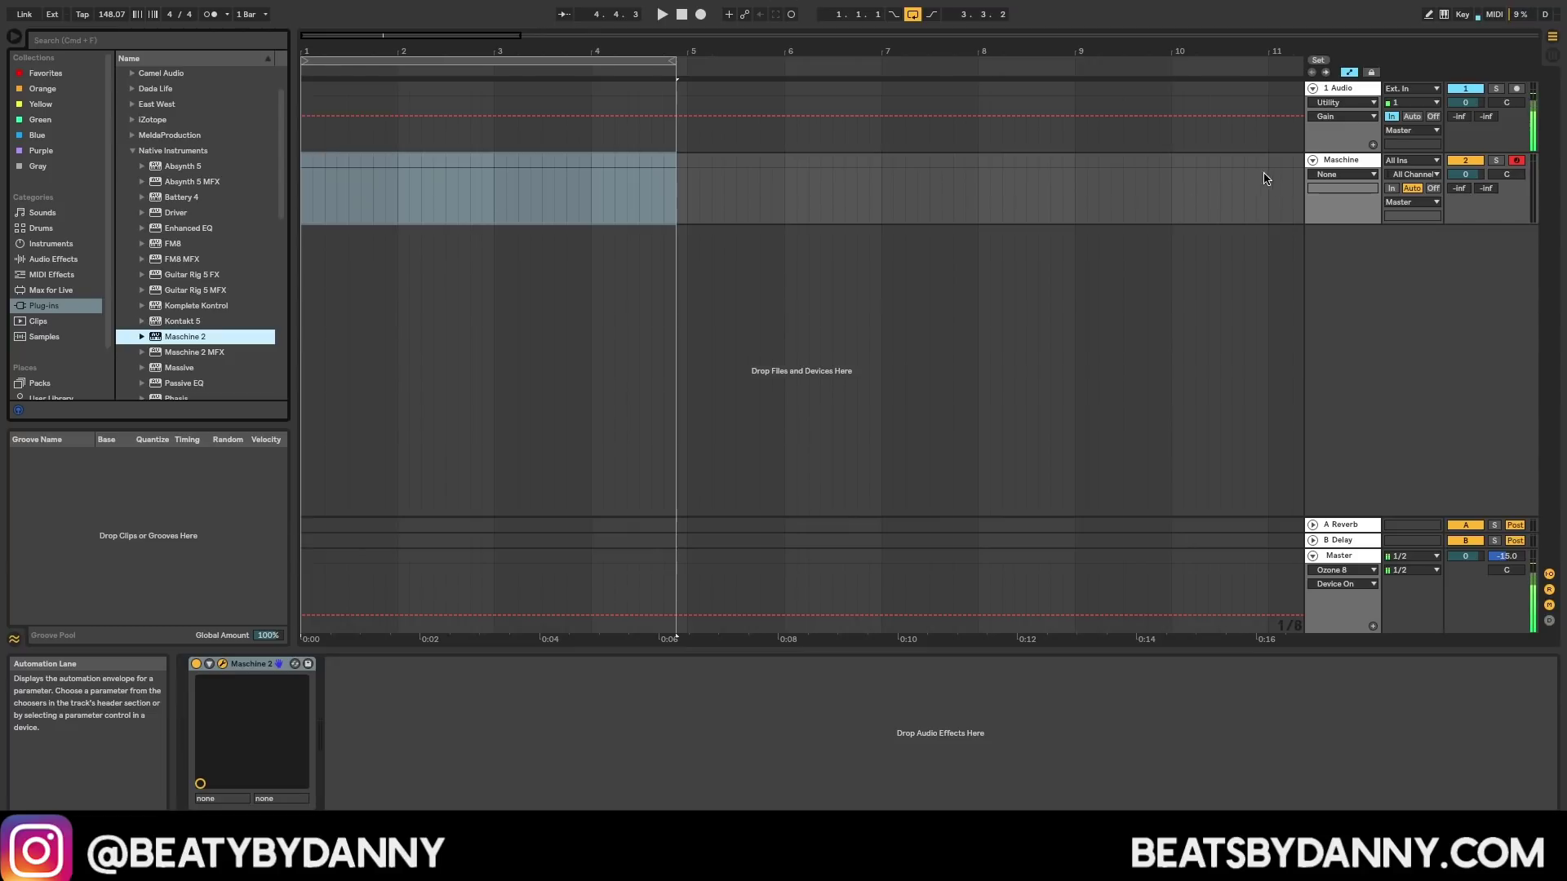
click(1336, 166)
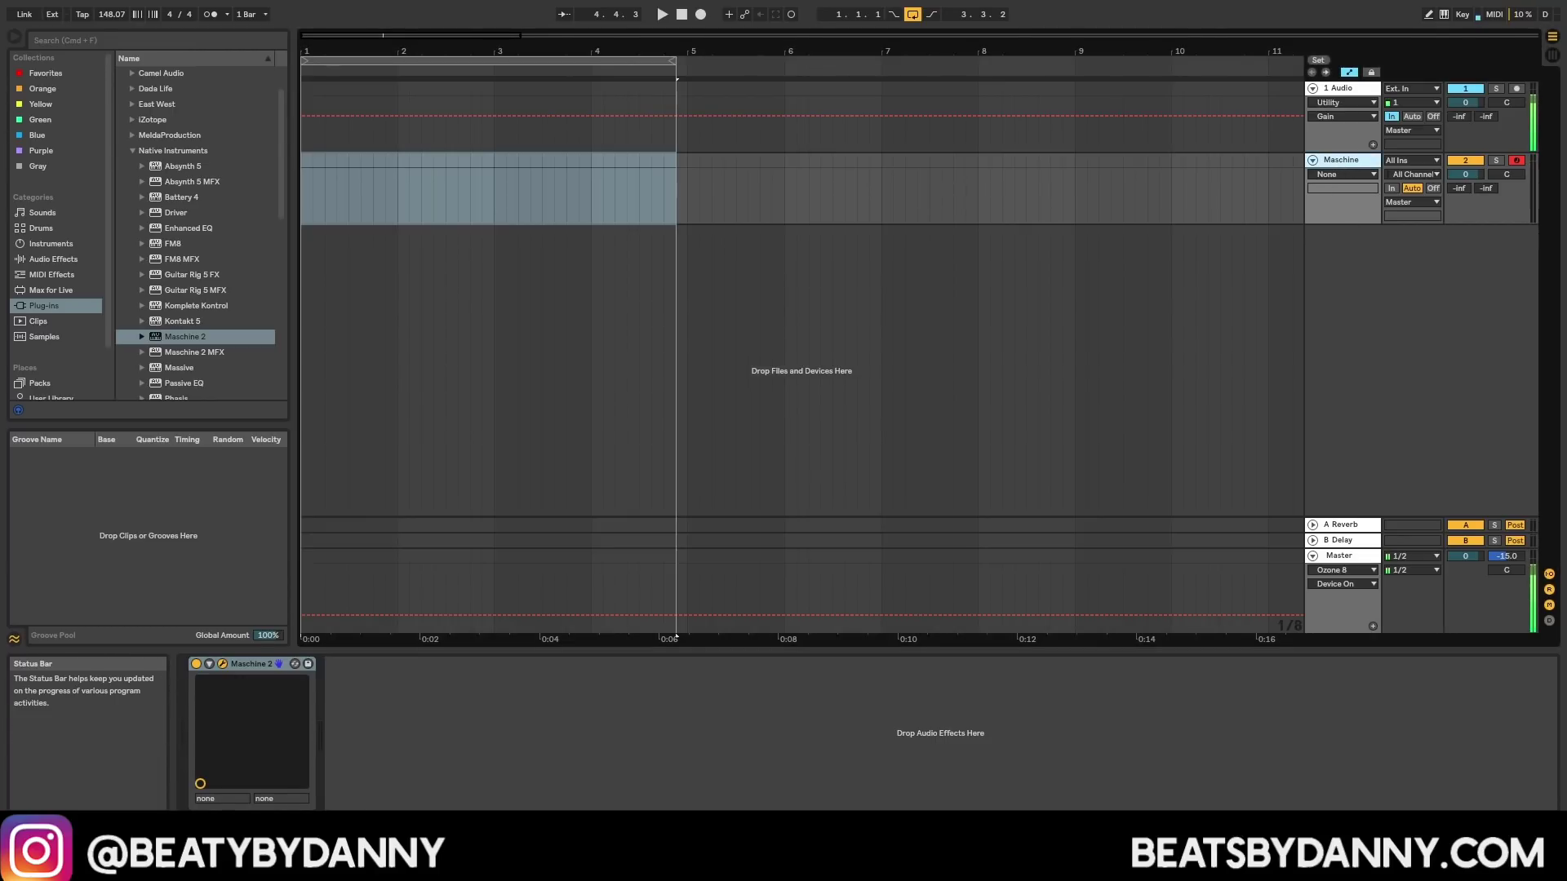
Step: Show the Maschine 2 window with the Group A1 mixer, its sound channels and IO routing visible
key(super+alt+p)
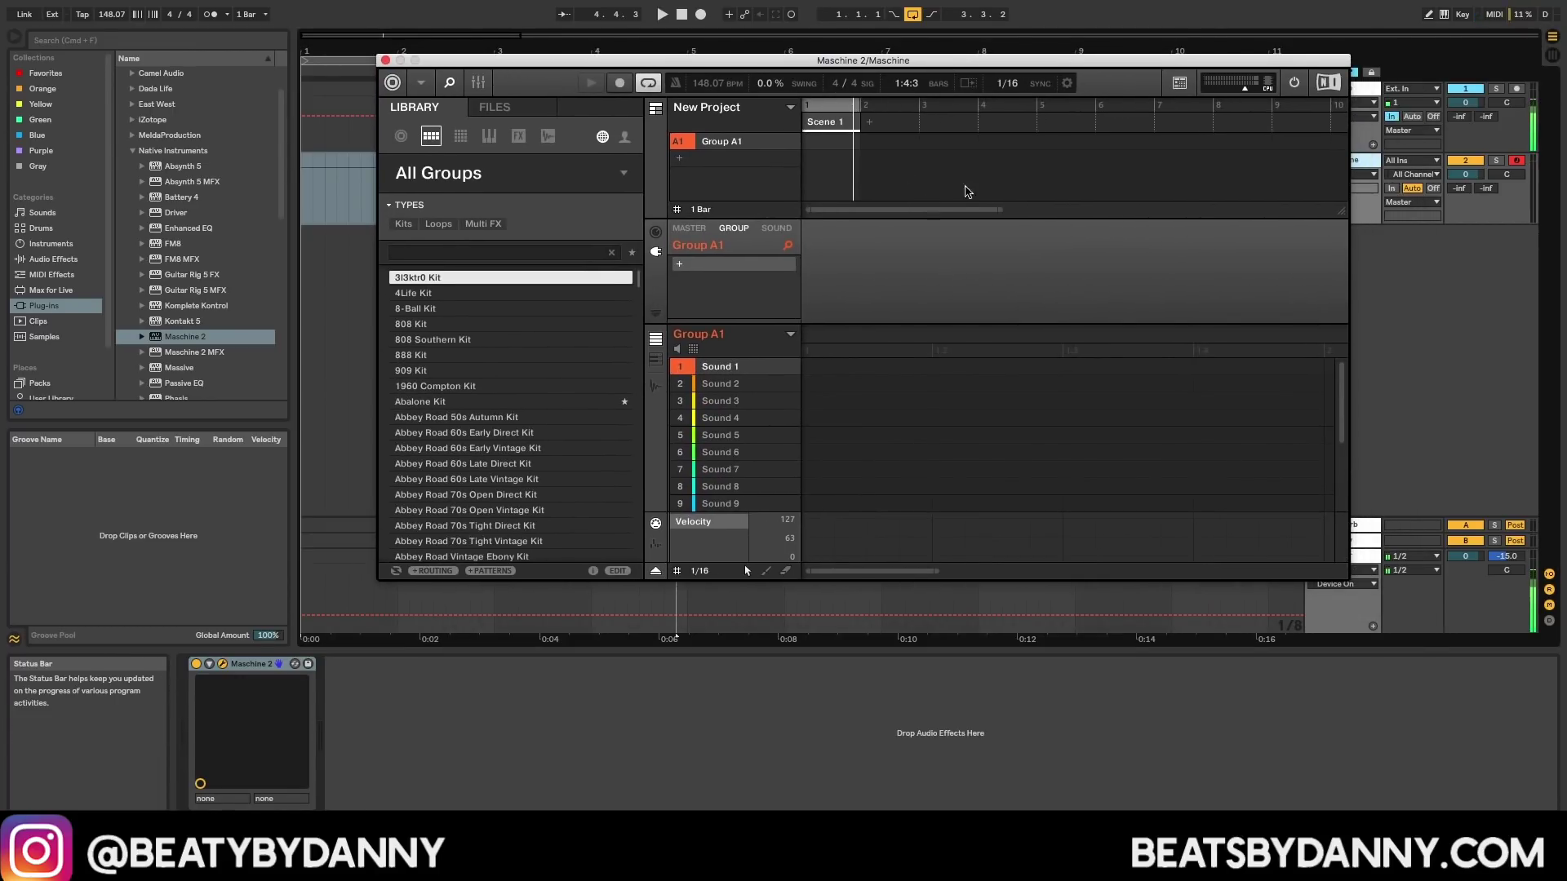
drag(954, 58, 905, 113)
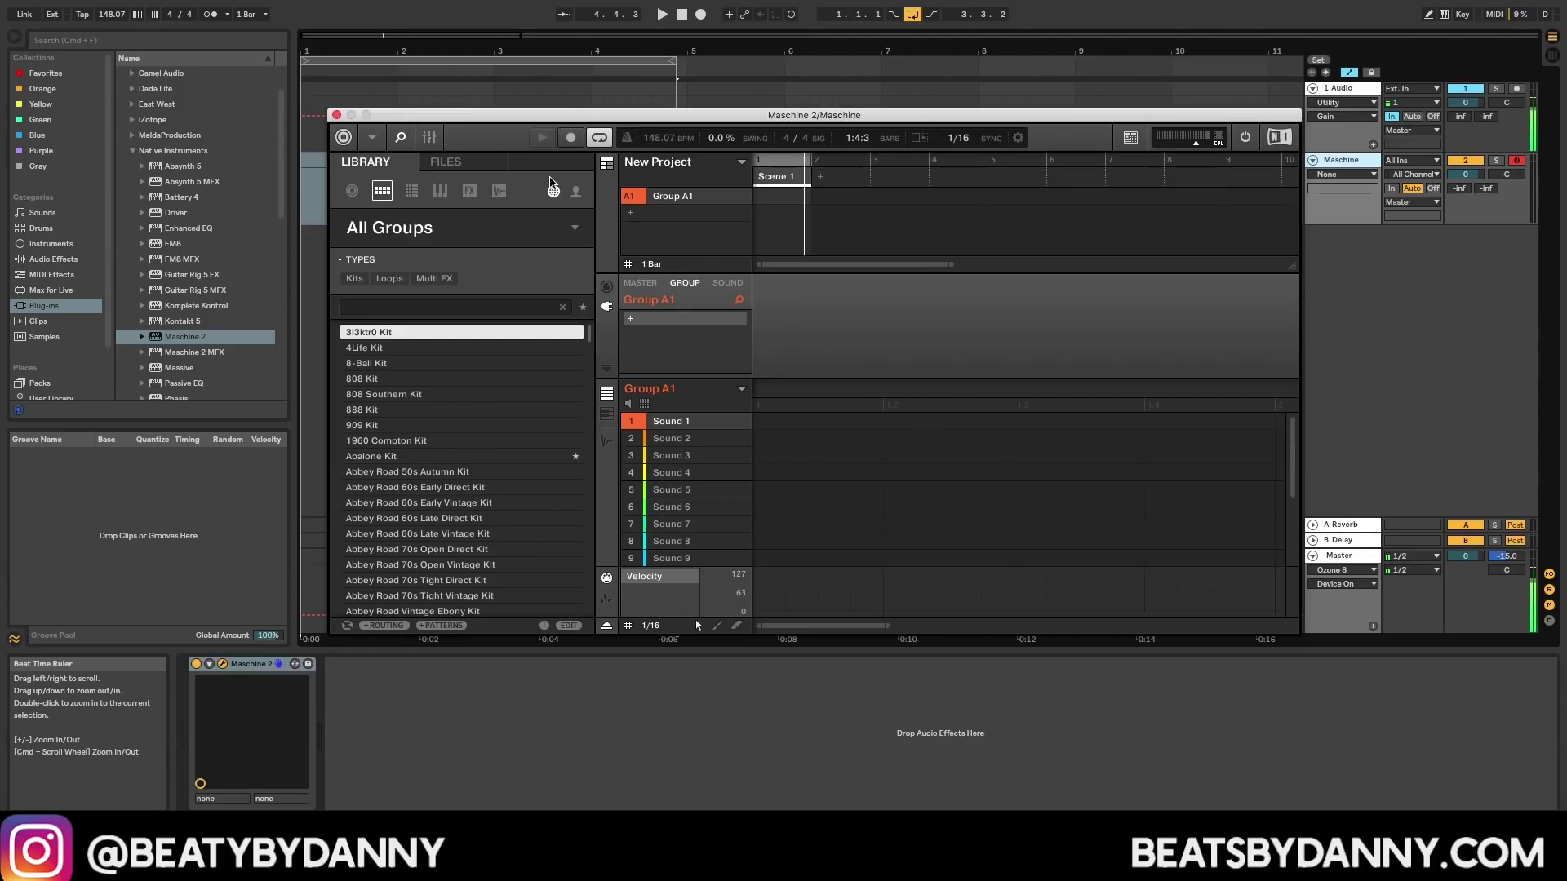
click(429, 137)
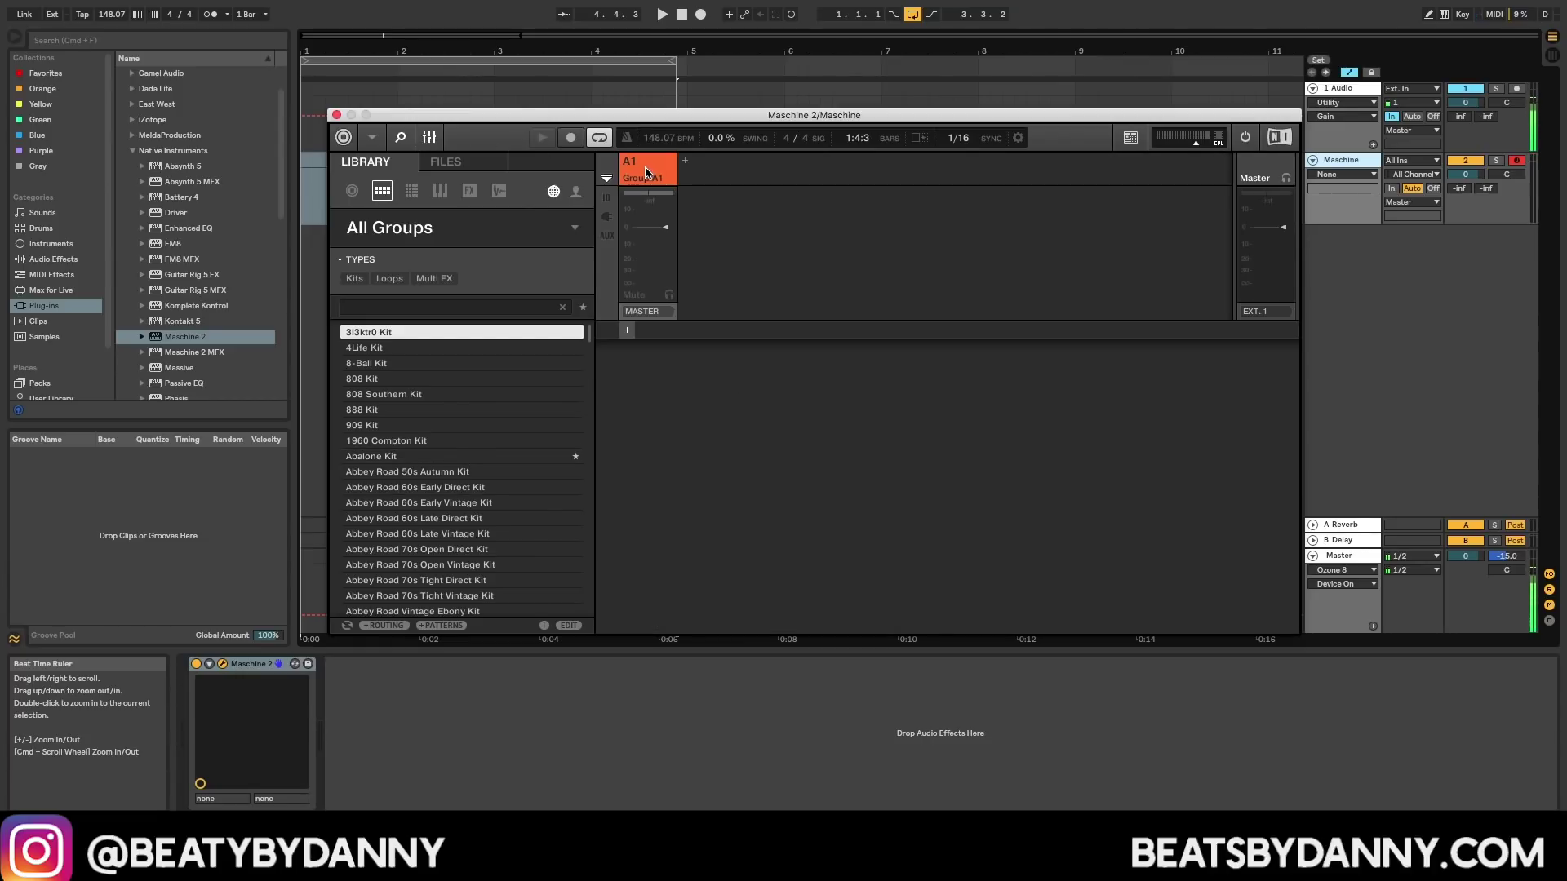
click(646, 172)
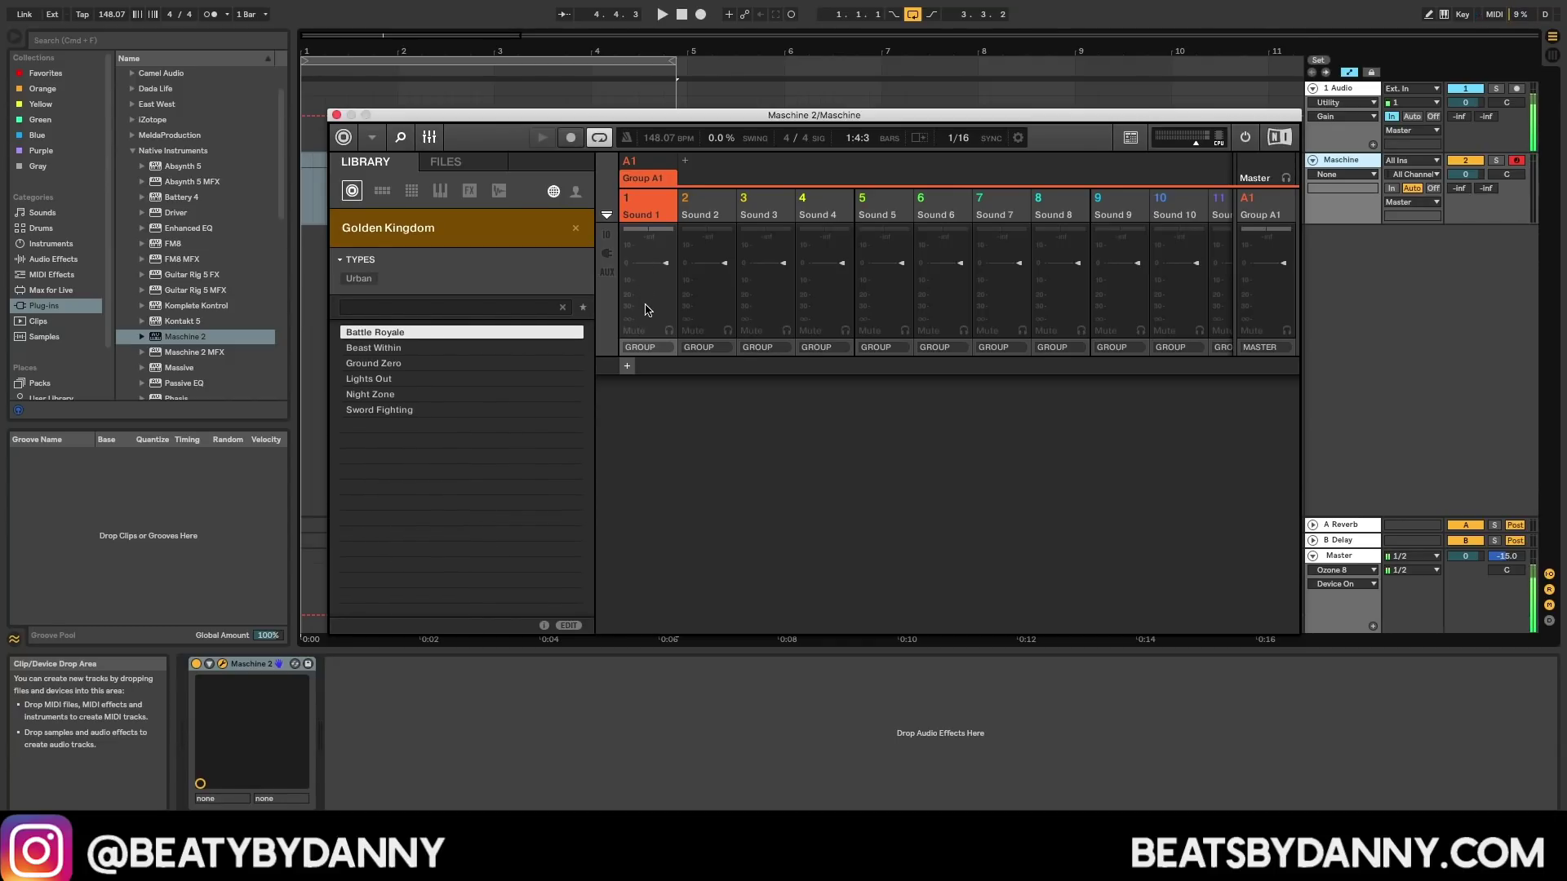
click(606, 236)
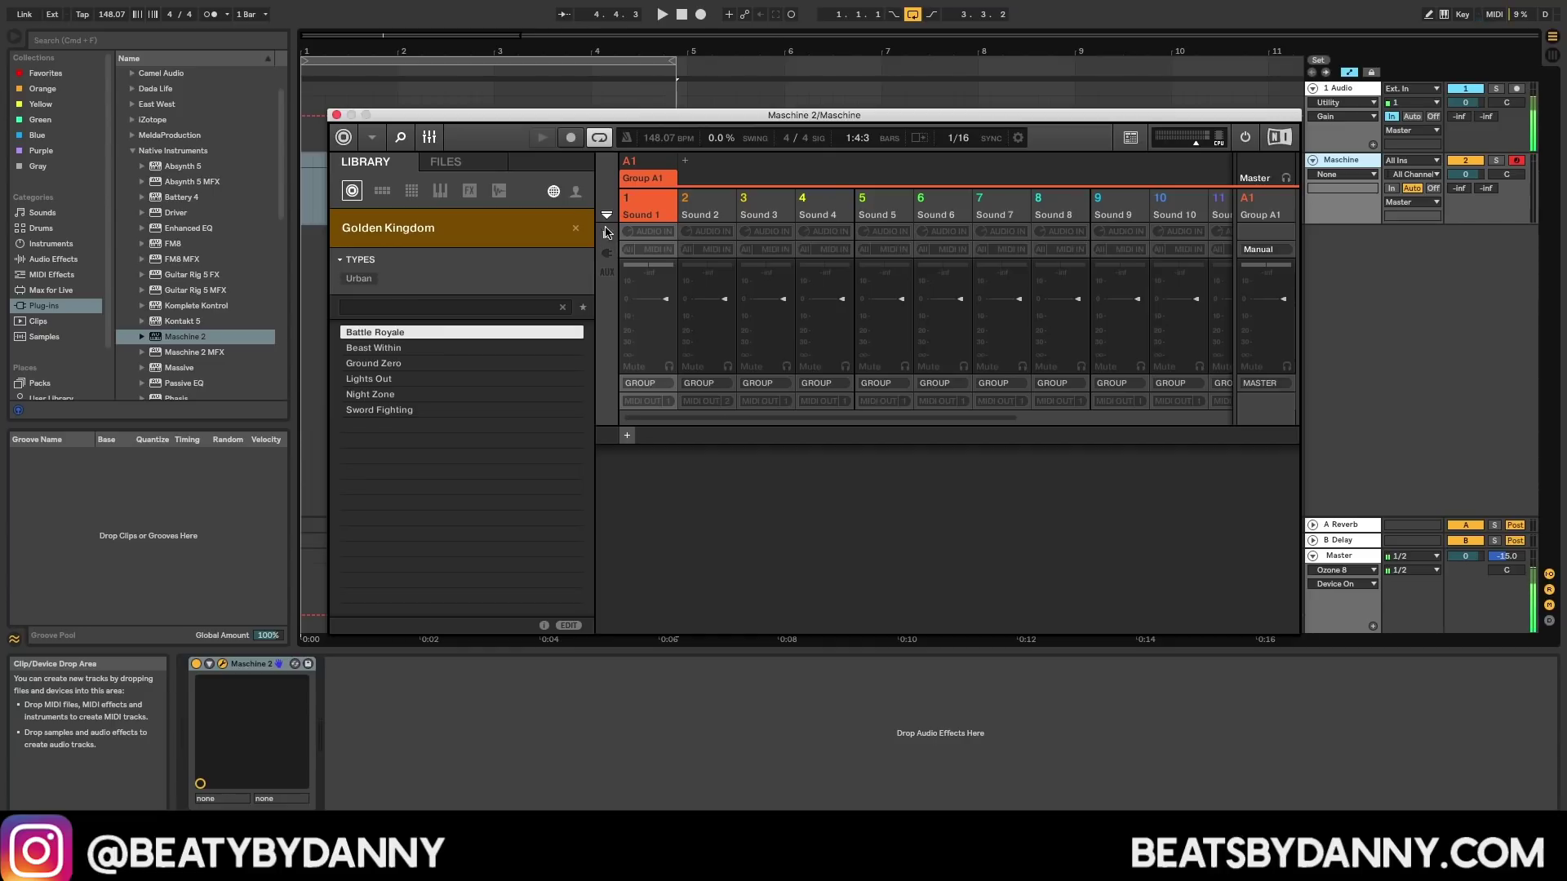
click(429, 138)
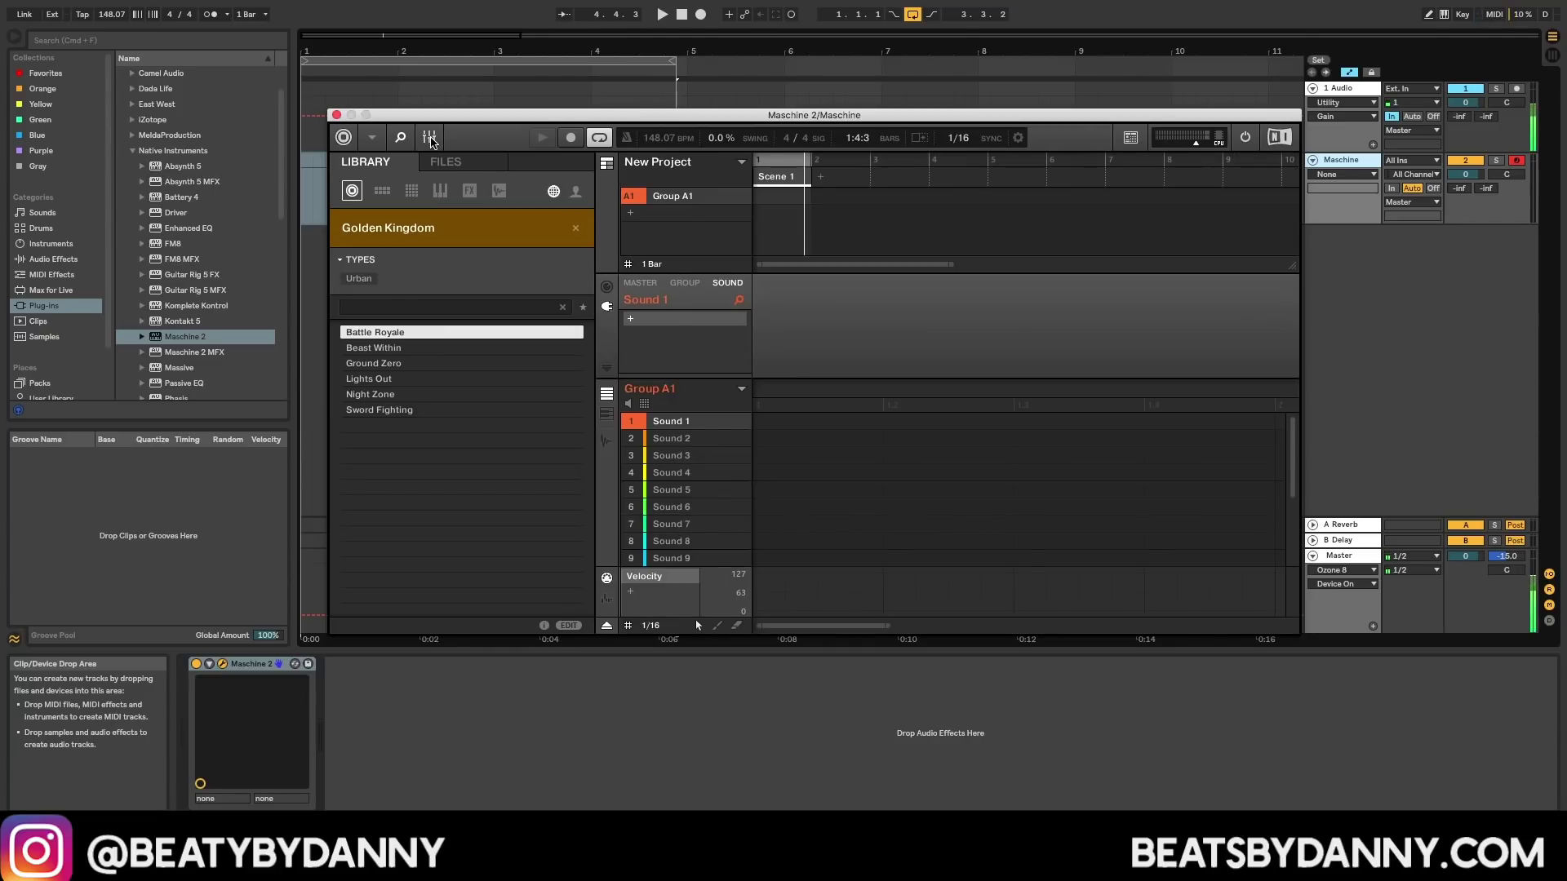
click(429, 138)
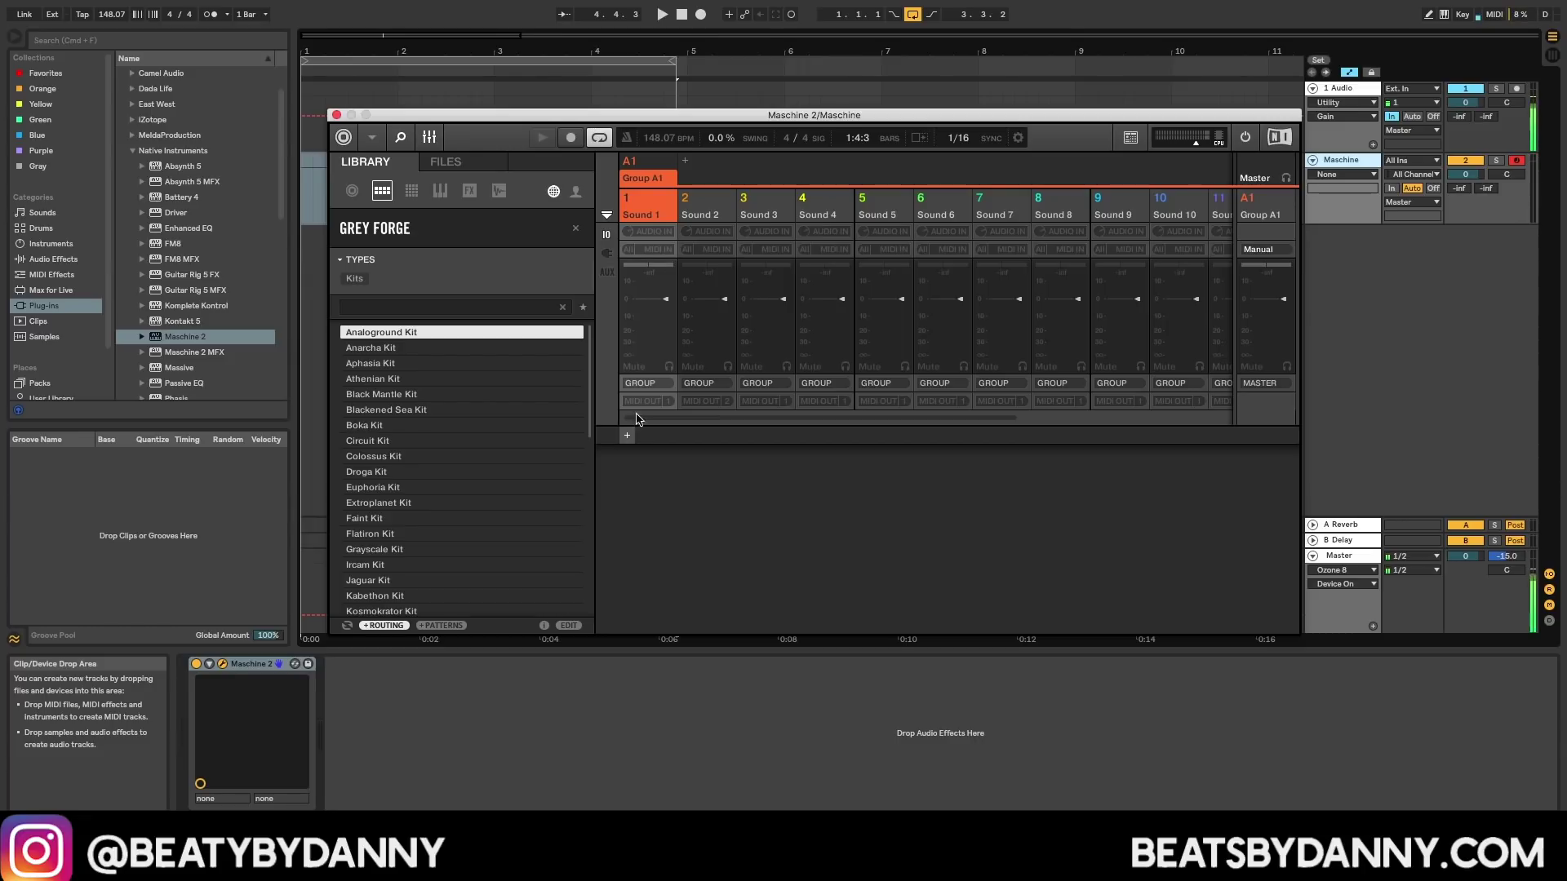
Step: Route Sounds 1–6 of Group A1 to outputs Ext. 1–6
click(644, 387)
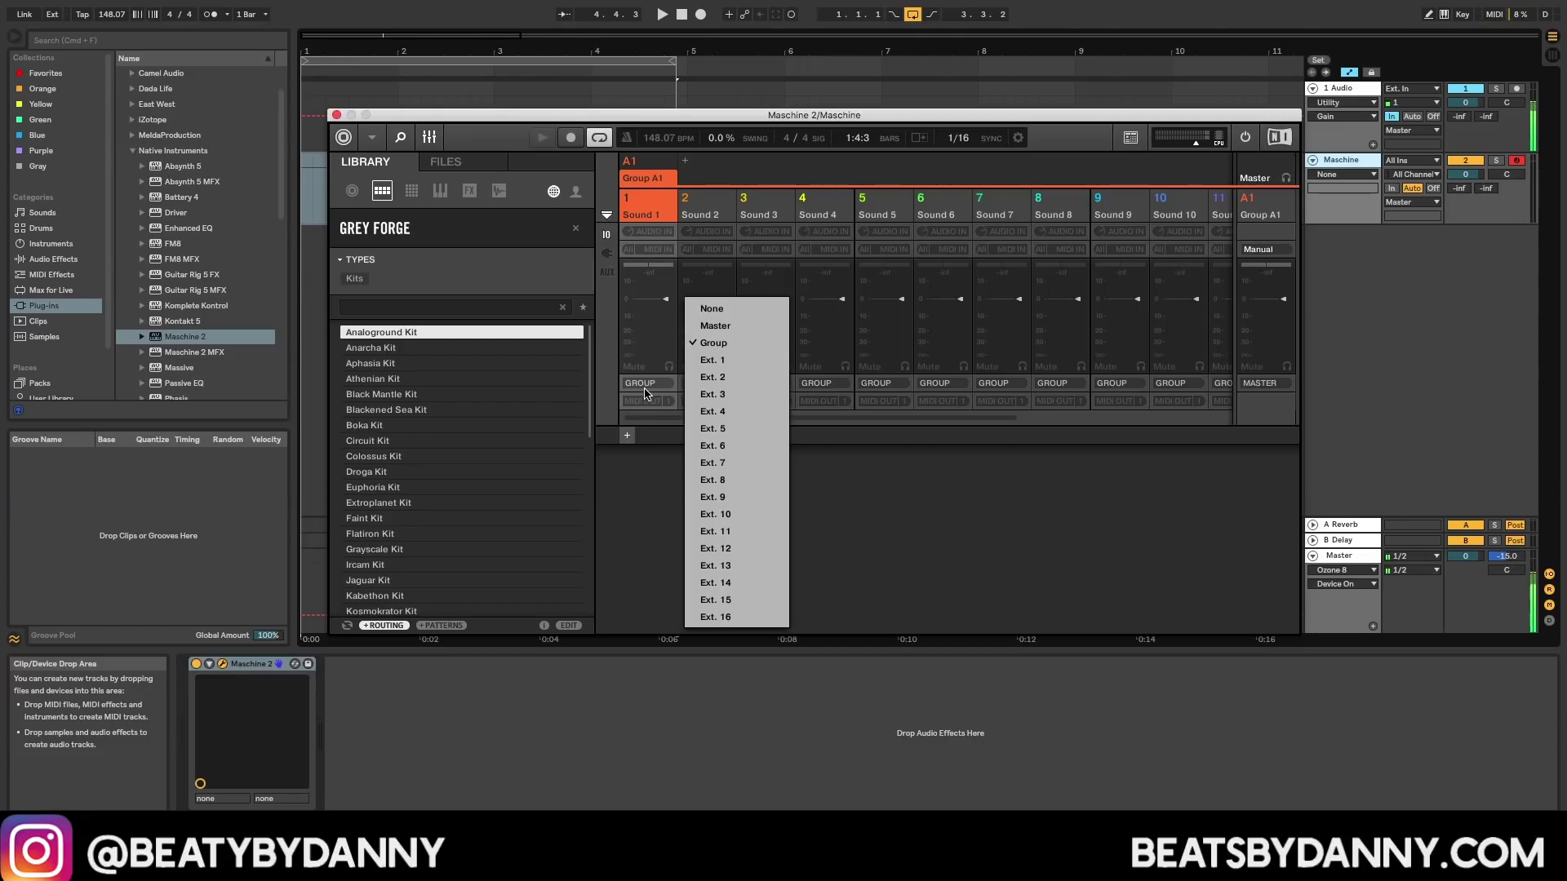
click(395, 627)
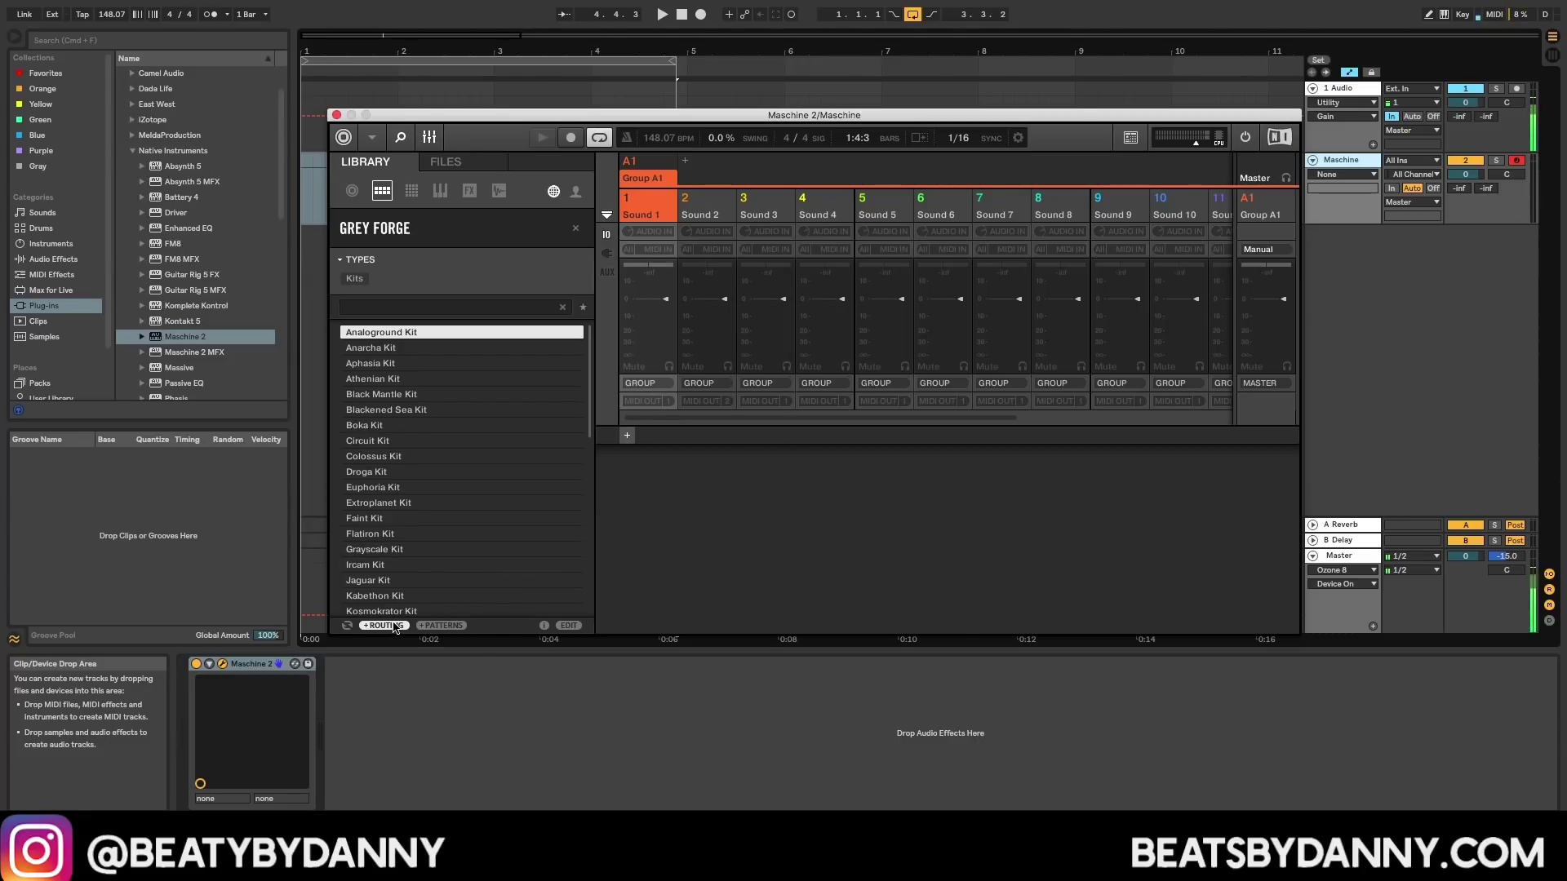
click(658, 390)
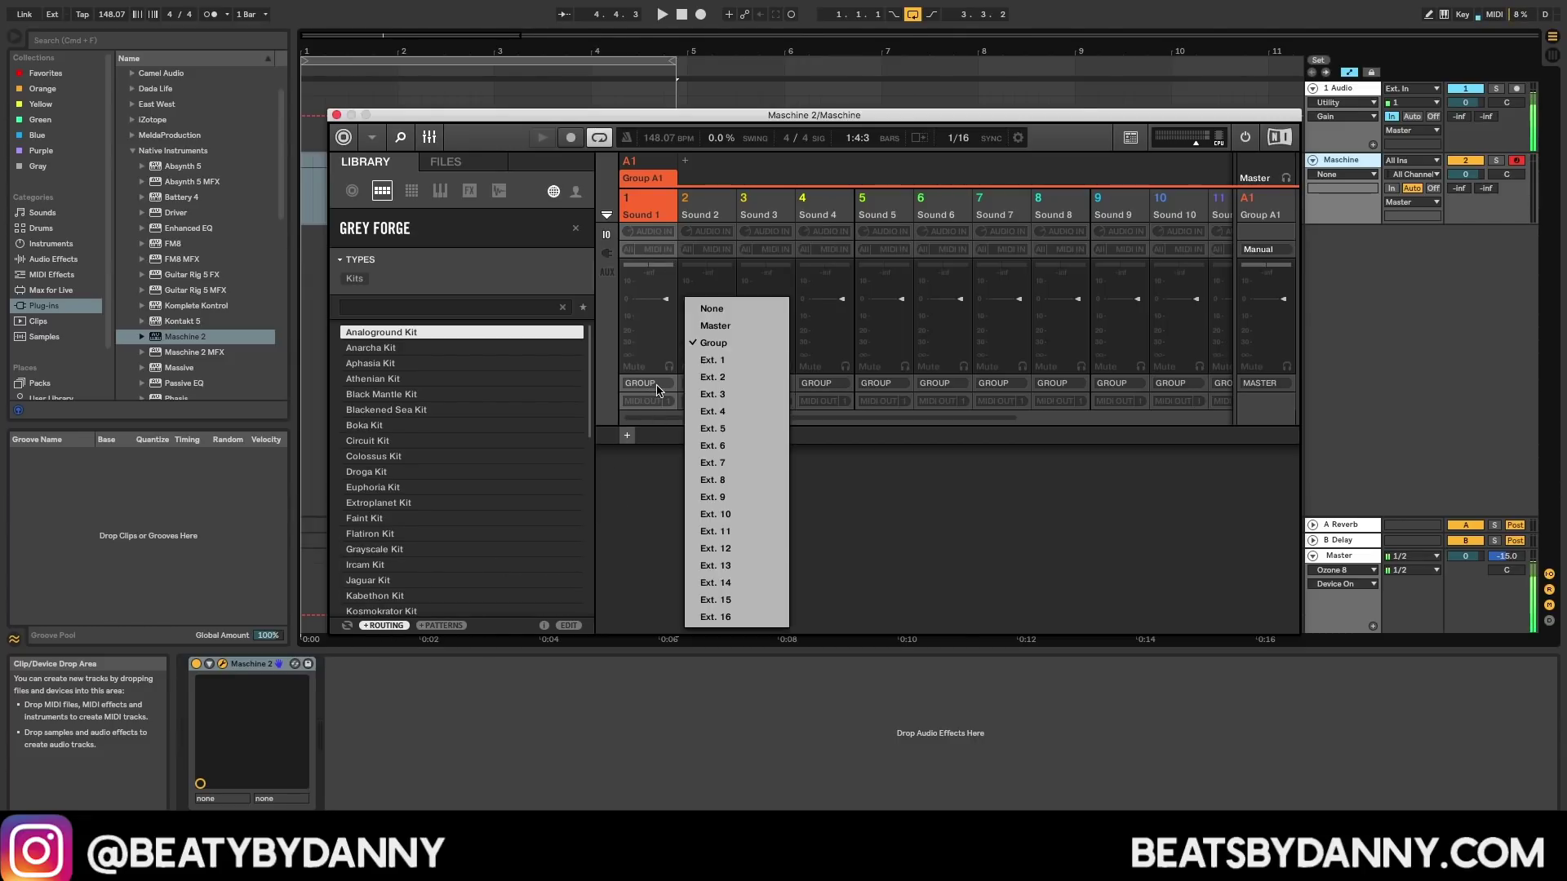
click(711, 360)
click(707, 383)
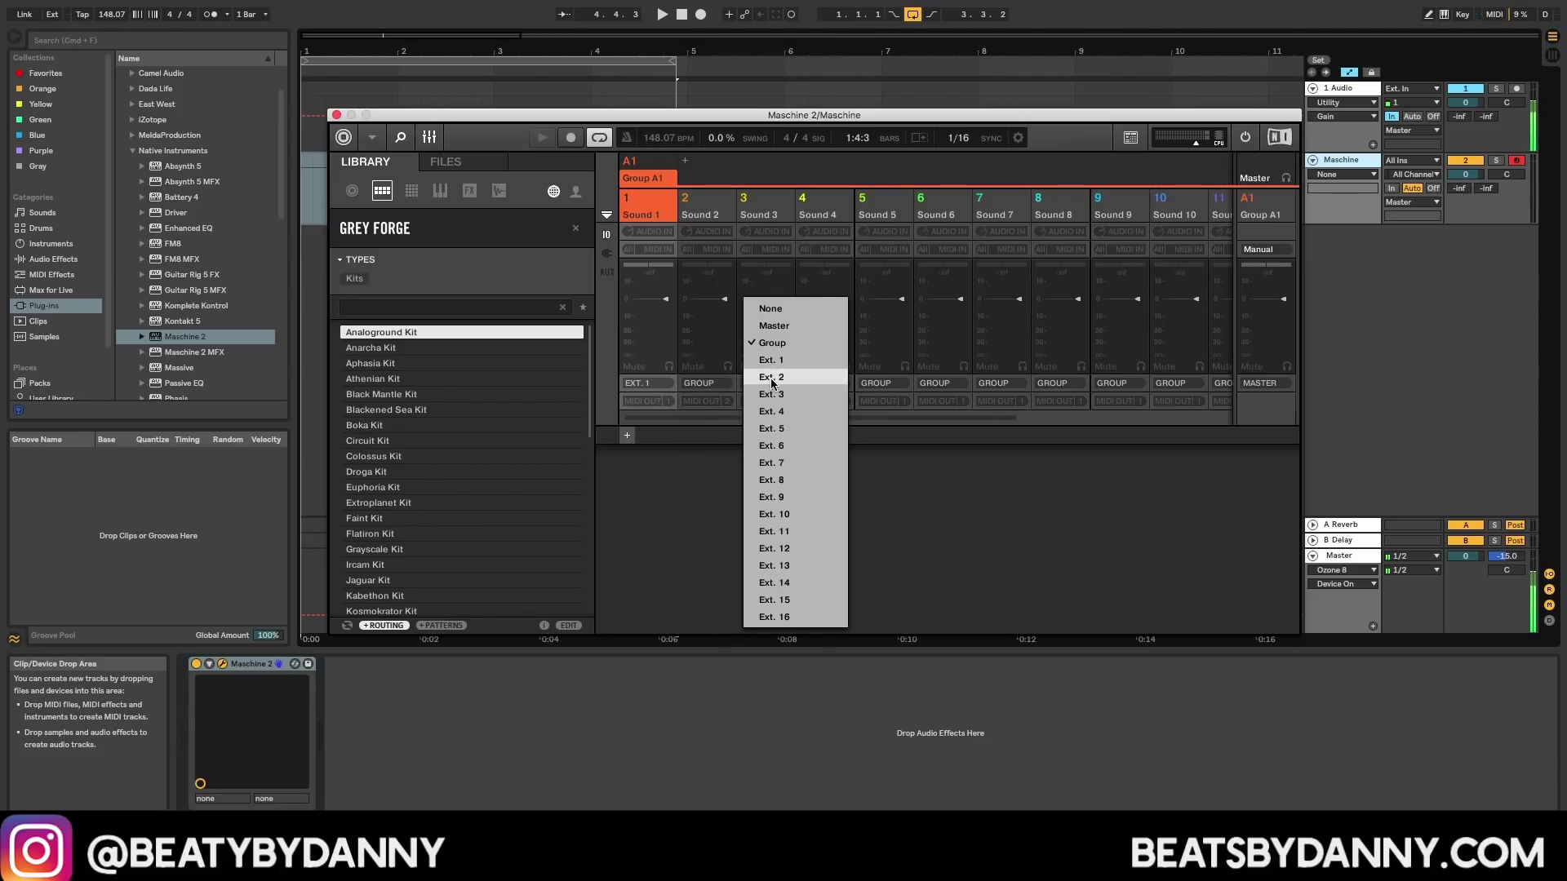
click(772, 378)
click(757, 383)
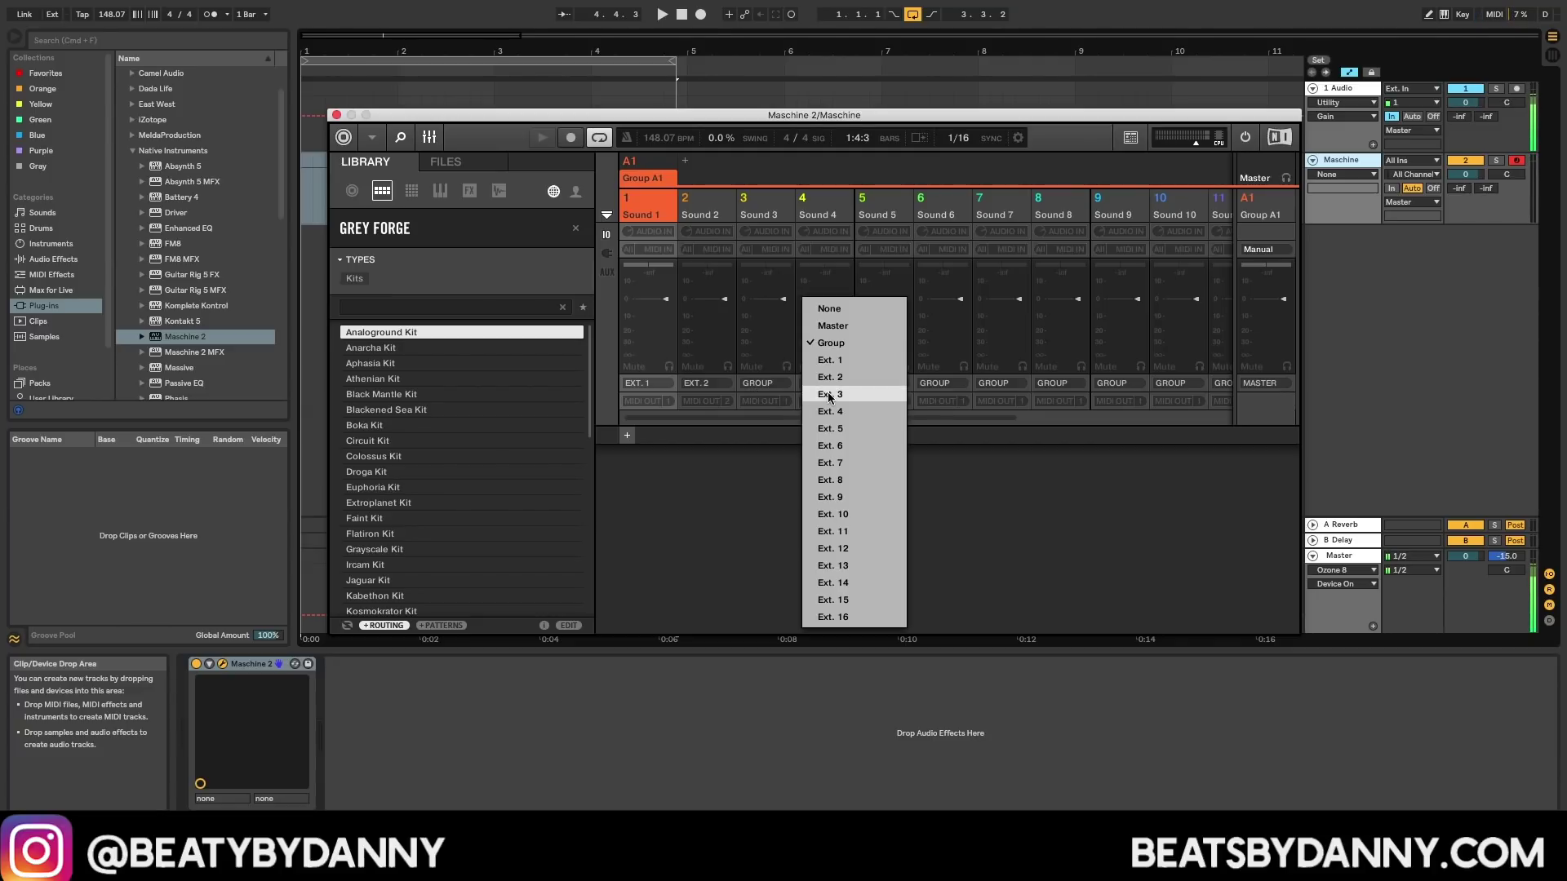
click(816, 395)
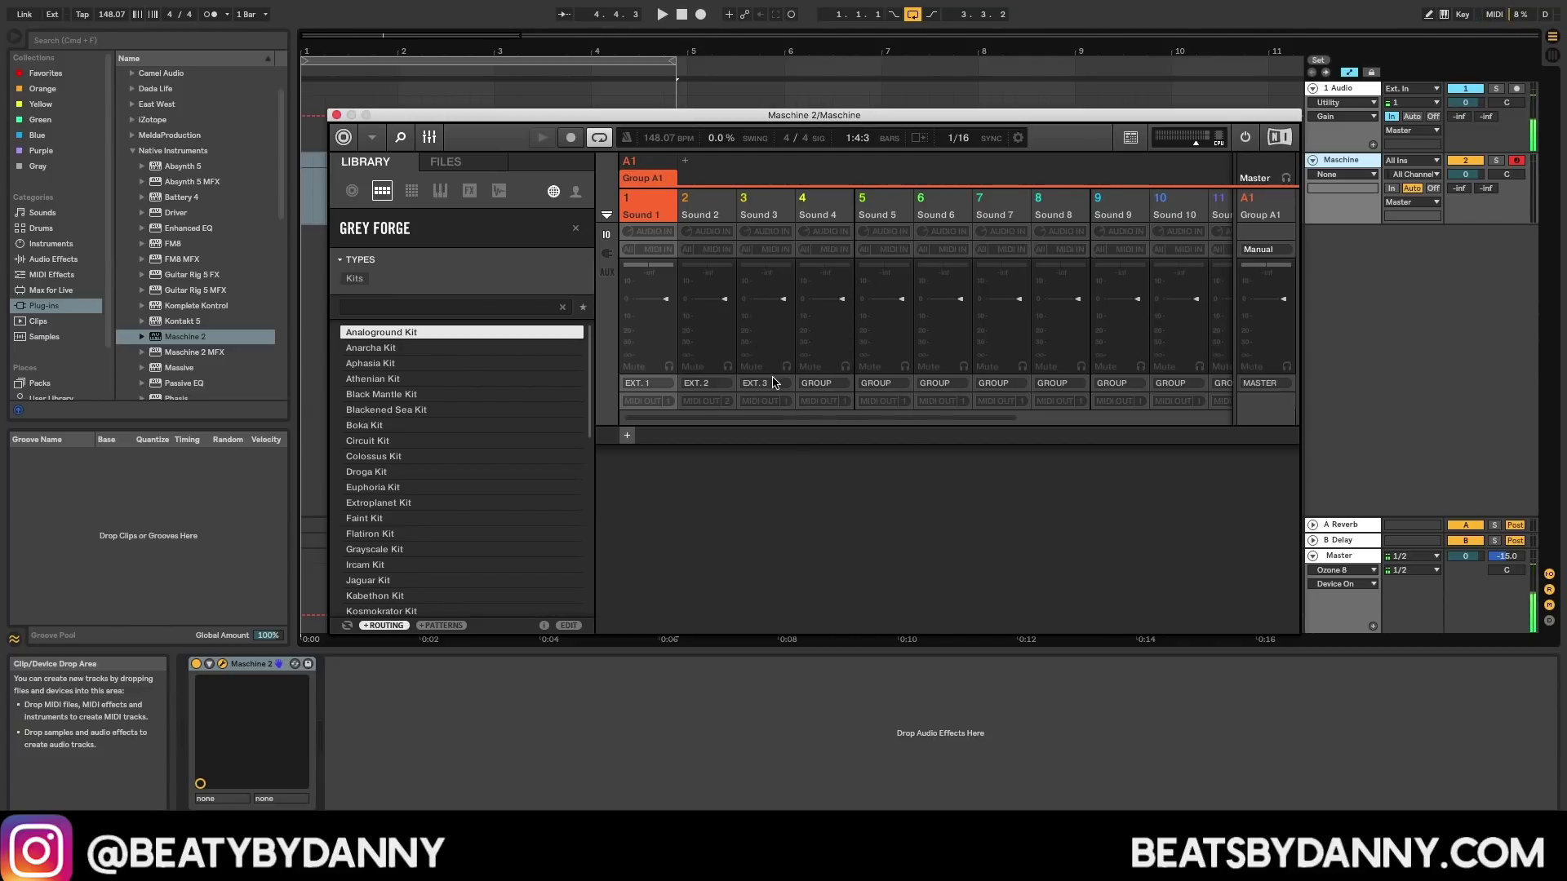
click(826, 385)
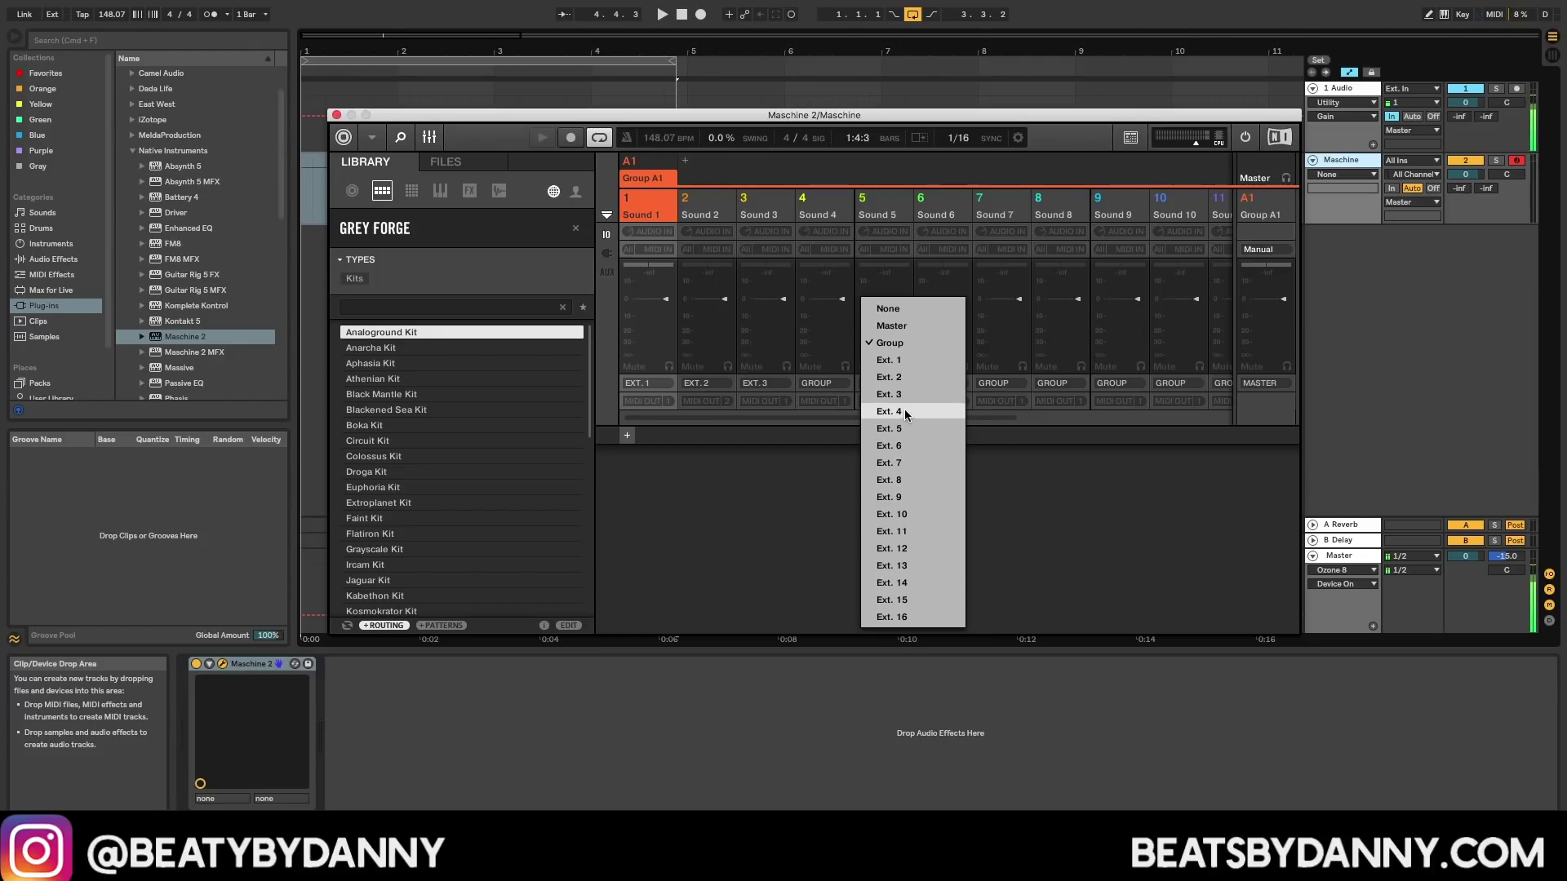
click(880, 411)
click(874, 385)
click(947, 430)
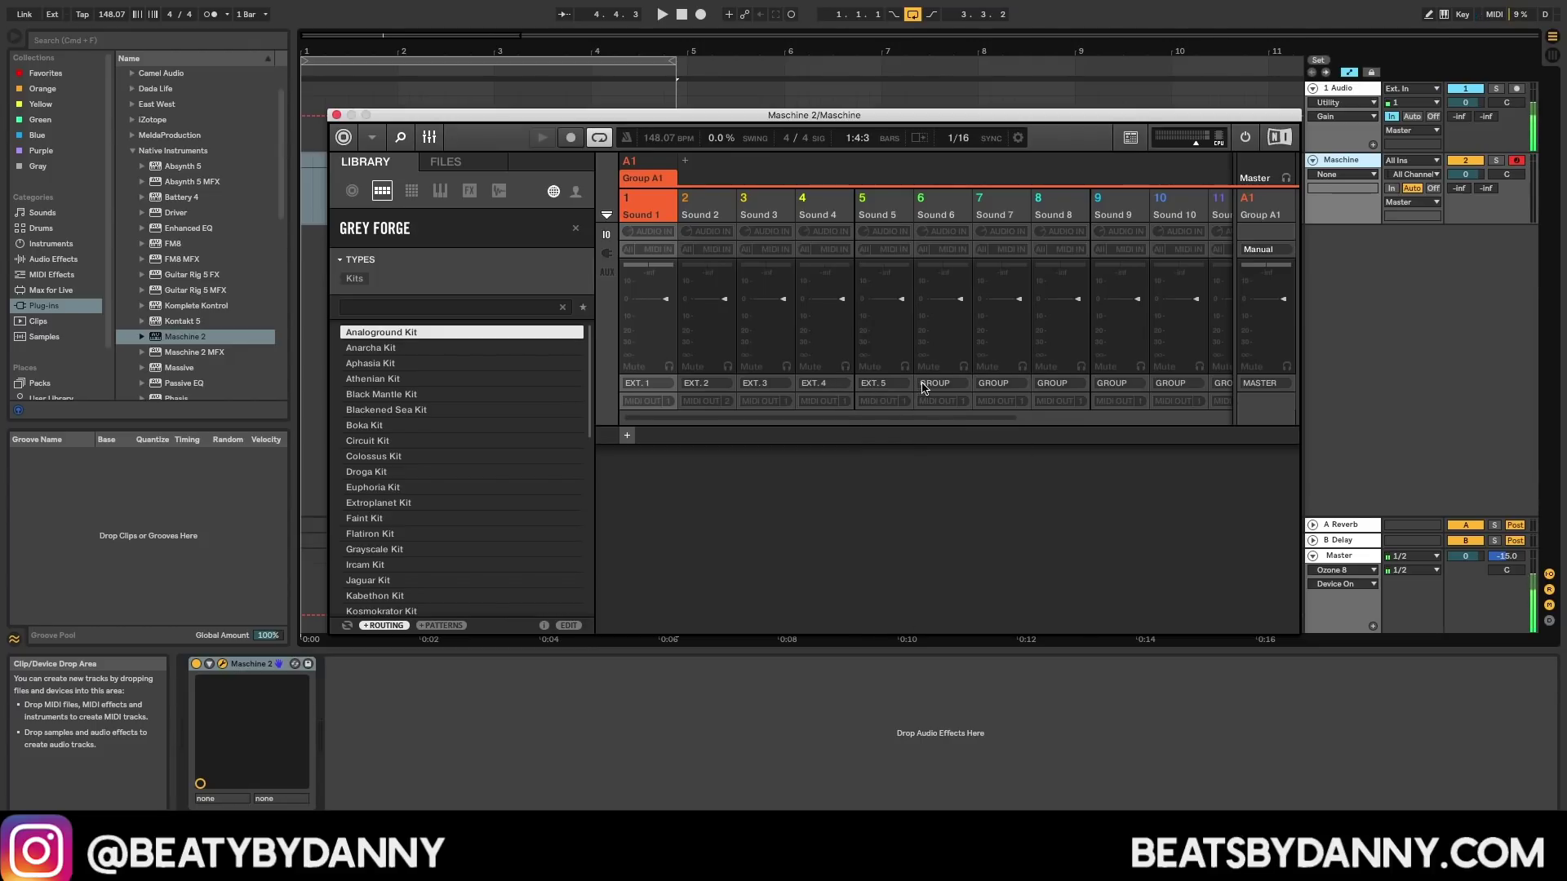
click(930, 384)
click(1007, 445)
Step: Route Sounds 7, 8 and 9 to outputs Ext. 7, Ext. 8 and Ext. 9
scroll(926, 421, right, 3)
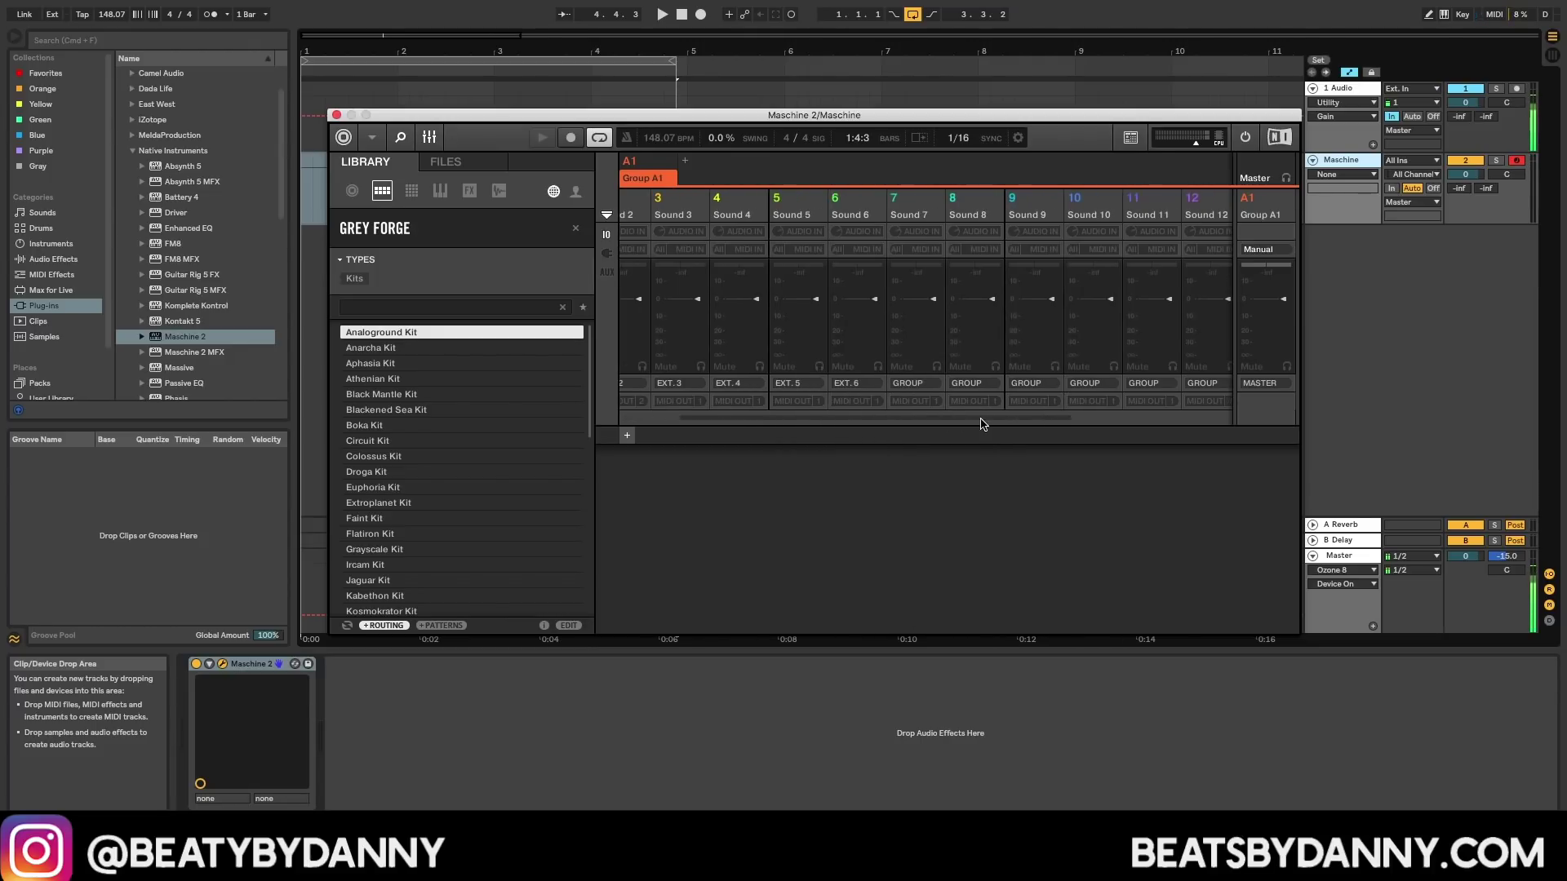
click(906, 386)
click(965, 462)
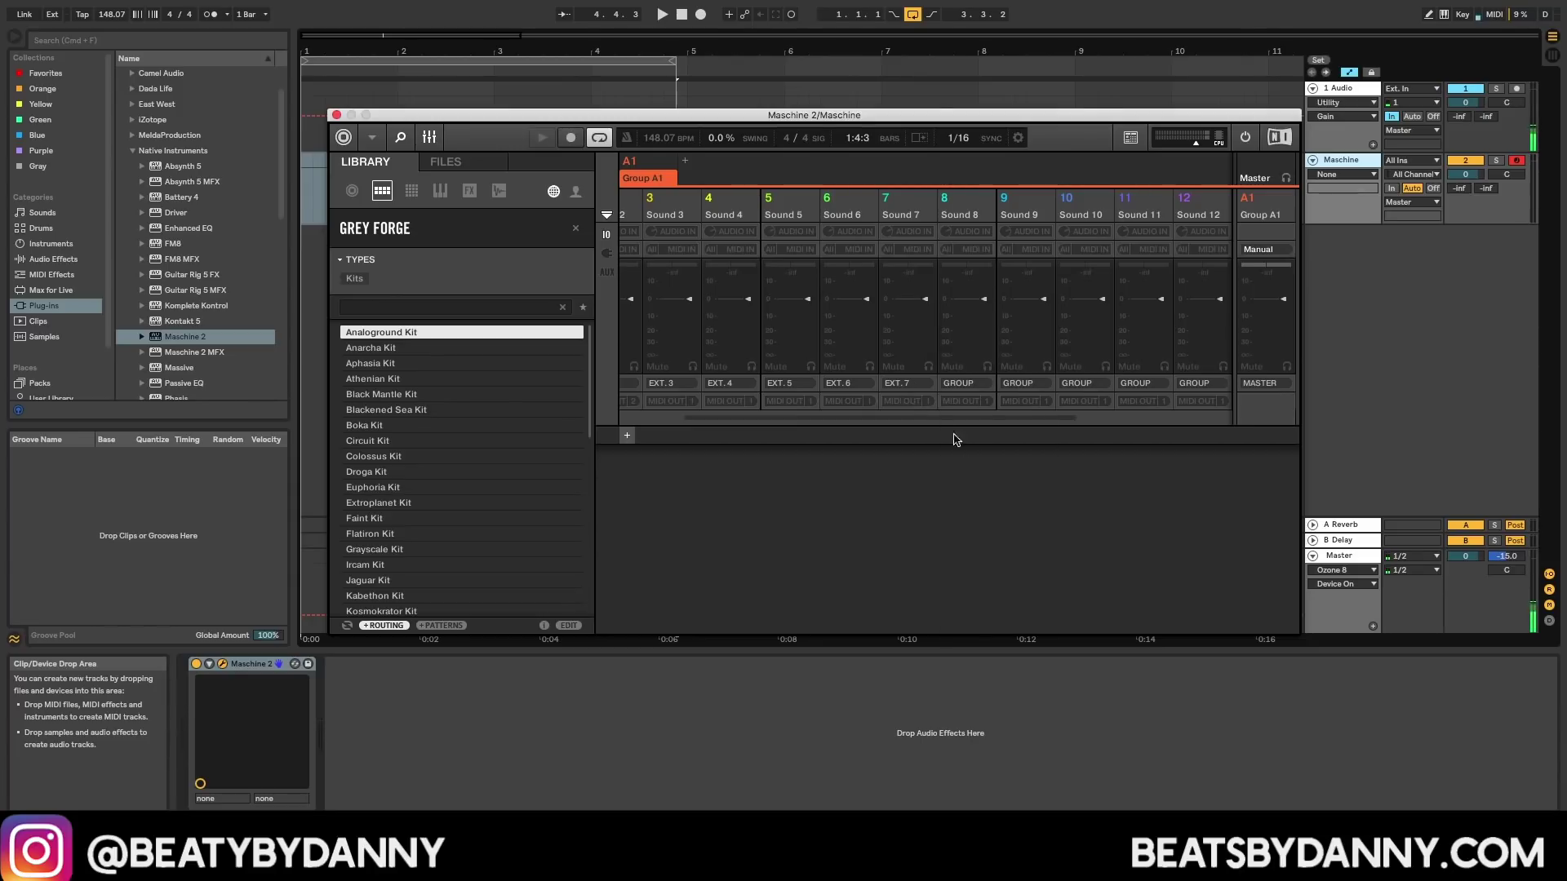
click(957, 386)
click(1024, 479)
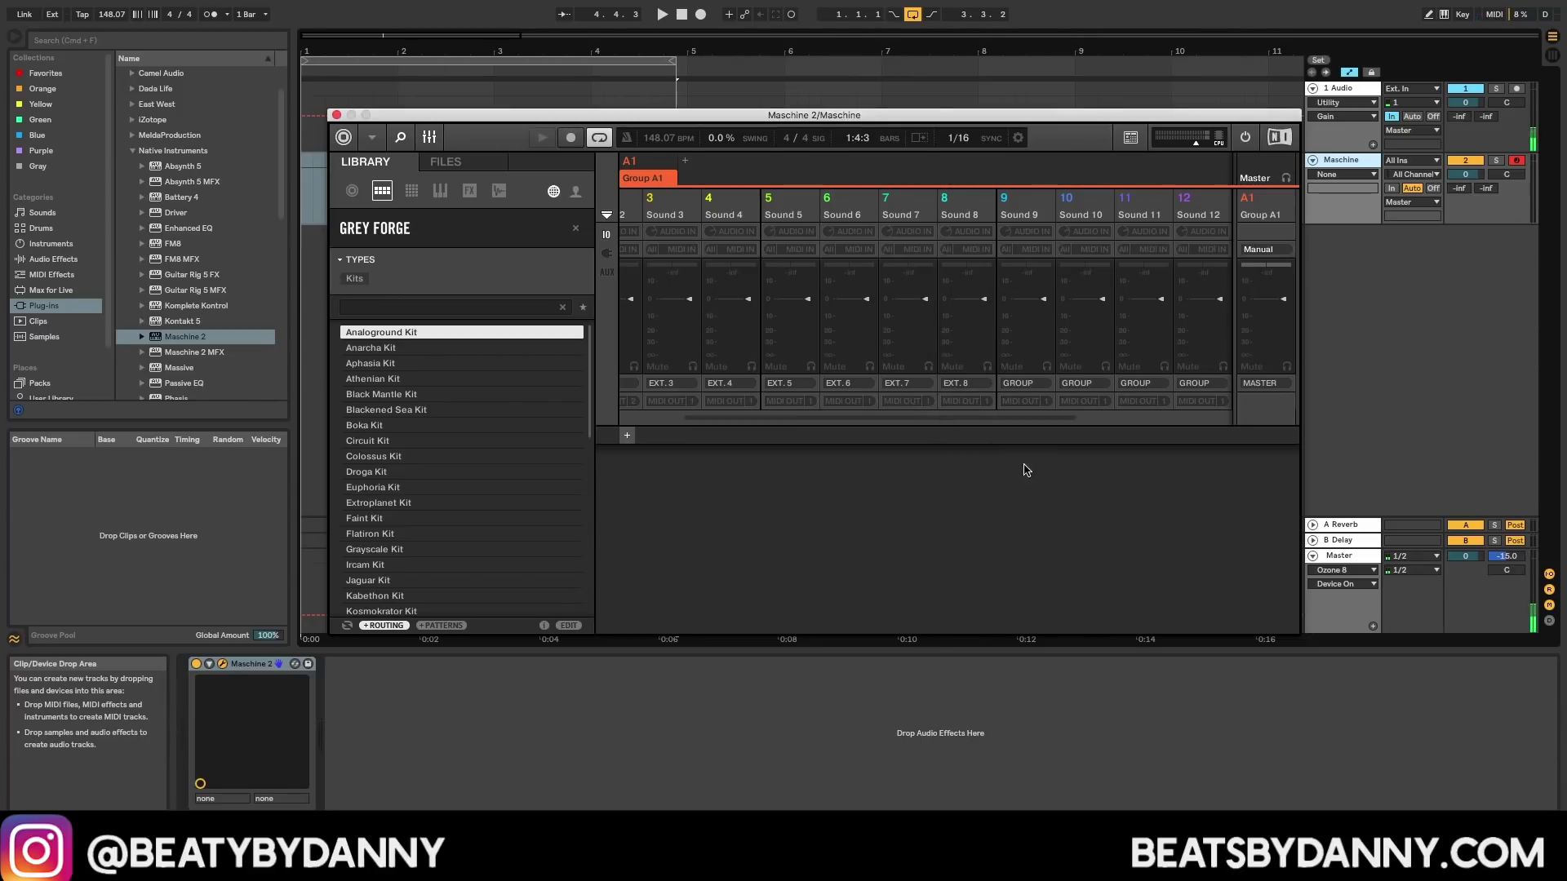
click(1015, 383)
click(1091, 497)
Step: Route Sounds 10–13 to outputs Ext. 10–13
drag(1032, 417, 1185, 418)
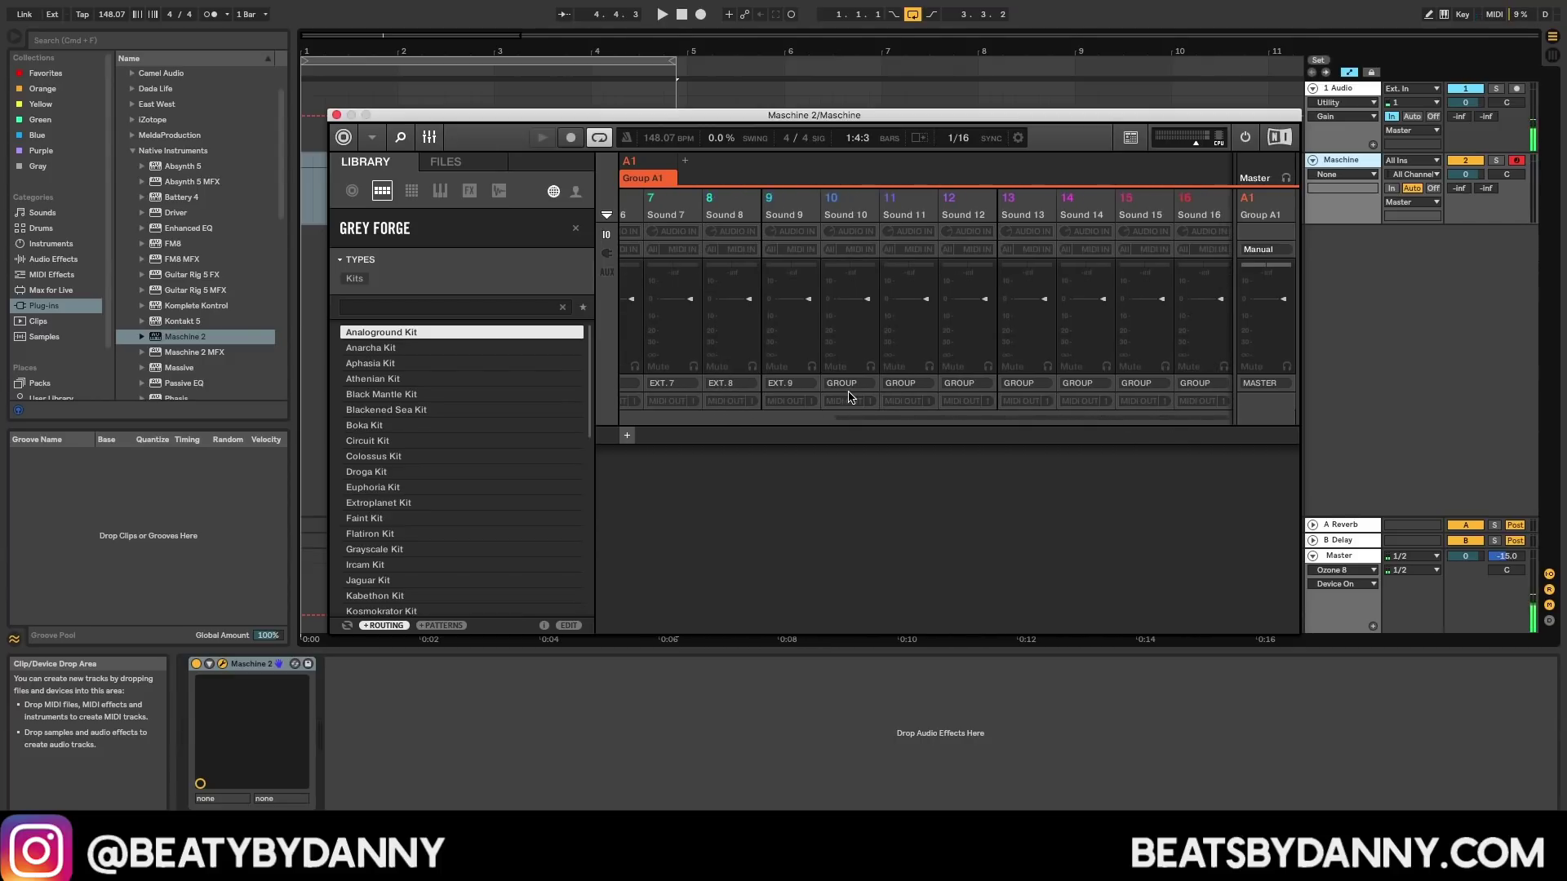
click(845, 384)
click(939, 514)
click(894, 386)
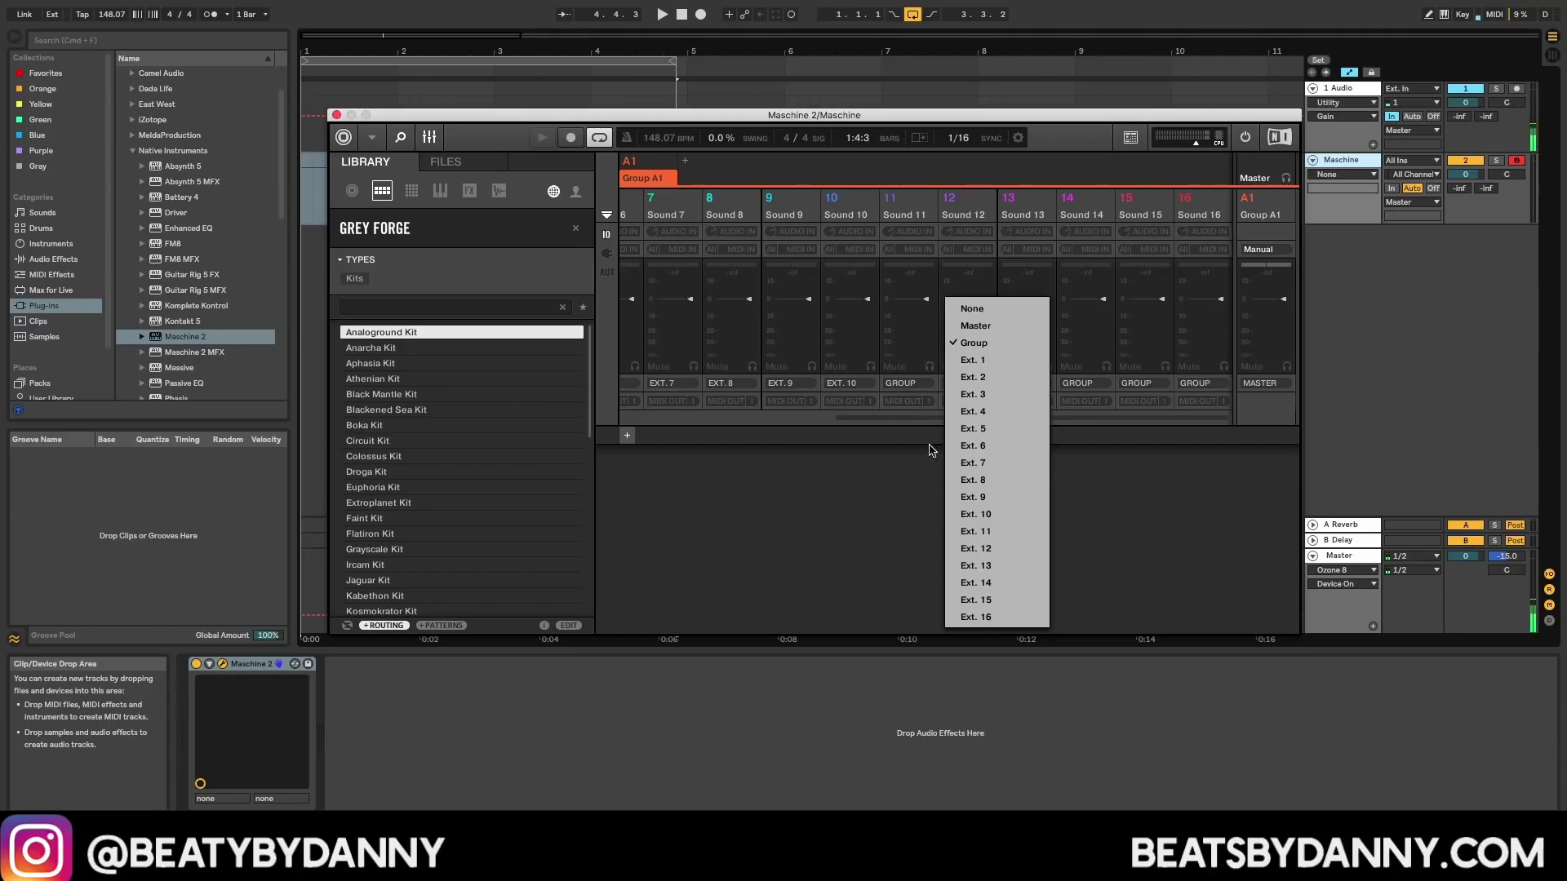
click(990, 532)
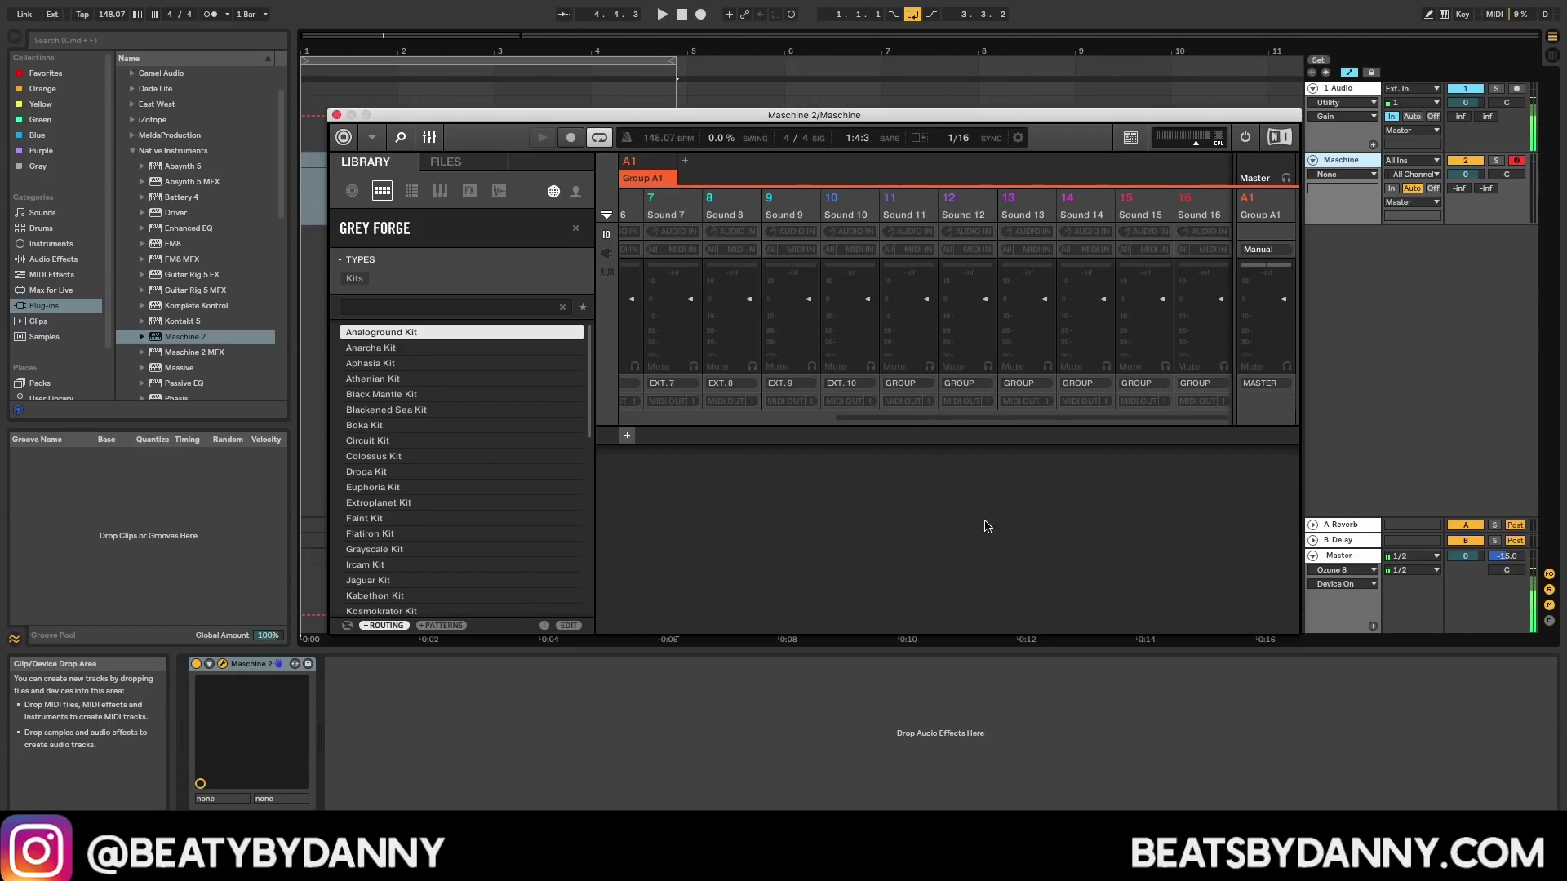
click(969, 384)
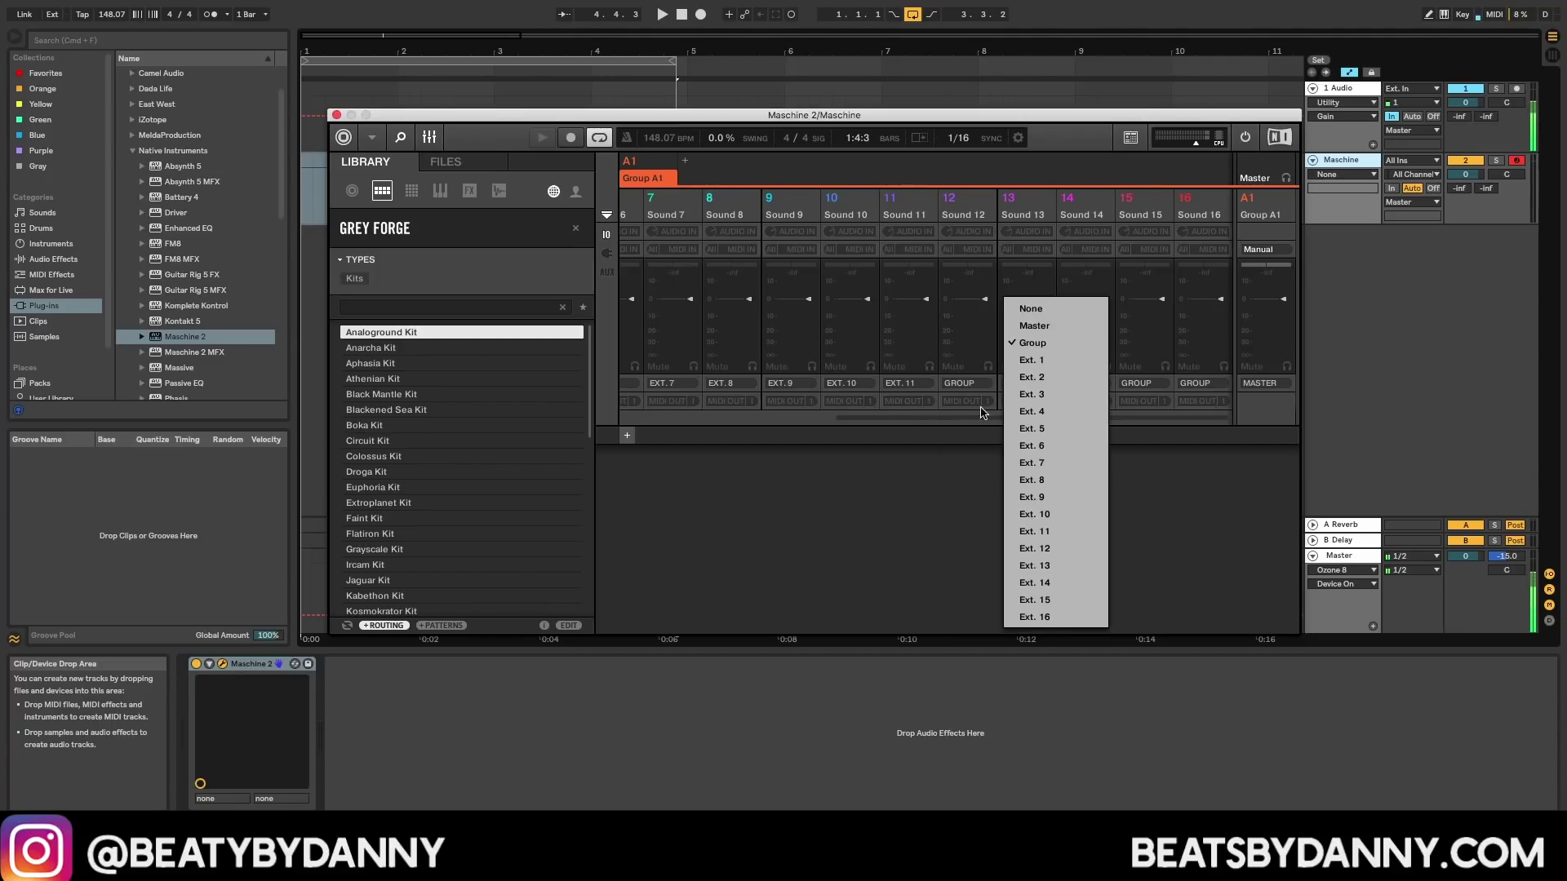
click(1043, 548)
click(1020, 383)
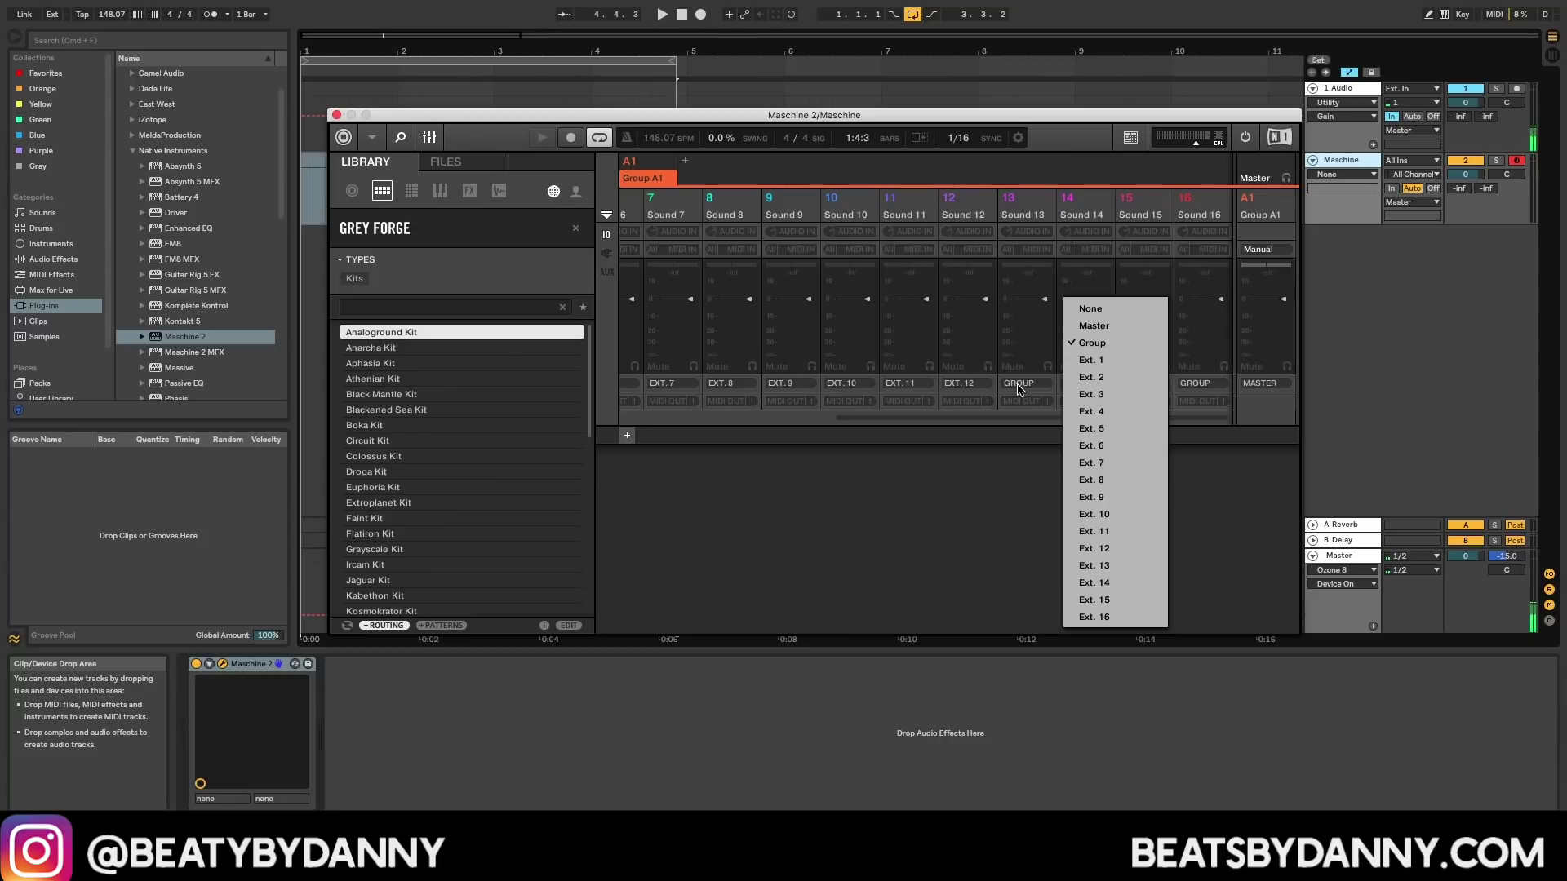
click(1095, 566)
Step: Route Sounds 14, 15 and 16 to outputs Ext. 14, Ext. 15 and Ext. 16
click(1090, 389)
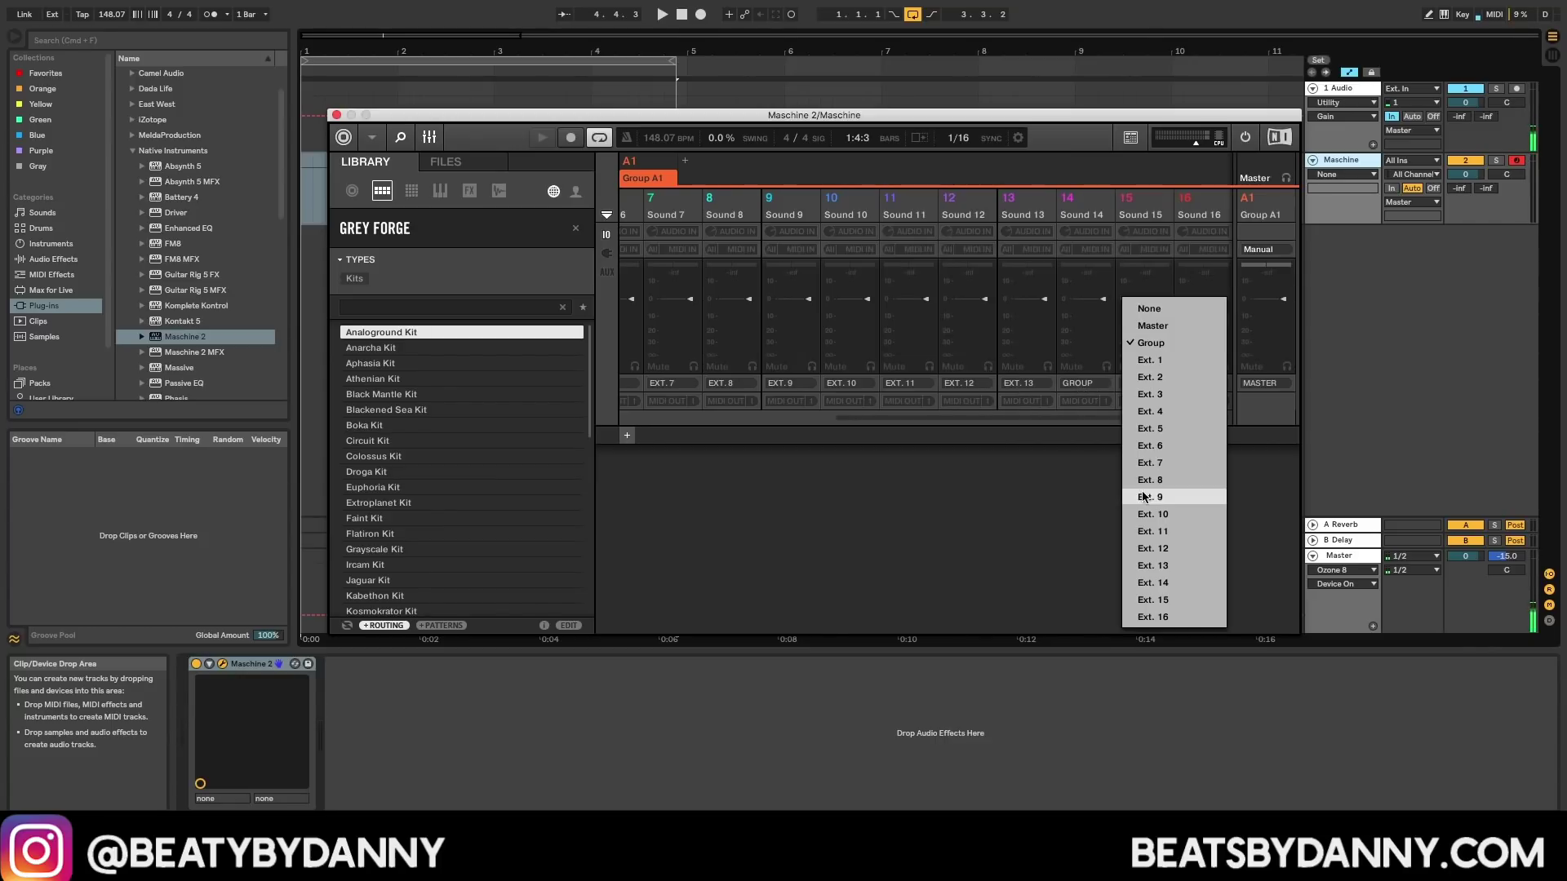
click(1176, 582)
click(1149, 385)
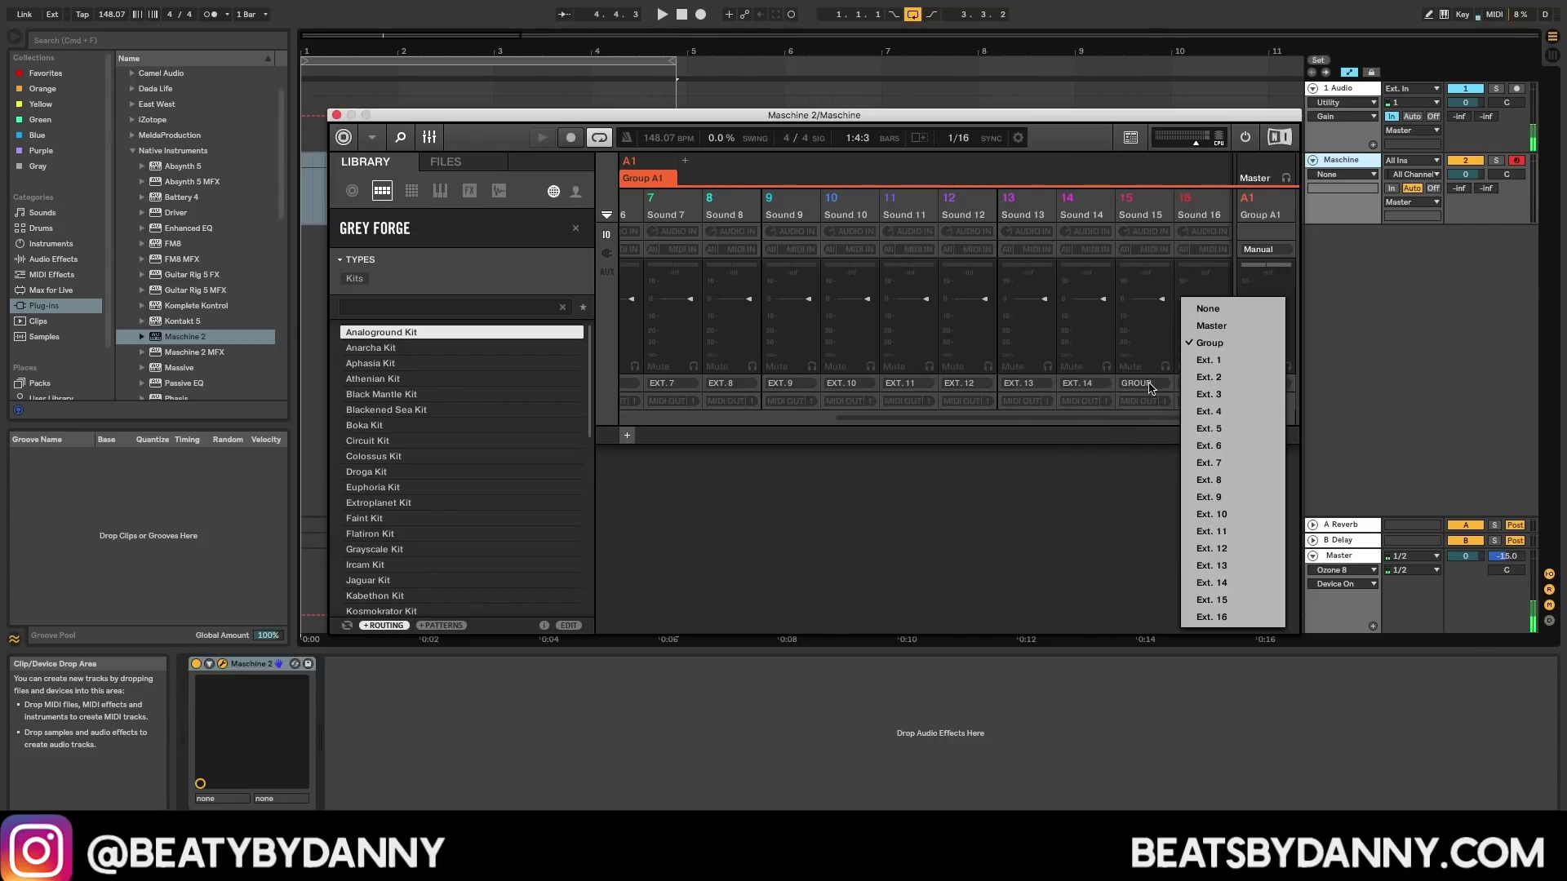
click(1222, 600)
click(1197, 384)
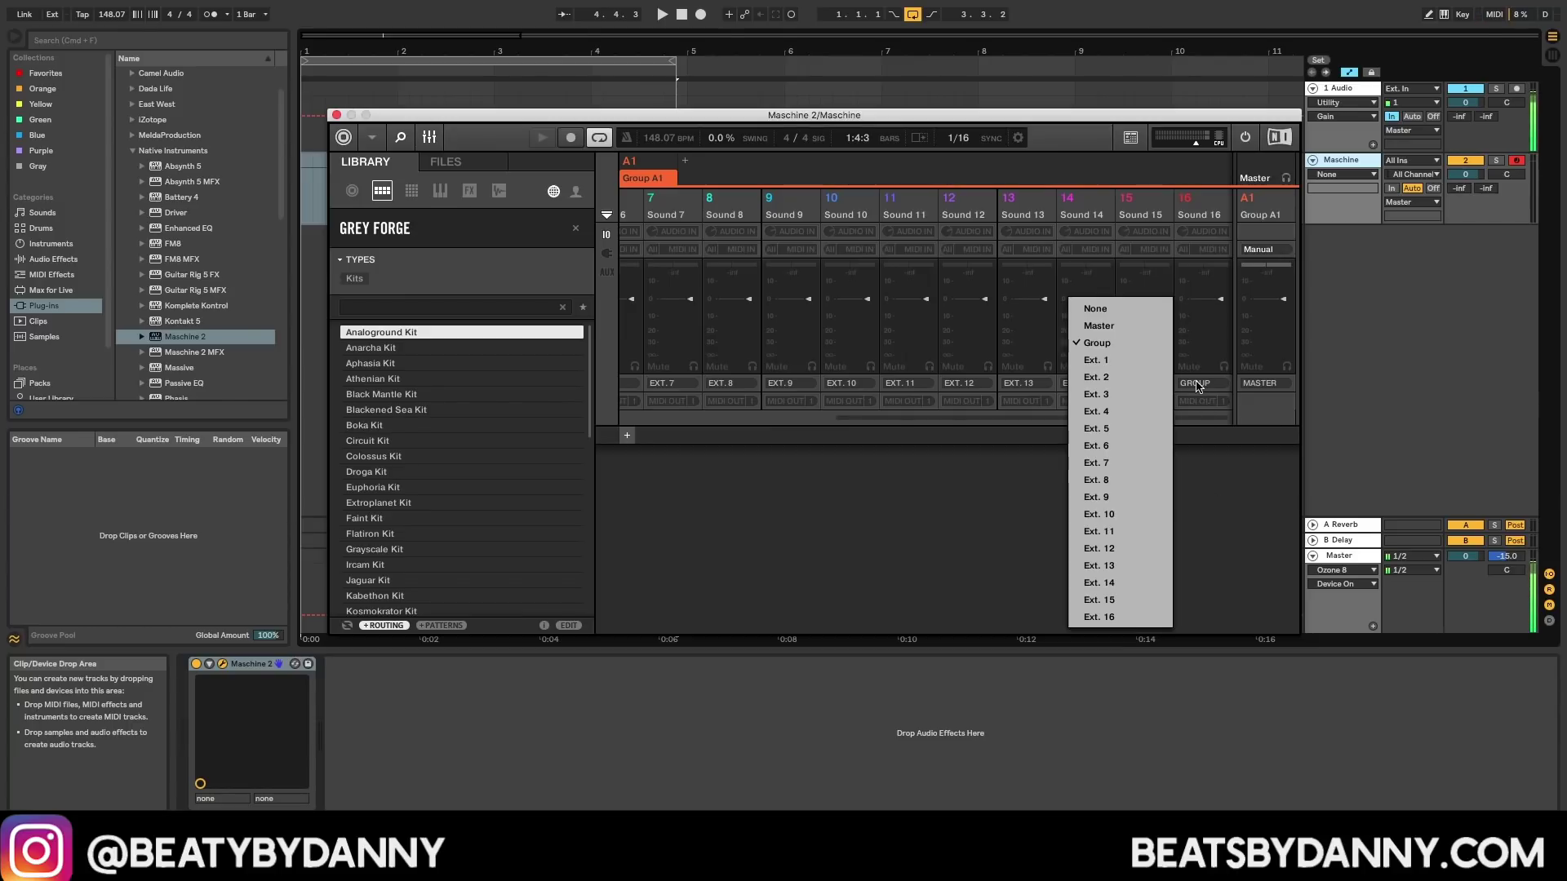
click(1140, 618)
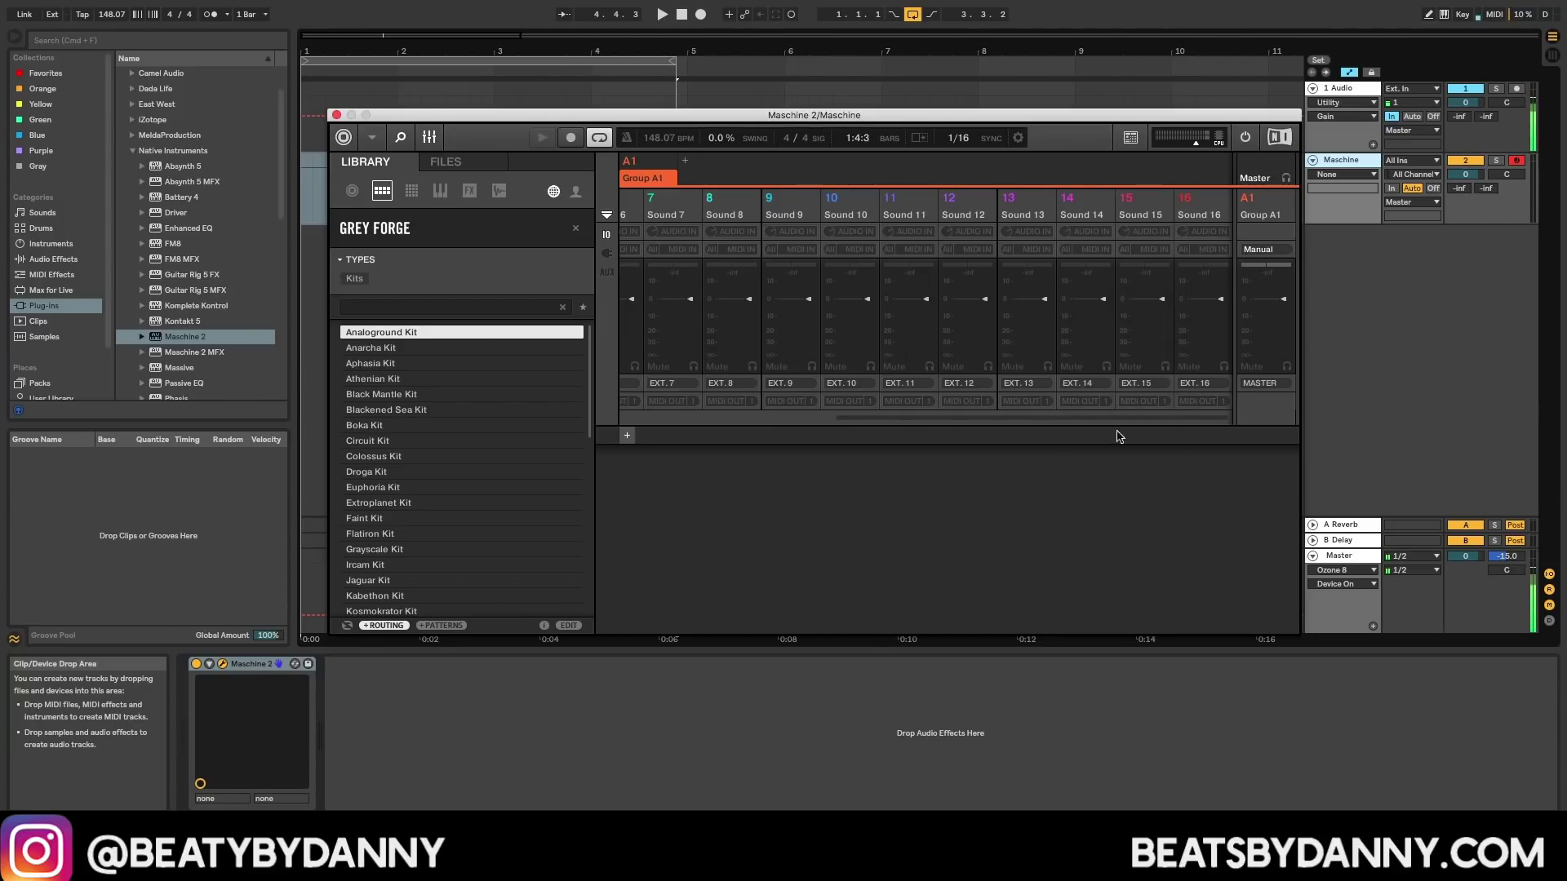
drag(916, 422, 618, 424)
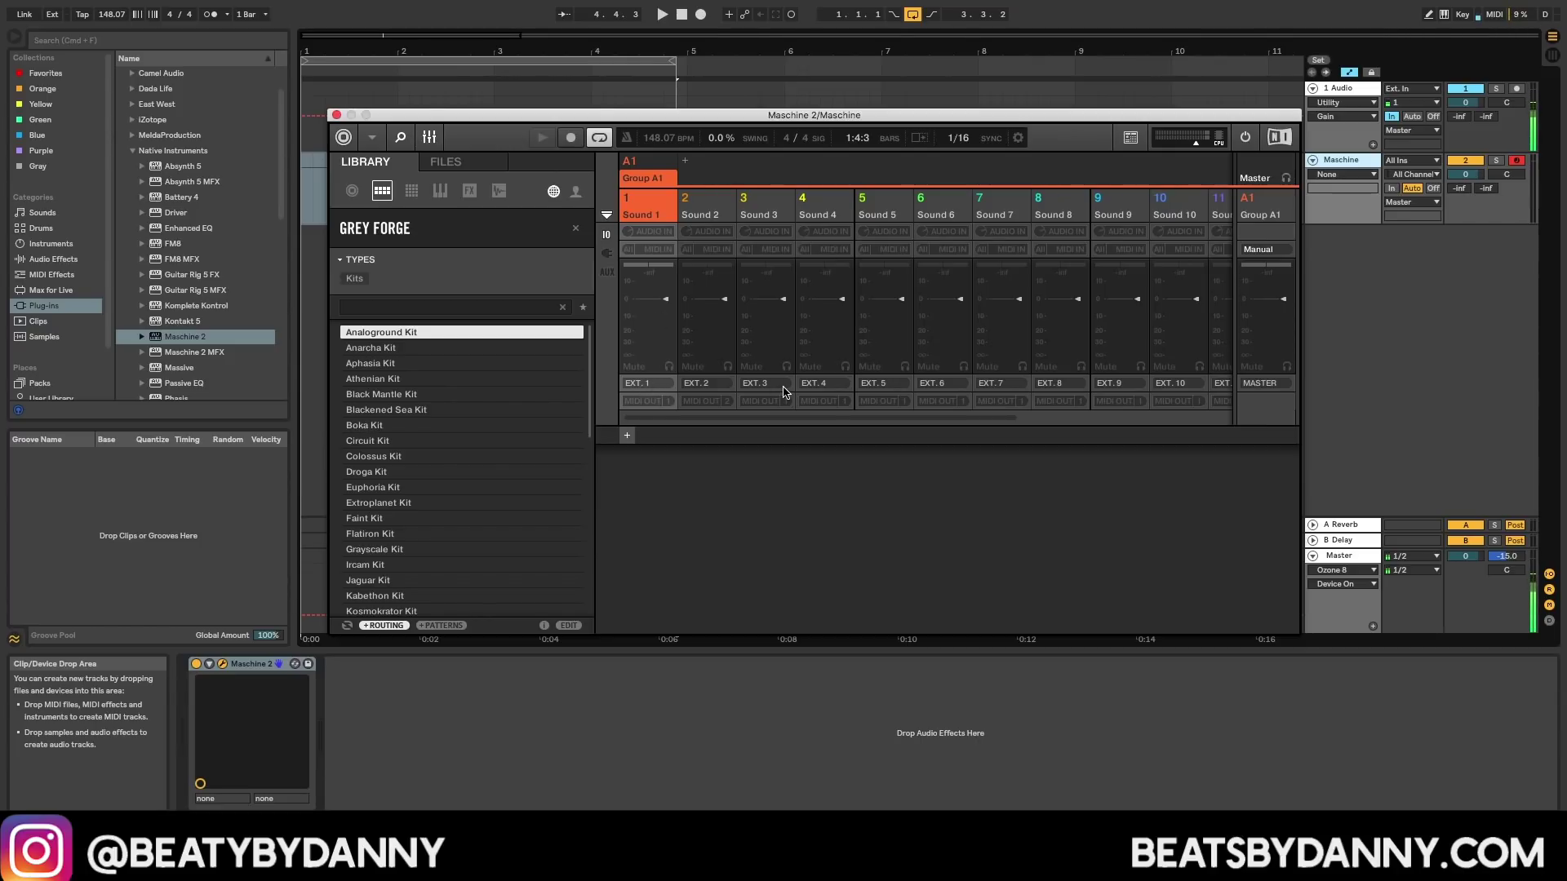
Step: Close the Maschine window and insert a new MIDI track from the Create menu
click(337, 117)
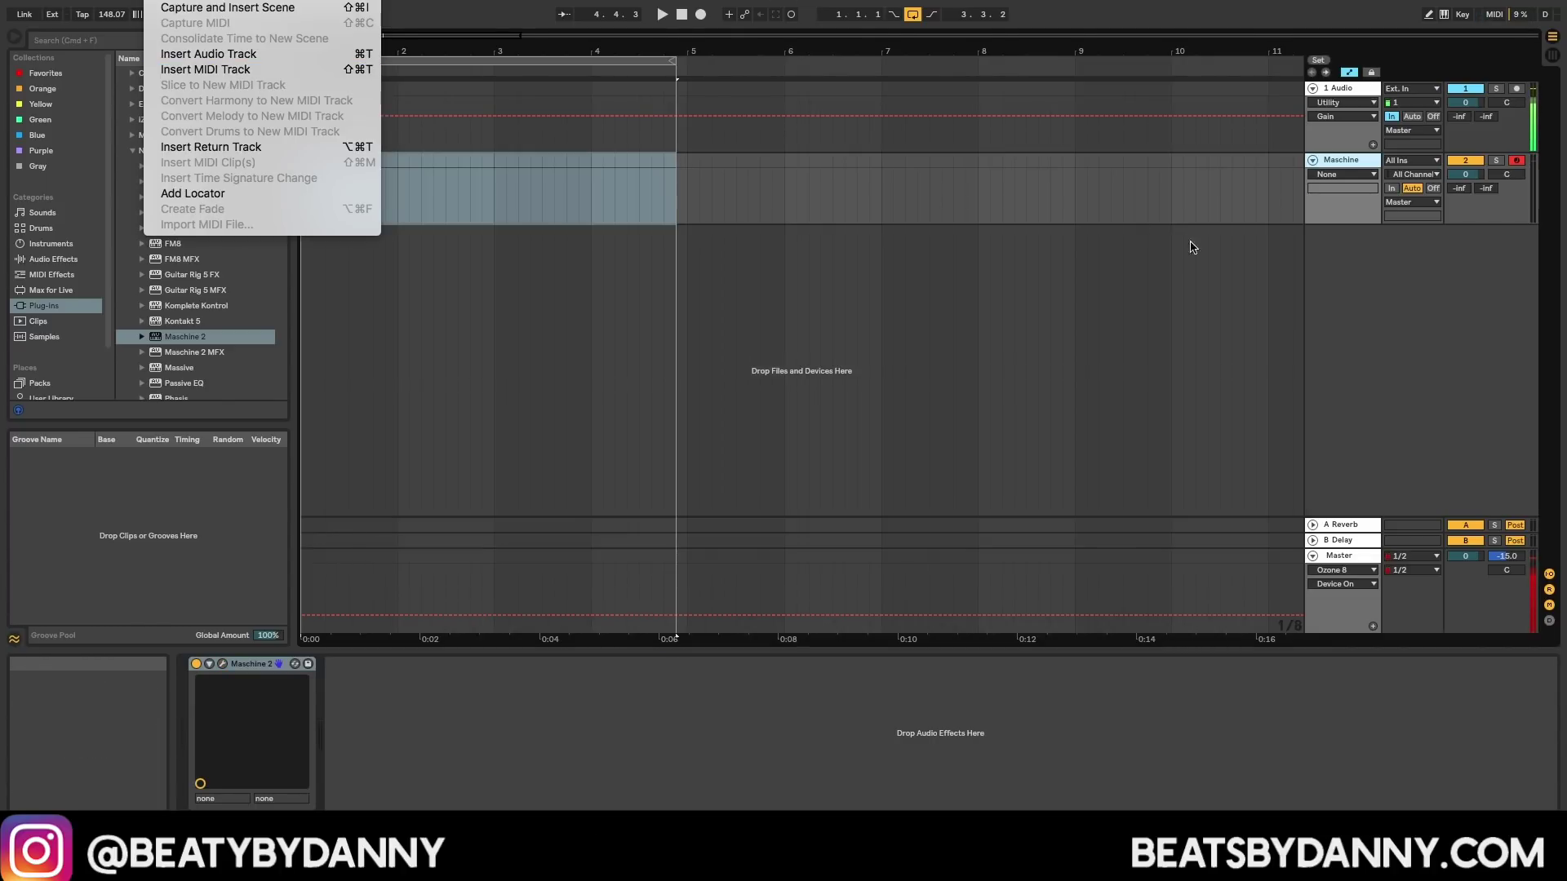
click(168, 0)
click(1316, 246)
Step: Name the new MIDI track 'Pad 2' and list Live's built-in Instruments in the browser
key(super+shift+t)
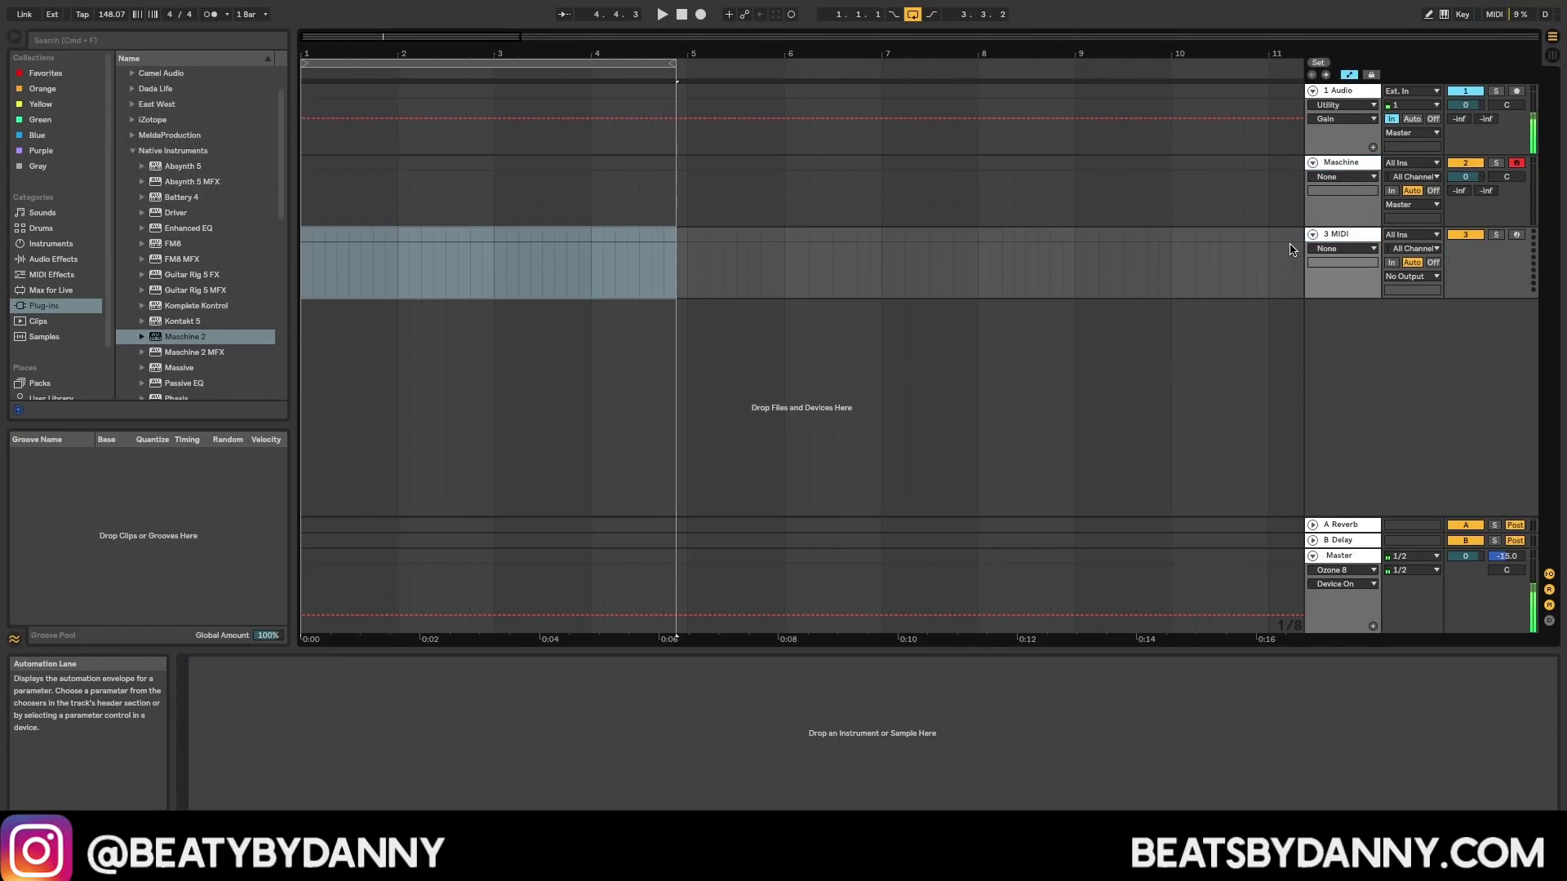
key(super+r)
text(Pad)
key(Return)
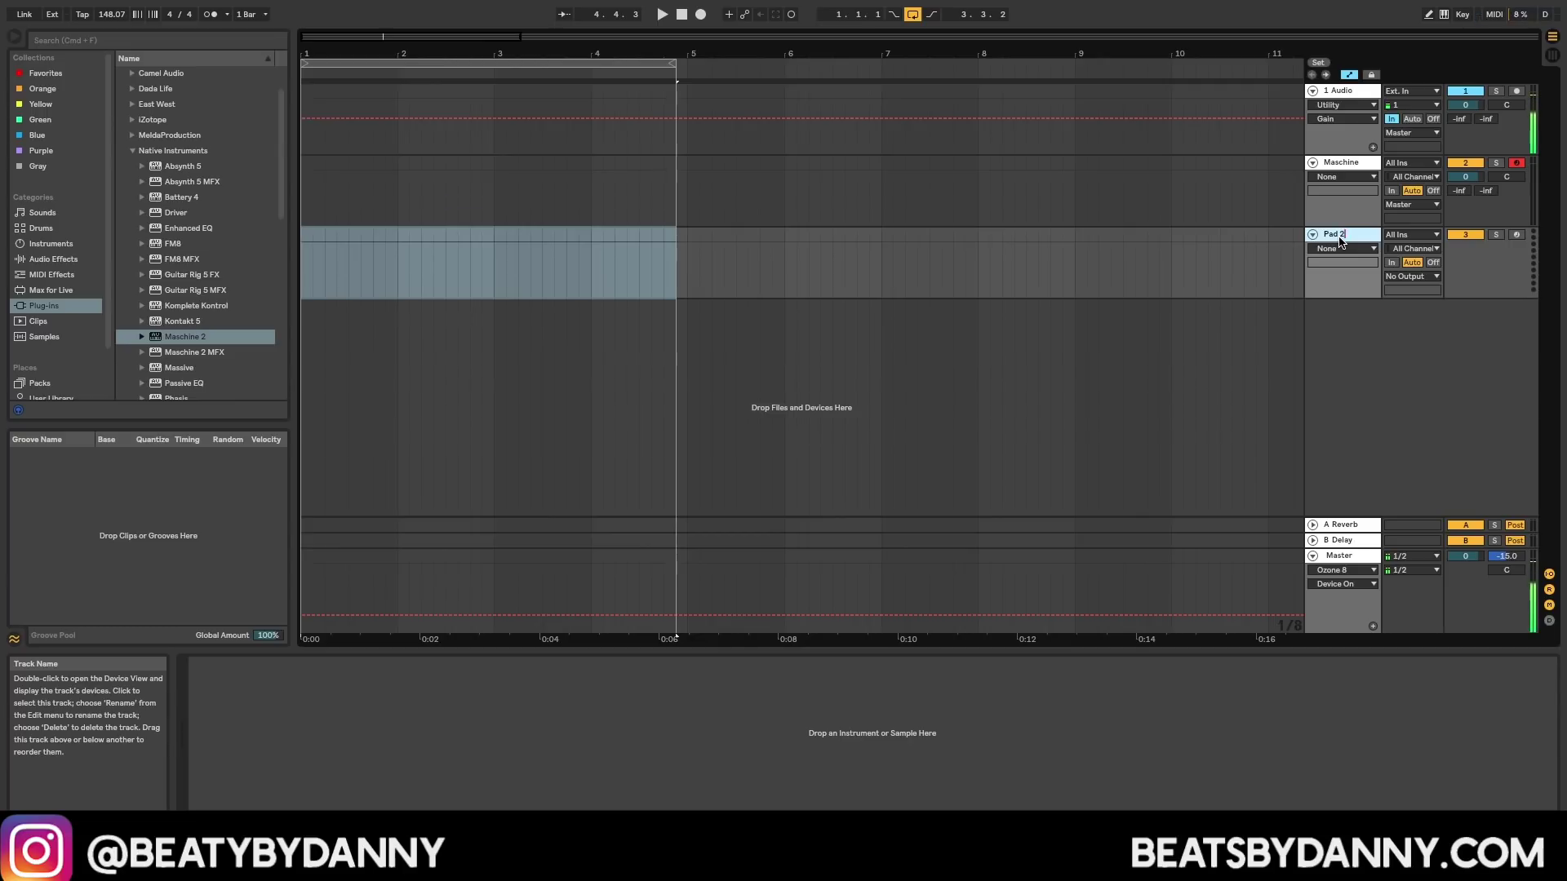
text(2)
click(1333, 164)
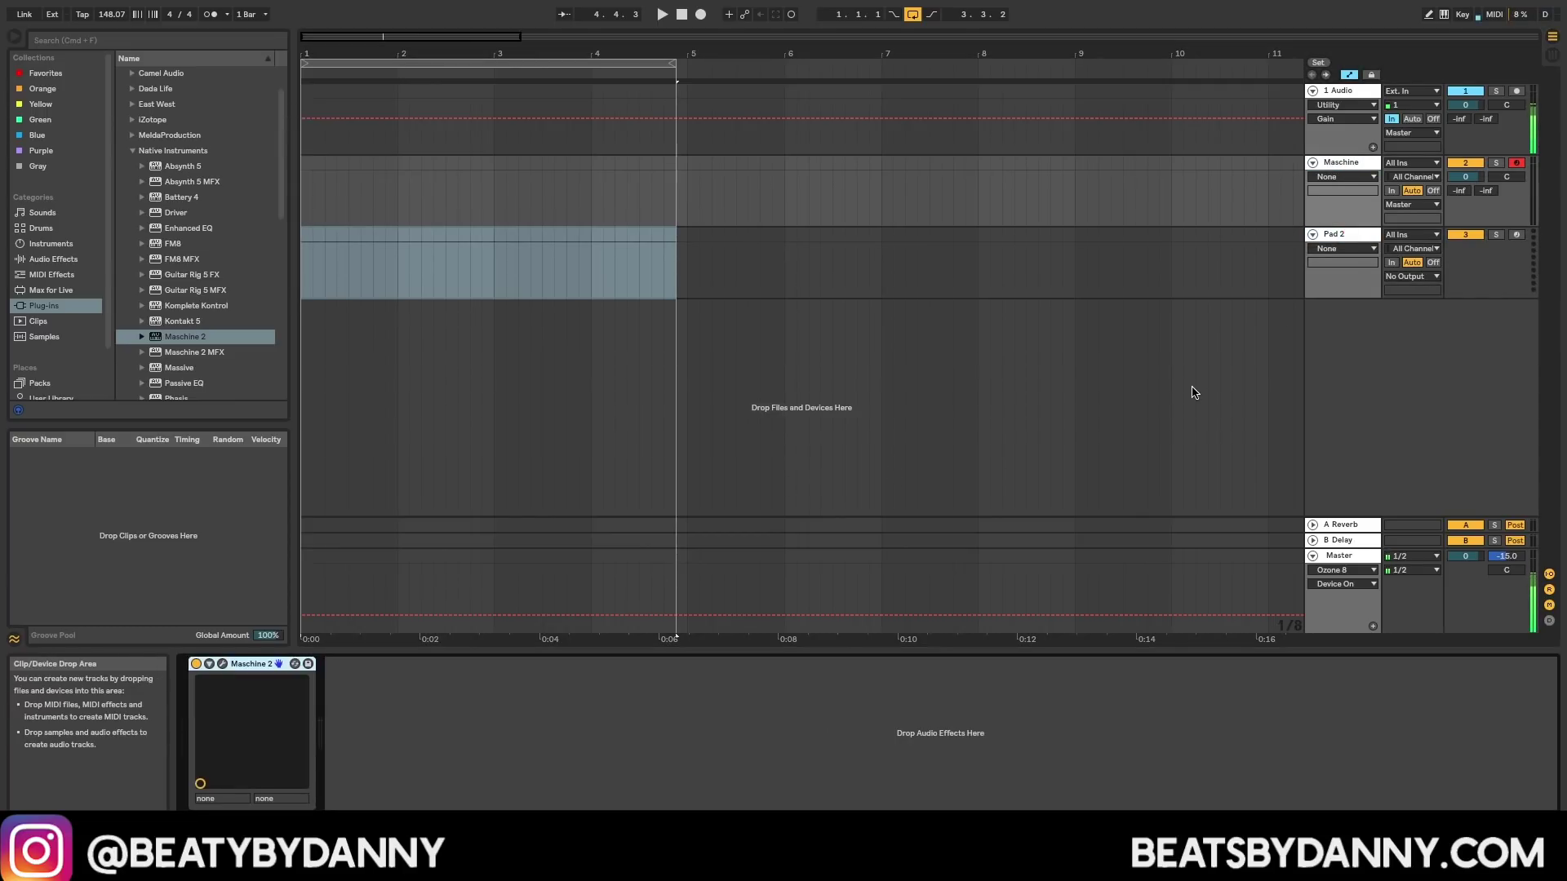
click(1350, 237)
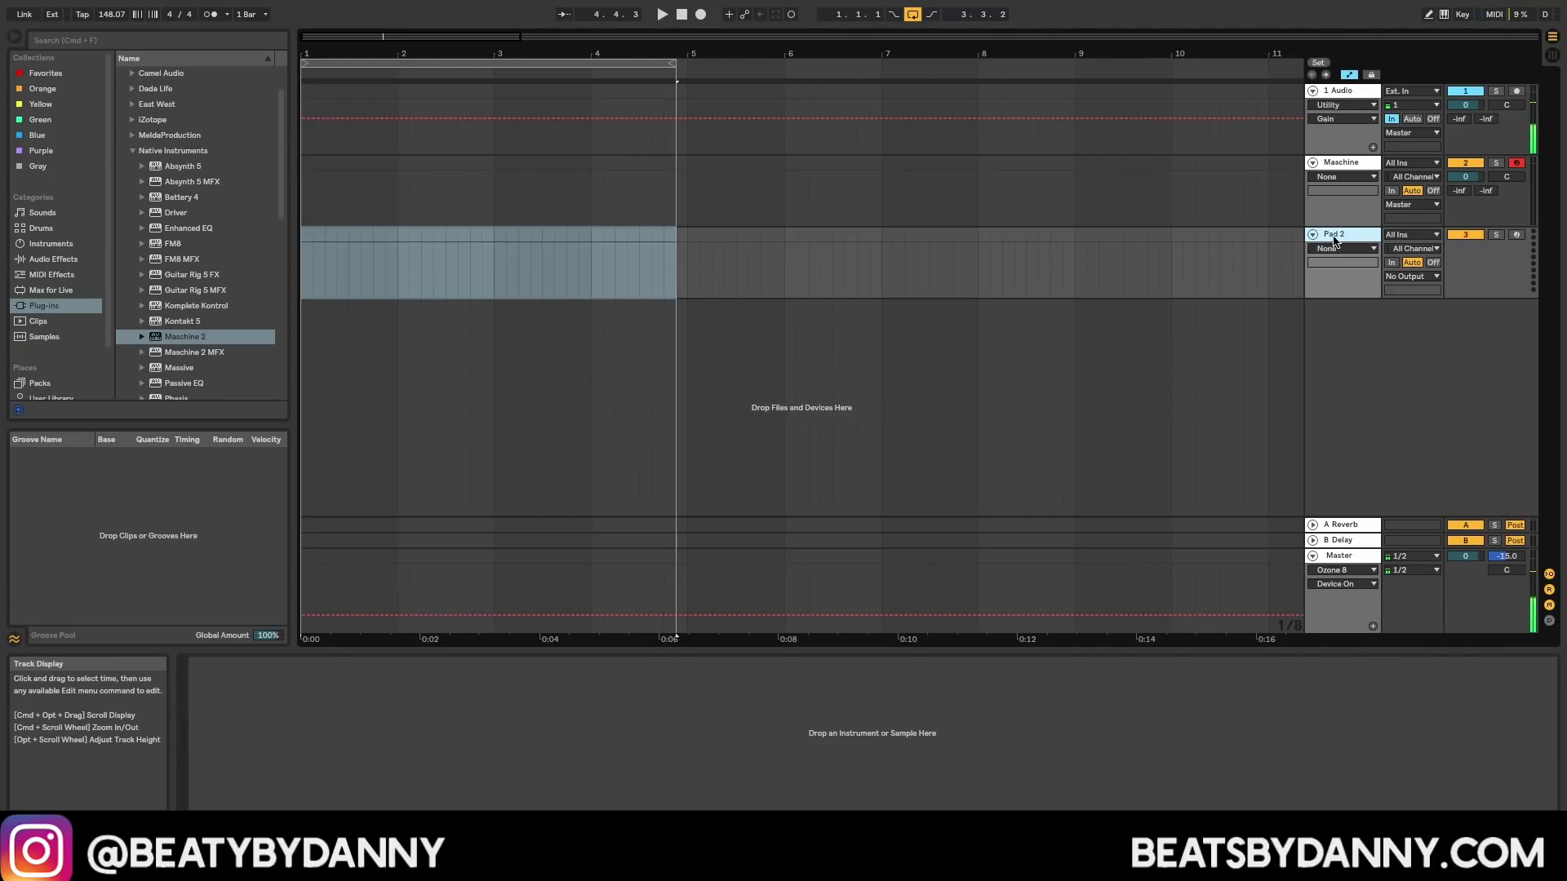
click(54, 245)
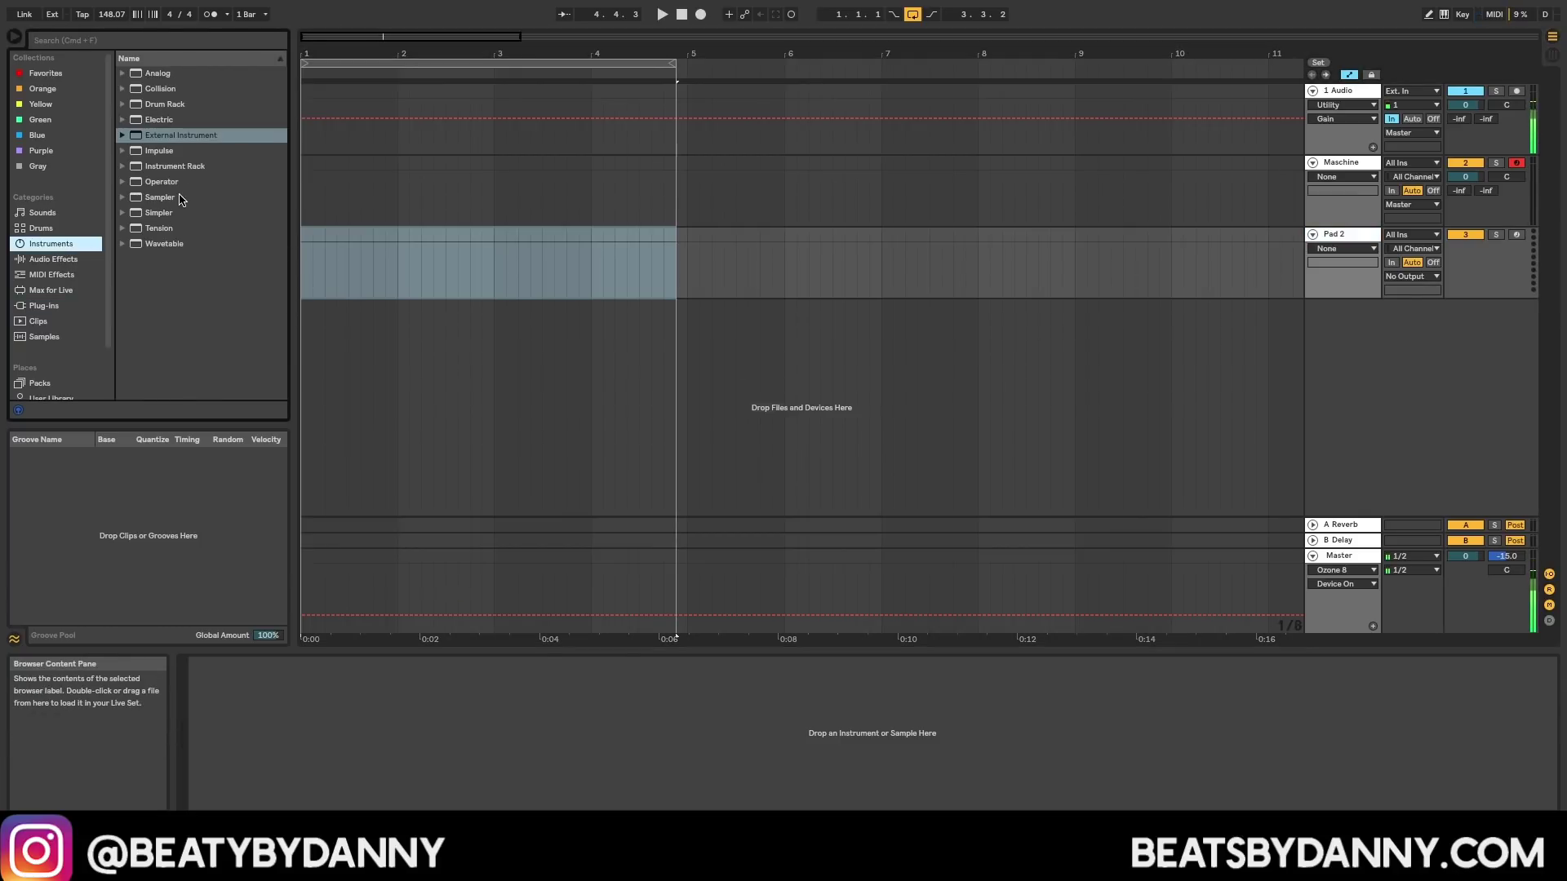
Step: Load External Instrument on Pad 2, sending MIDI to 2-Maschine 2 with audio from 3/4-Maschine 2
drag(136, 141, 844, 284)
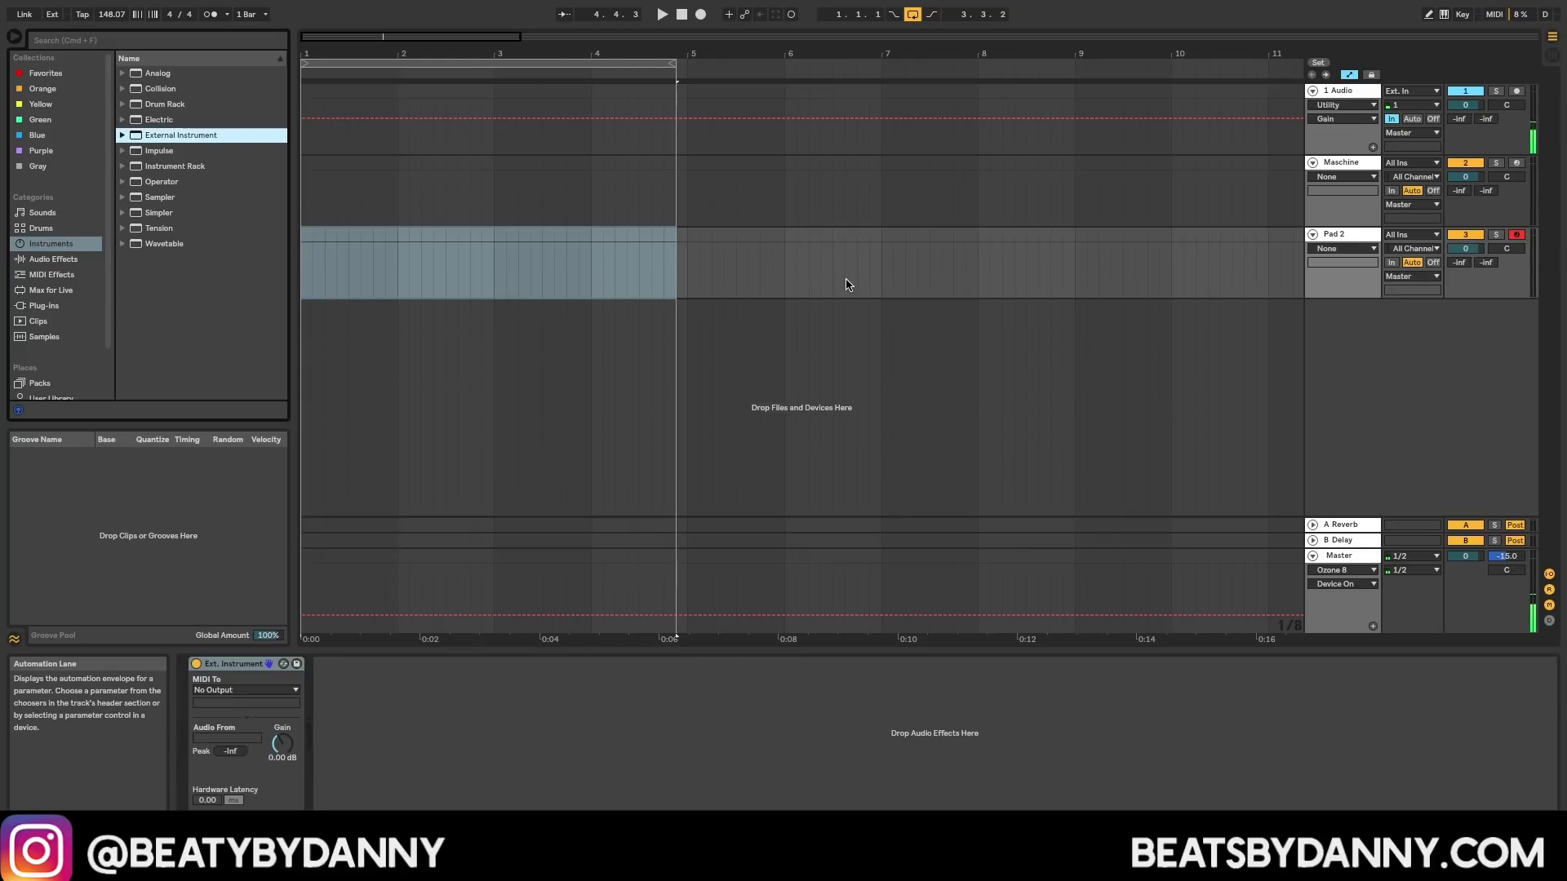
click(285, 691)
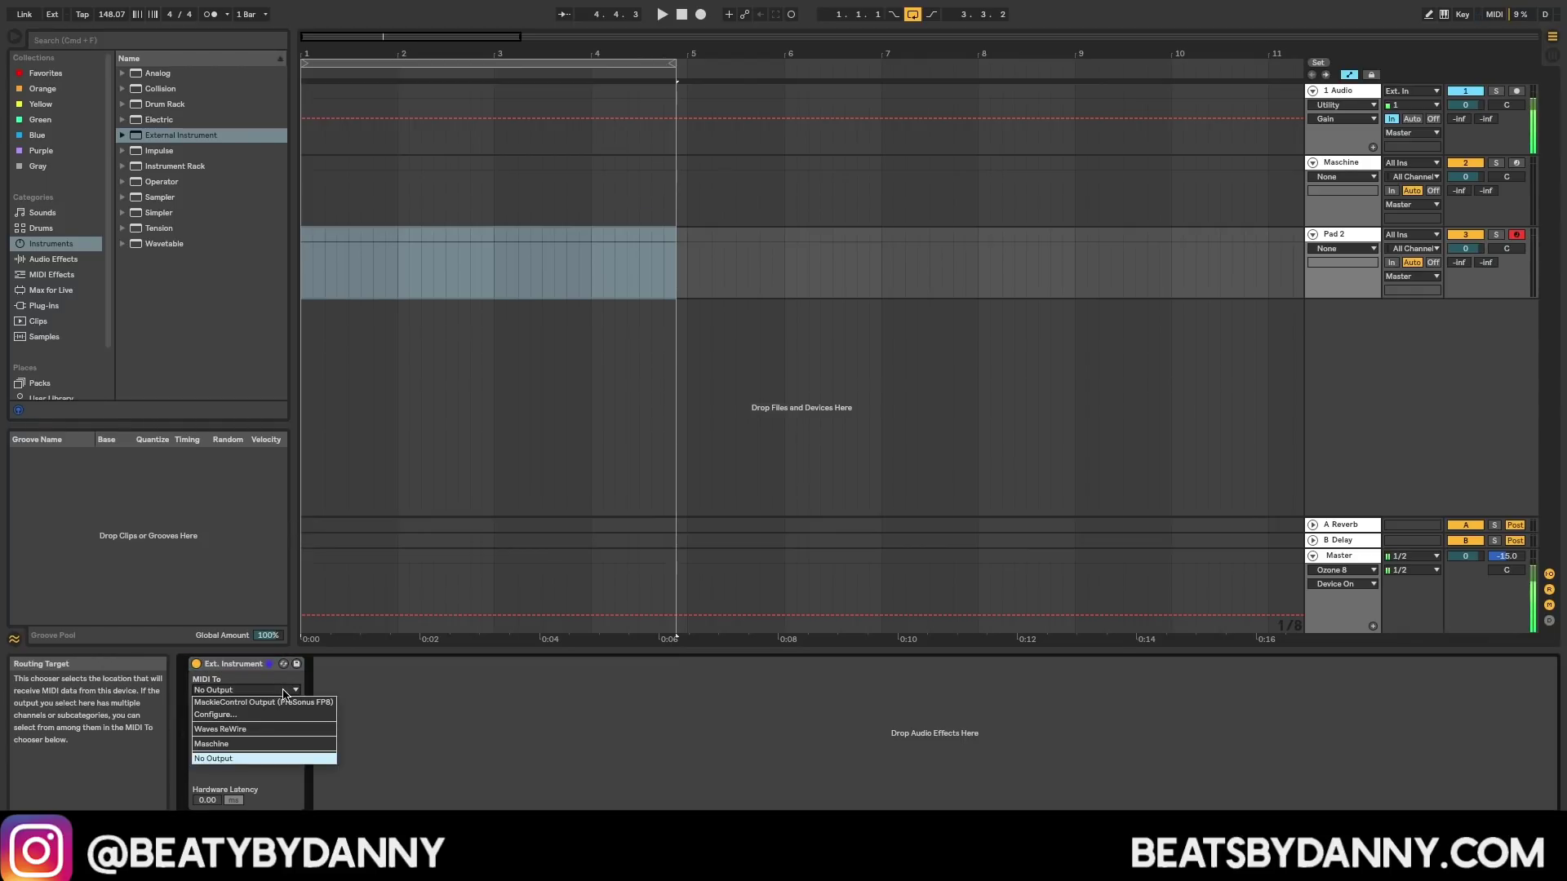
click(269, 744)
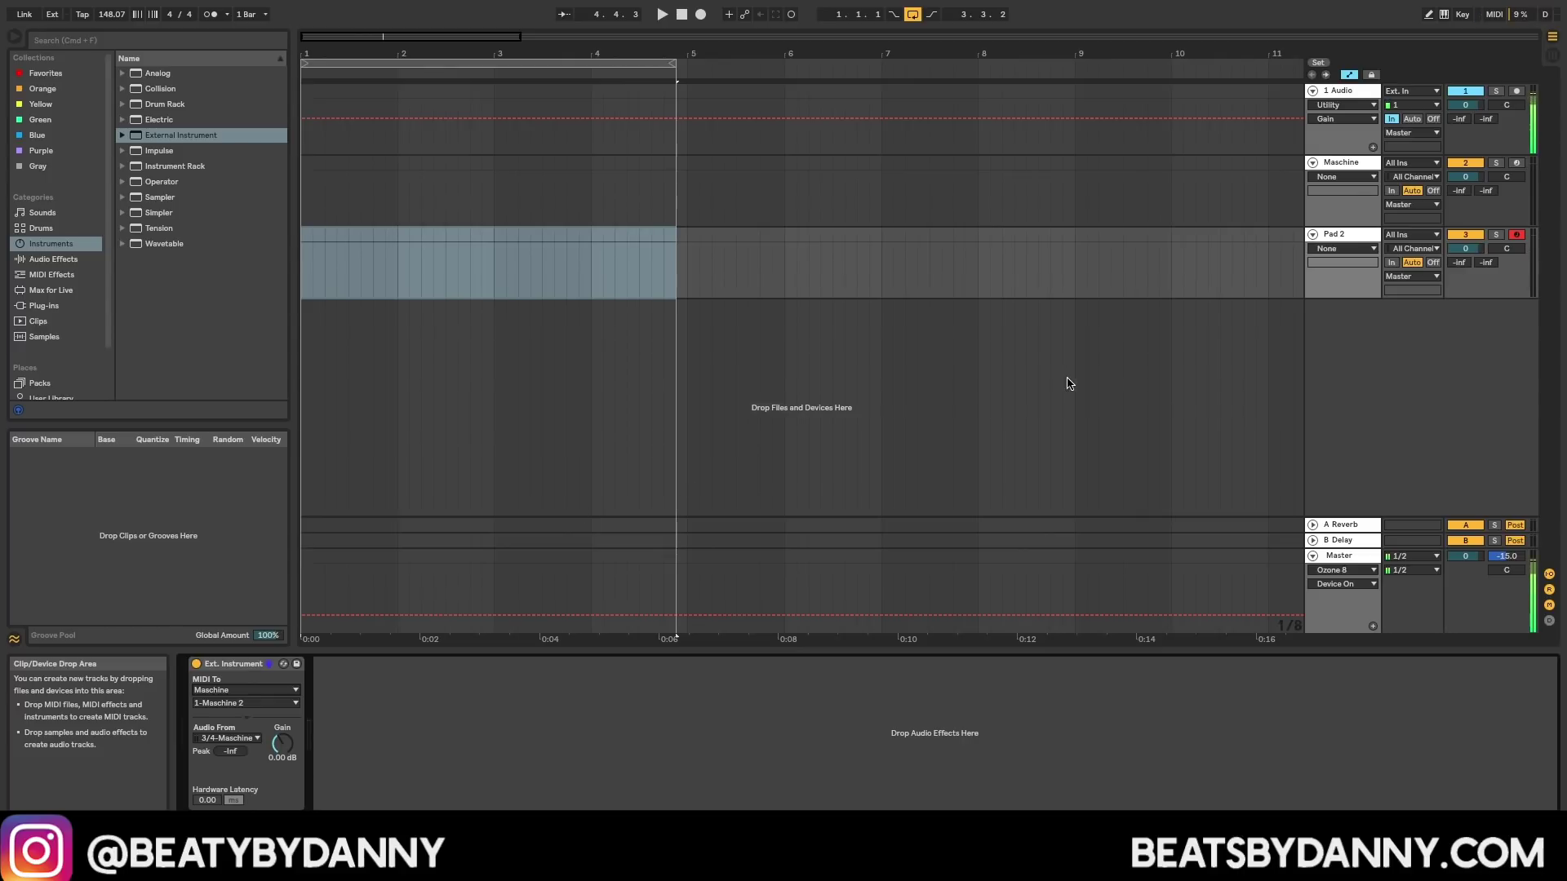
click(276, 702)
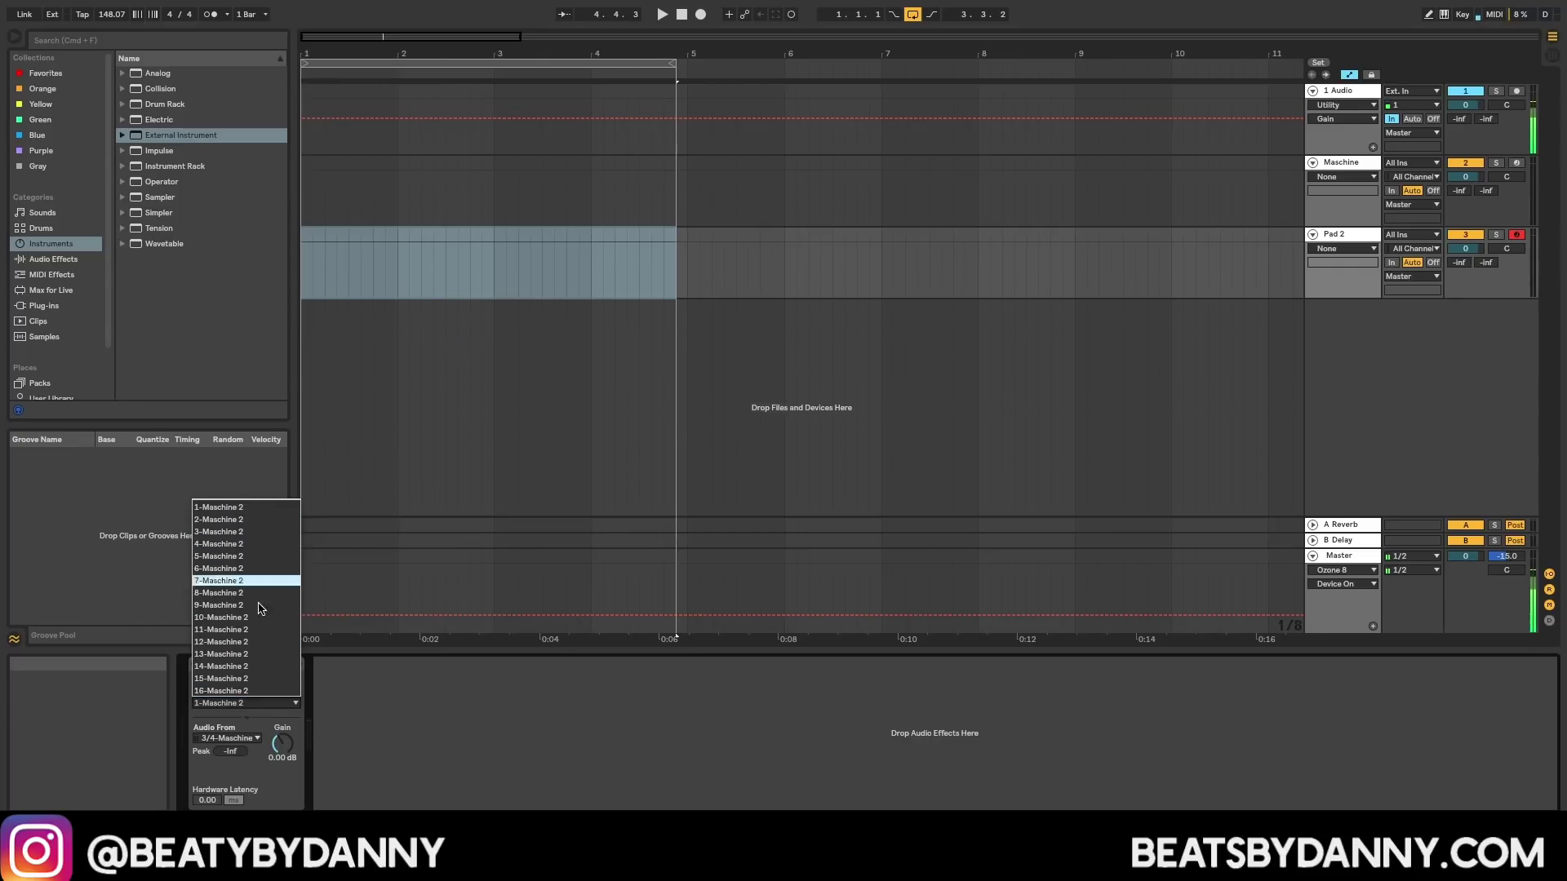
click(224, 526)
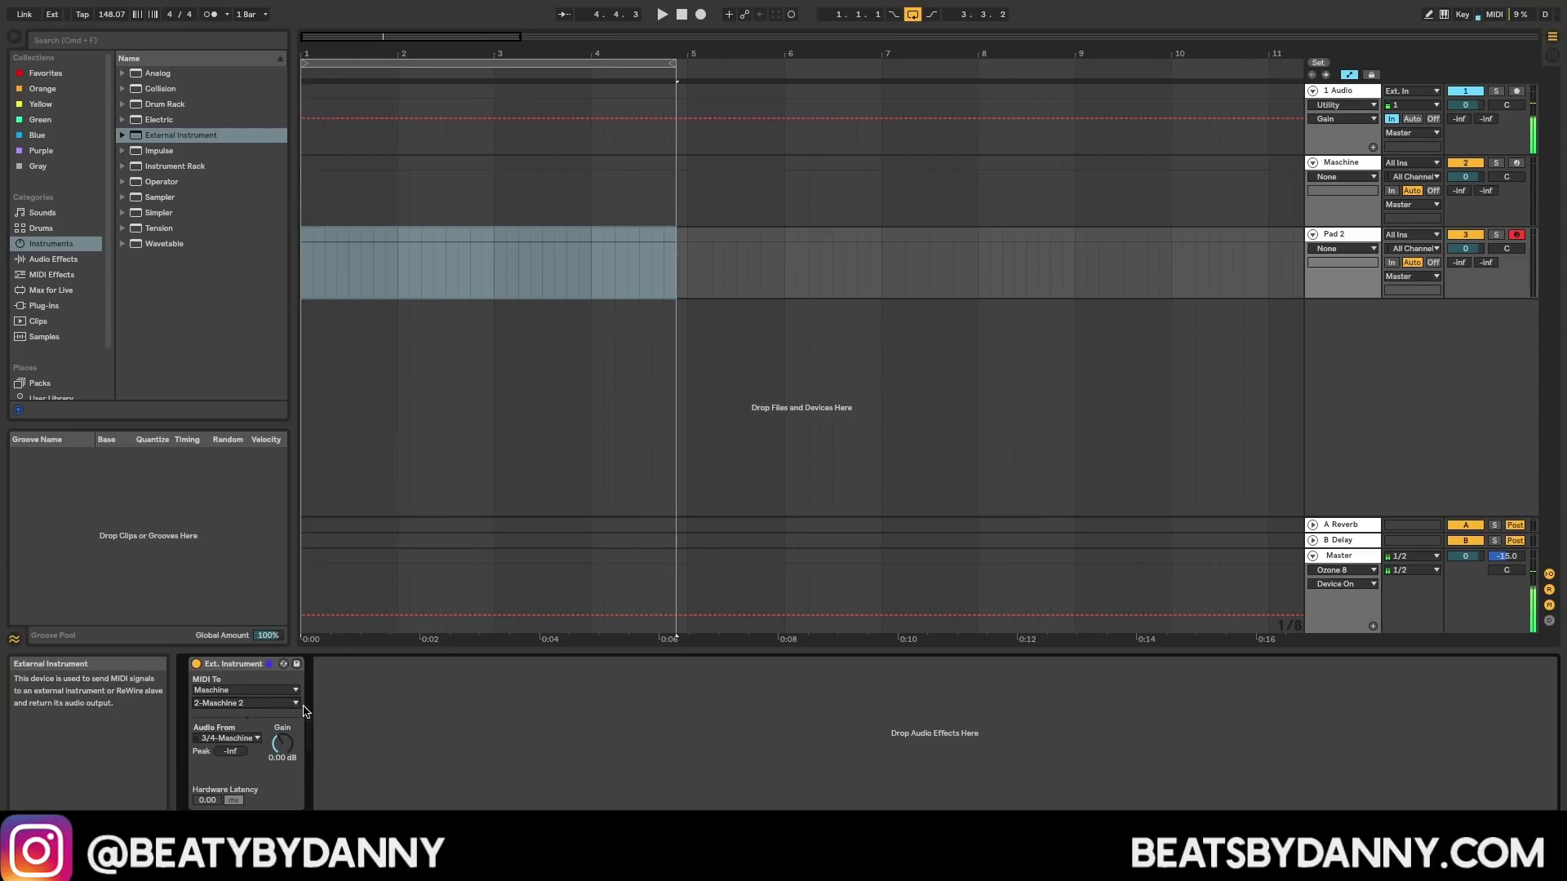
click(253, 740)
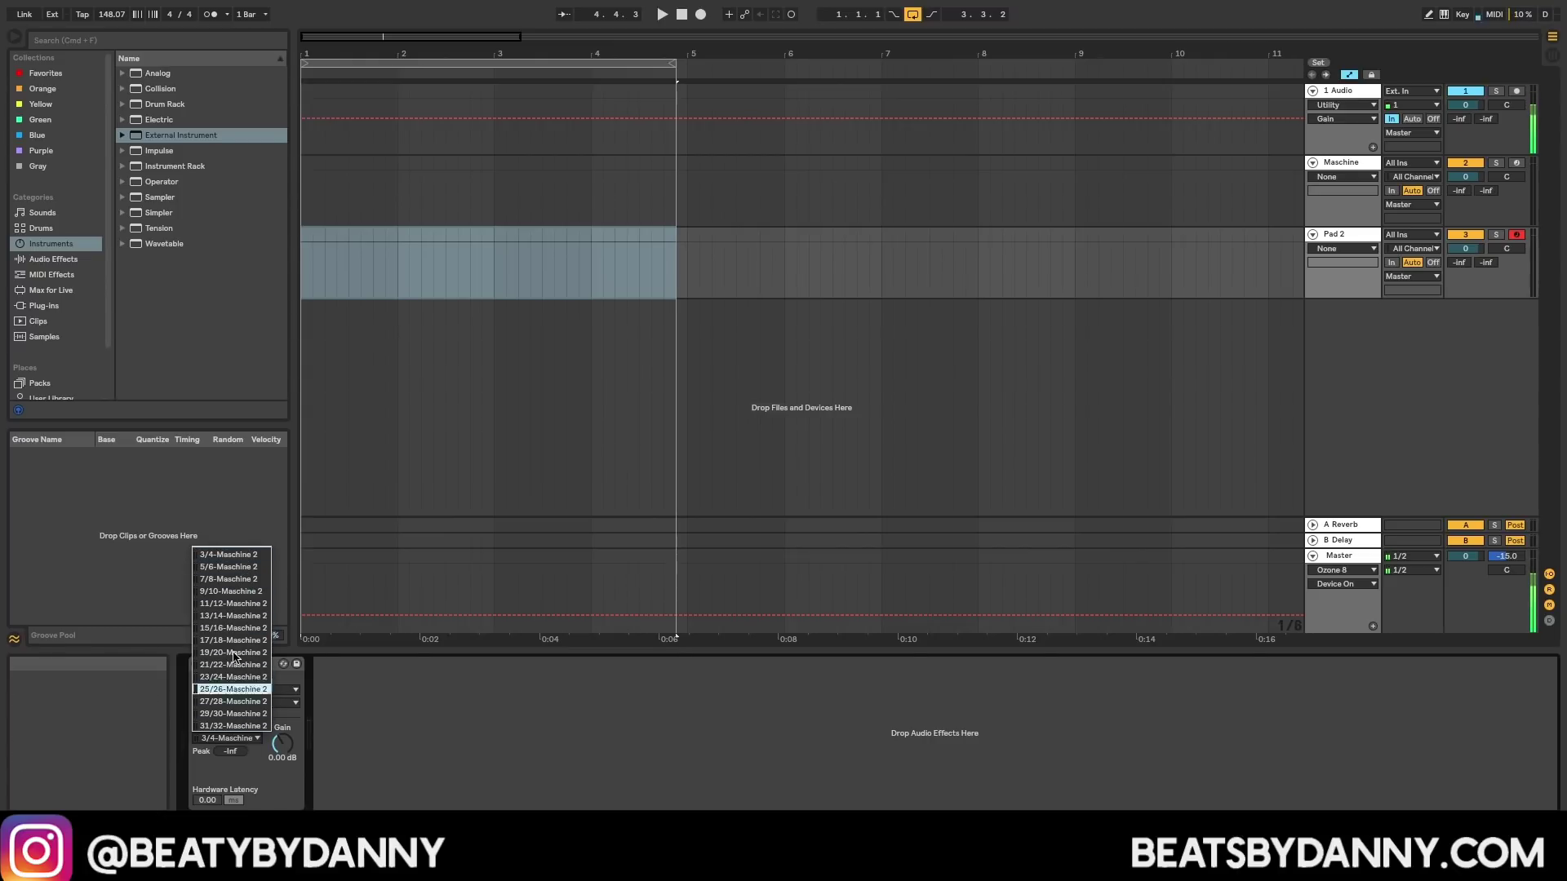
click(374, 726)
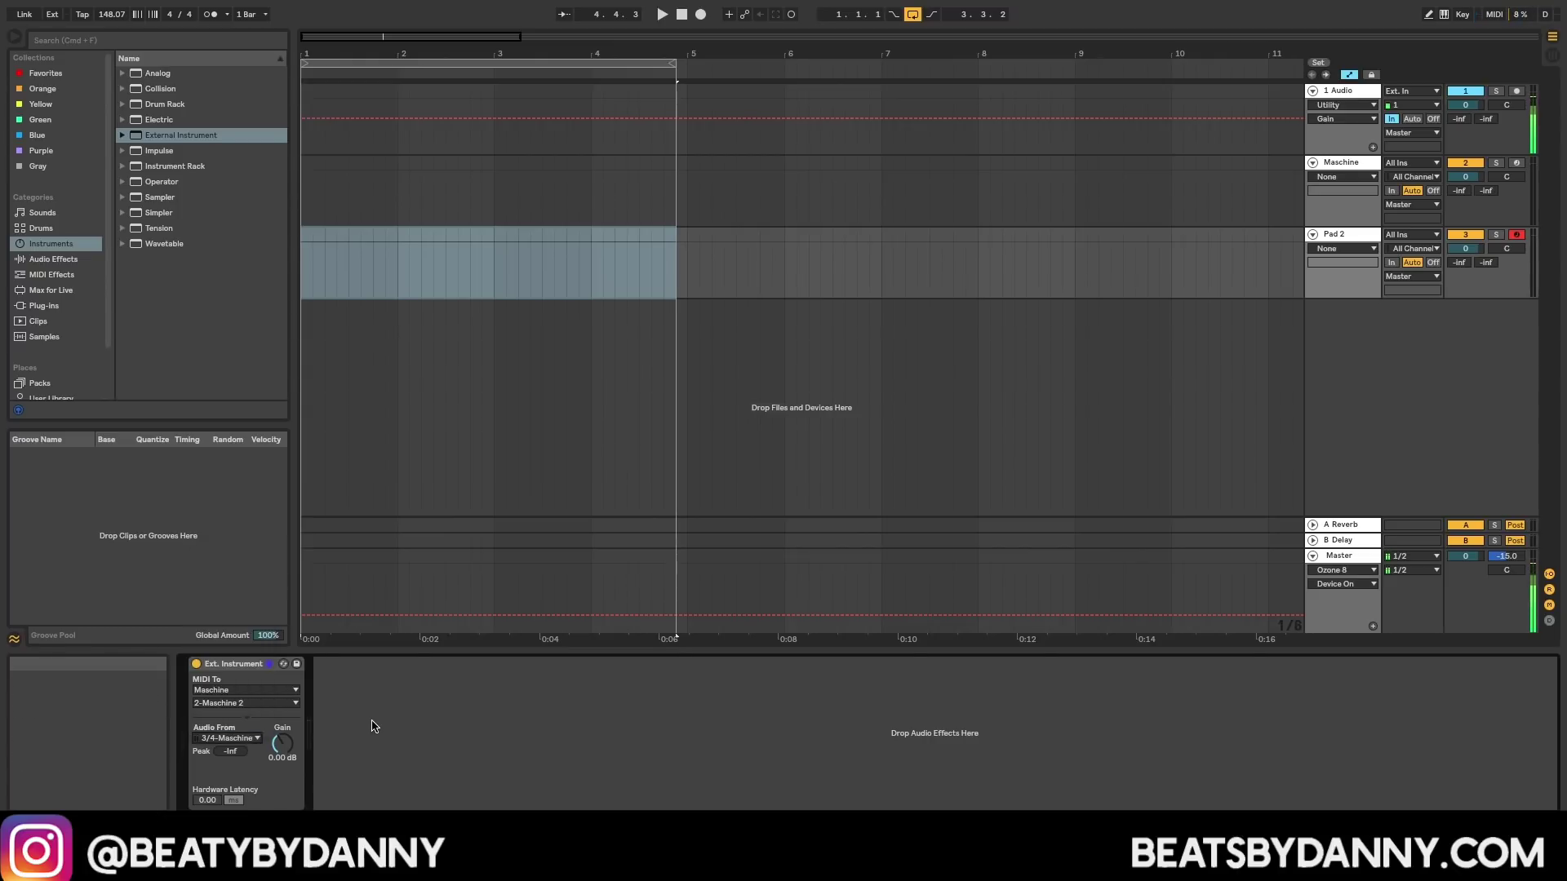
click(1336, 238)
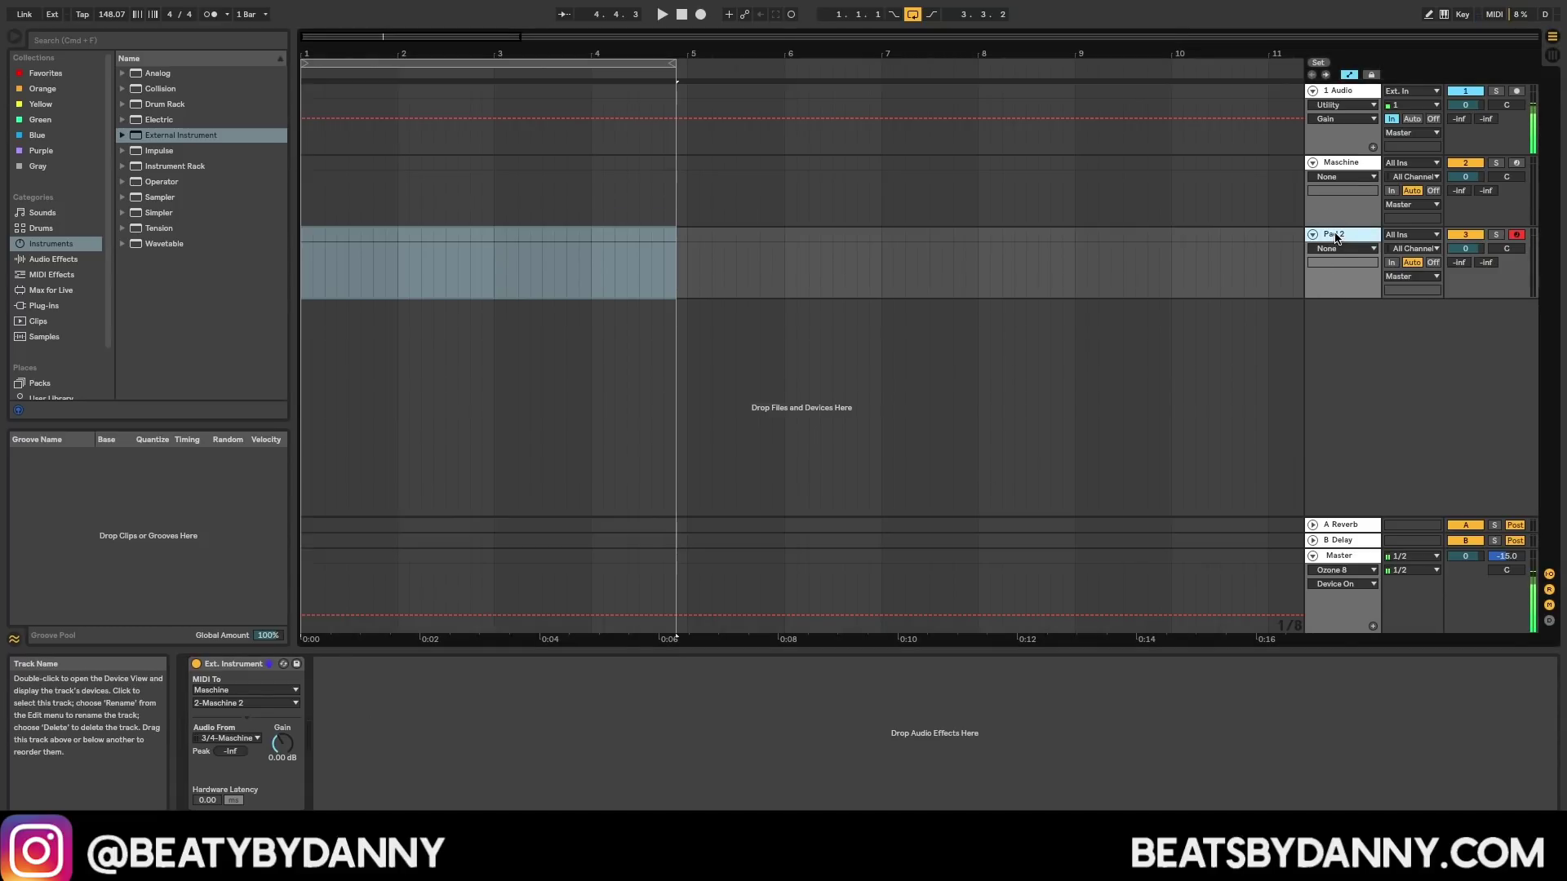
Step: Duplicate the Pad 2 track and rename the copy 'Pad 3'
key(super+d)
key(super+r)
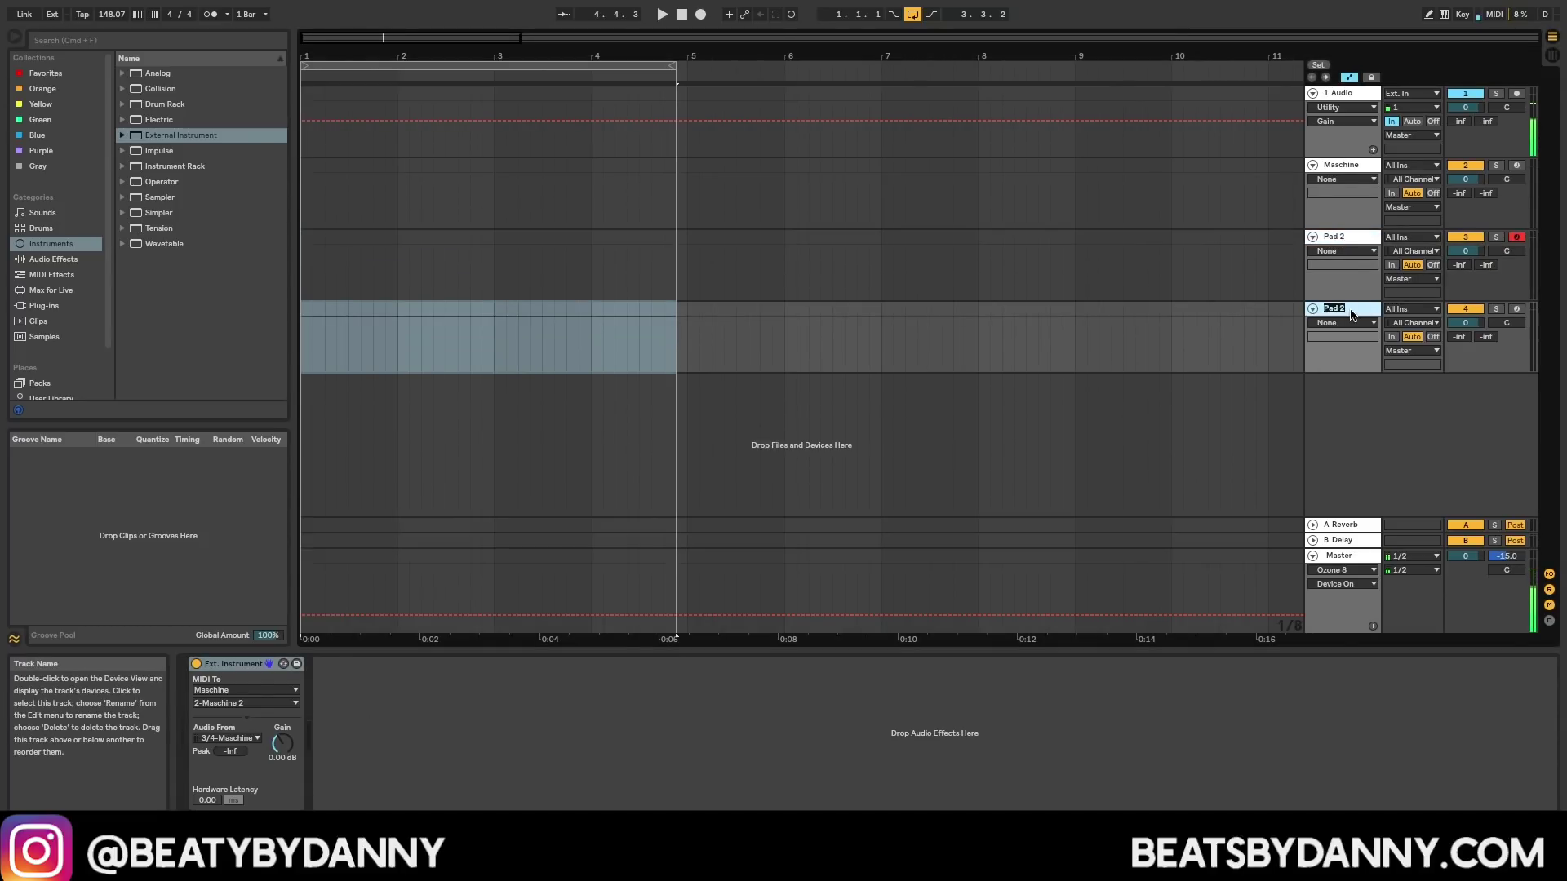
click(1350, 313)
text(3)
key(Return)
Step: Set Pad 3's MIDI To channel to 3-Maschine 2 and Audio From to 5/6
click(295, 703)
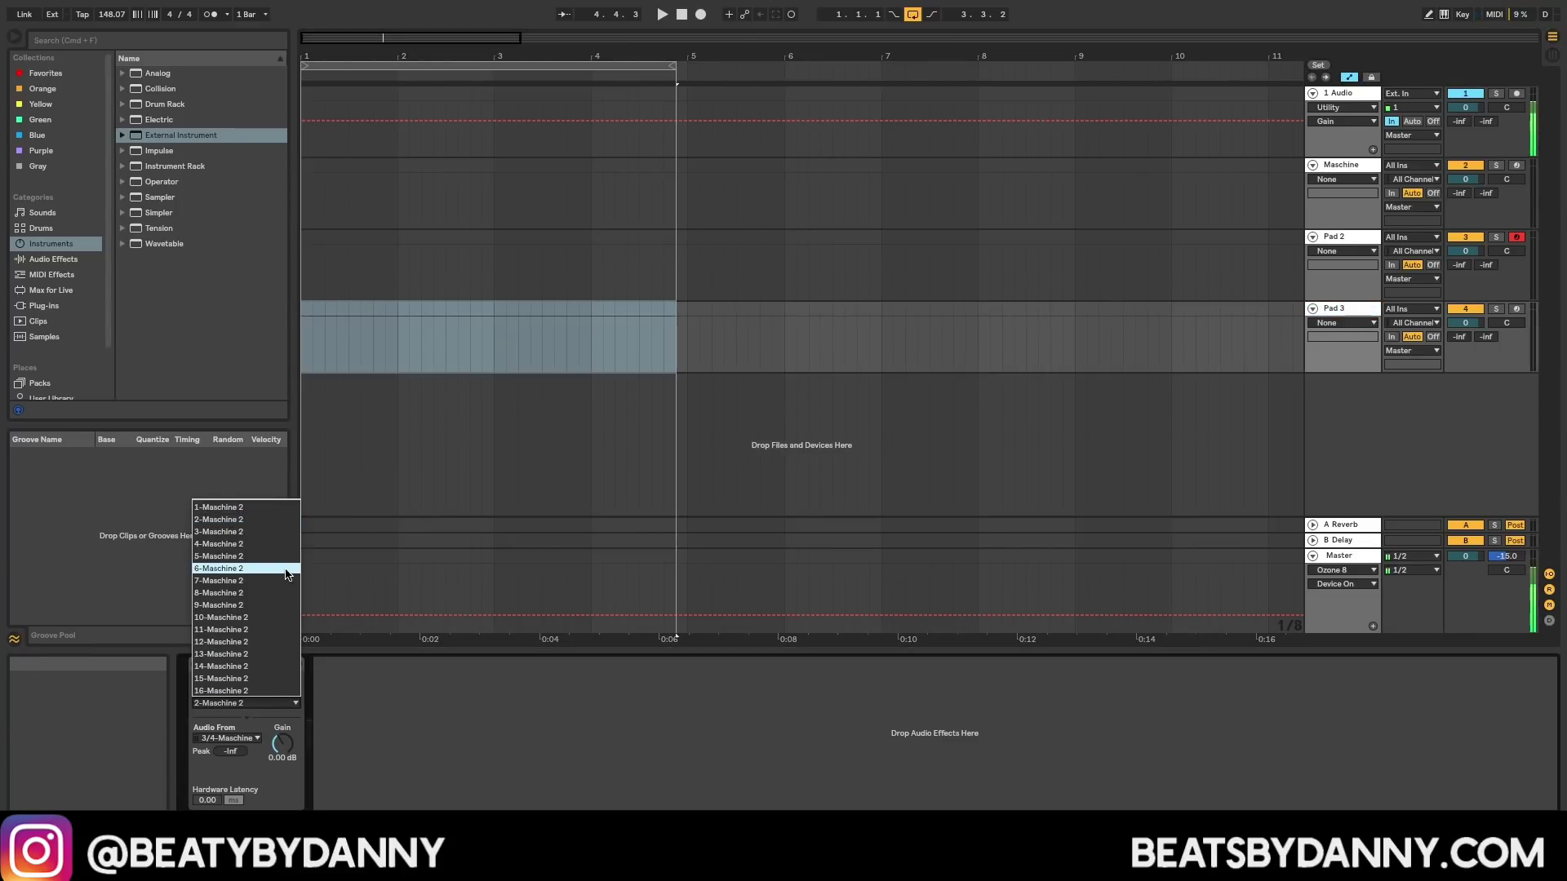
click(266, 650)
click(256, 738)
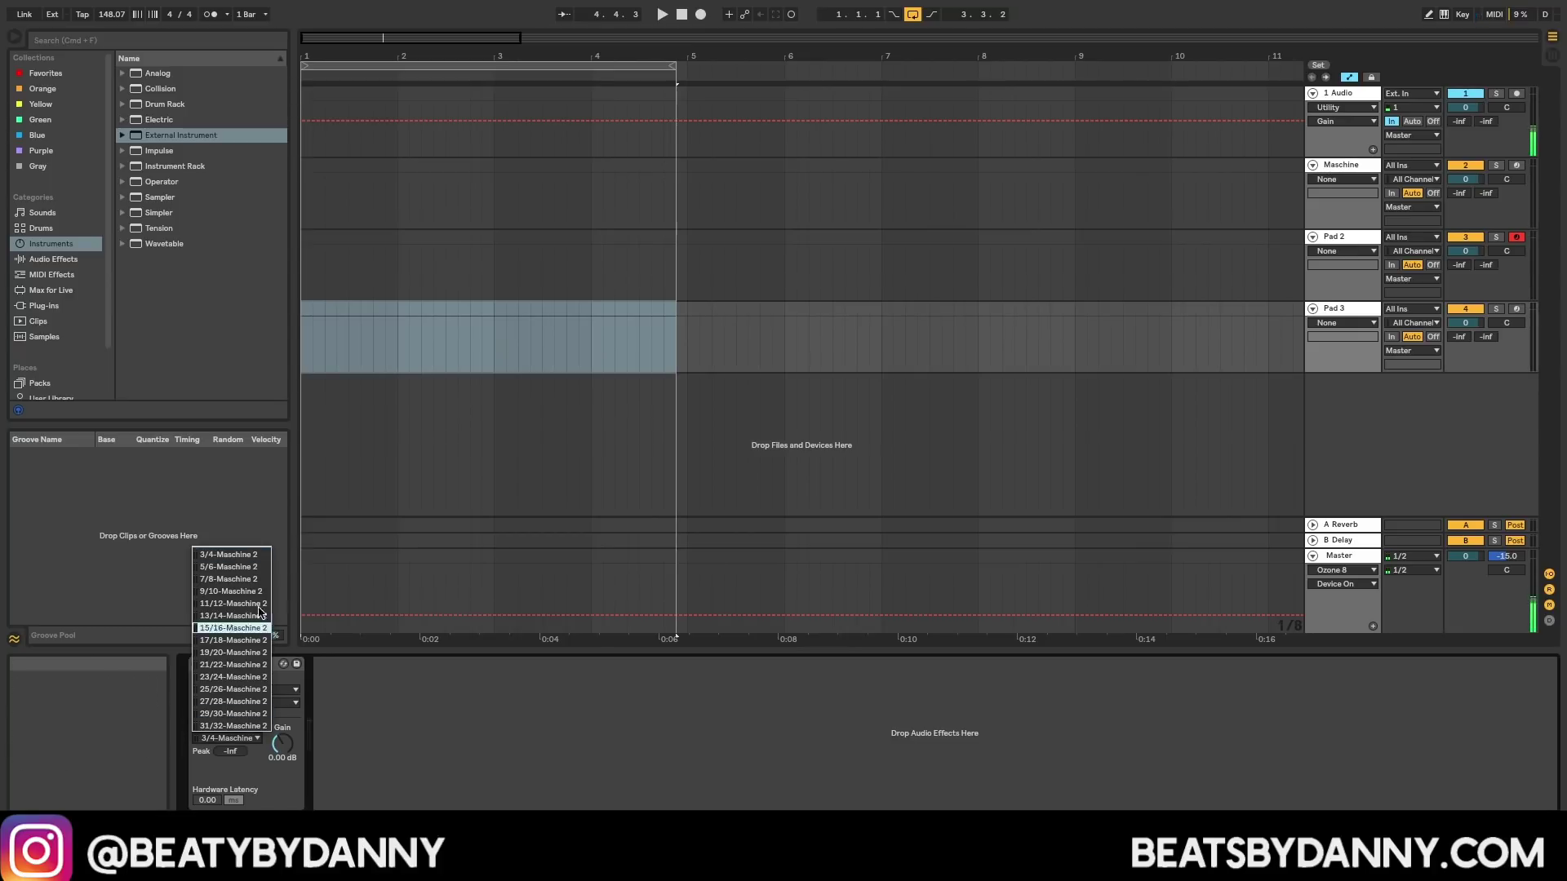
click(217, 569)
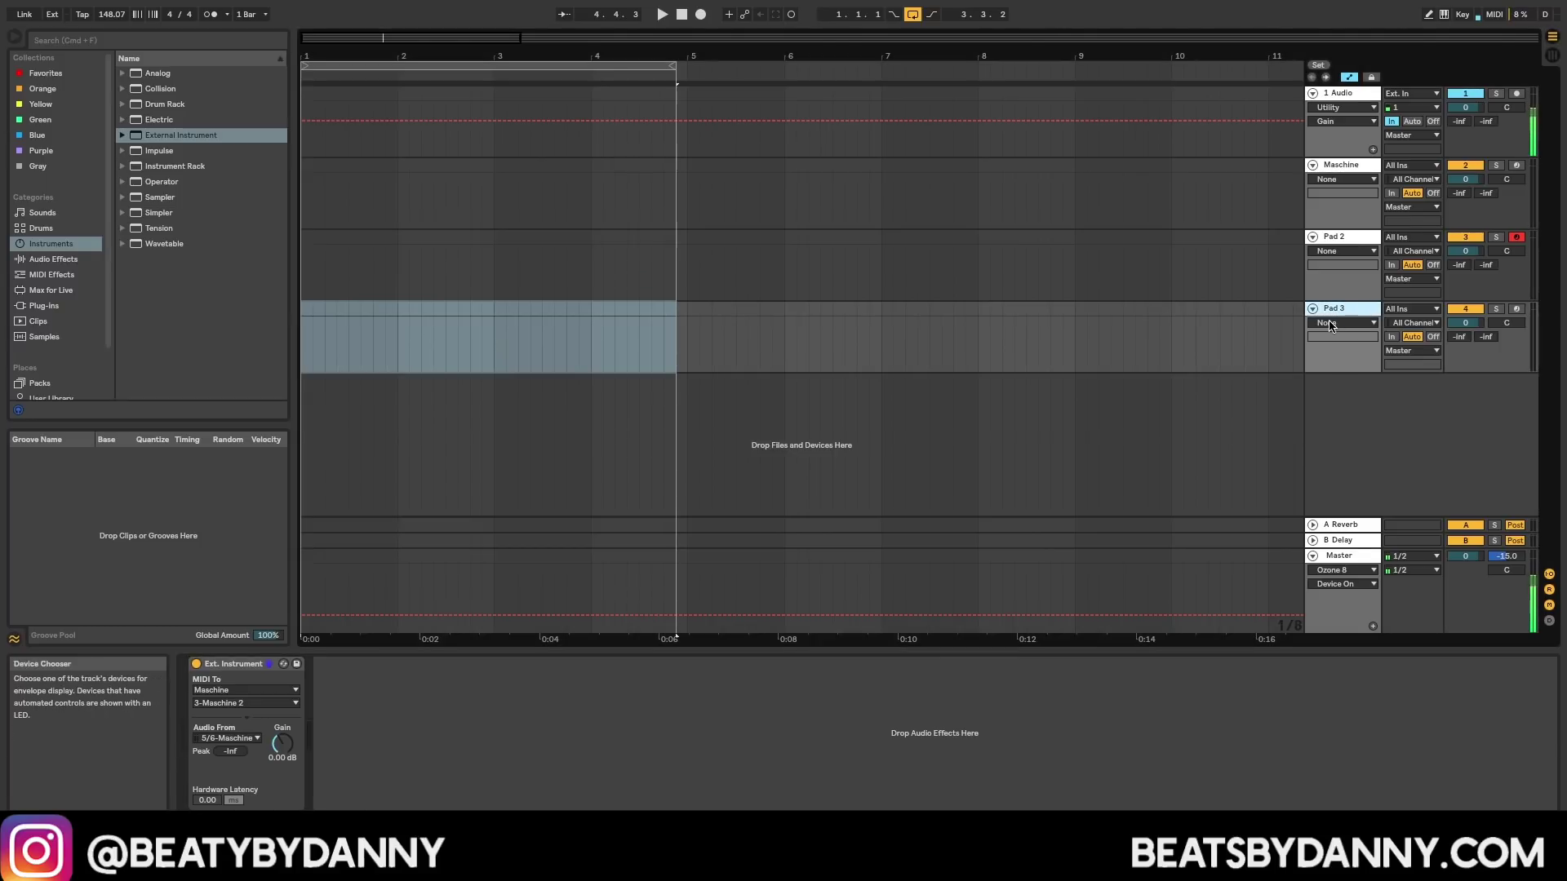
Step: Duplicate Pad 3 as 'Pad 4', sending MIDI on Maschine channel 4 with audio from 7/8
key(super+d)
key(super+r)
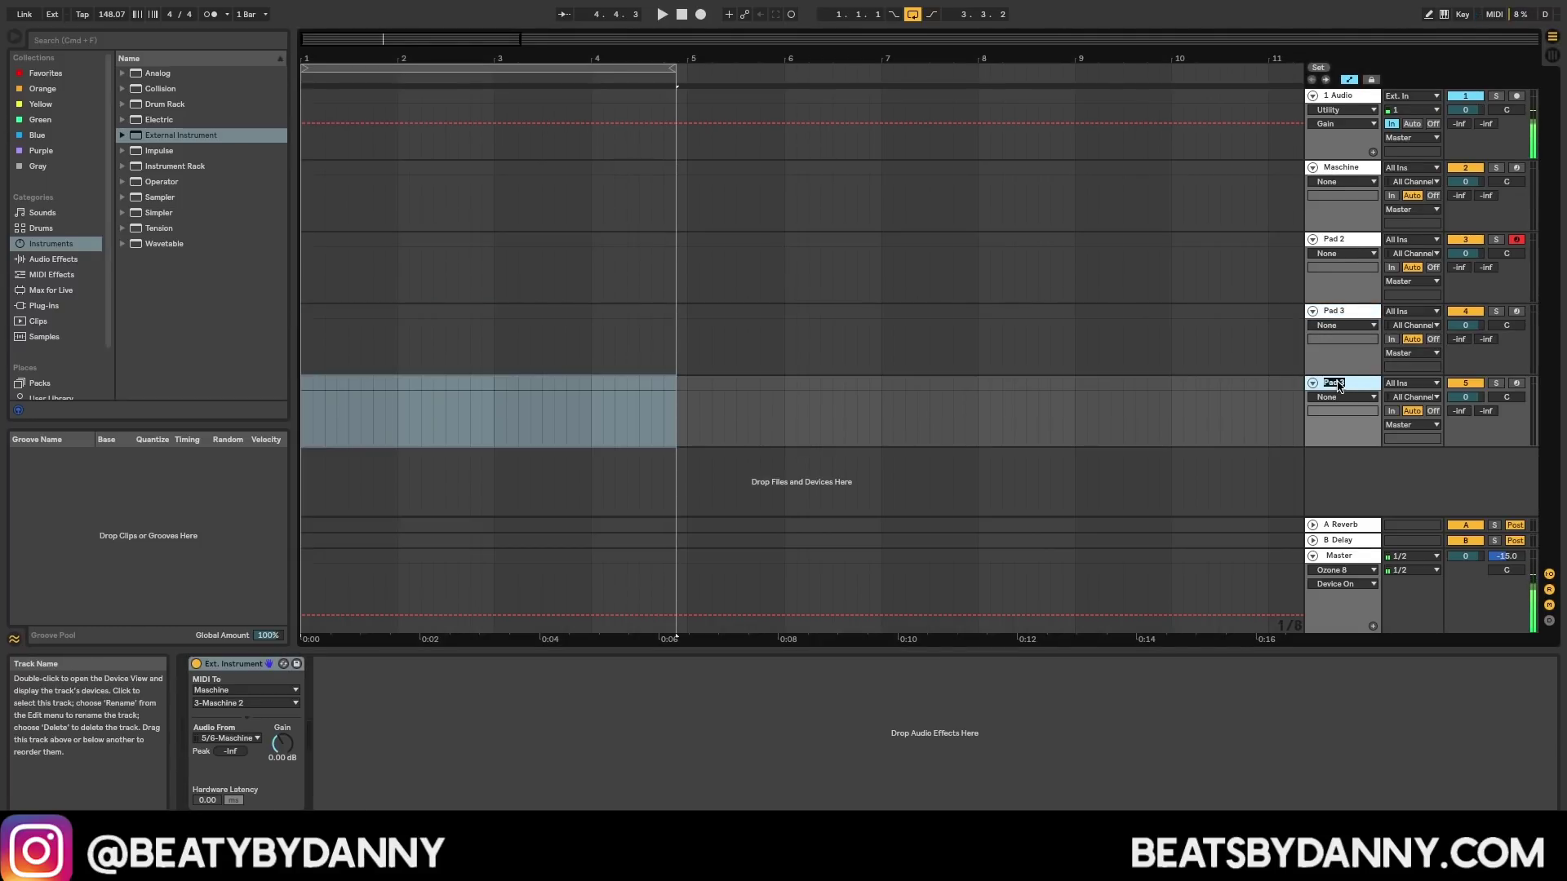
text(Pad 4)
click(282, 703)
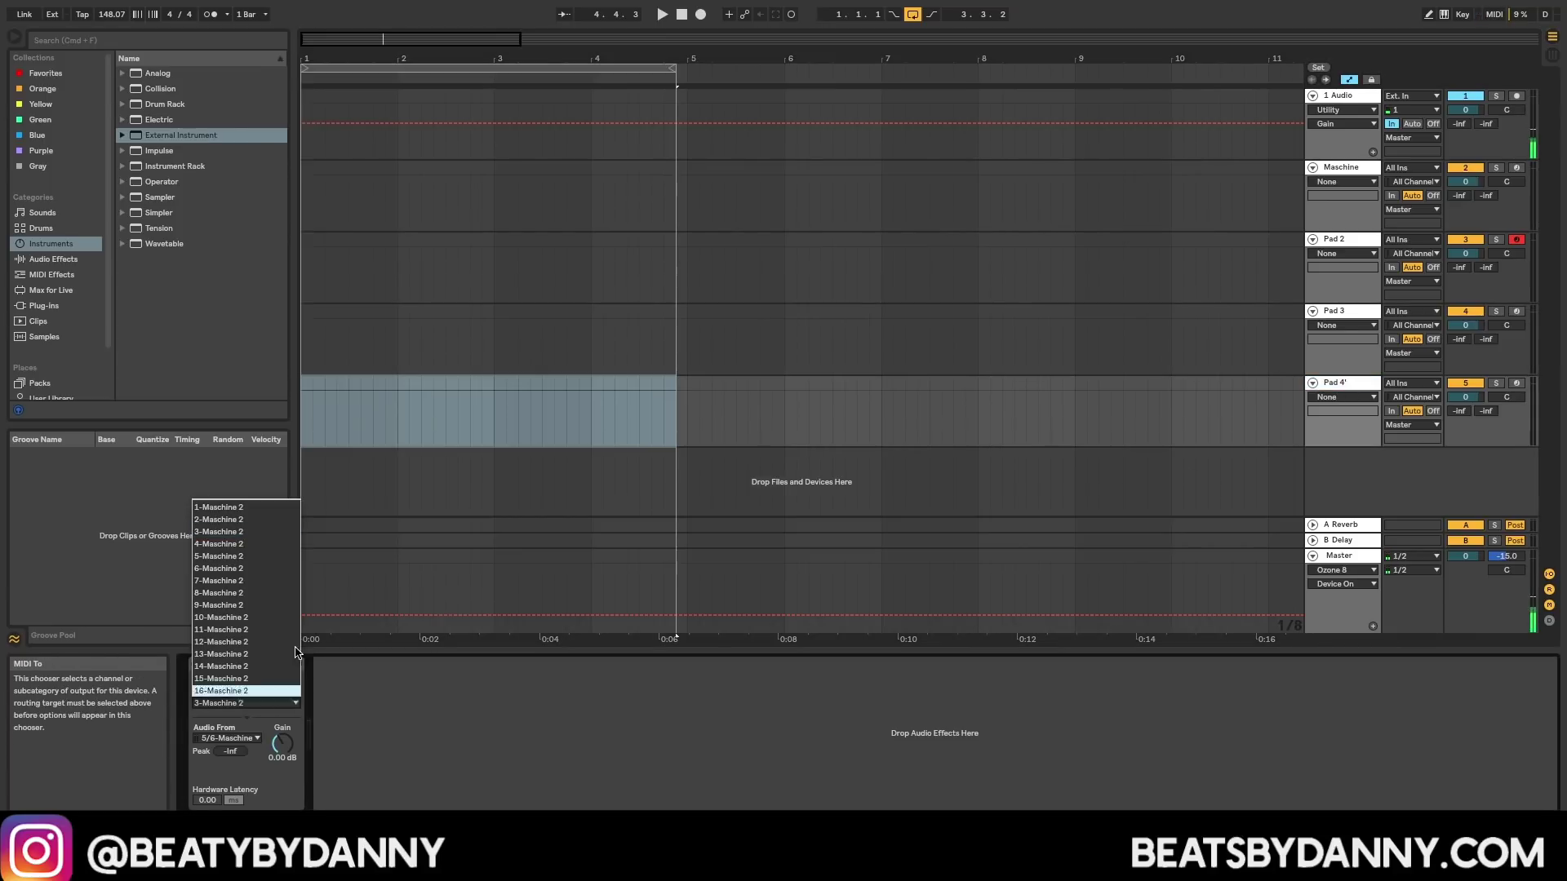
click(278, 545)
click(230, 737)
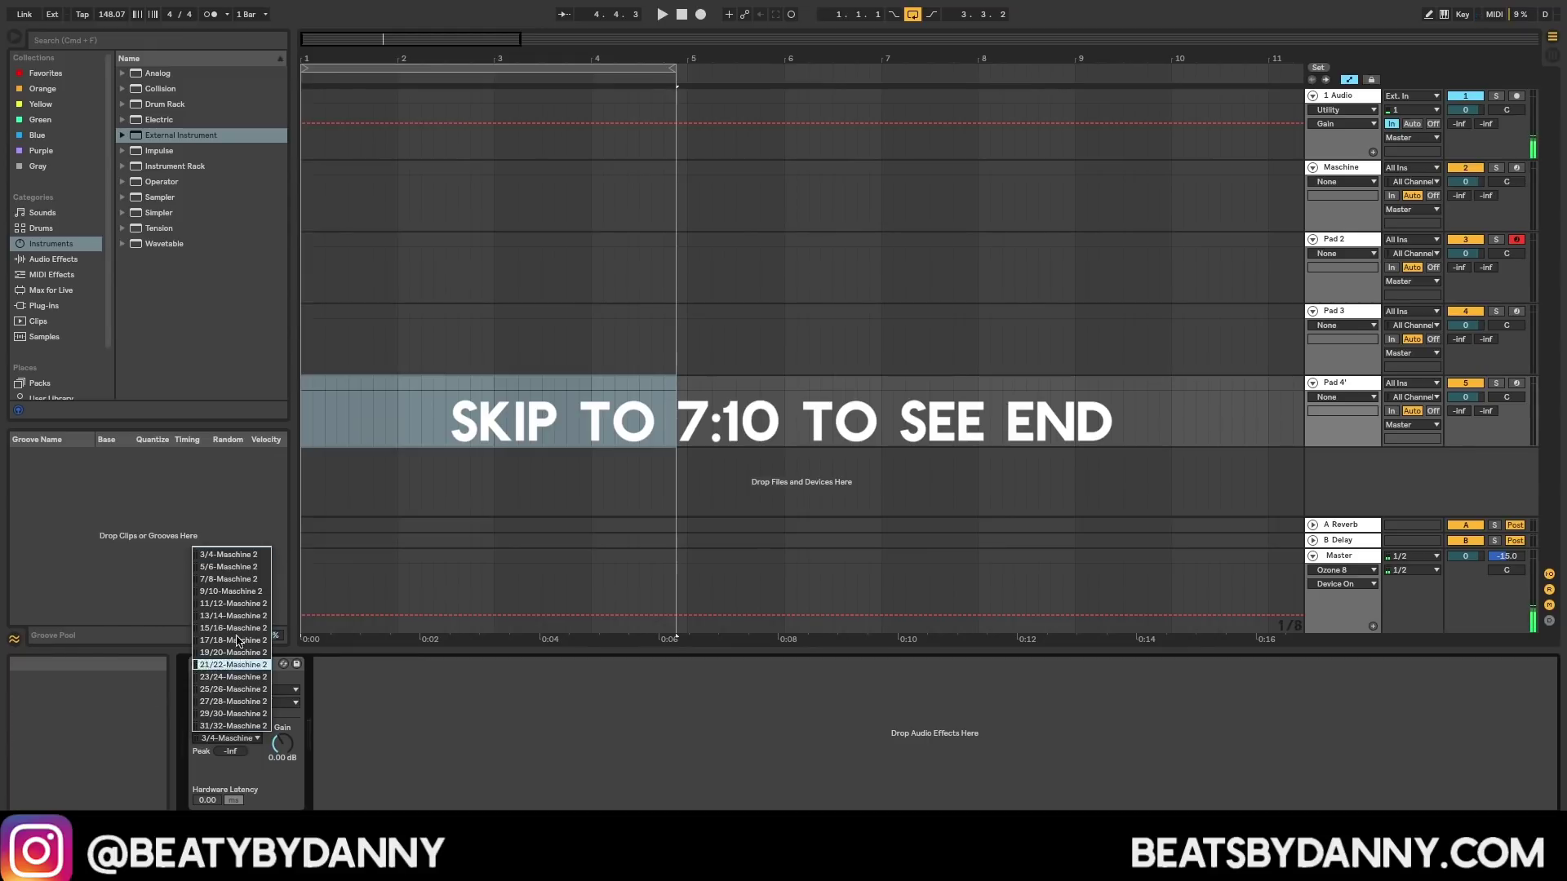
click(230, 579)
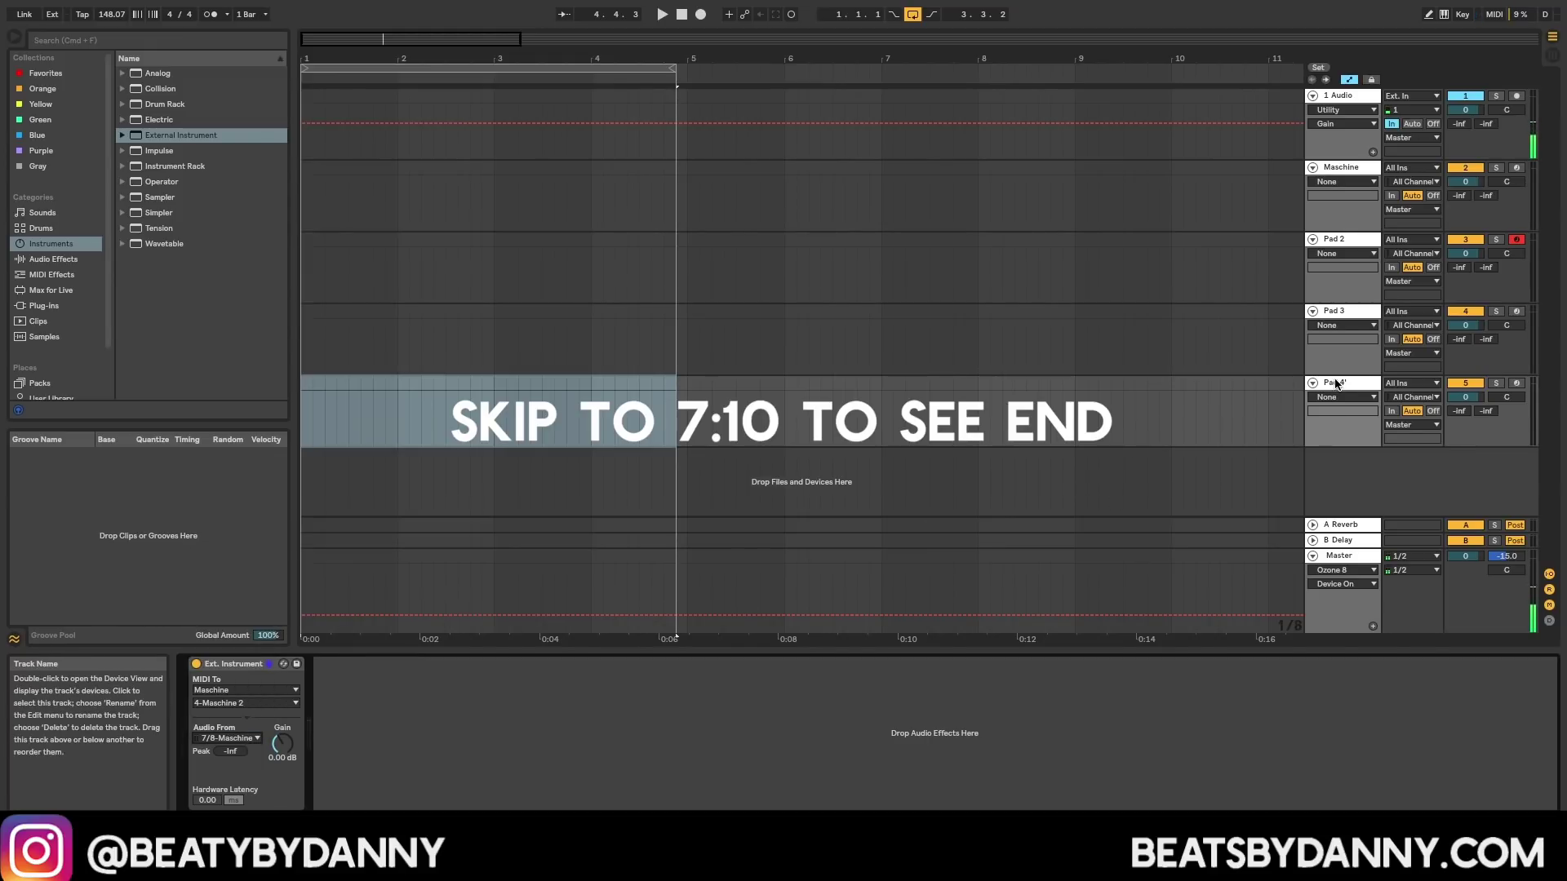
Step: Duplicate again as Pad 5, sending MIDI on Maschine channel 5 with audio from 9/10
key(ctrl+d)
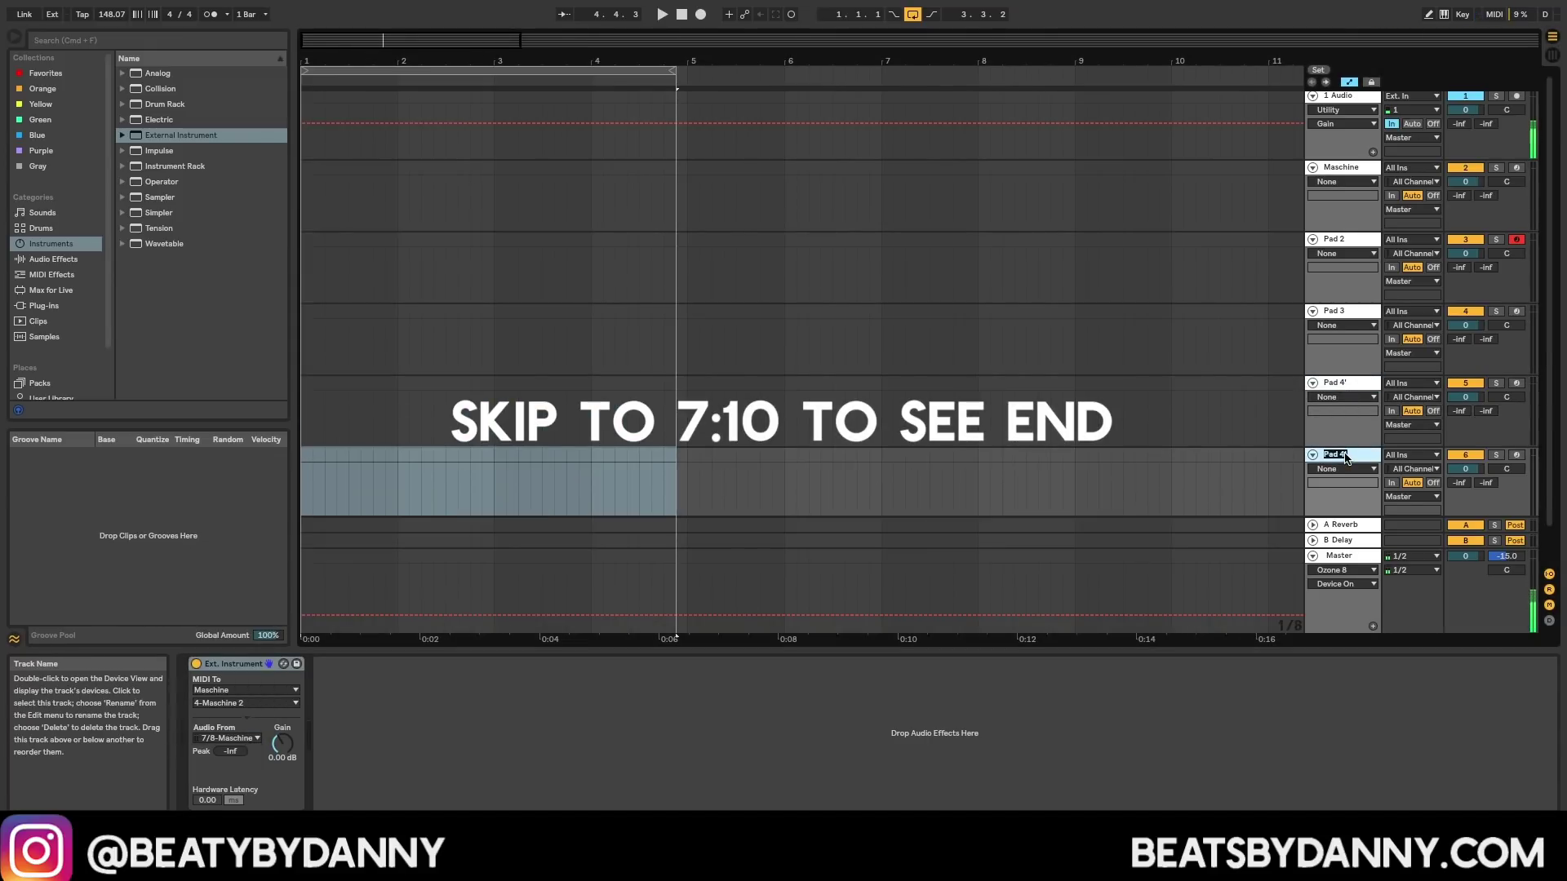
text(Pad 4)
key(Return)
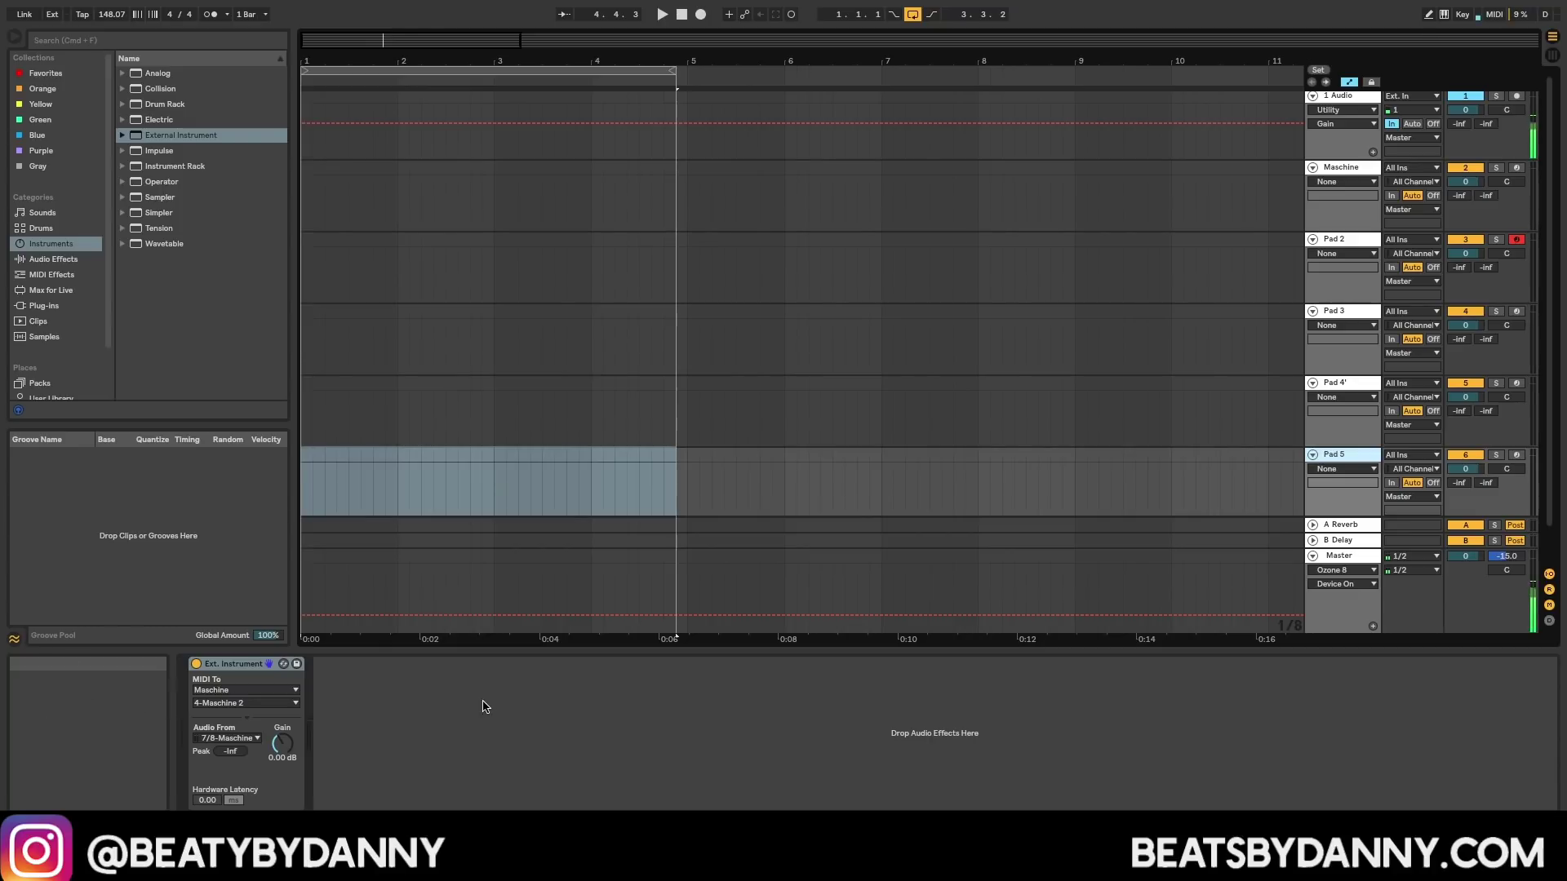
click(297, 702)
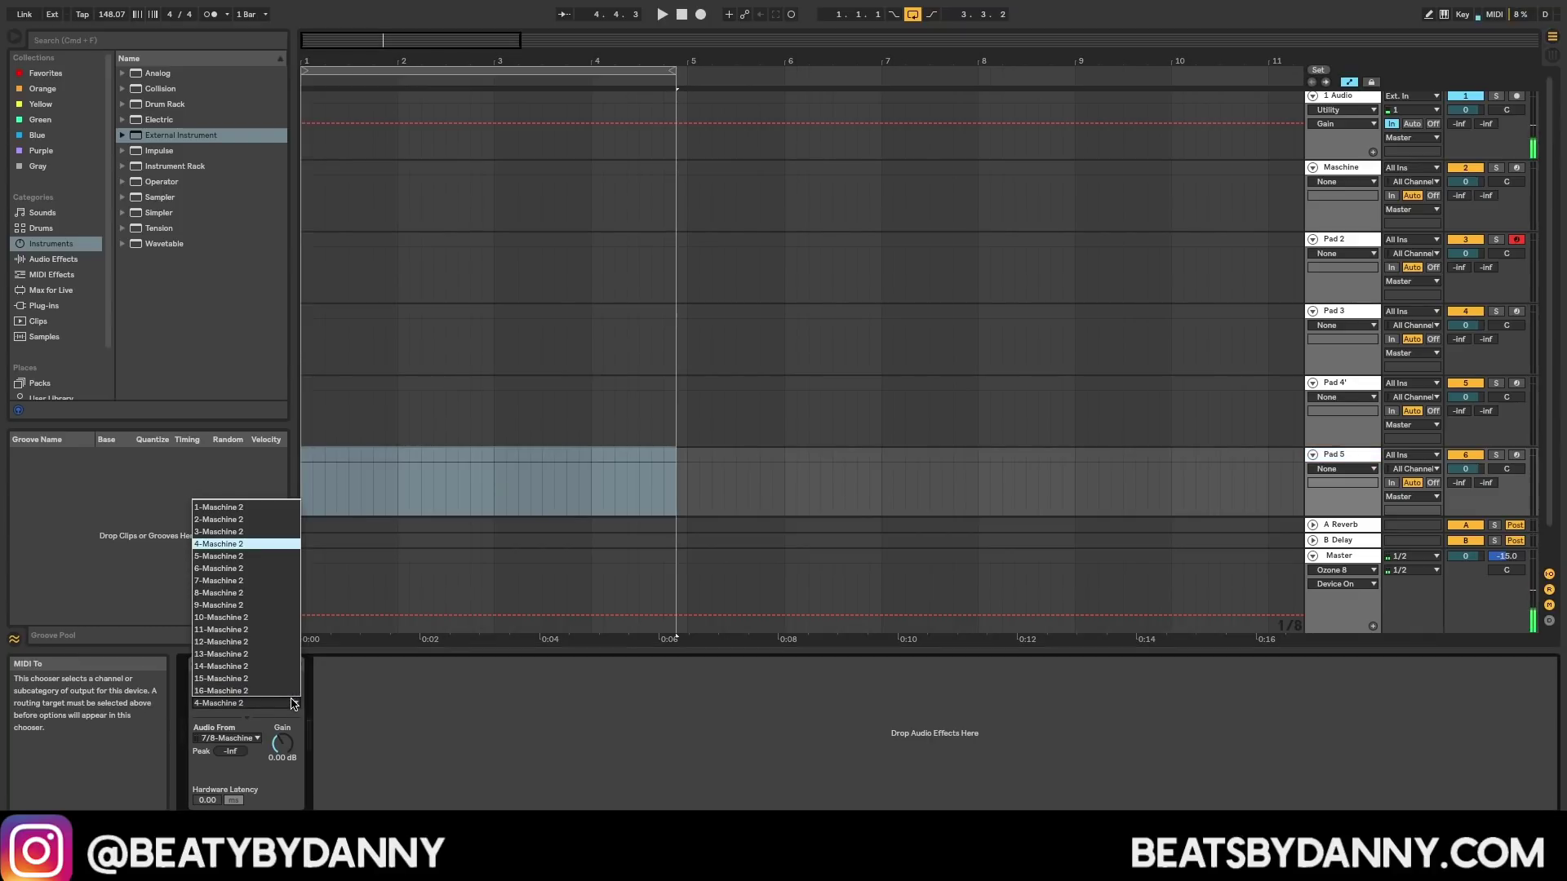
click(243, 556)
click(230, 738)
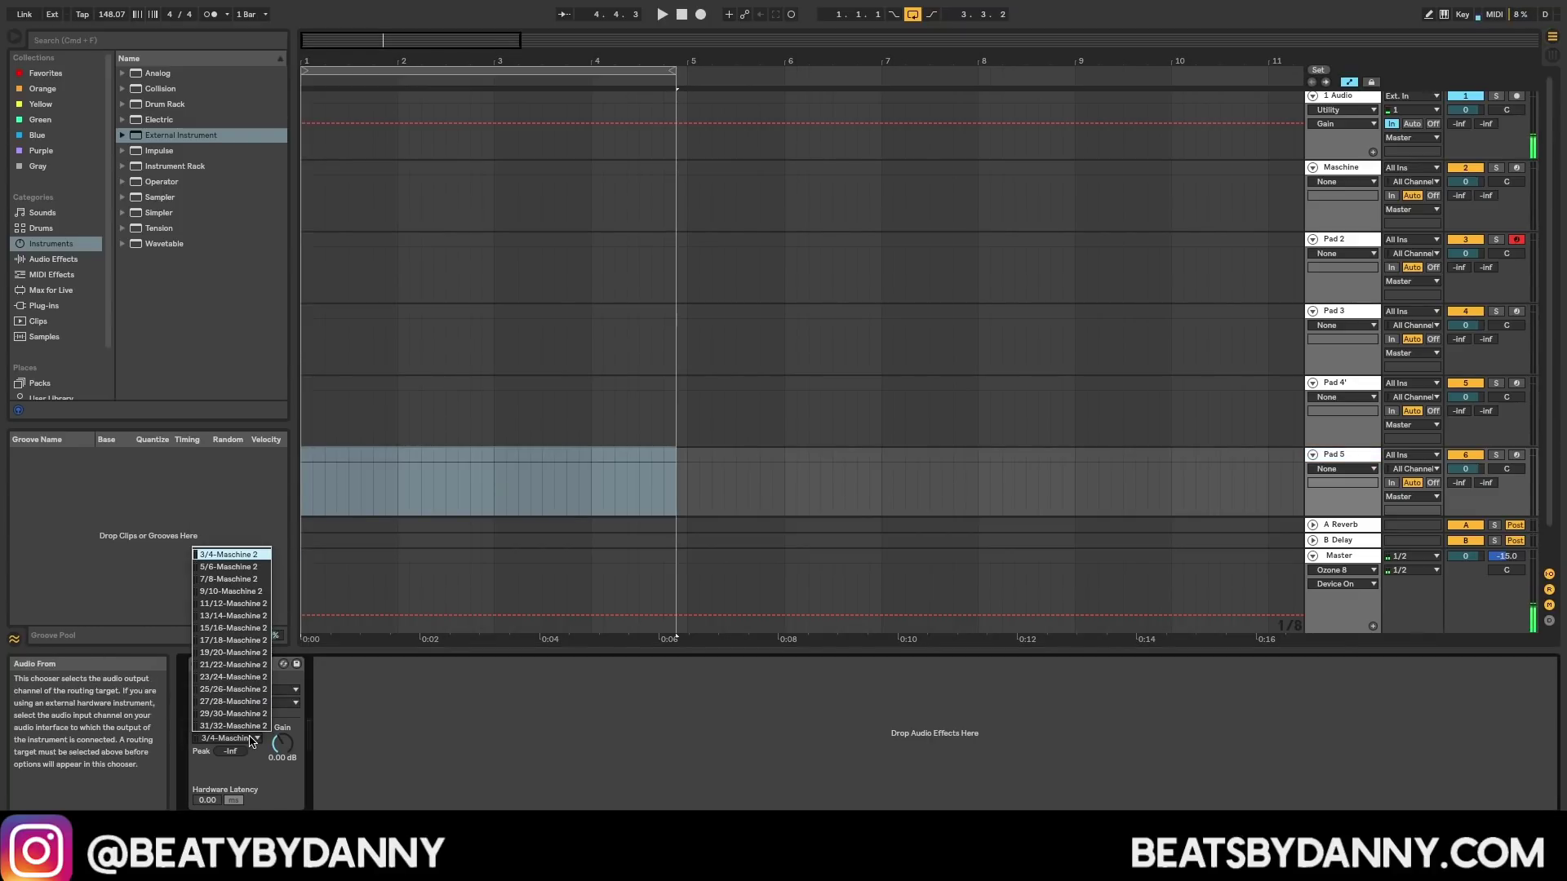
click(243, 592)
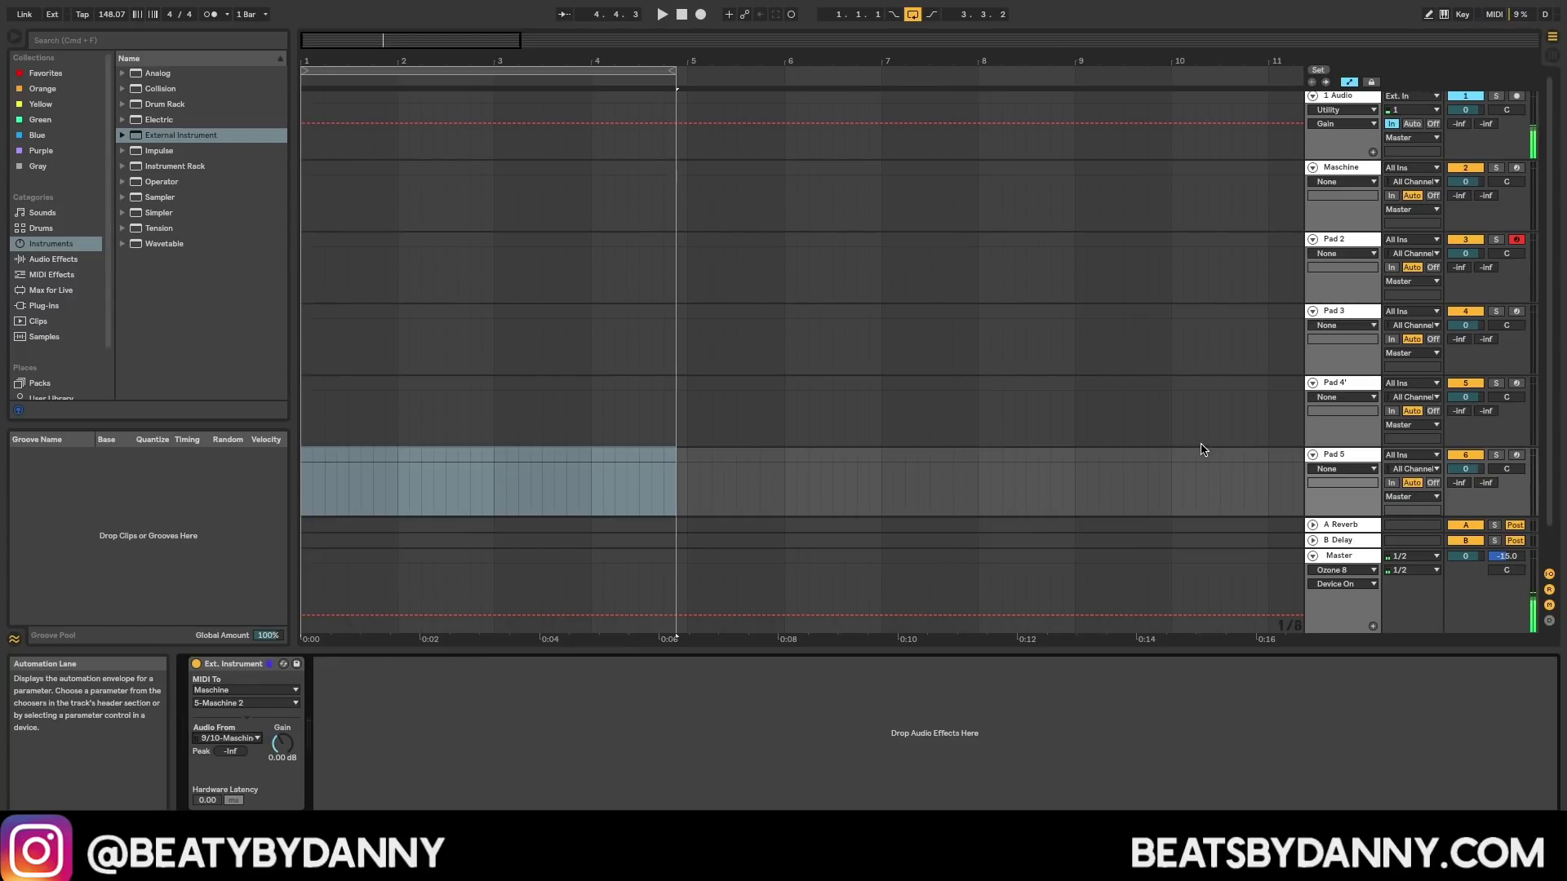
scroll(1247, 436, down, 2)
scroll(1280, 353, up, 2)
Step: Collapse the Maschine through Pad 5 tracks to thin rows and select Pad 5
click(1336, 173)
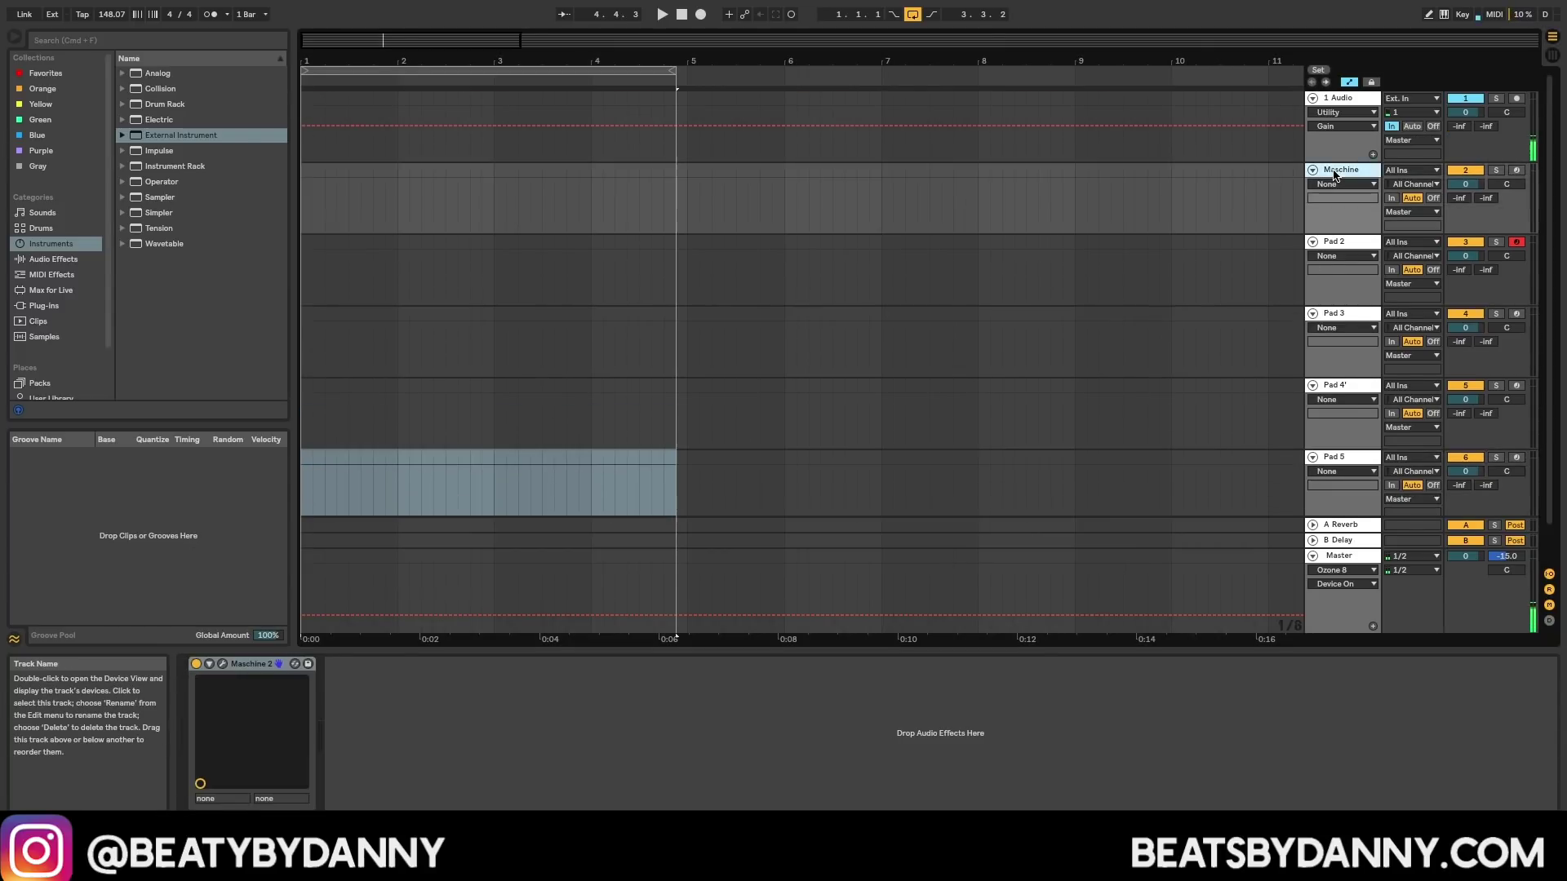
shift+click(1339, 482)
key(Left)
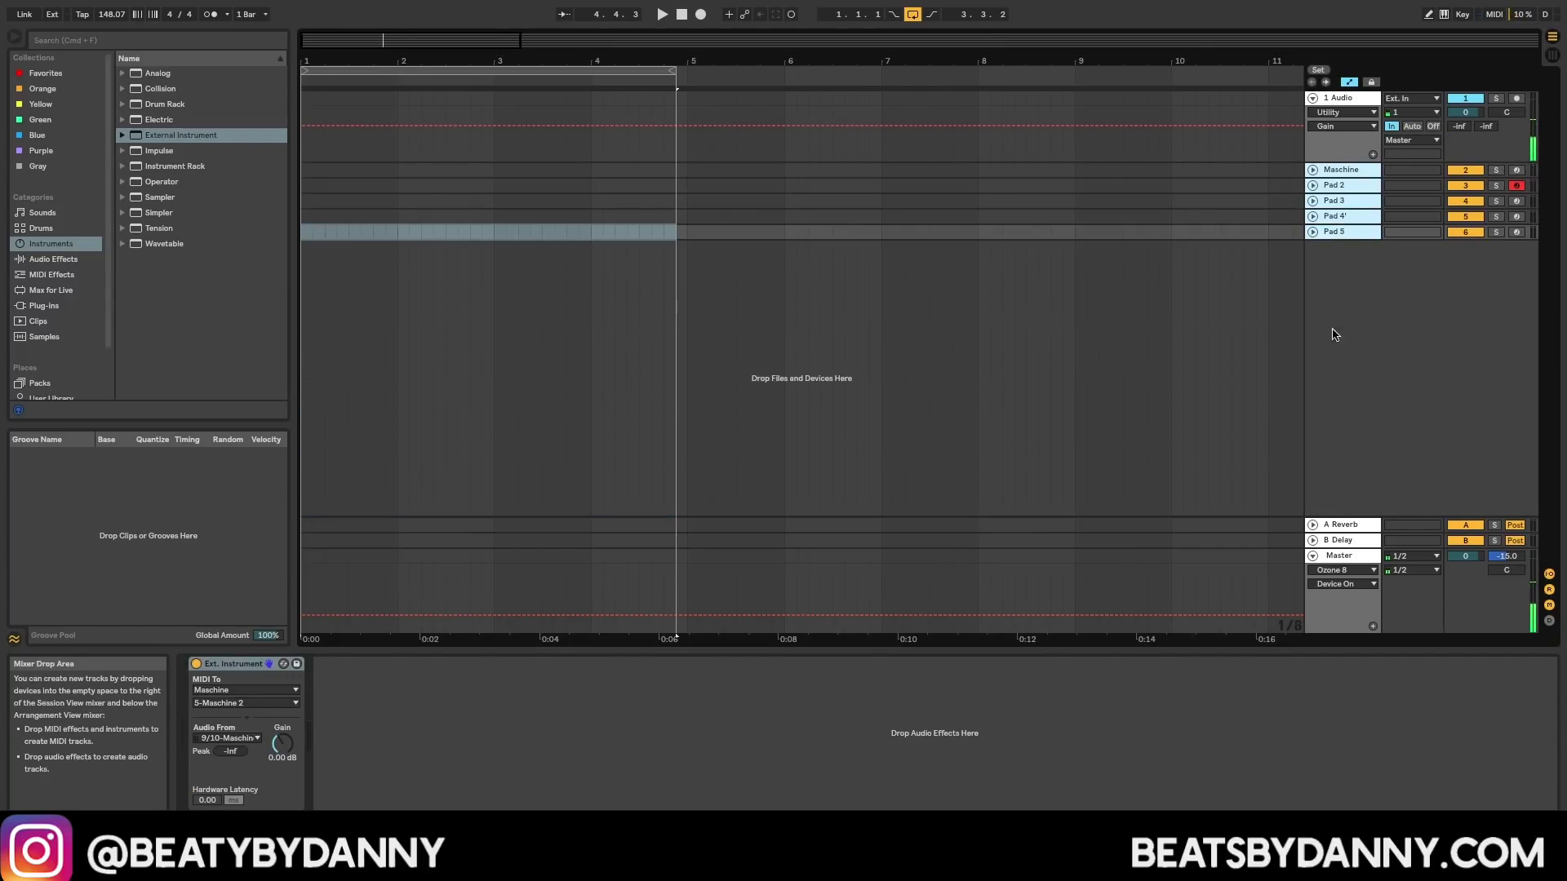
click(1346, 234)
Step: Duplicate Pad 5 into Pad 6, sending MIDI on Maschine channel 6 with audio from 11/12
key(super+d)
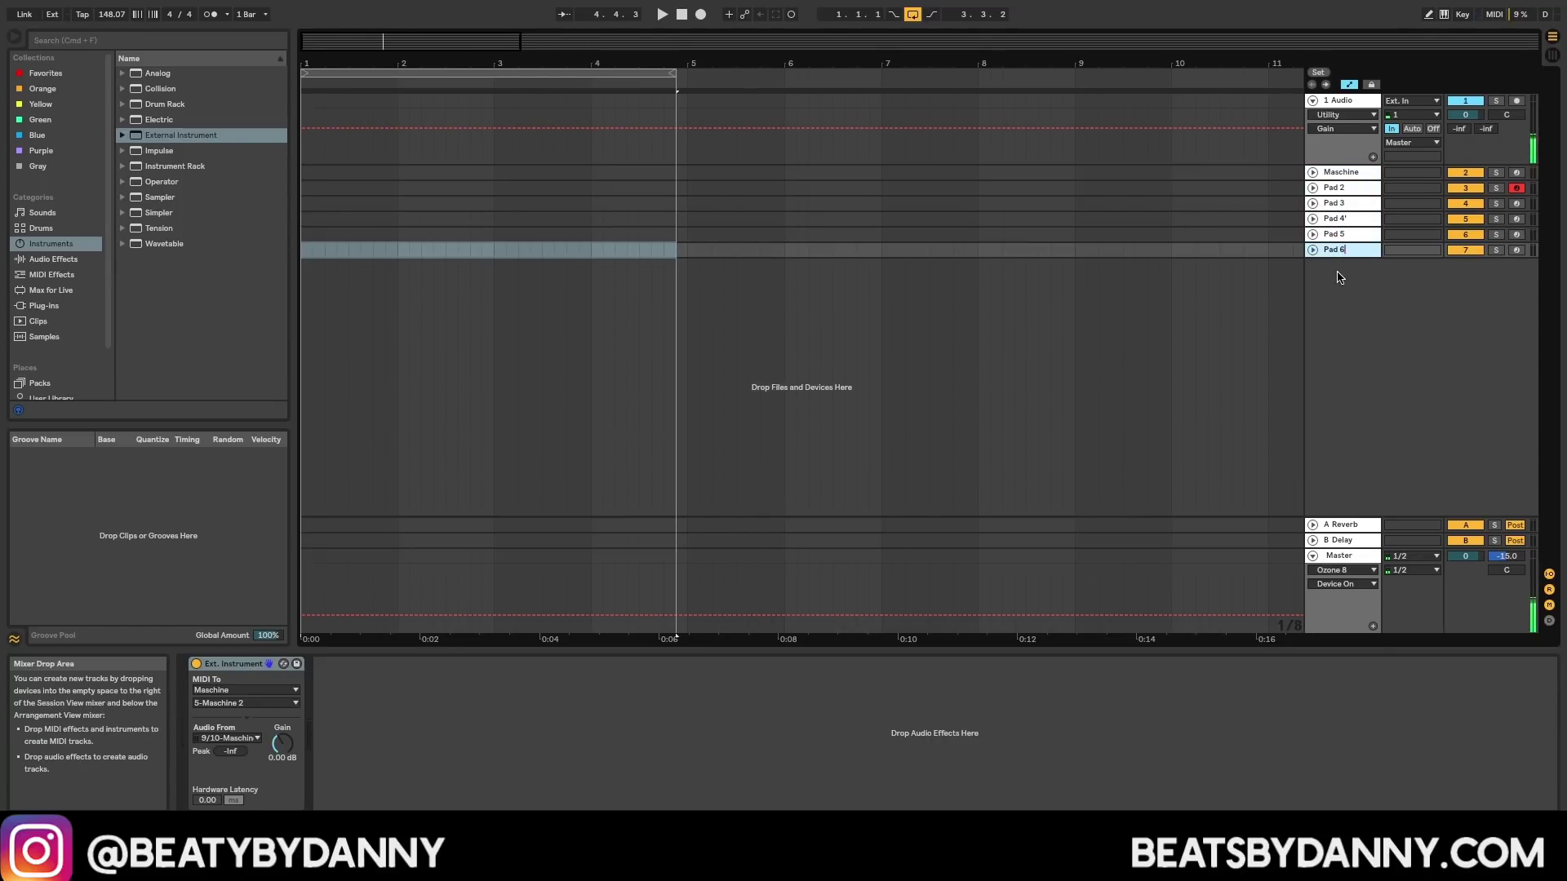
click(245, 703)
click(220, 568)
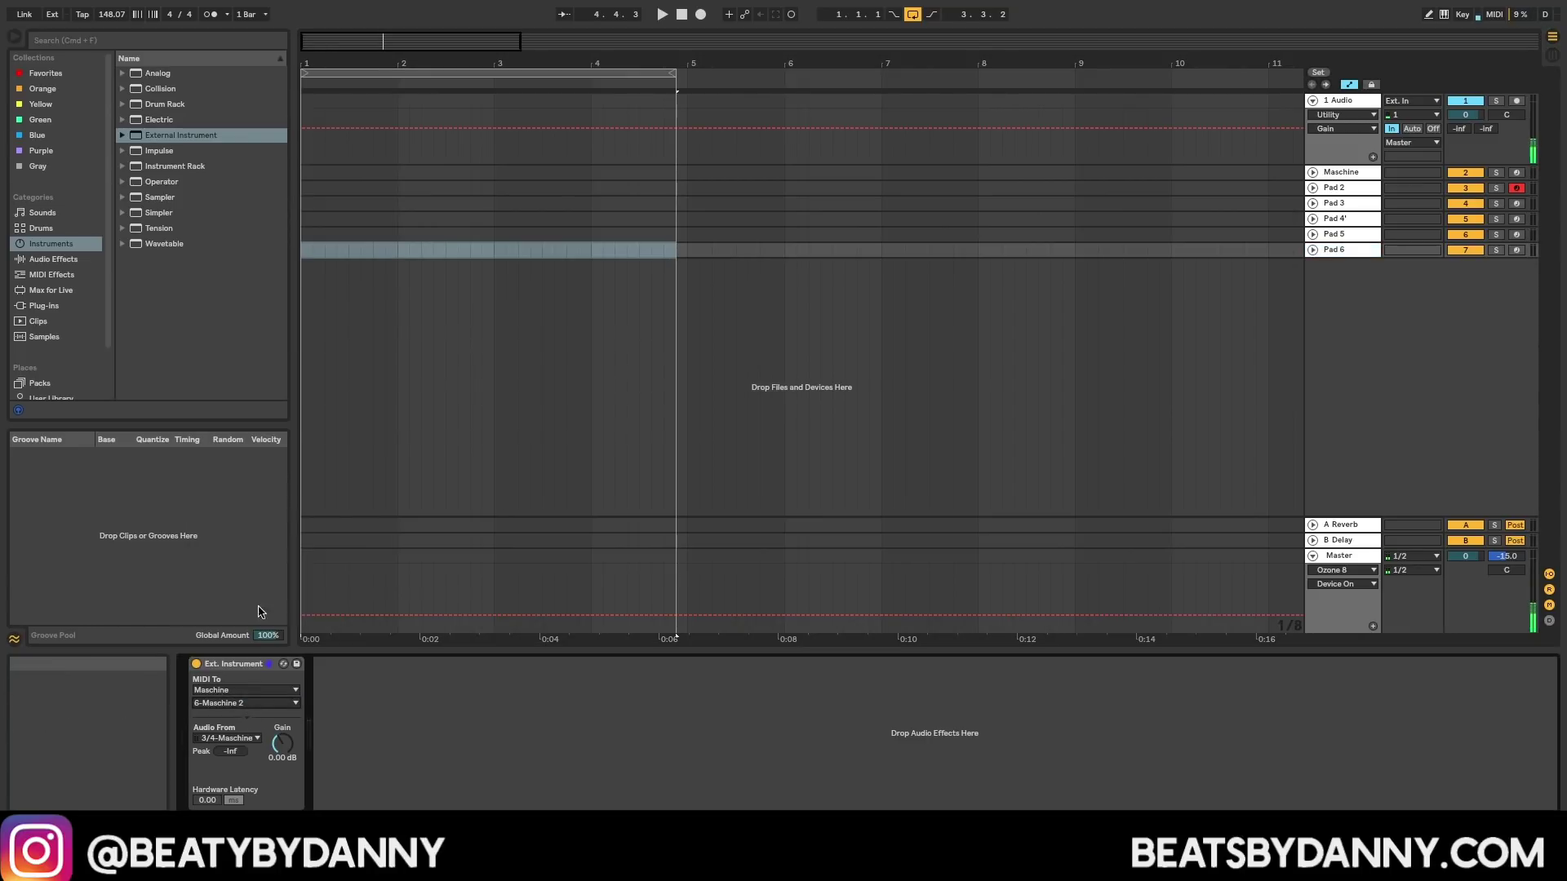
click(249, 738)
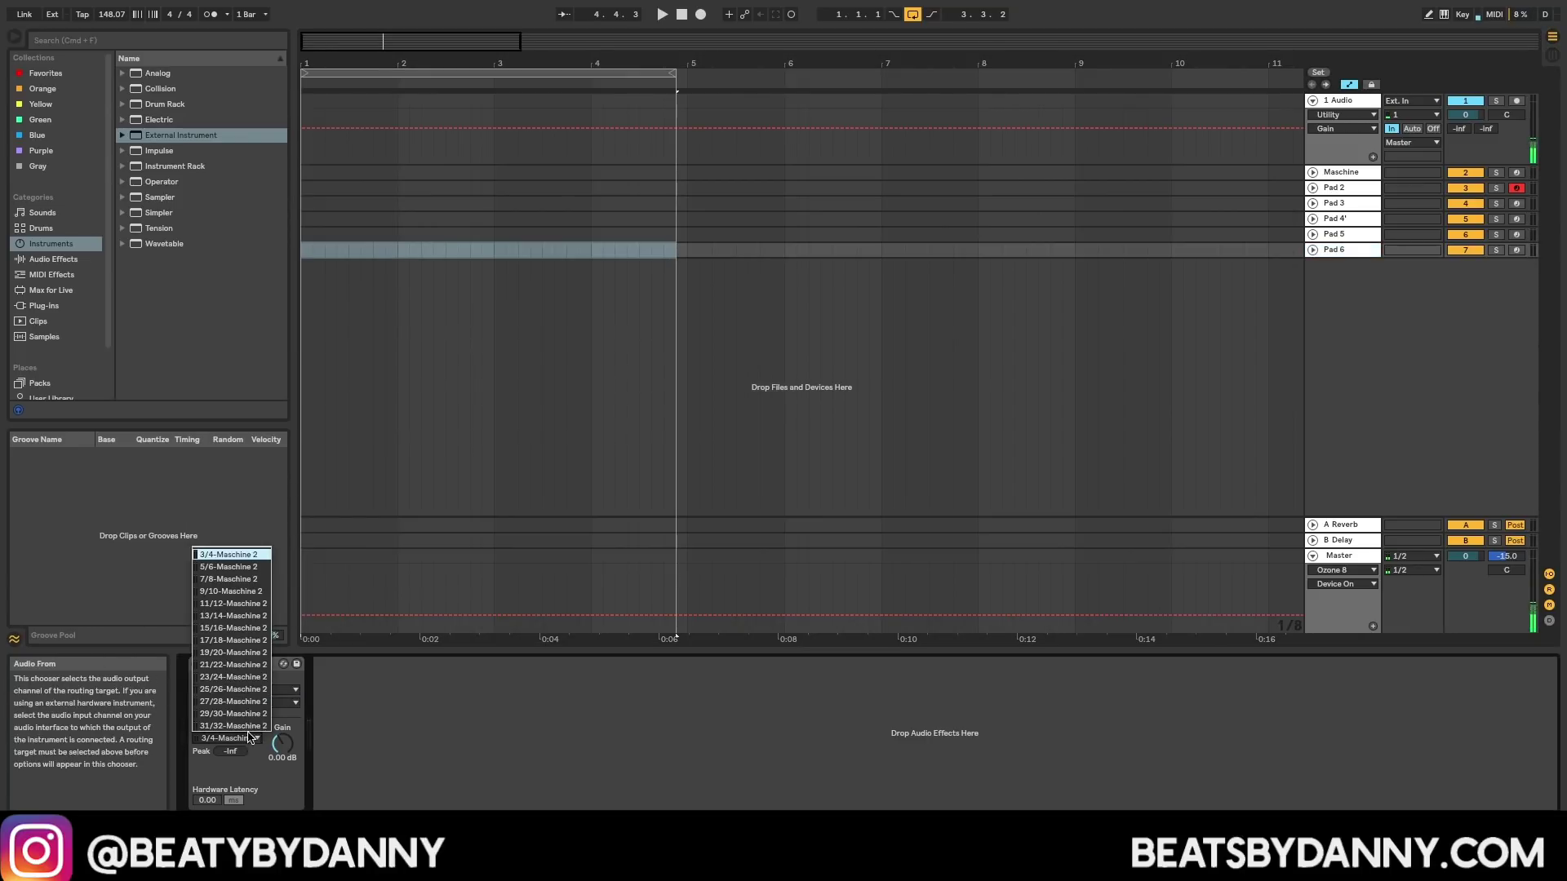
click(246, 604)
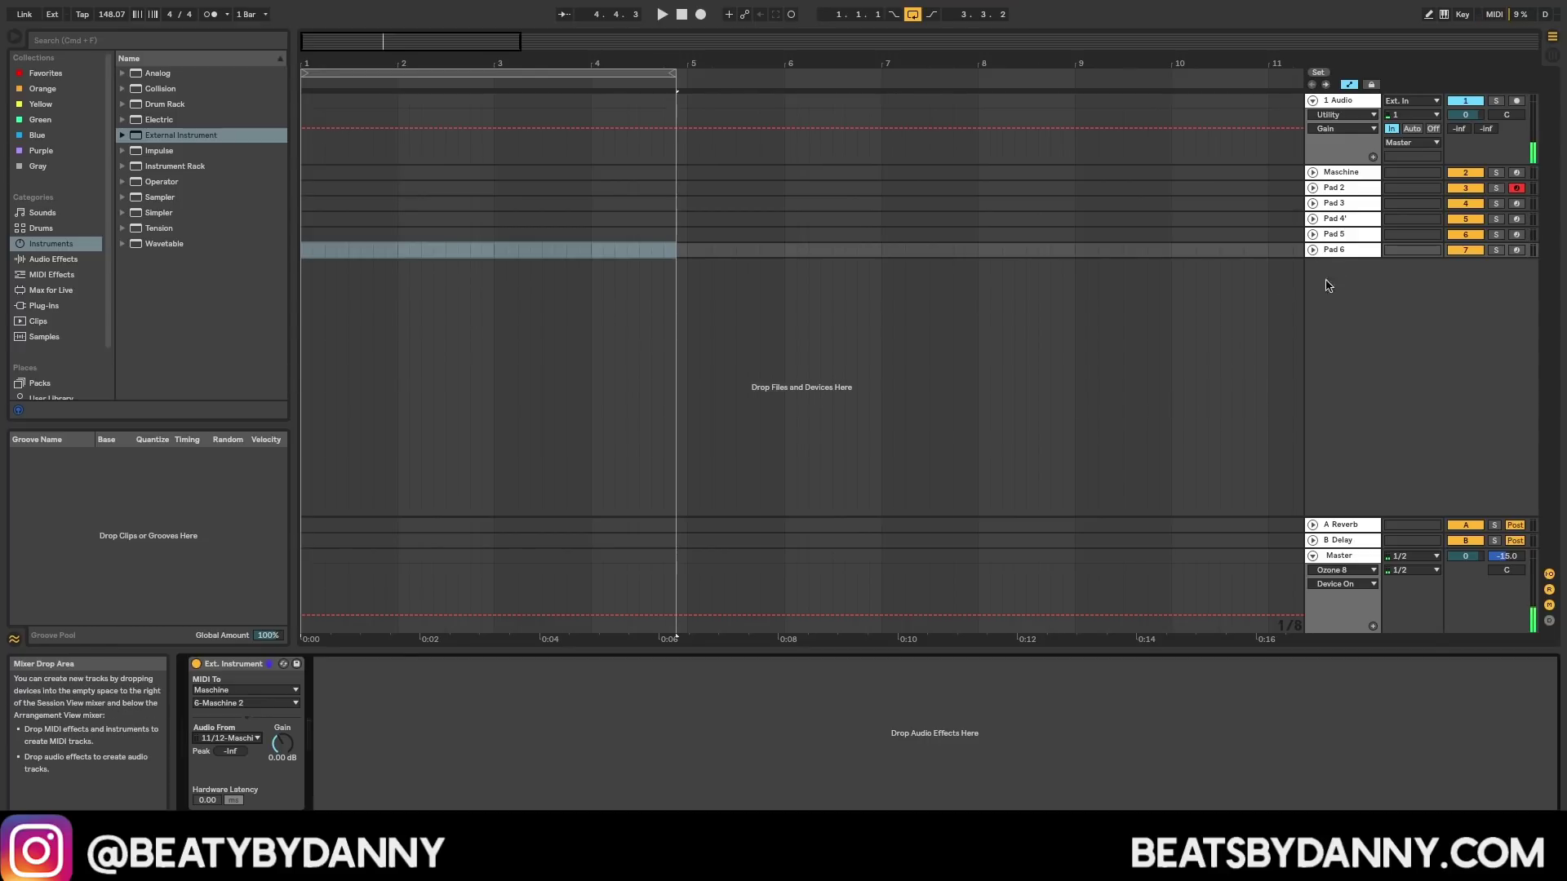
Step: Duplicate Pad 6 as 'Pad 7', sending MIDI to 7-Maschine 2 with audio from 13/14
click(1342, 253)
key(super+d)
key(super+r)
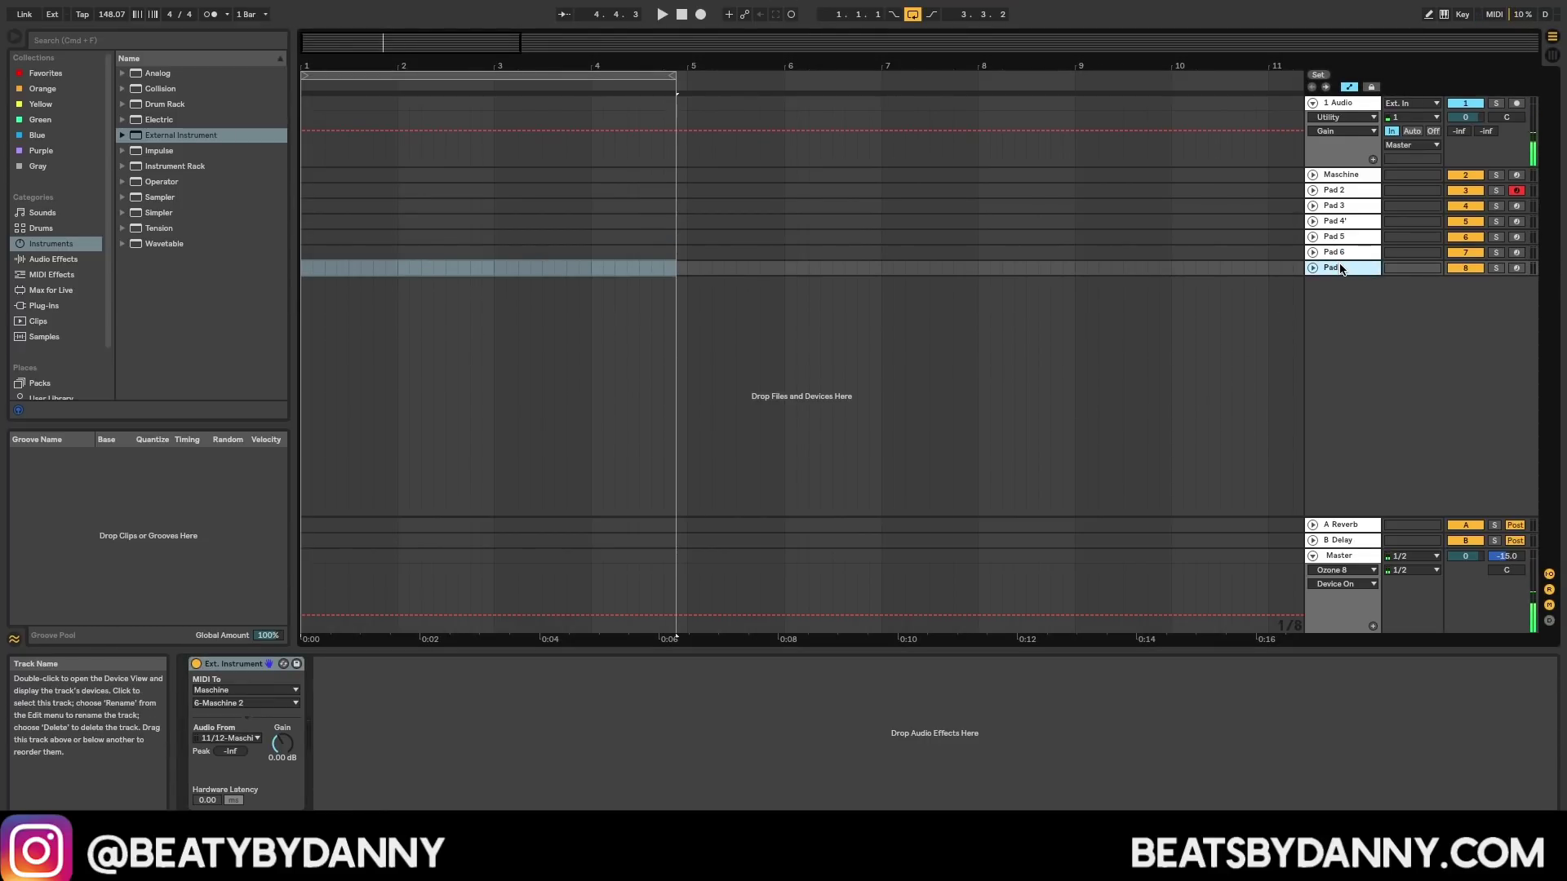
text(Pad 7)
key(Return)
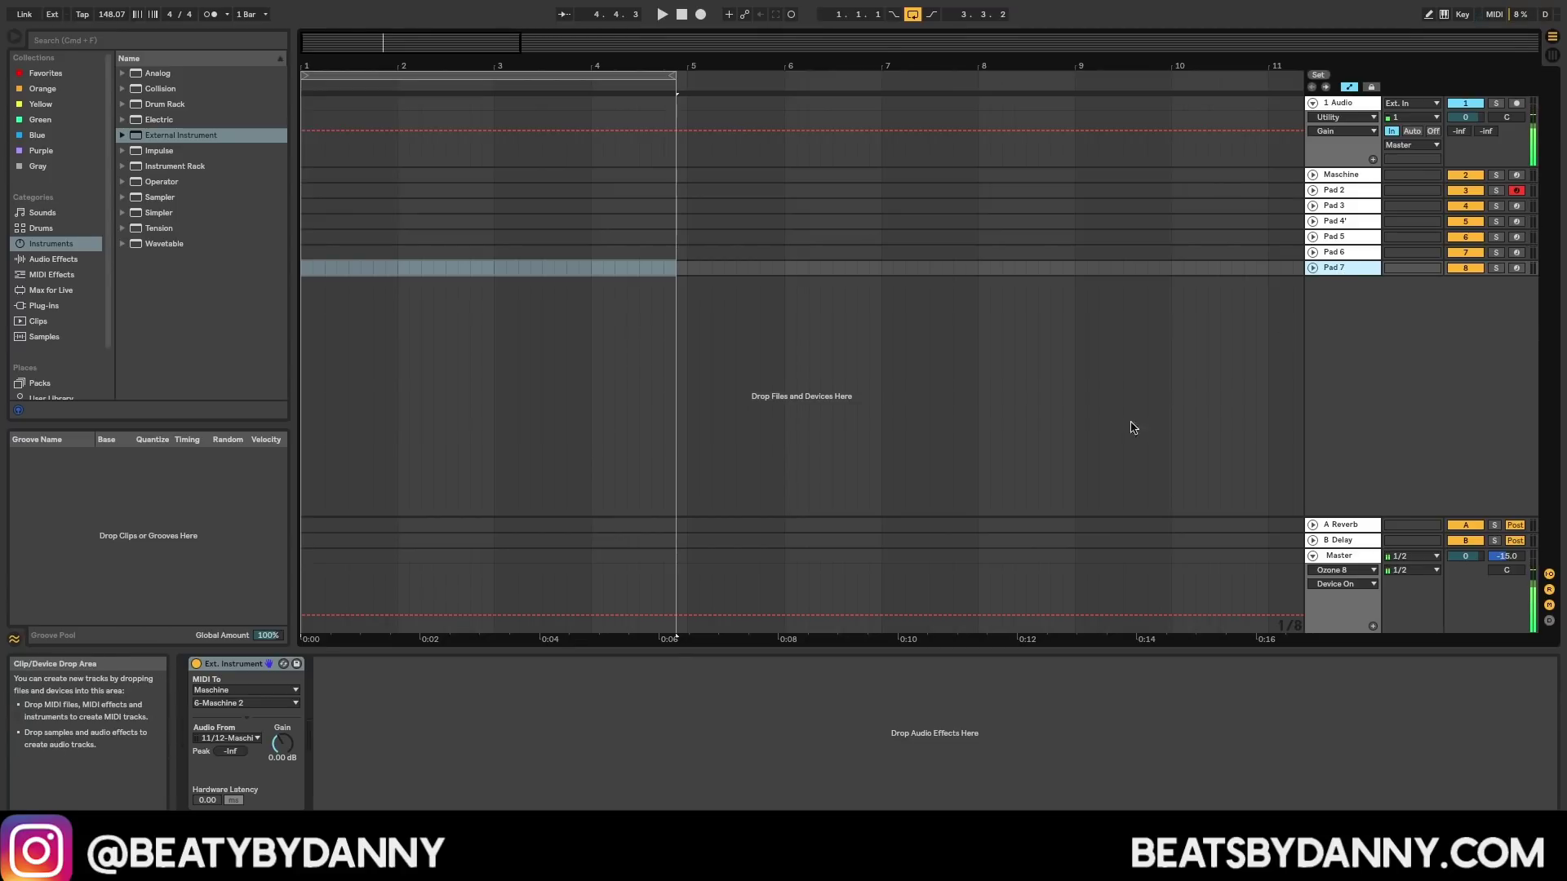
click(286, 704)
click(266, 588)
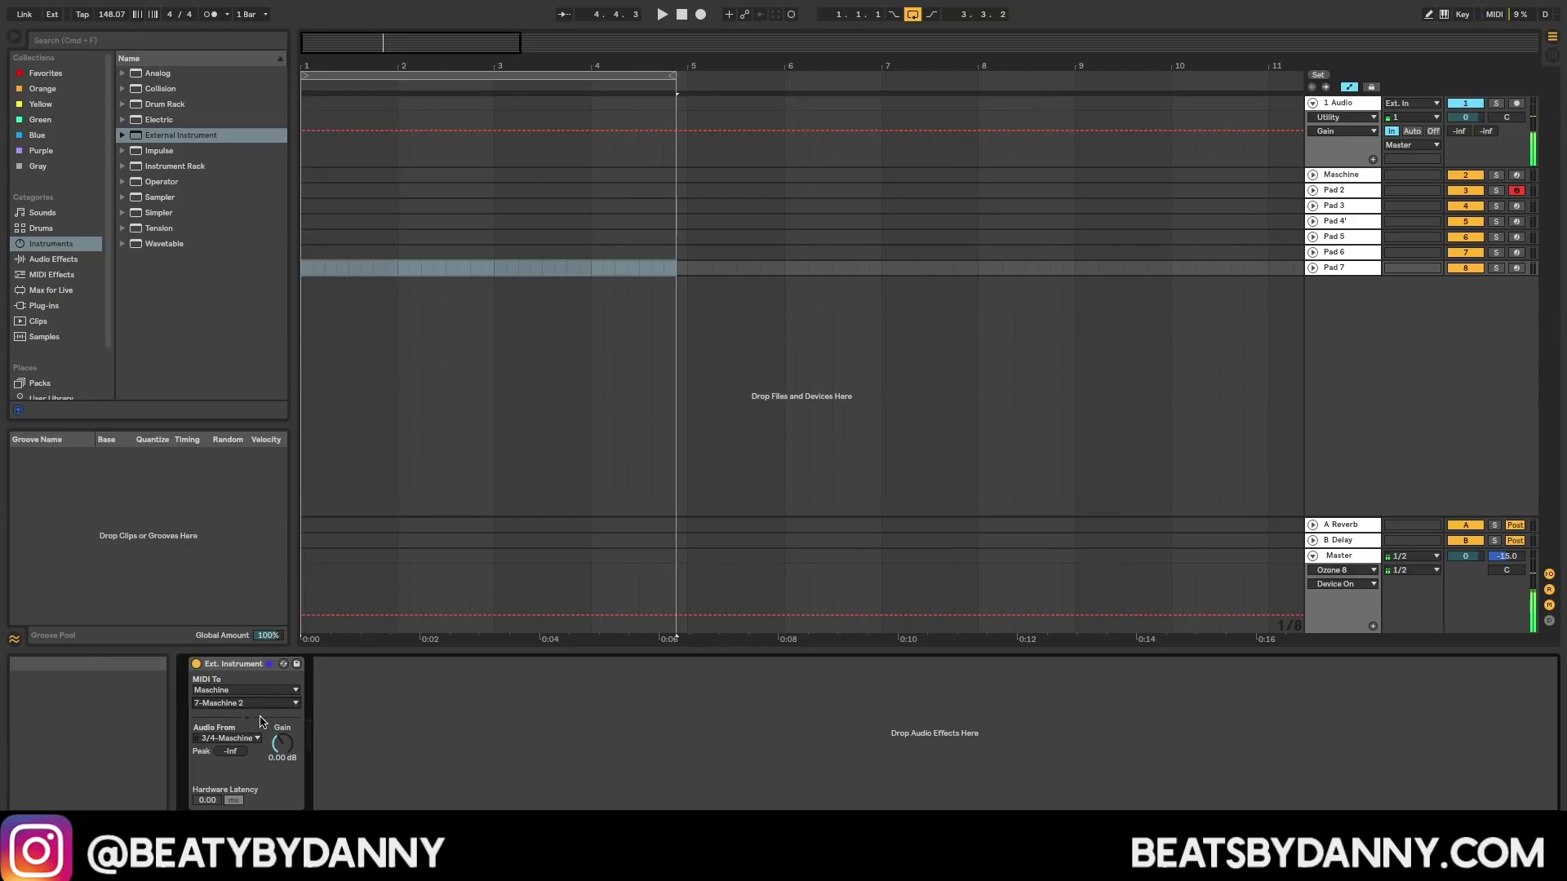
click(228, 738)
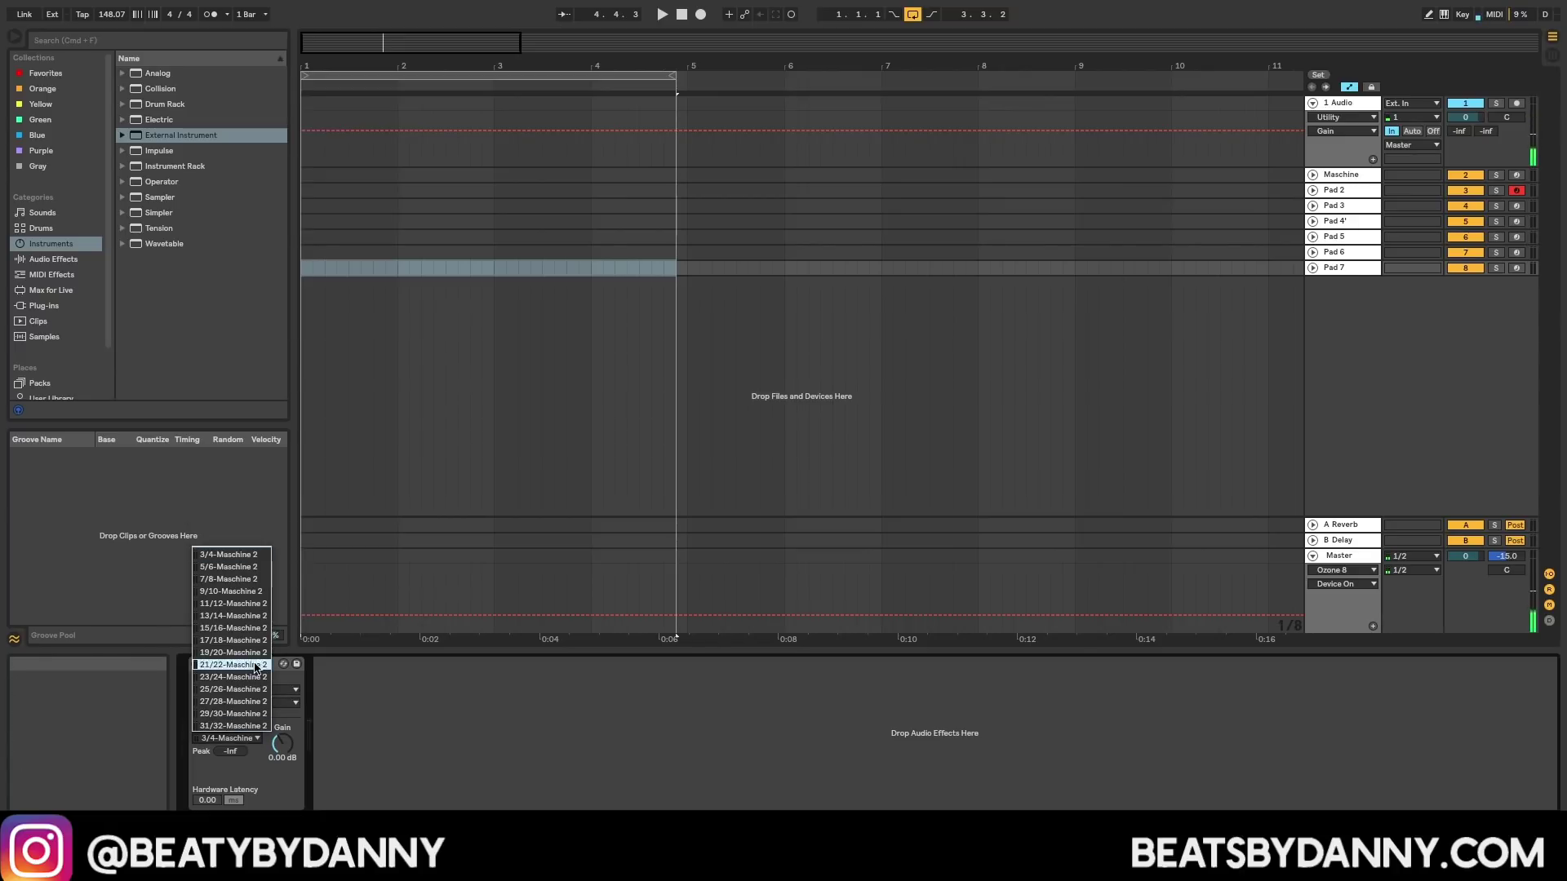
click(255, 616)
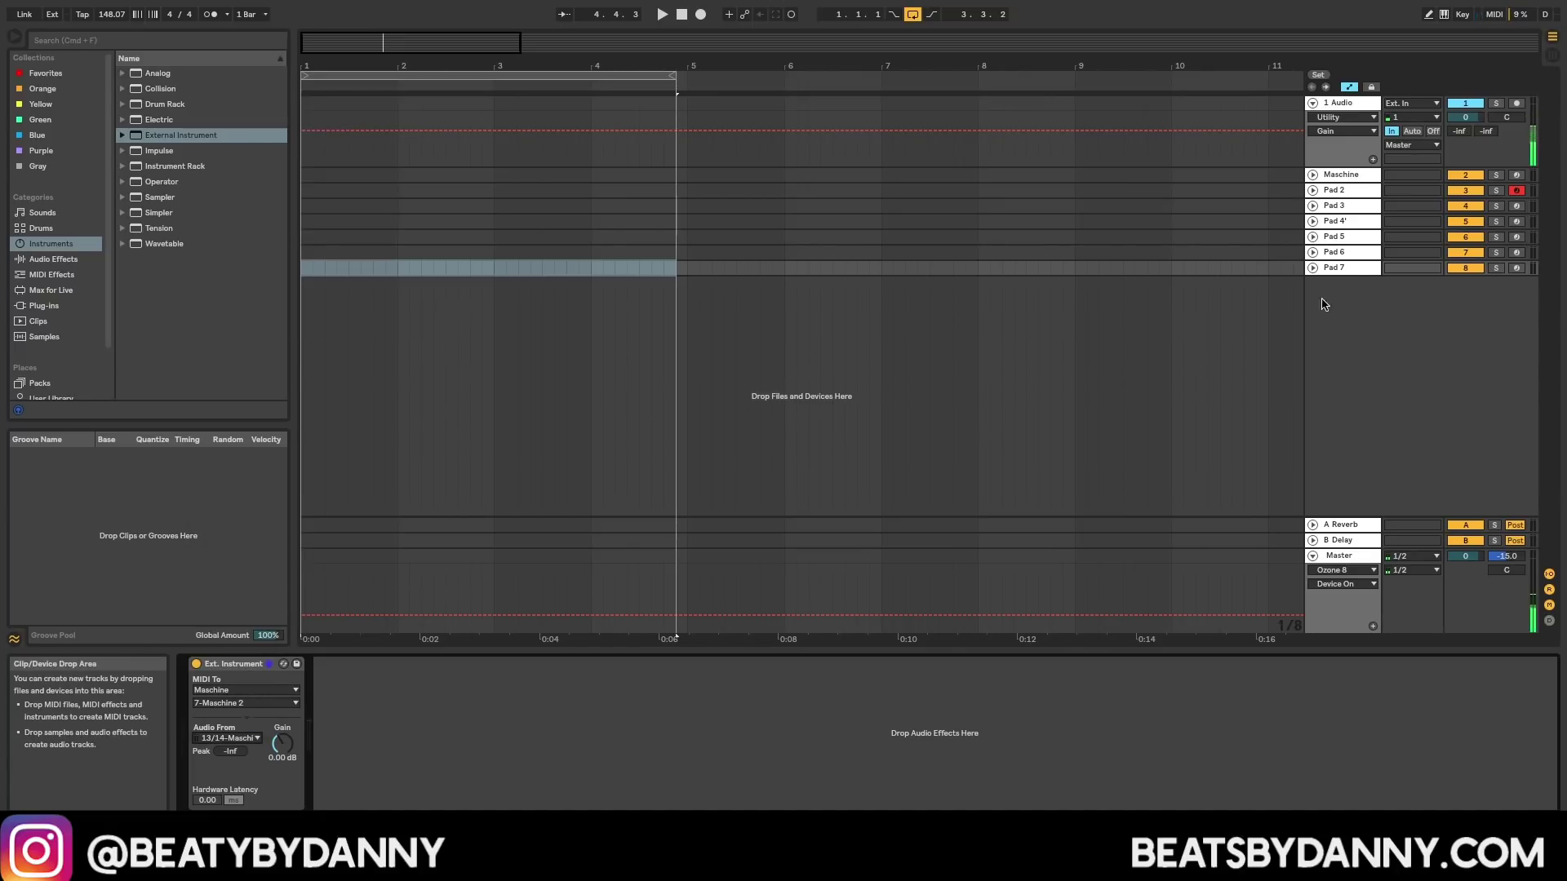
Step: Duplicate Pad 7 as Pad 8, sending MIDI to 8-Maschine 2 with audio from 15/16
key(super+d)
key(super+r)
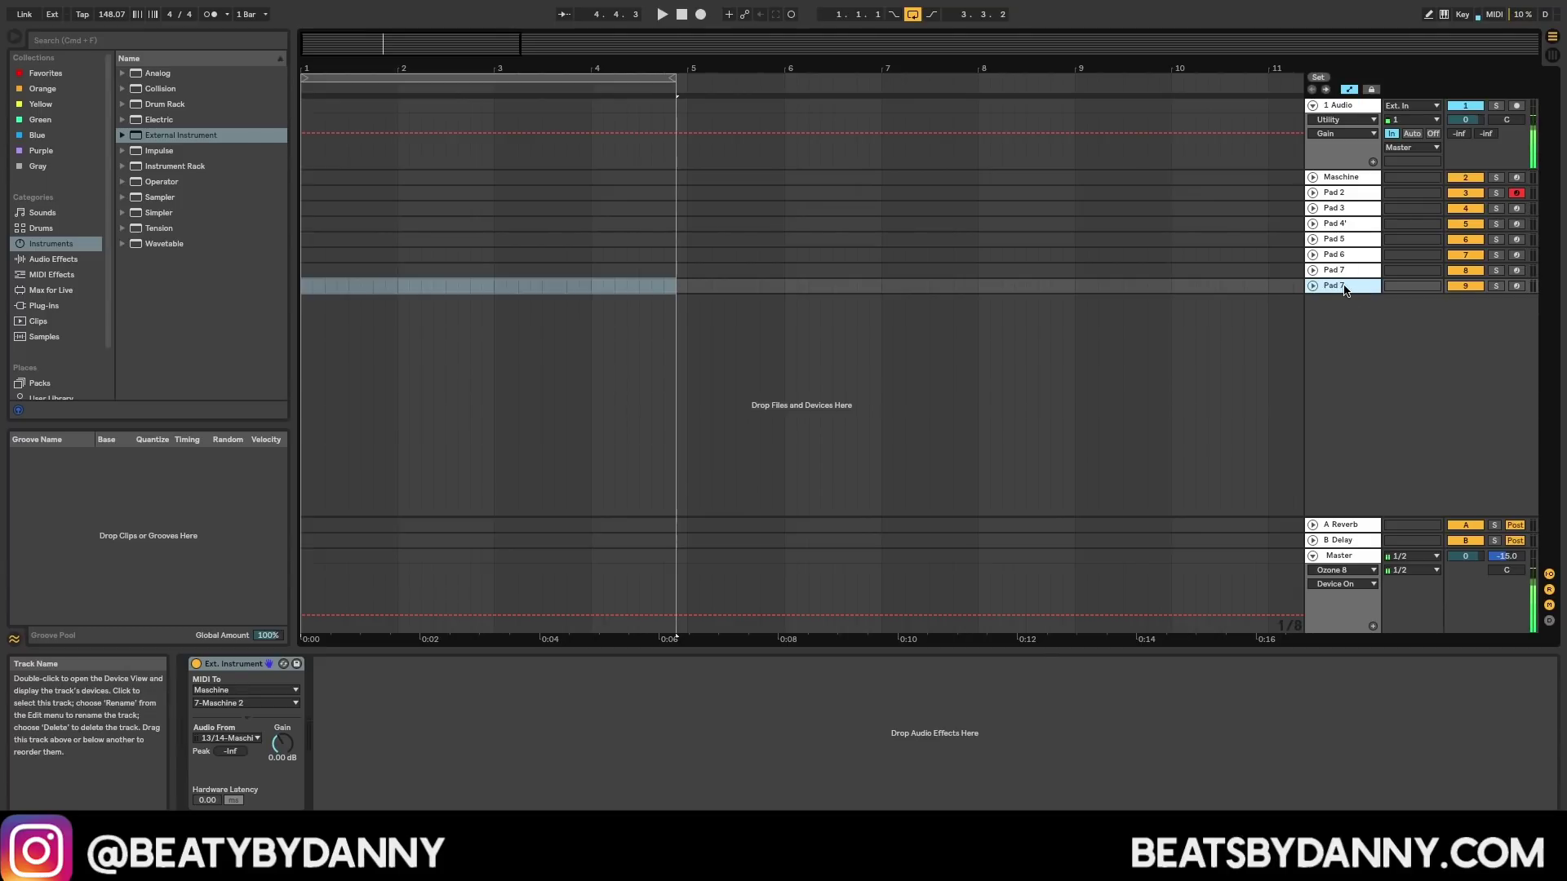
key(Return)
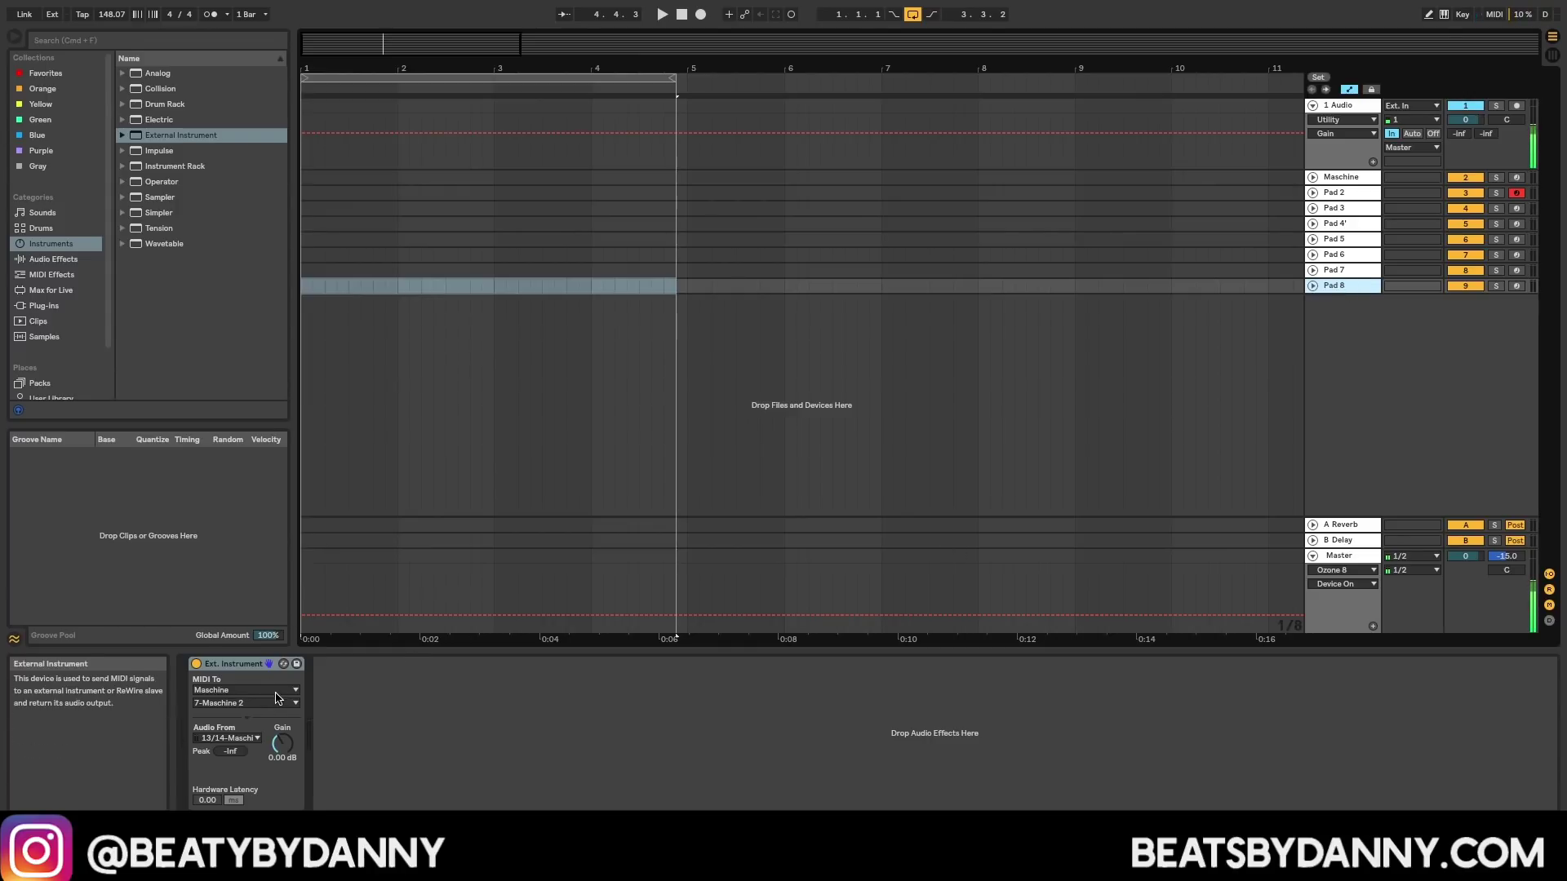
click(245, 703)
click(266, 592)
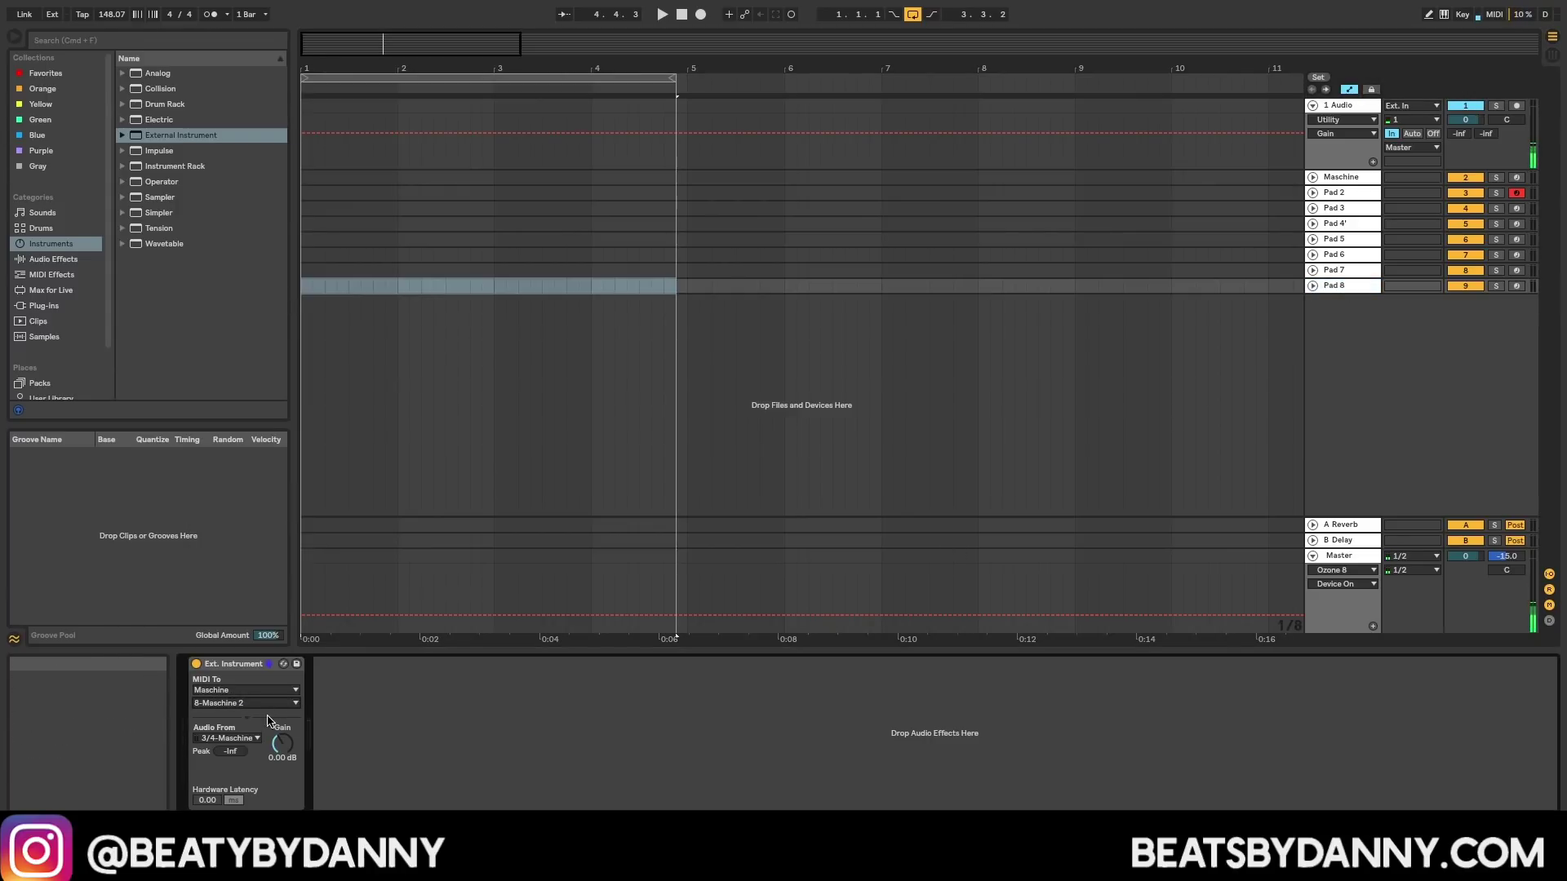
click(252, 738)
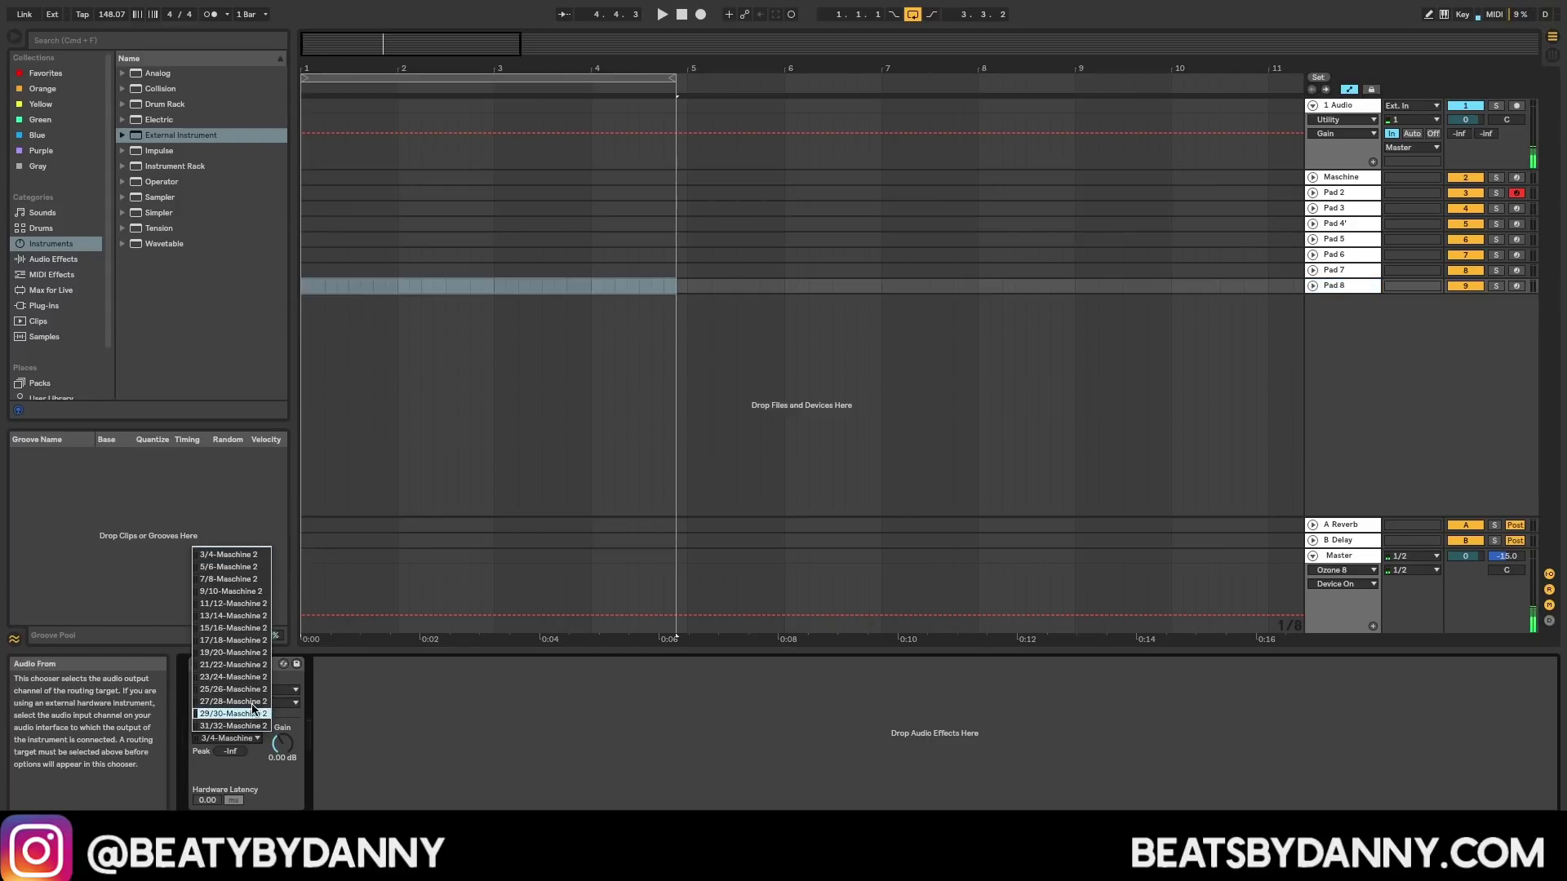
click(235, 628)
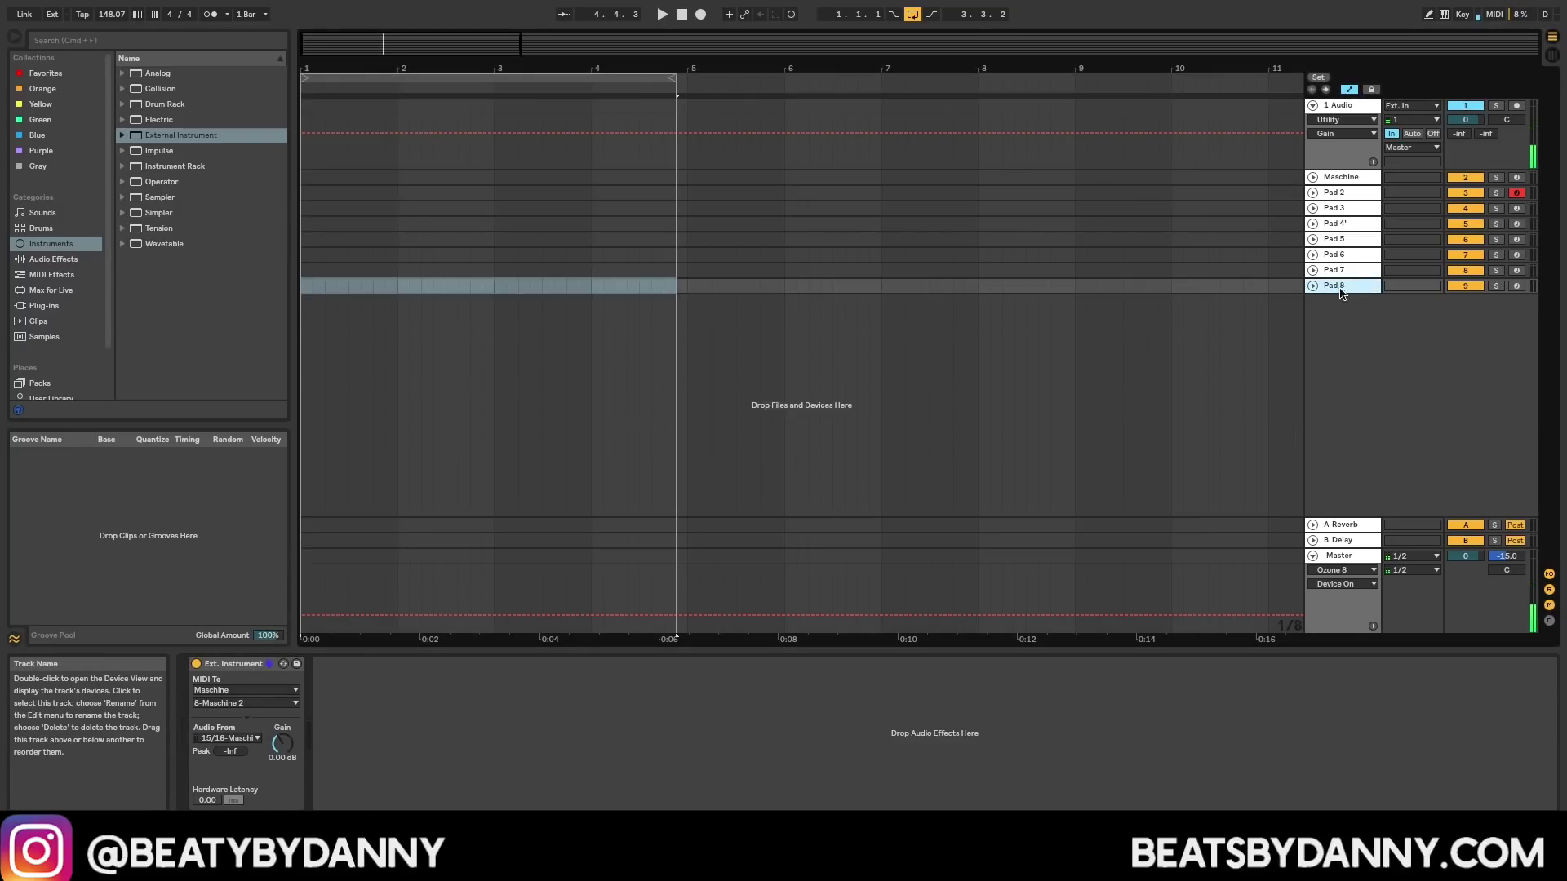
Step: Duplicate Pad 8 as Pad 9, sending MIDI to 9-Maschine 2 with audio from 17/18
key(super+d)
key(super+r)
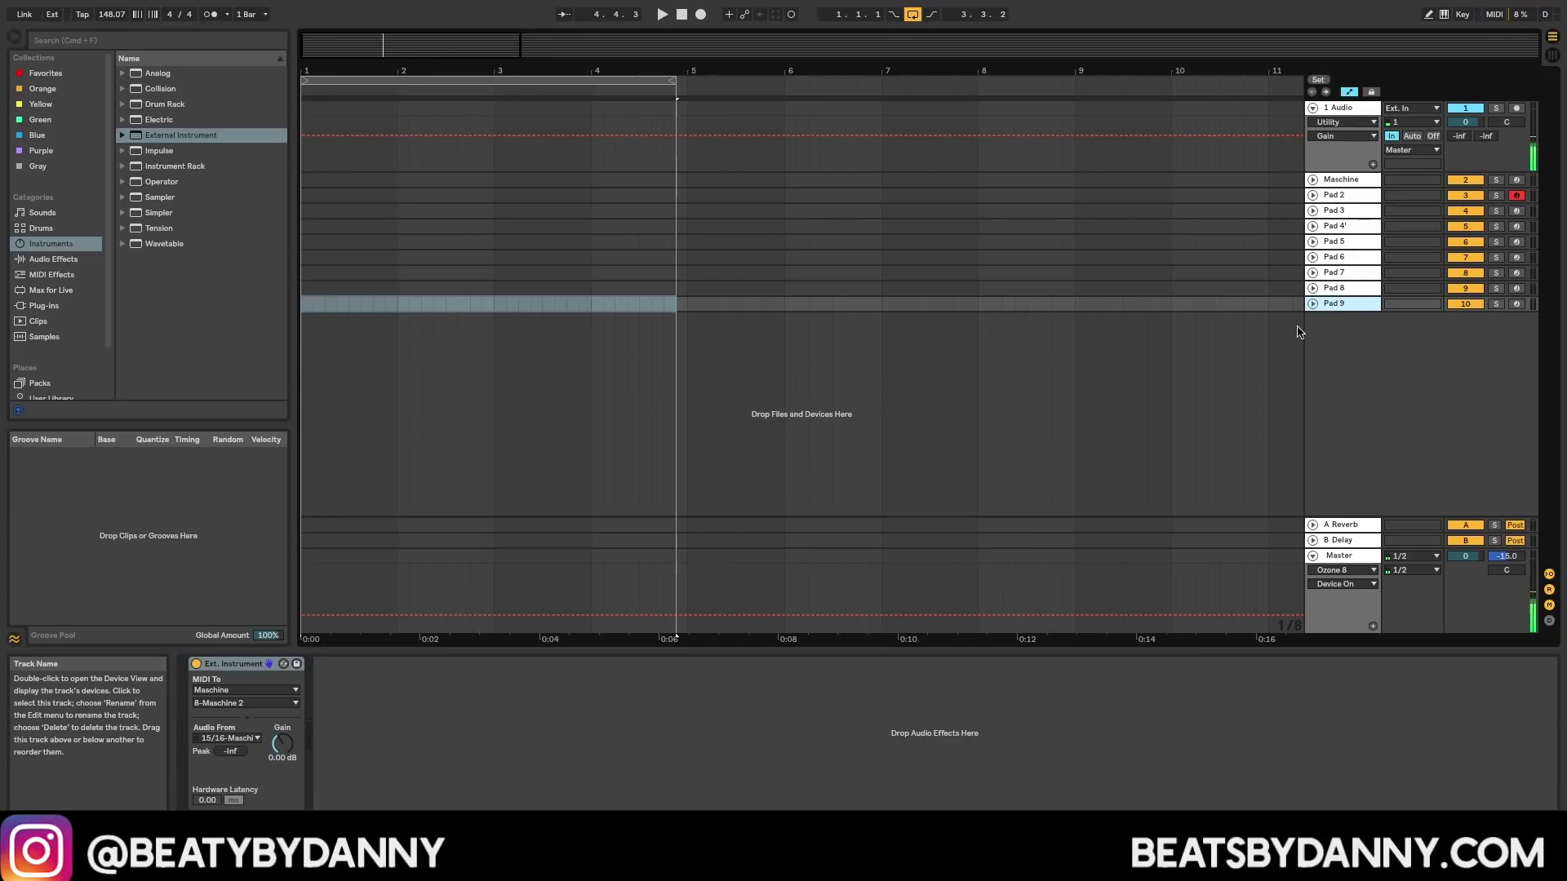
key(Return)
click(244, 702)
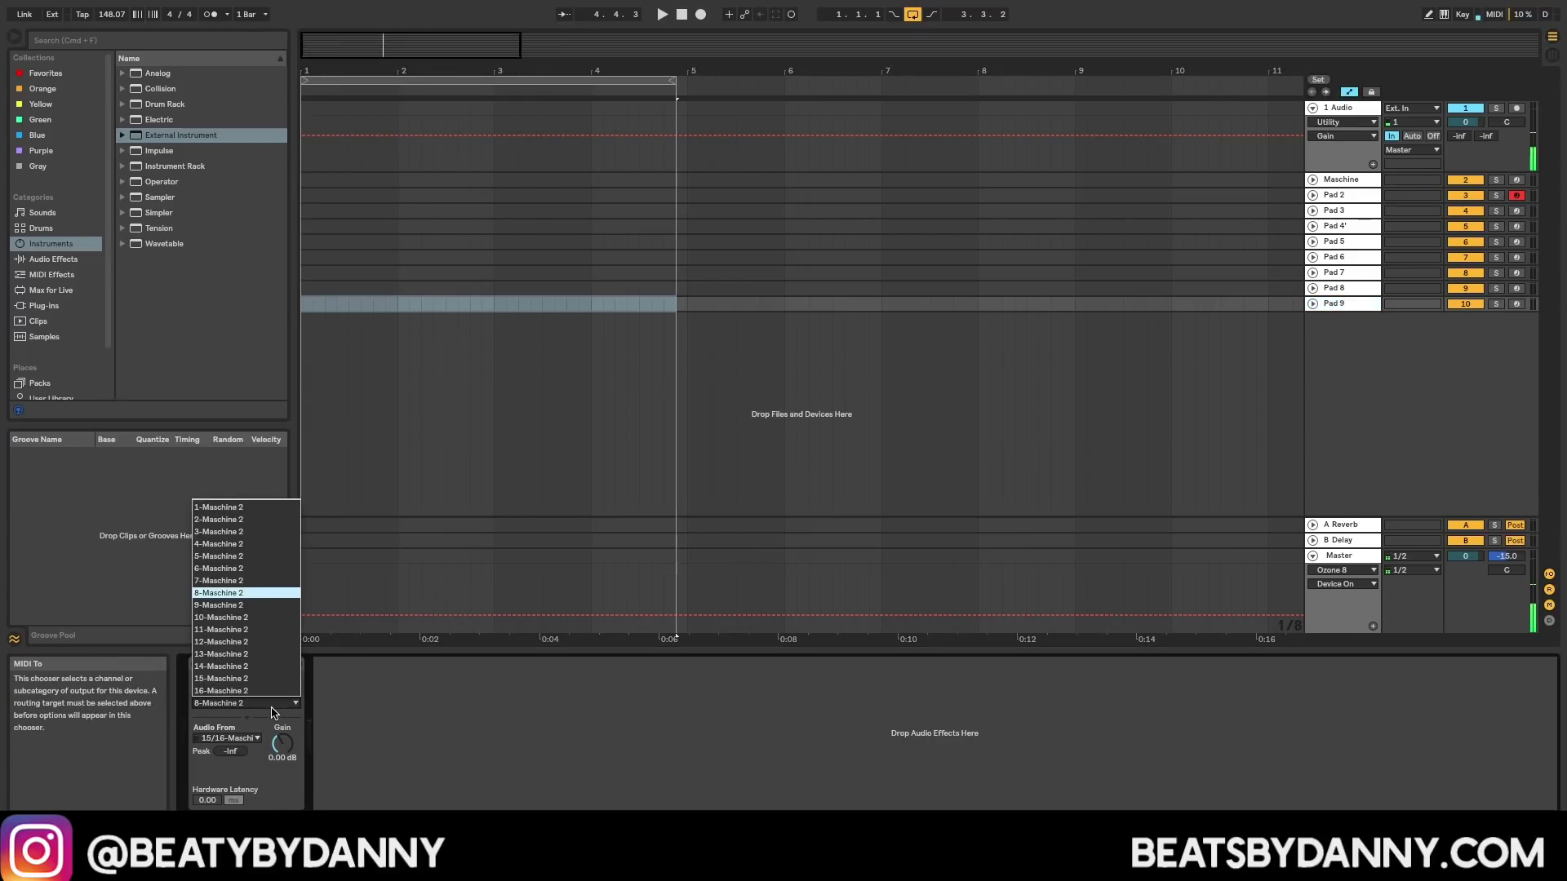
click(271, 613)
click(229, 738)
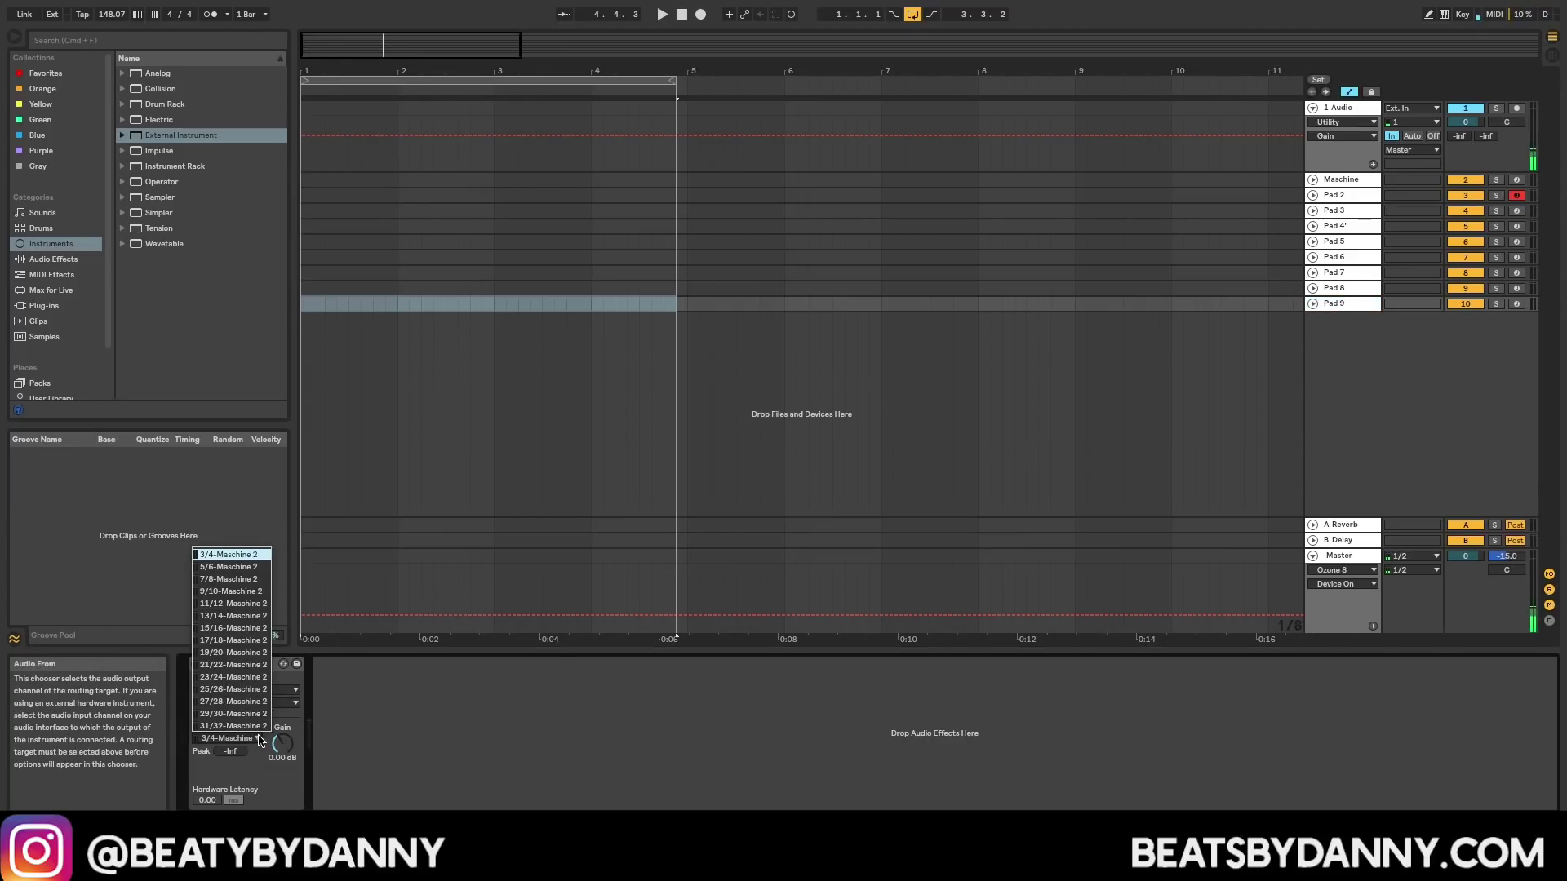
click(233, 640)
click(1351, 305)
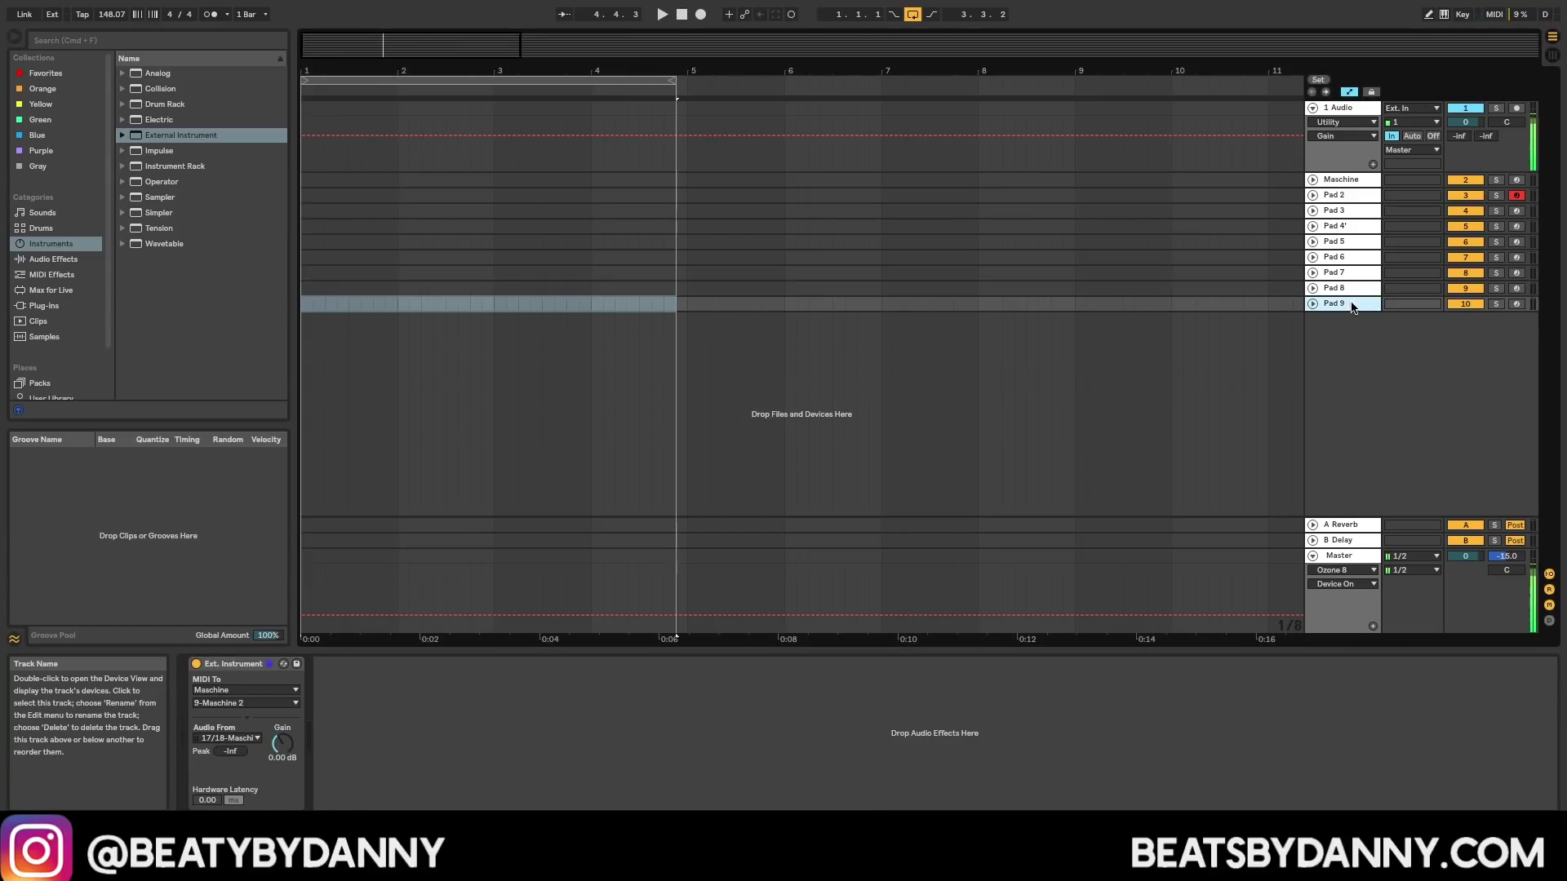
Step: Duplicate Pad 9 as Pad 10, with MIDI to Maschine channel 10 and audio from 19/20
key(super+d)
key(super+r)
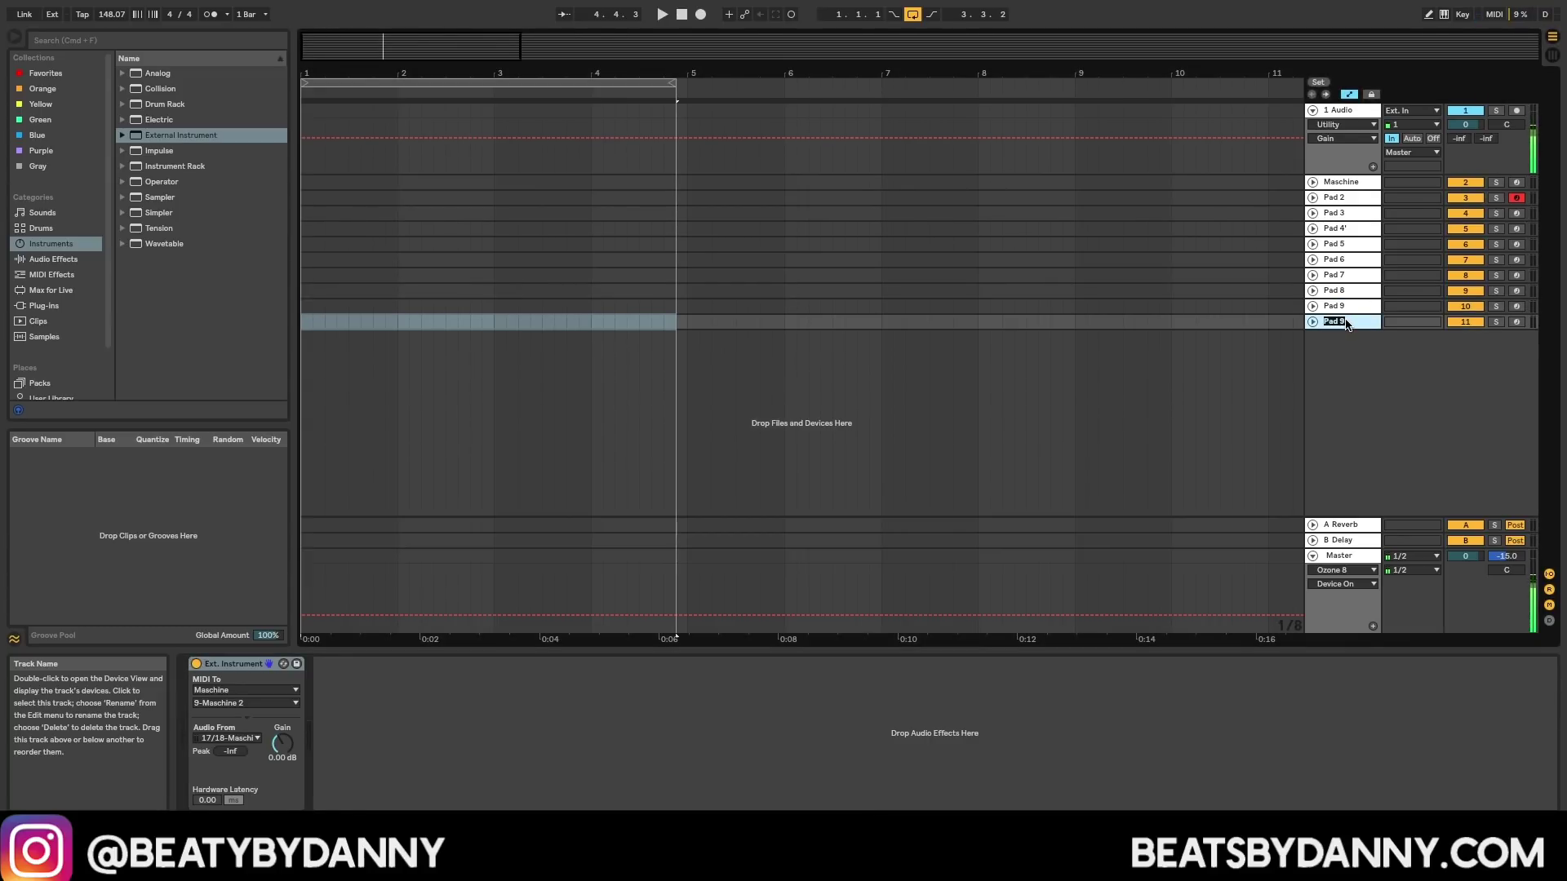
text(Pad 10)
key(Return)
click(245, 703)
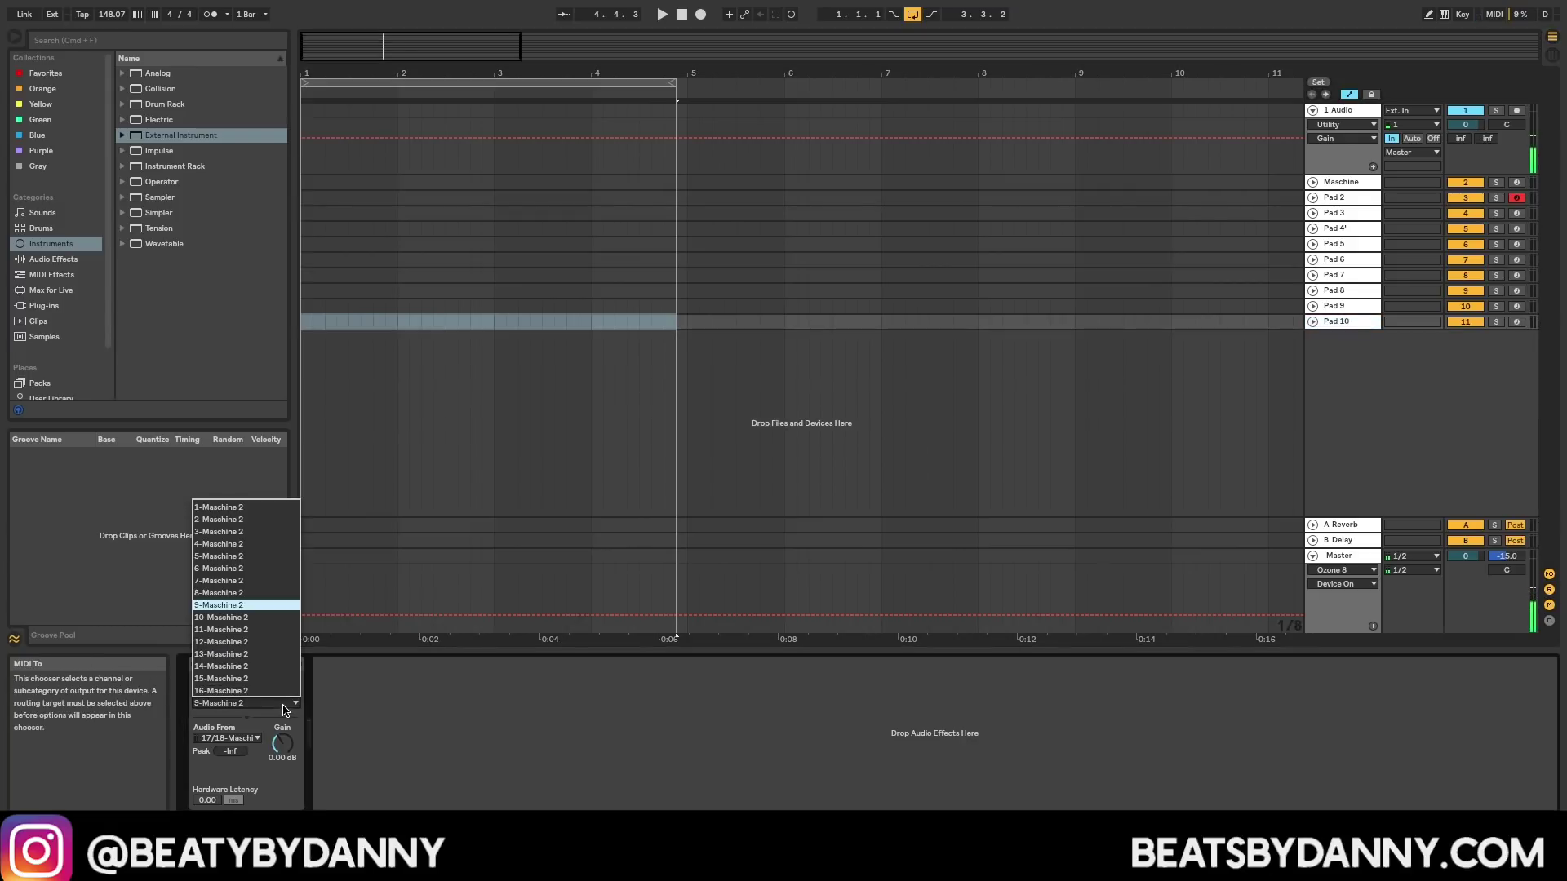
click(245, 620)
click(253, 743)
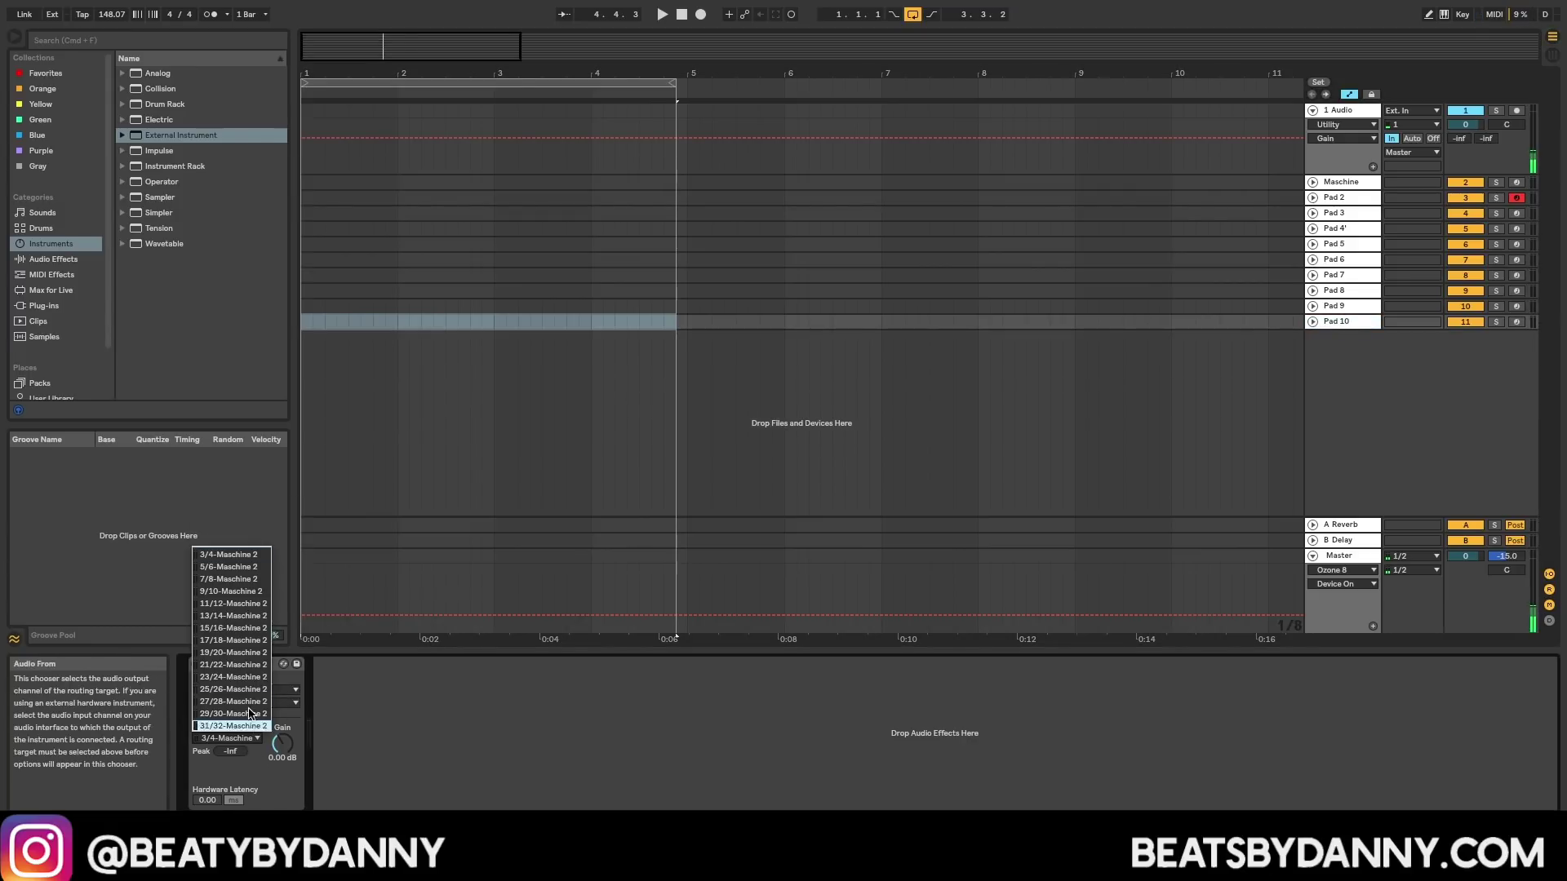
click(250, 653)
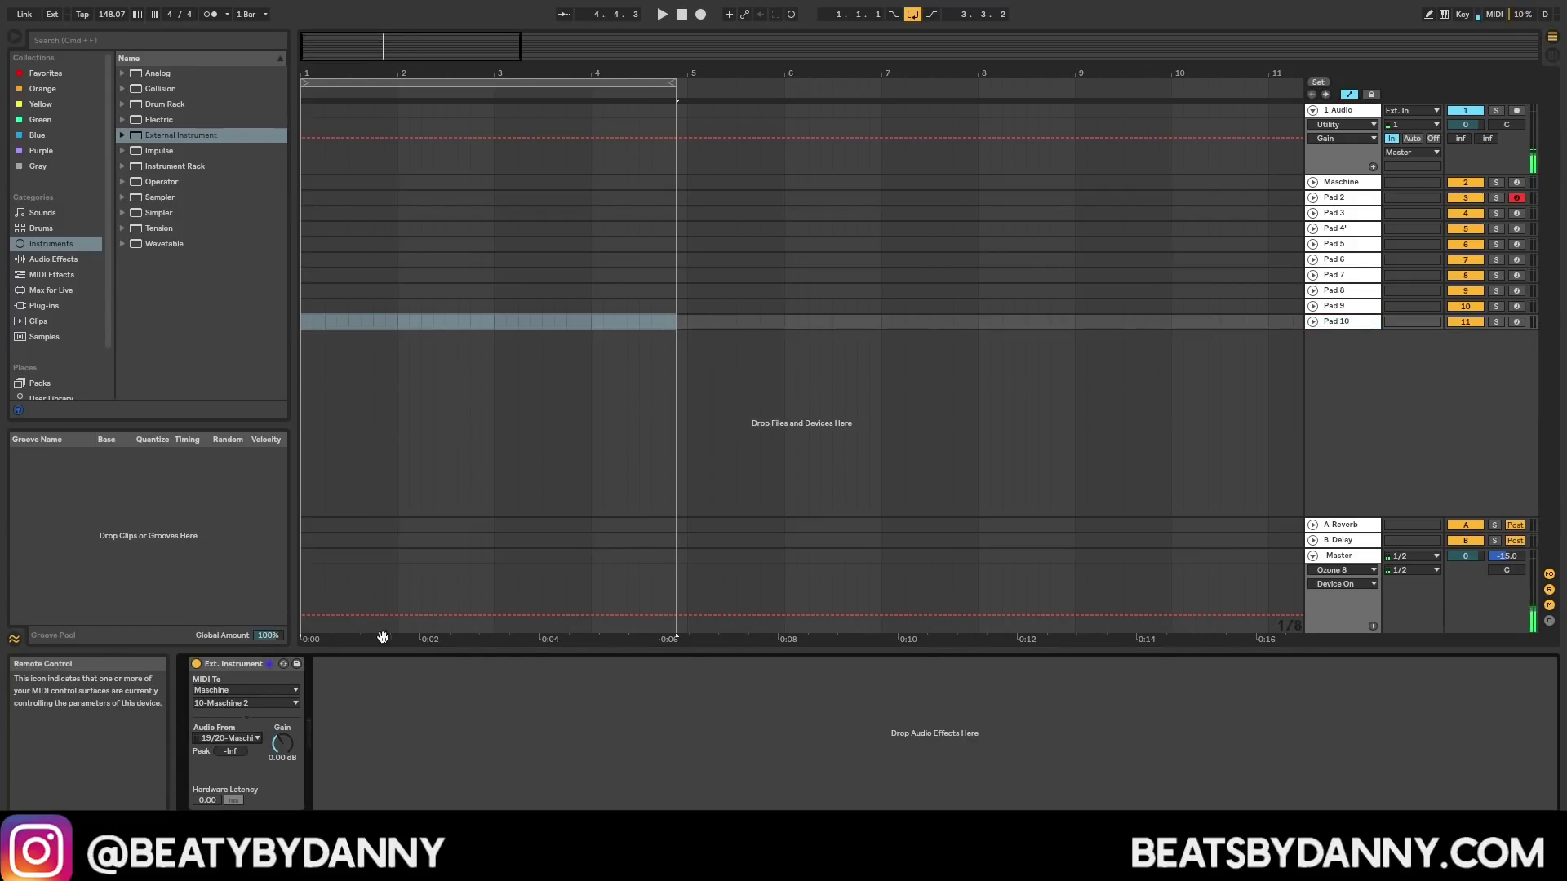
Step: Duplicate Pad 10 as Pad 11, with MIDI to channel 11 and audio from 21/22
click(1346, 324)
key(super+d)
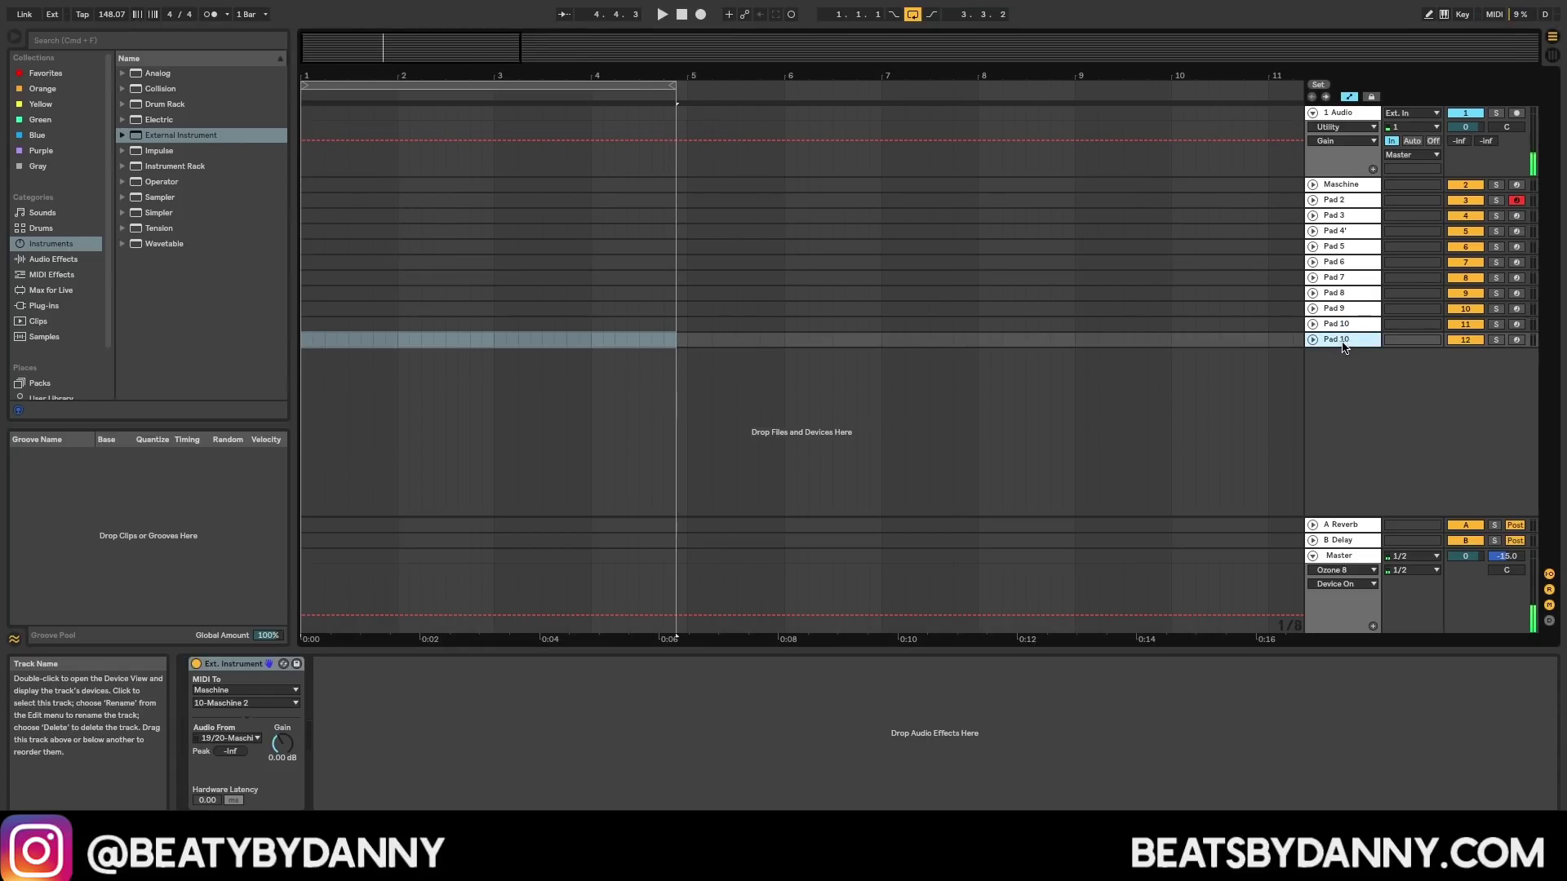
key(super+r)
text(Pad 1)
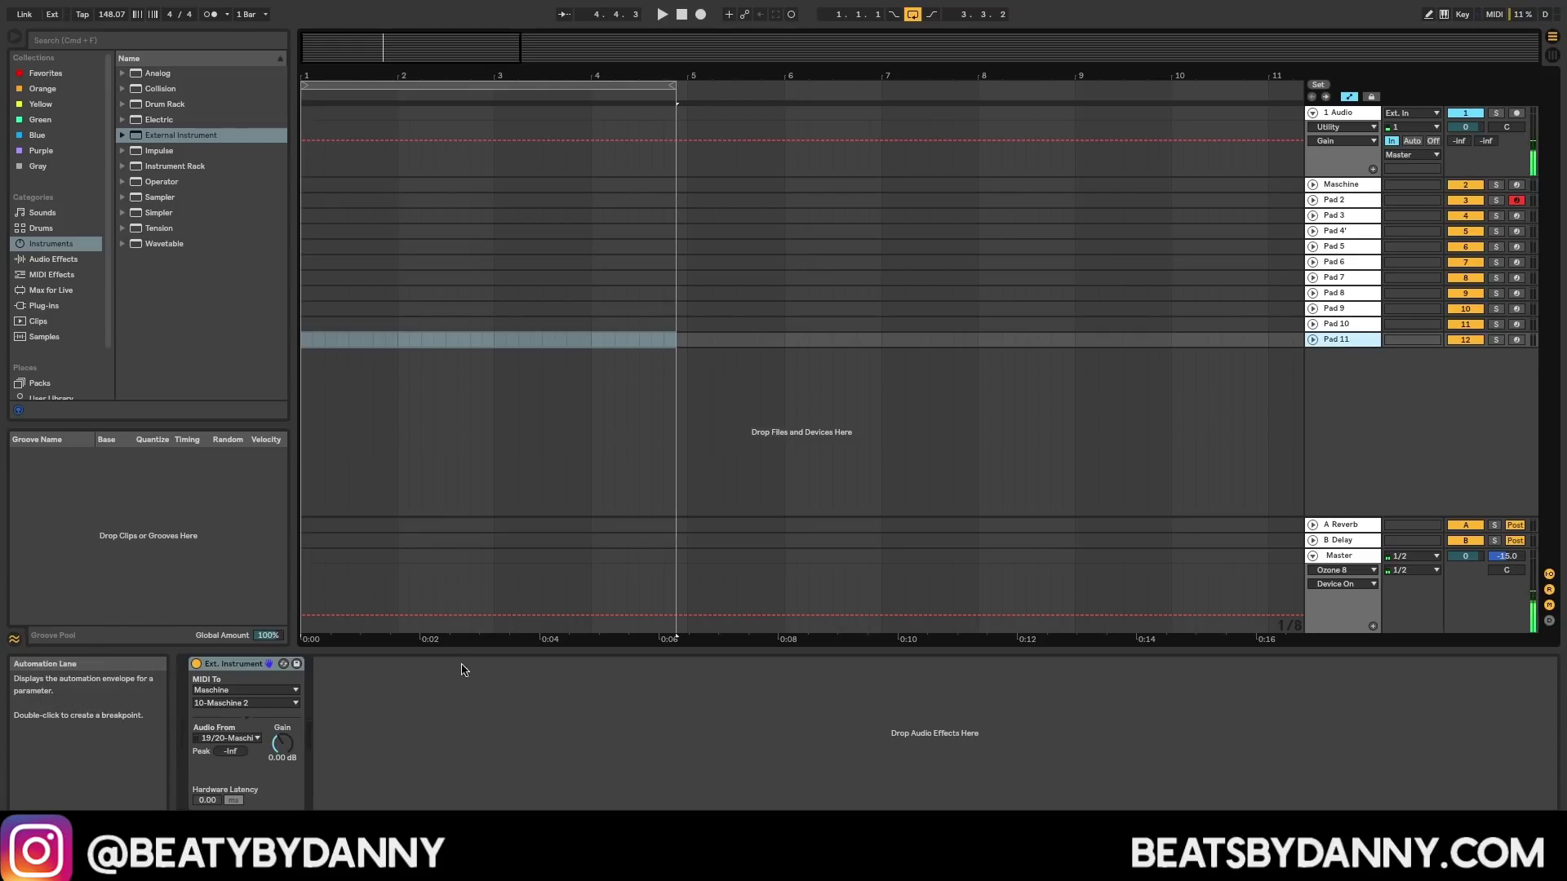
click(293, 705)
click(262, 629)
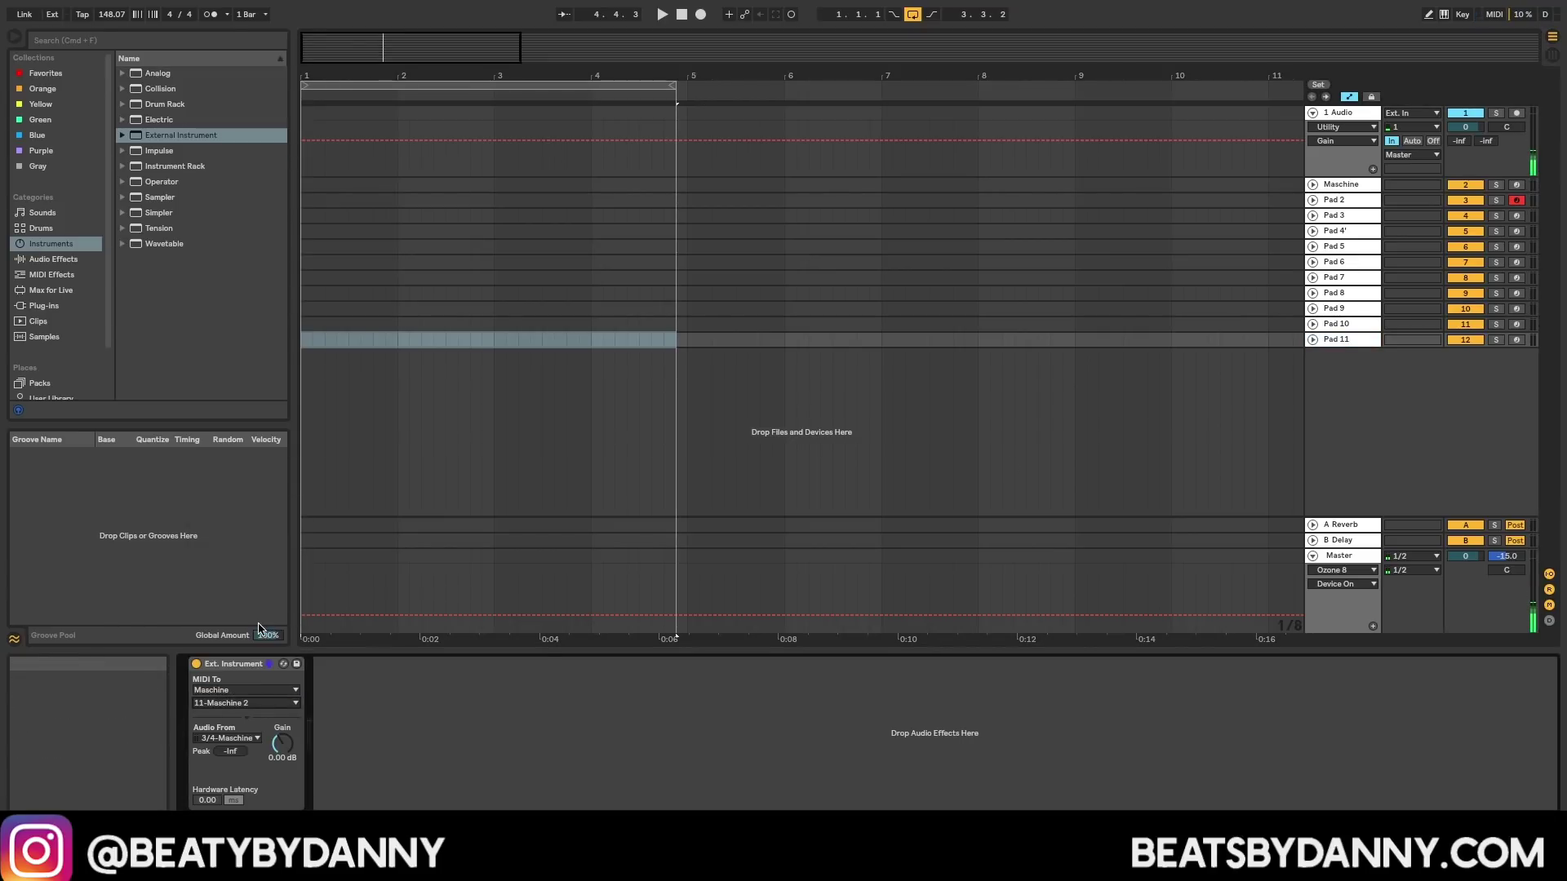
click(254, 737)
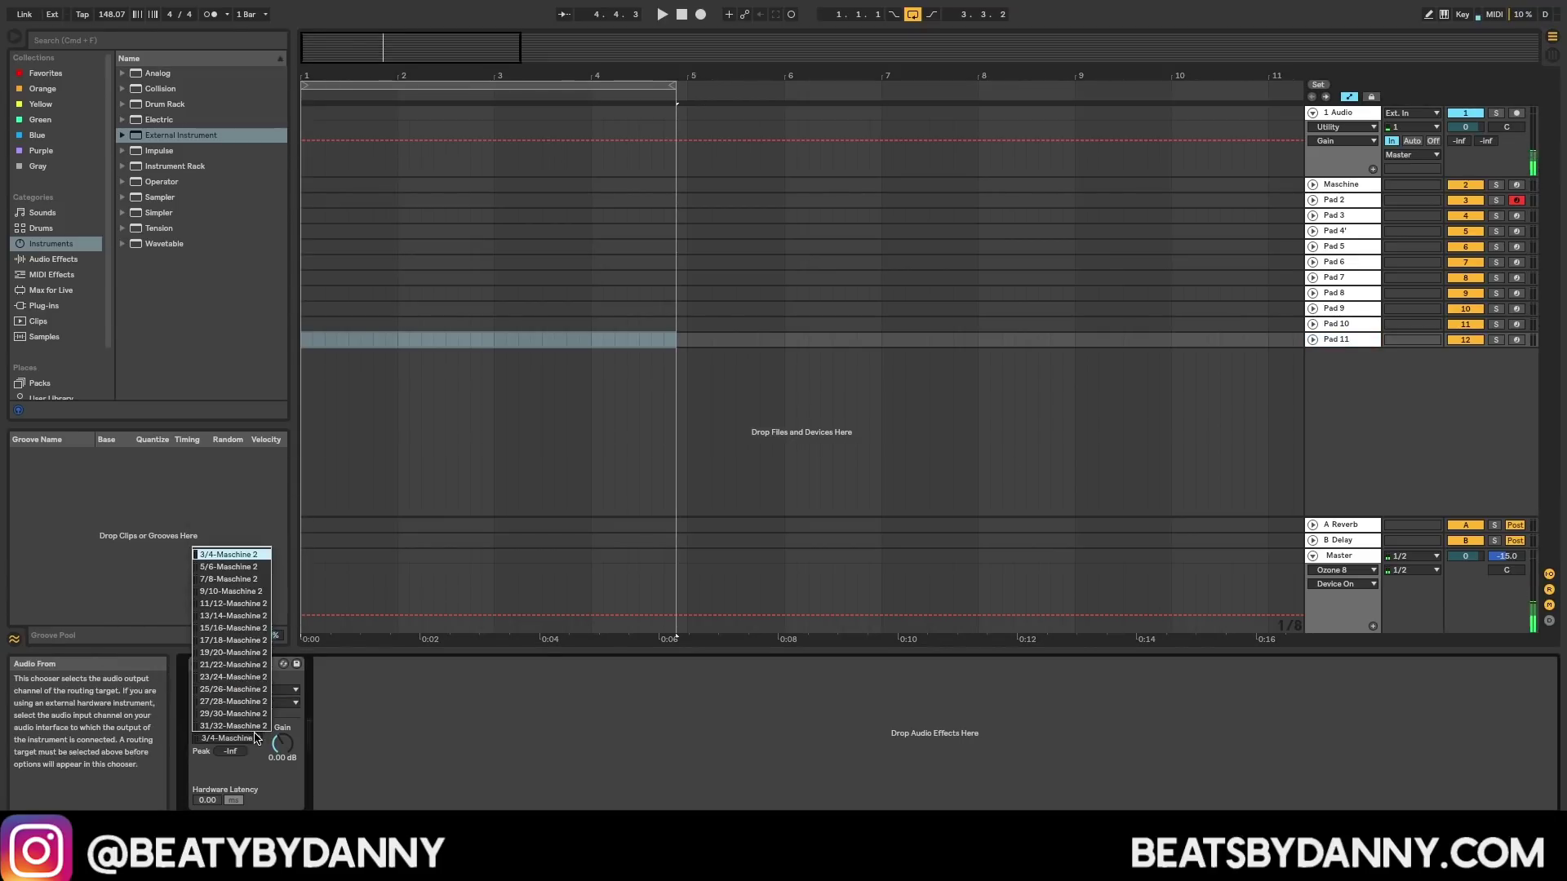
click(253, 671)
Step: Duplicate Pad 11 as Pad 12, with MIDI to channel 12 and audio from 23/24
click(1339, 340)
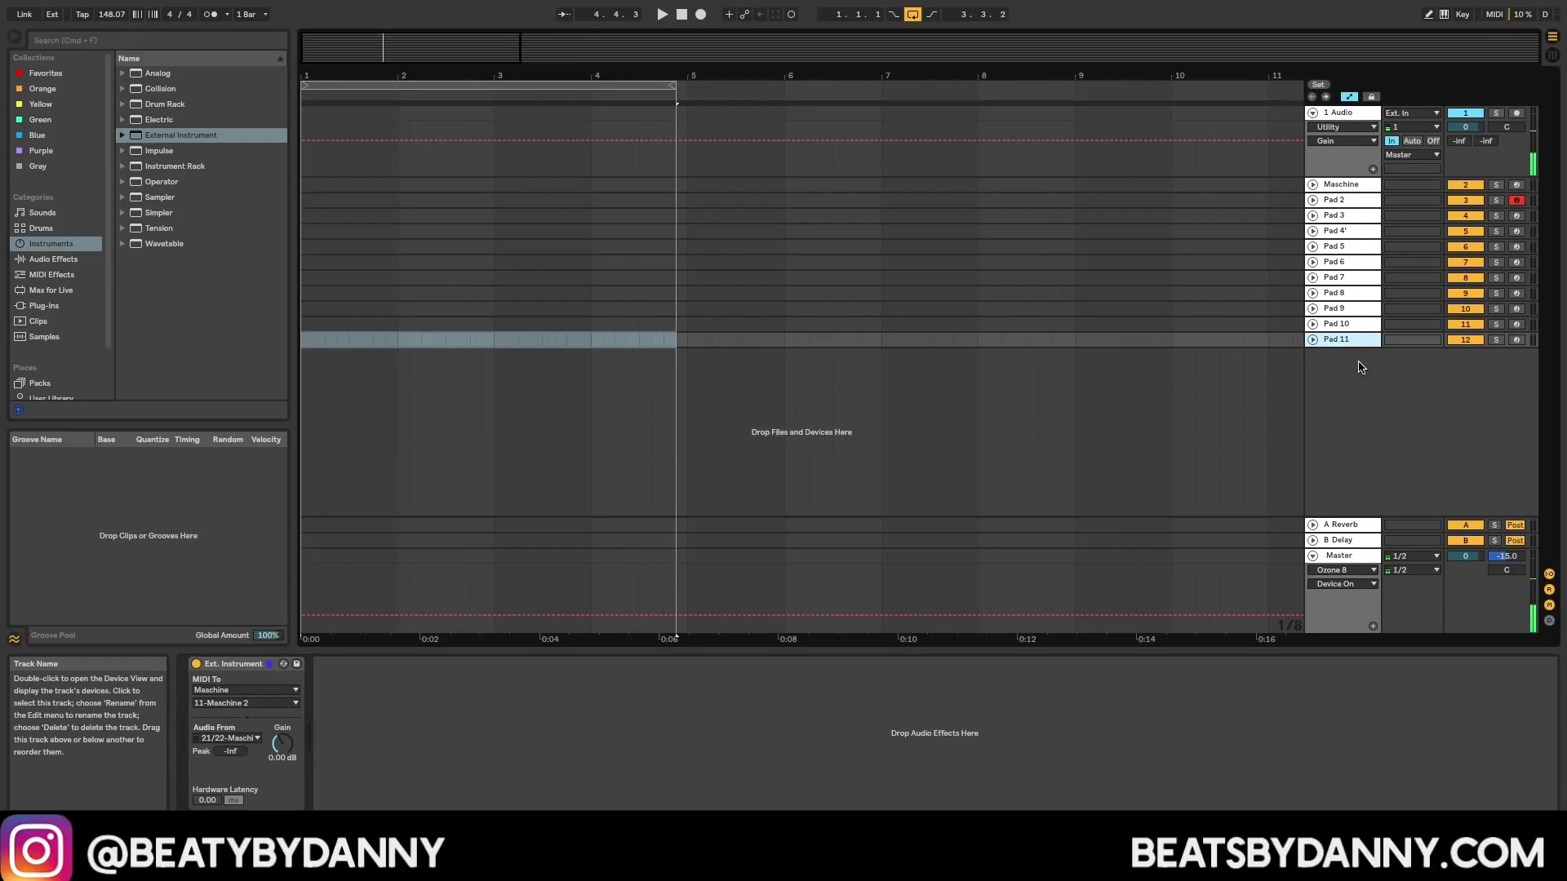
key(super+d)
key(super+r)
key(Right)
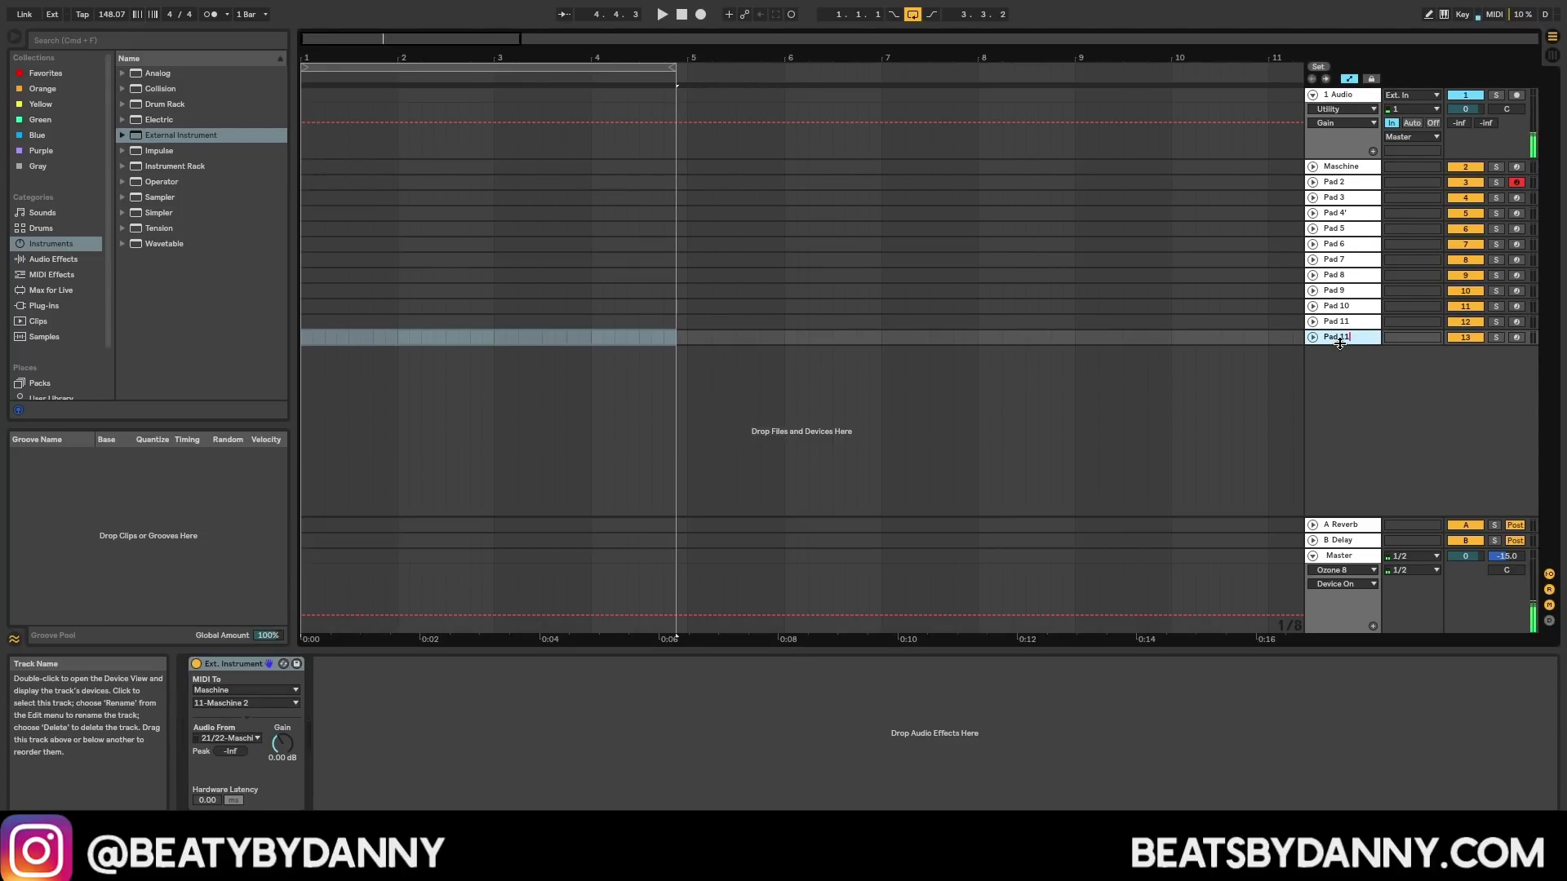
click(220, 703)
click(234, 643)
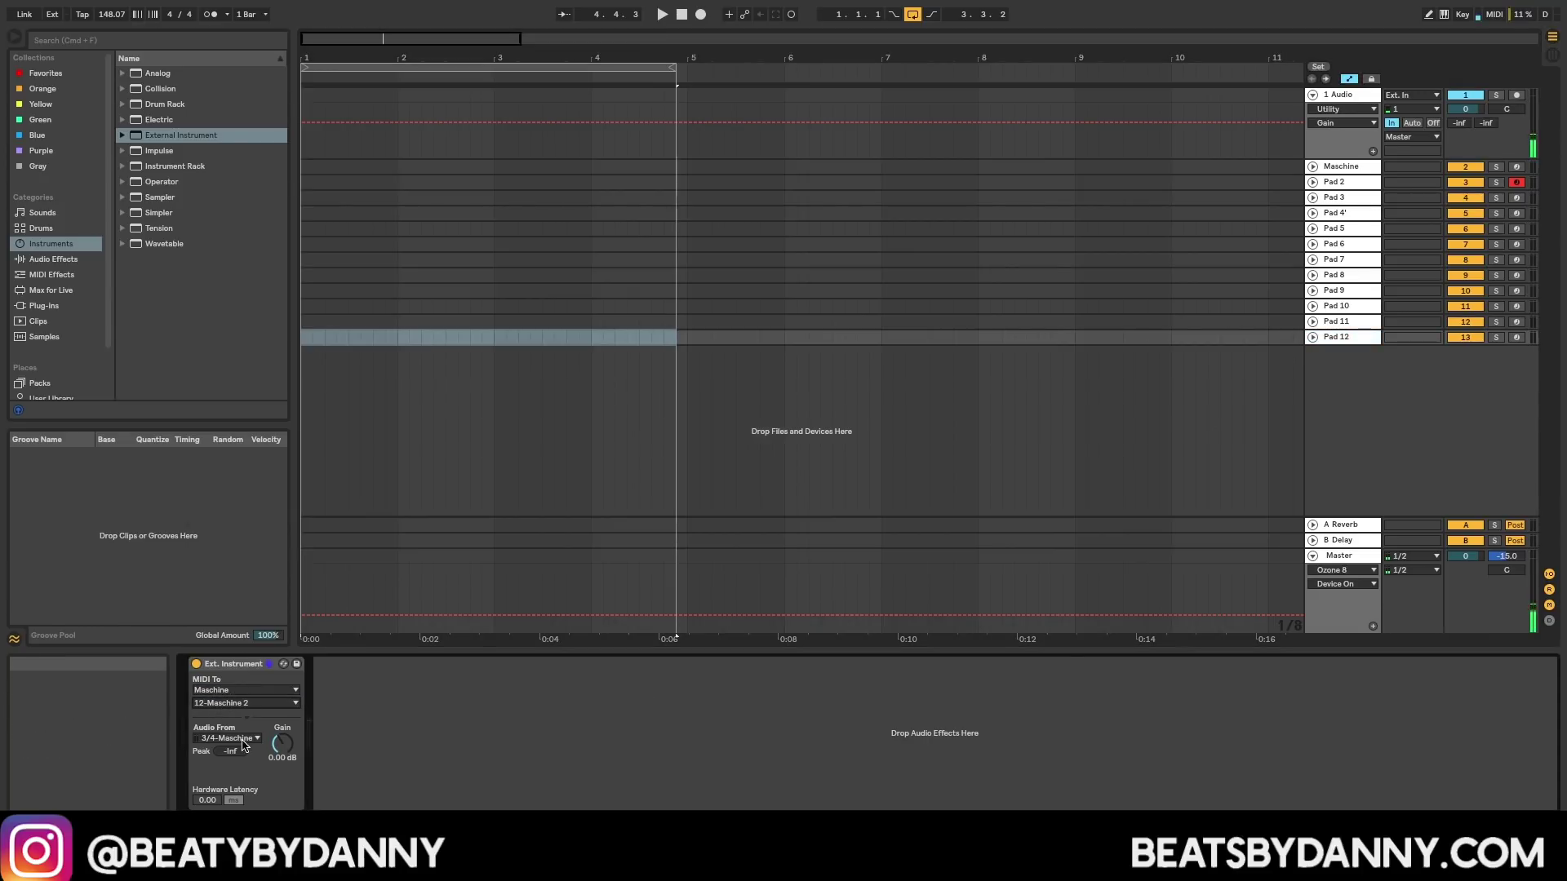
click(228, 738)
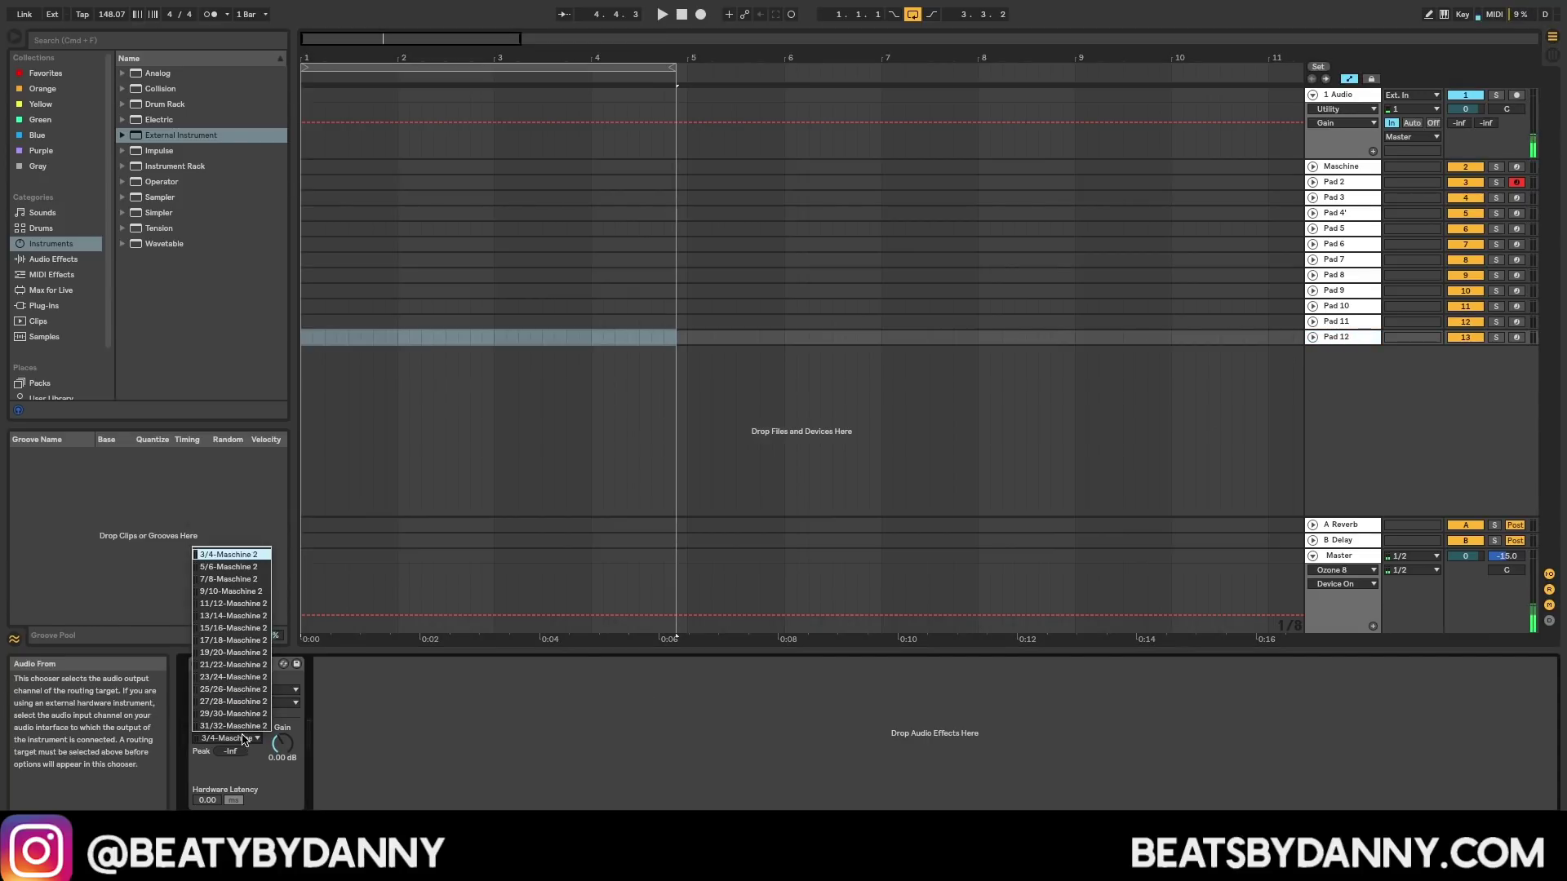
click(235, 676)
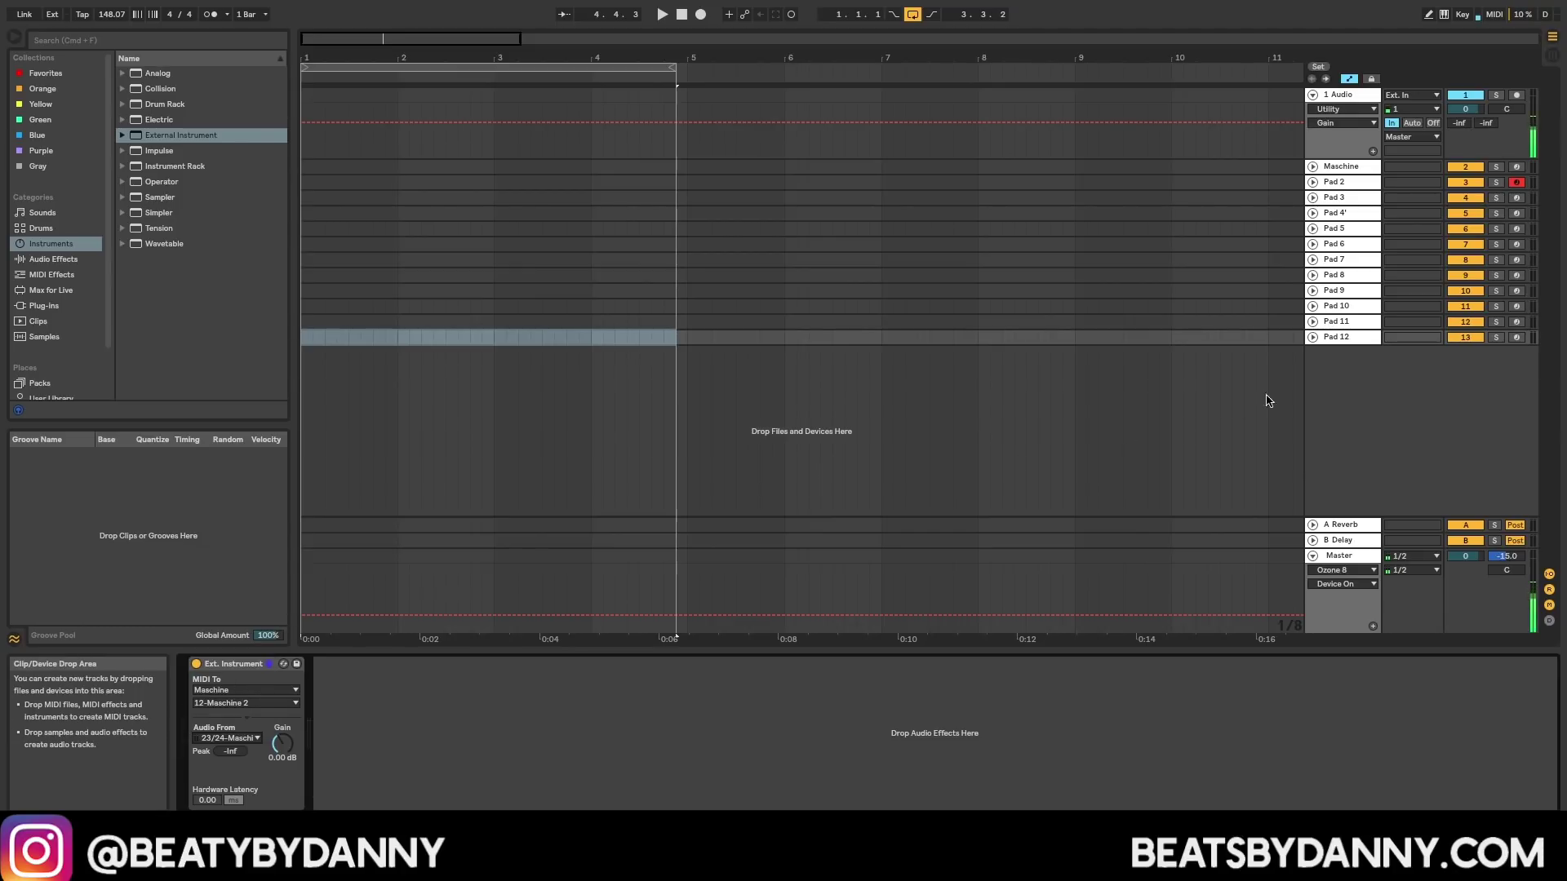
Step: Duplicate Pad 12 as Pad 13, with MIDI to Maschine channel 13 and audio from 25/26
key(super+d)
key(super+r)
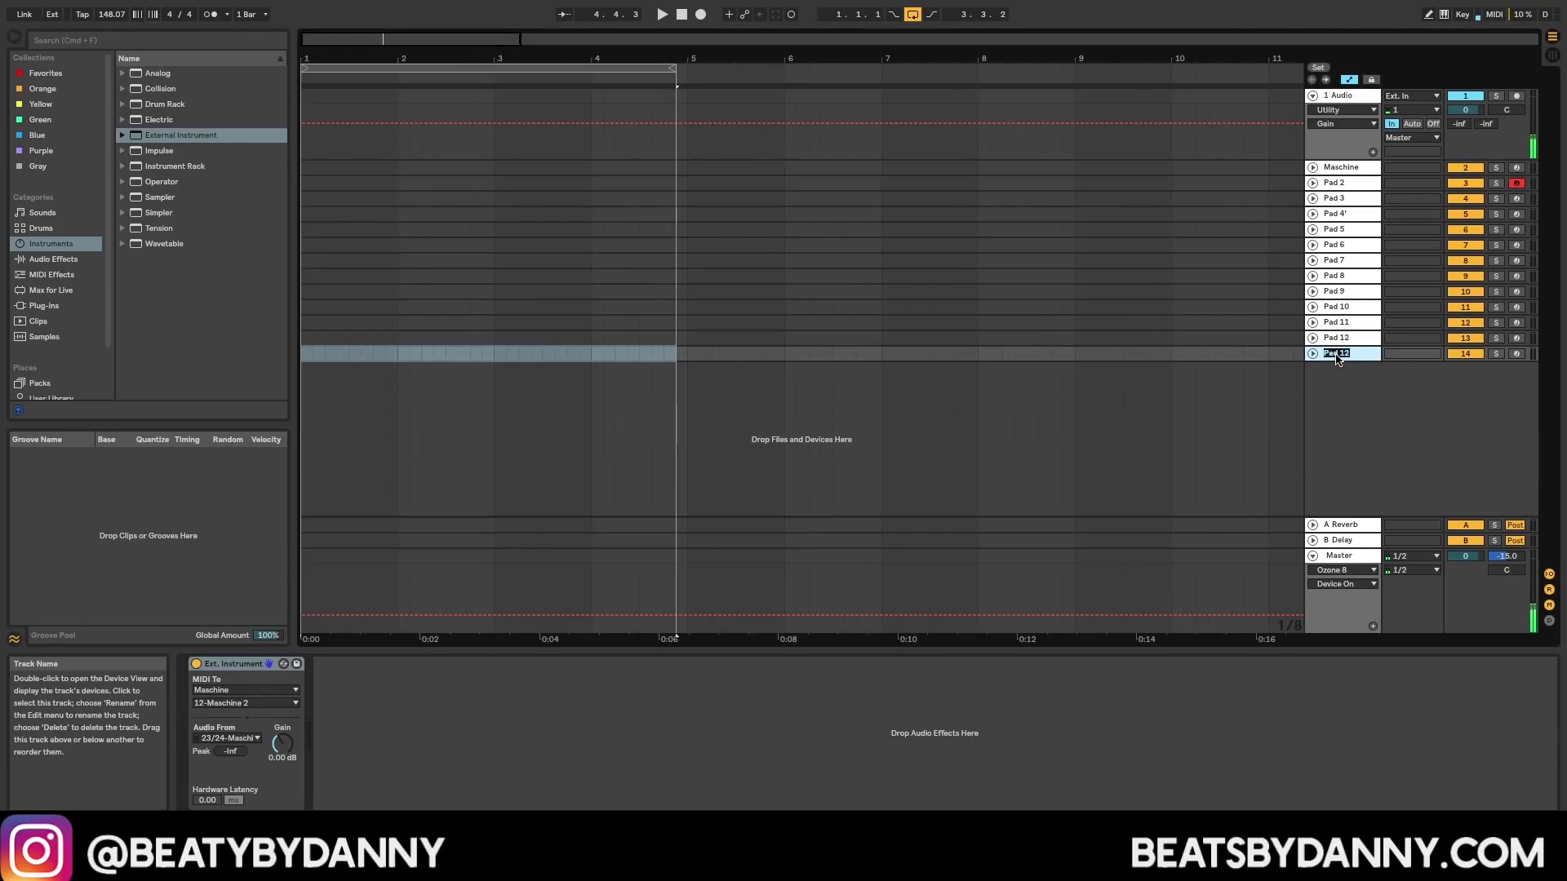
key(Right)
click(262, 706)
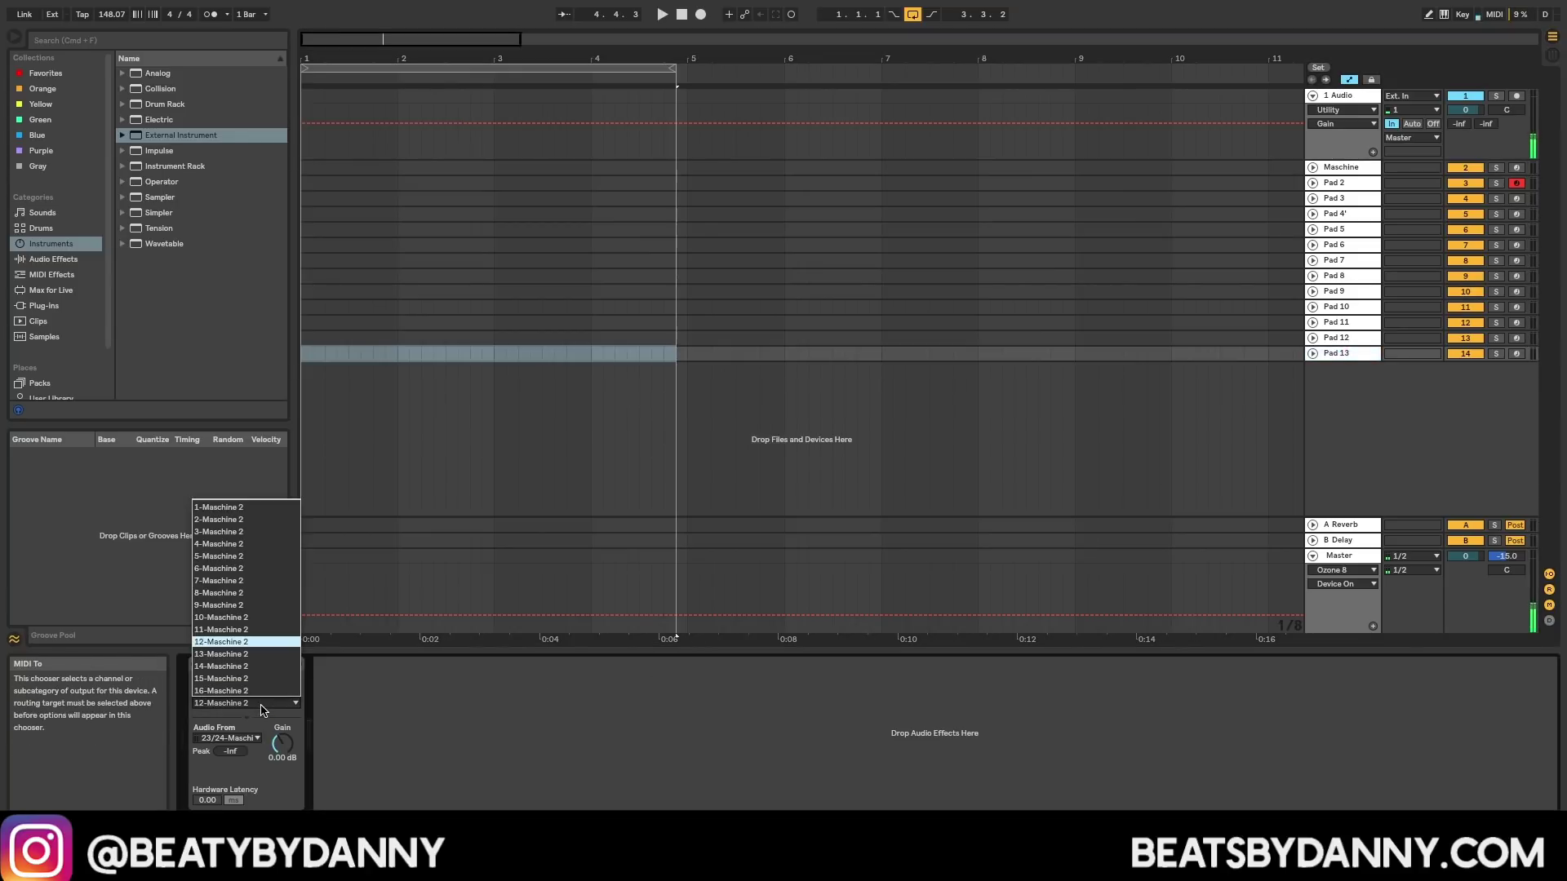
click(259, 654)
click(228, 737)
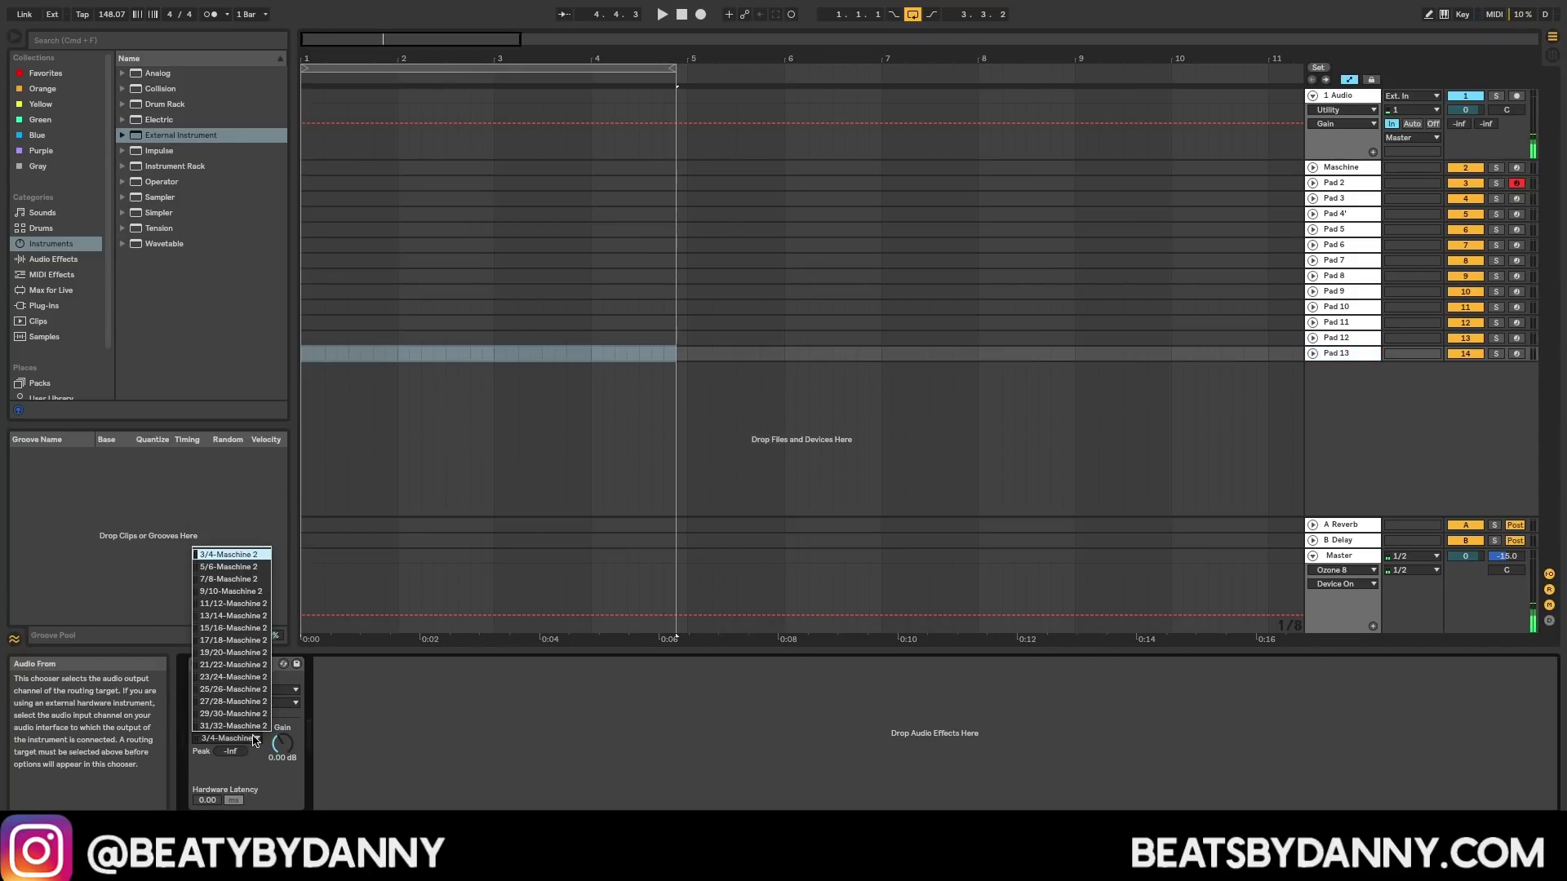
click(250, 690)
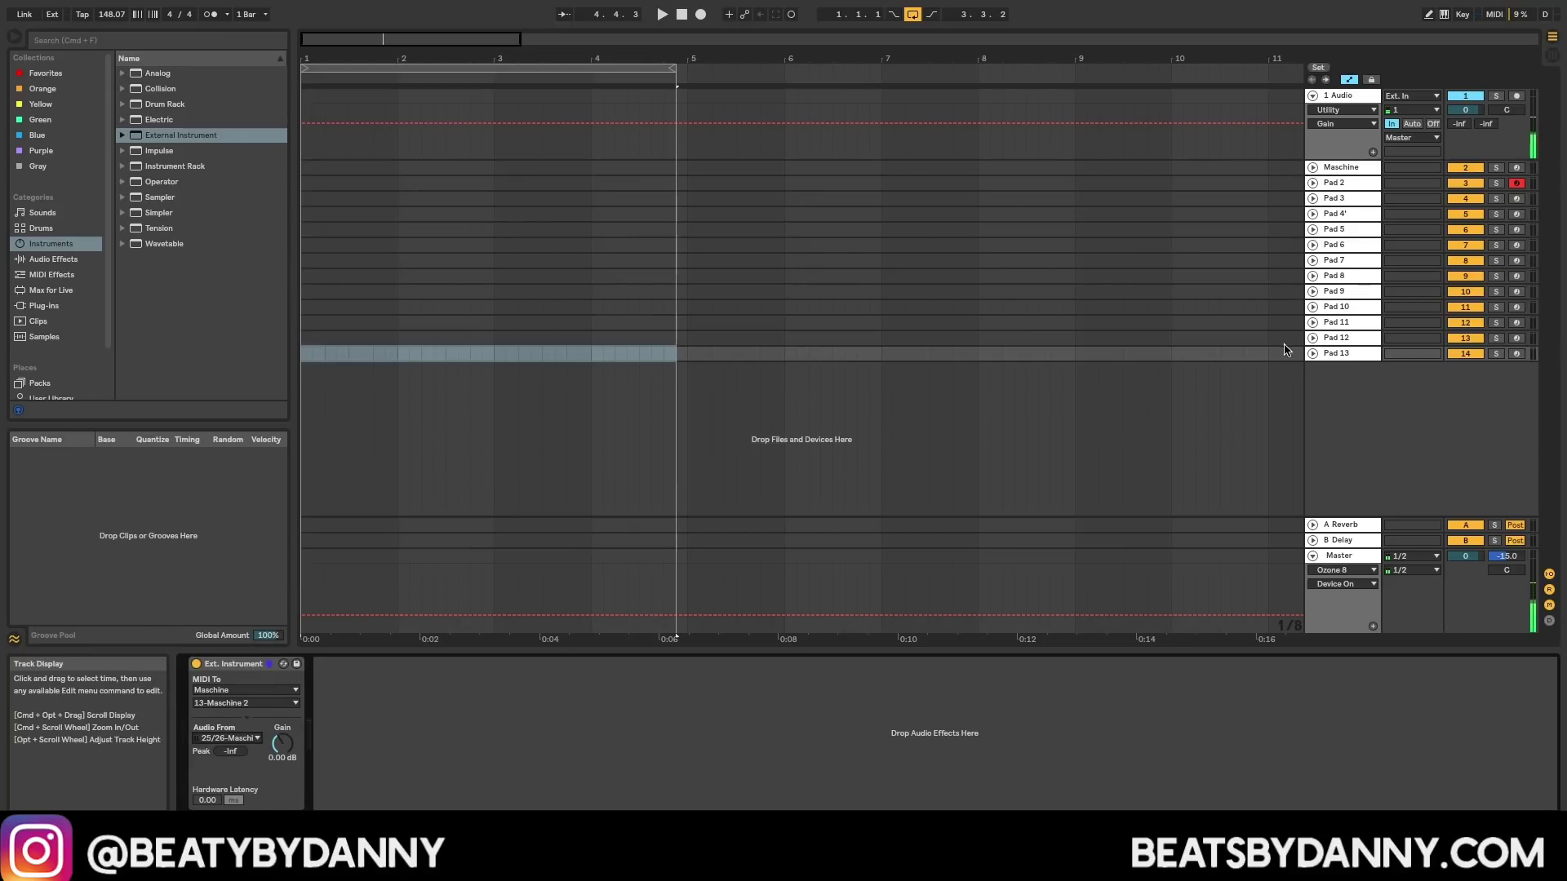
Step: Duplicate Pad 13 as Pad 14, with MIDI to channel 14 and audio from 27/28
key(super+d)
key(super+r)
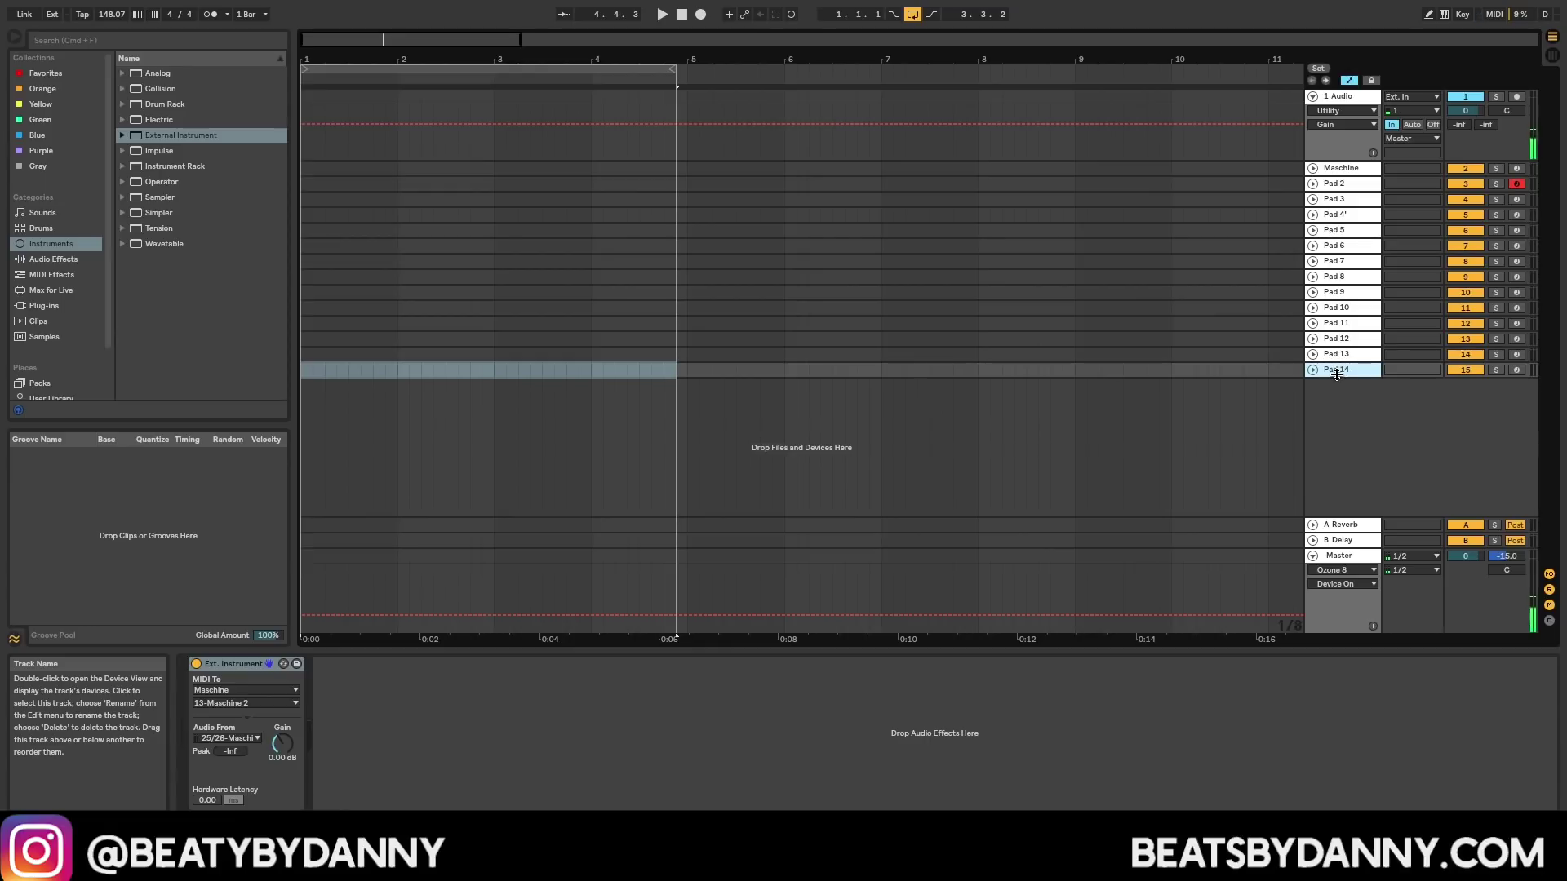
click(245, 703)
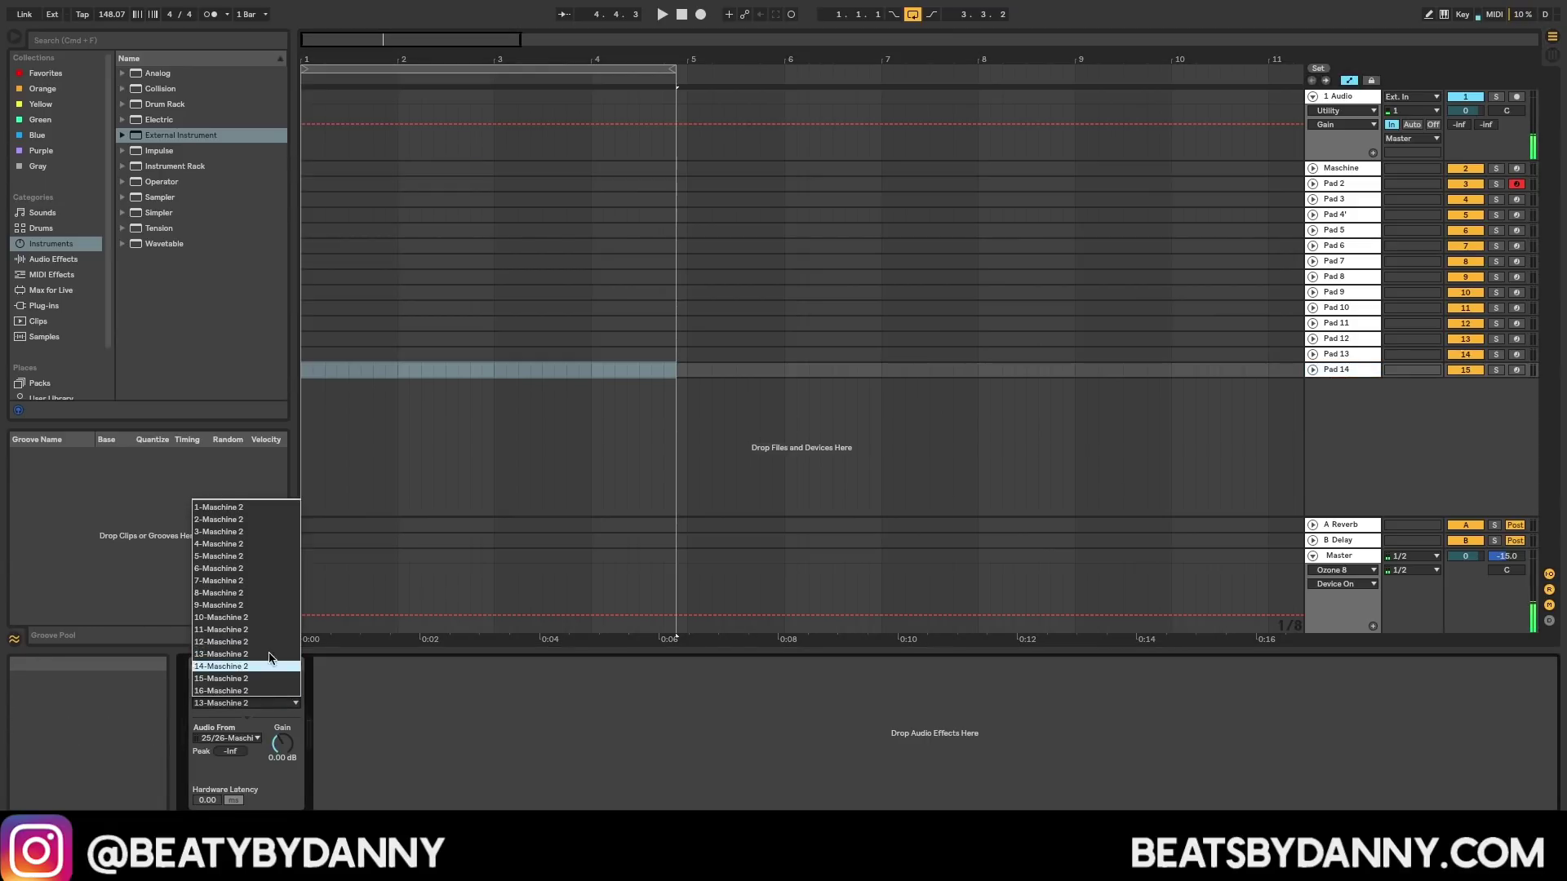
click(266, 666)
click(237, 738)
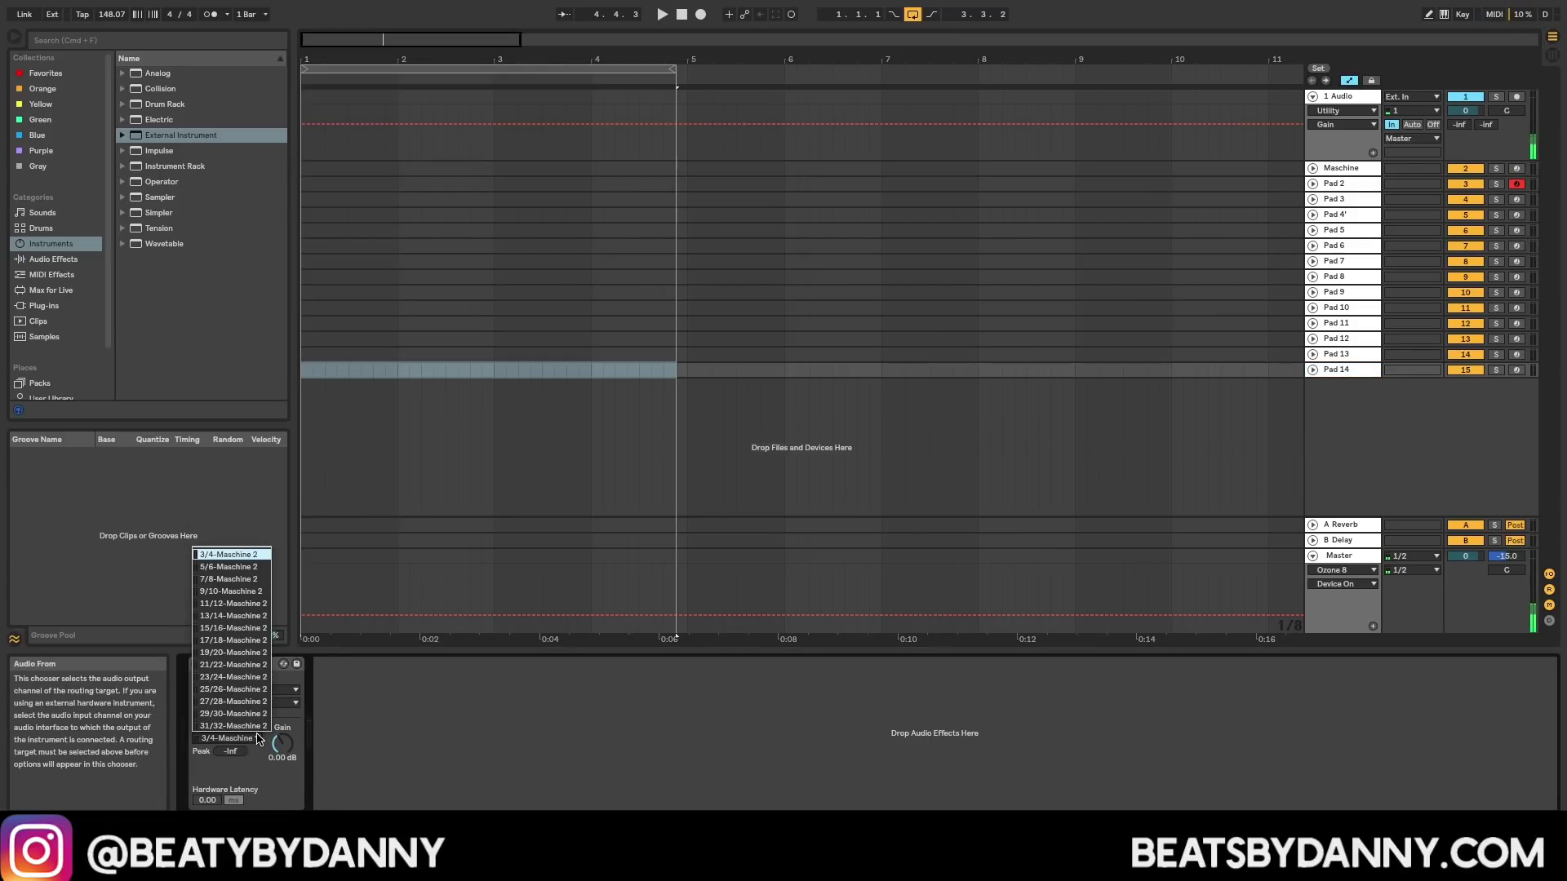
click(257, 702)
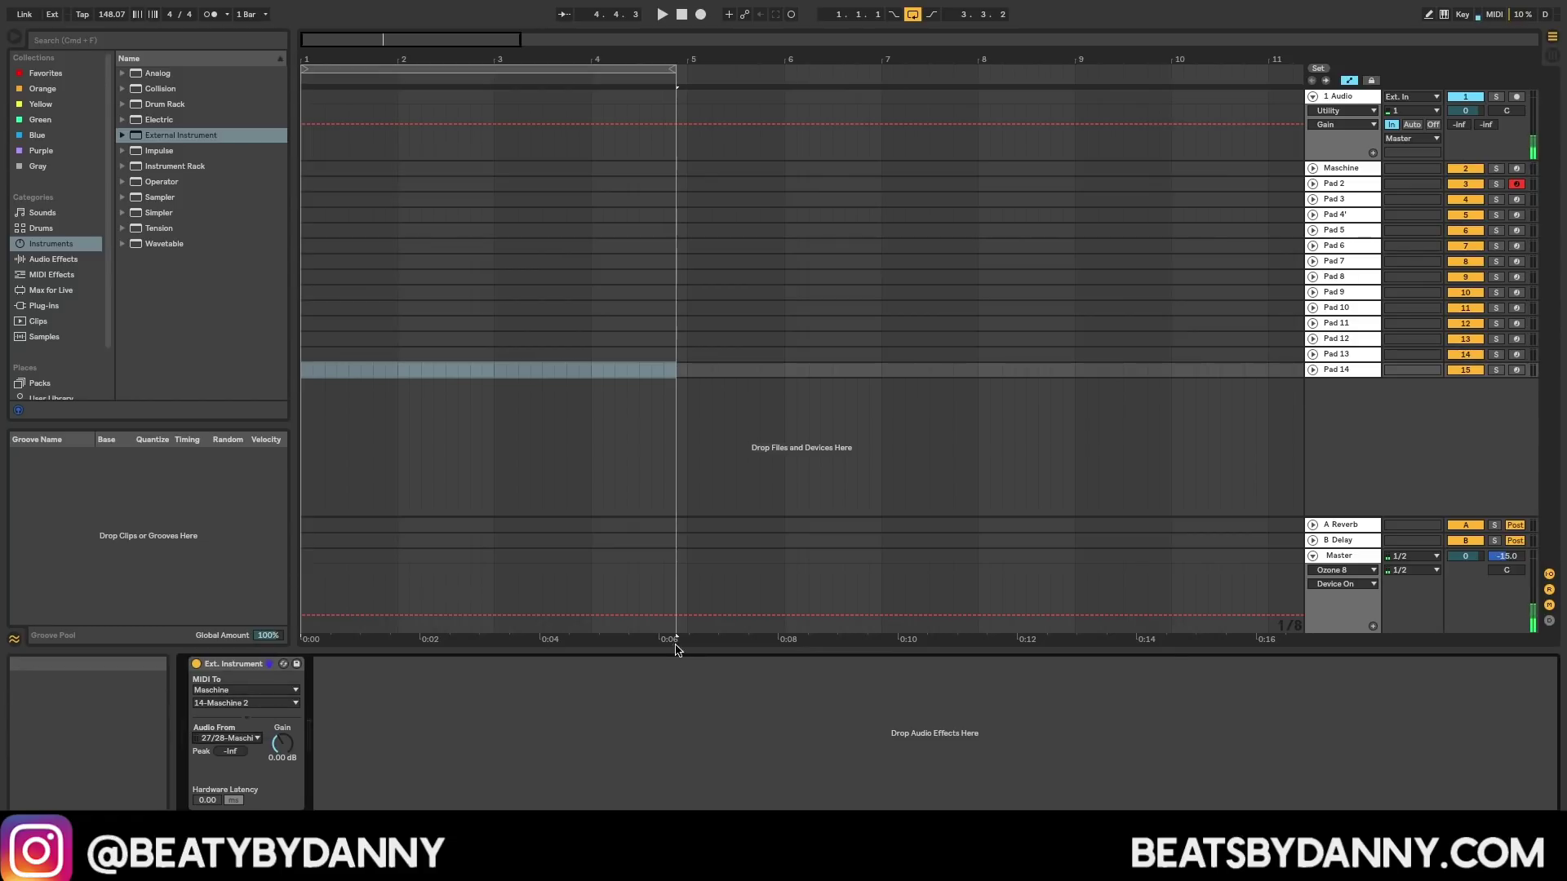
Step: Duplicate Pad 14 as Pad 15, with MIDI to channel 15 and audio from 29/30
key(super+d)
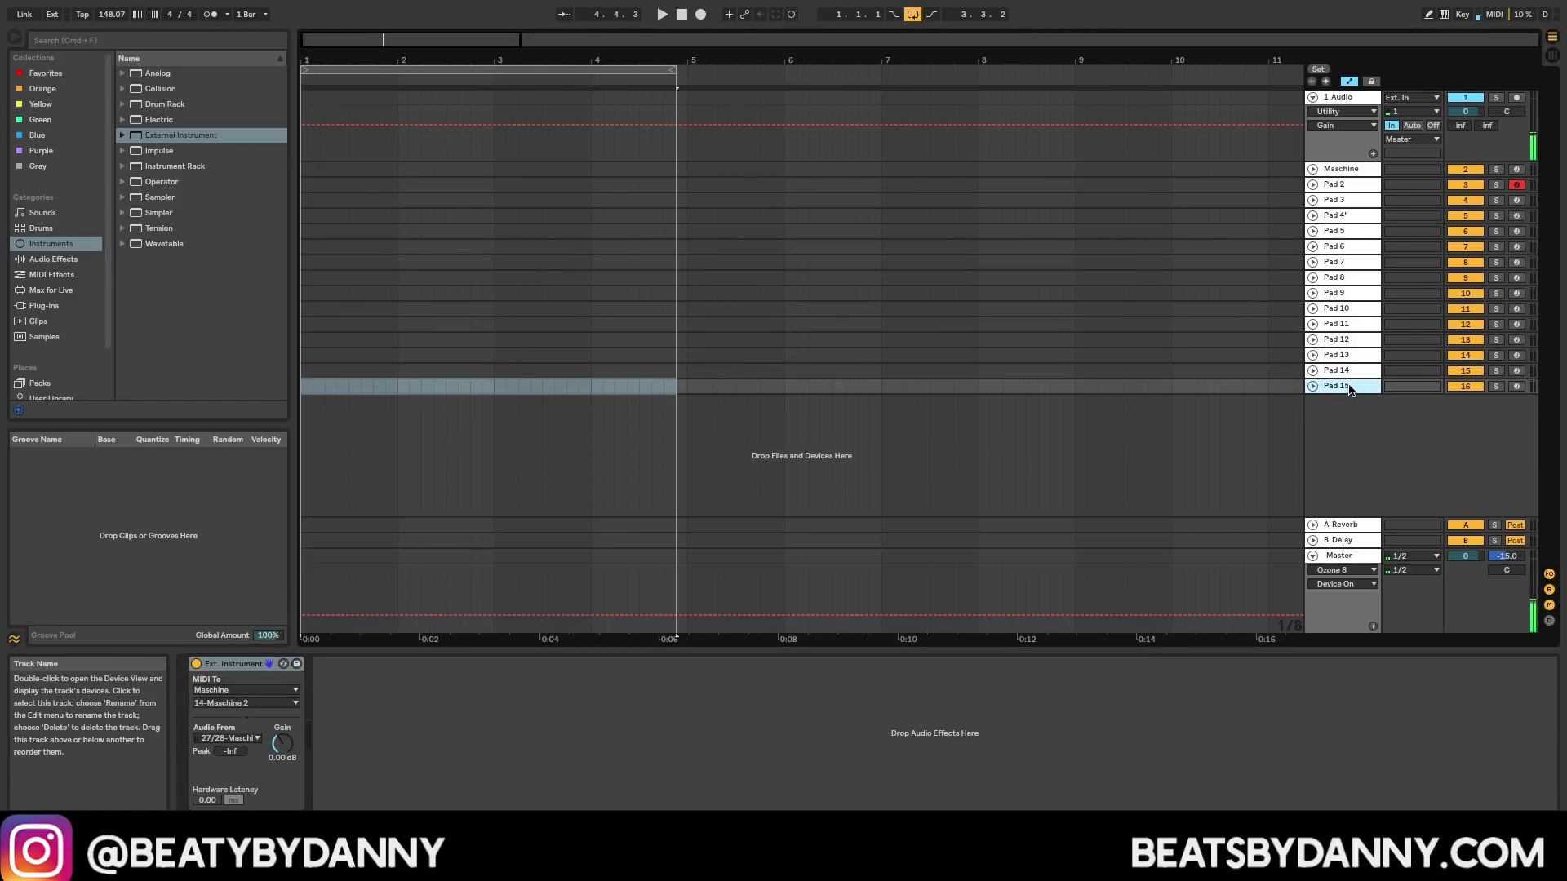
click(282, 705)
click(270, 683)
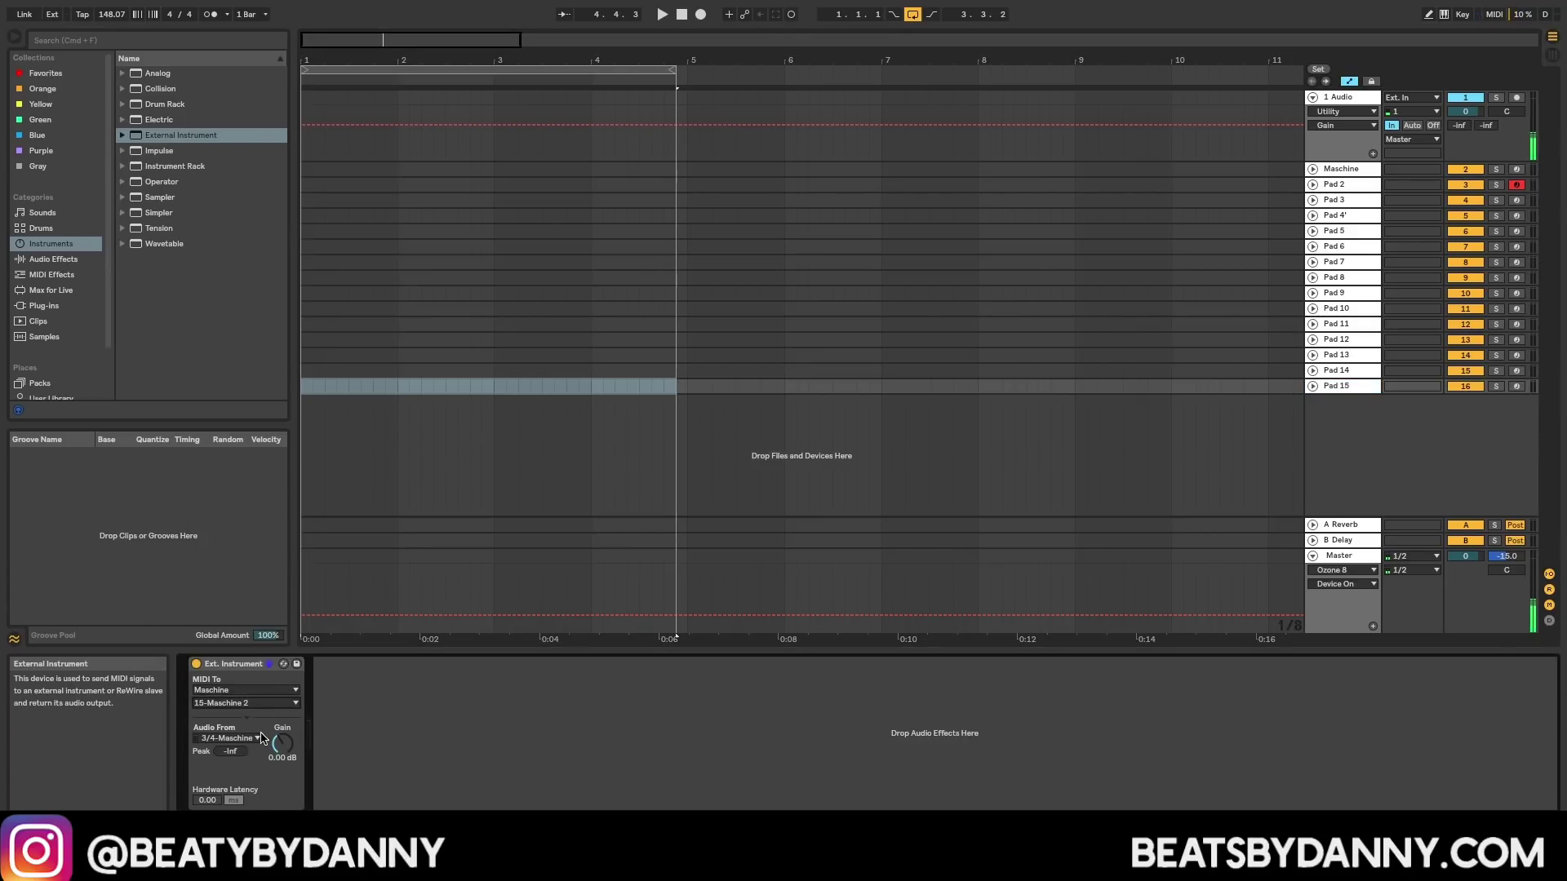
click(257, 739)
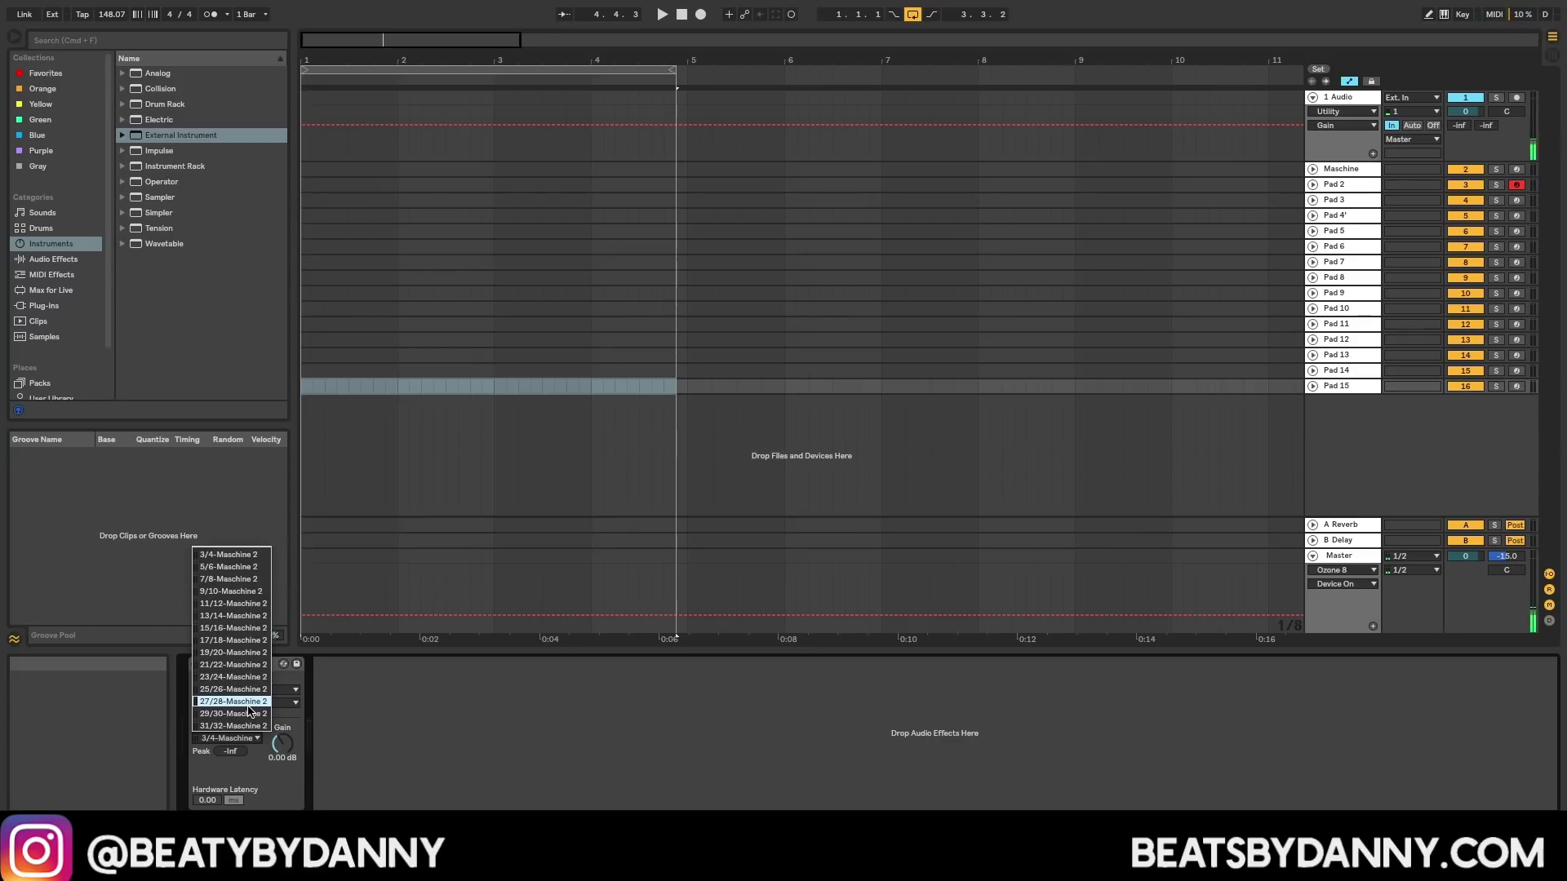
click(246, 717)
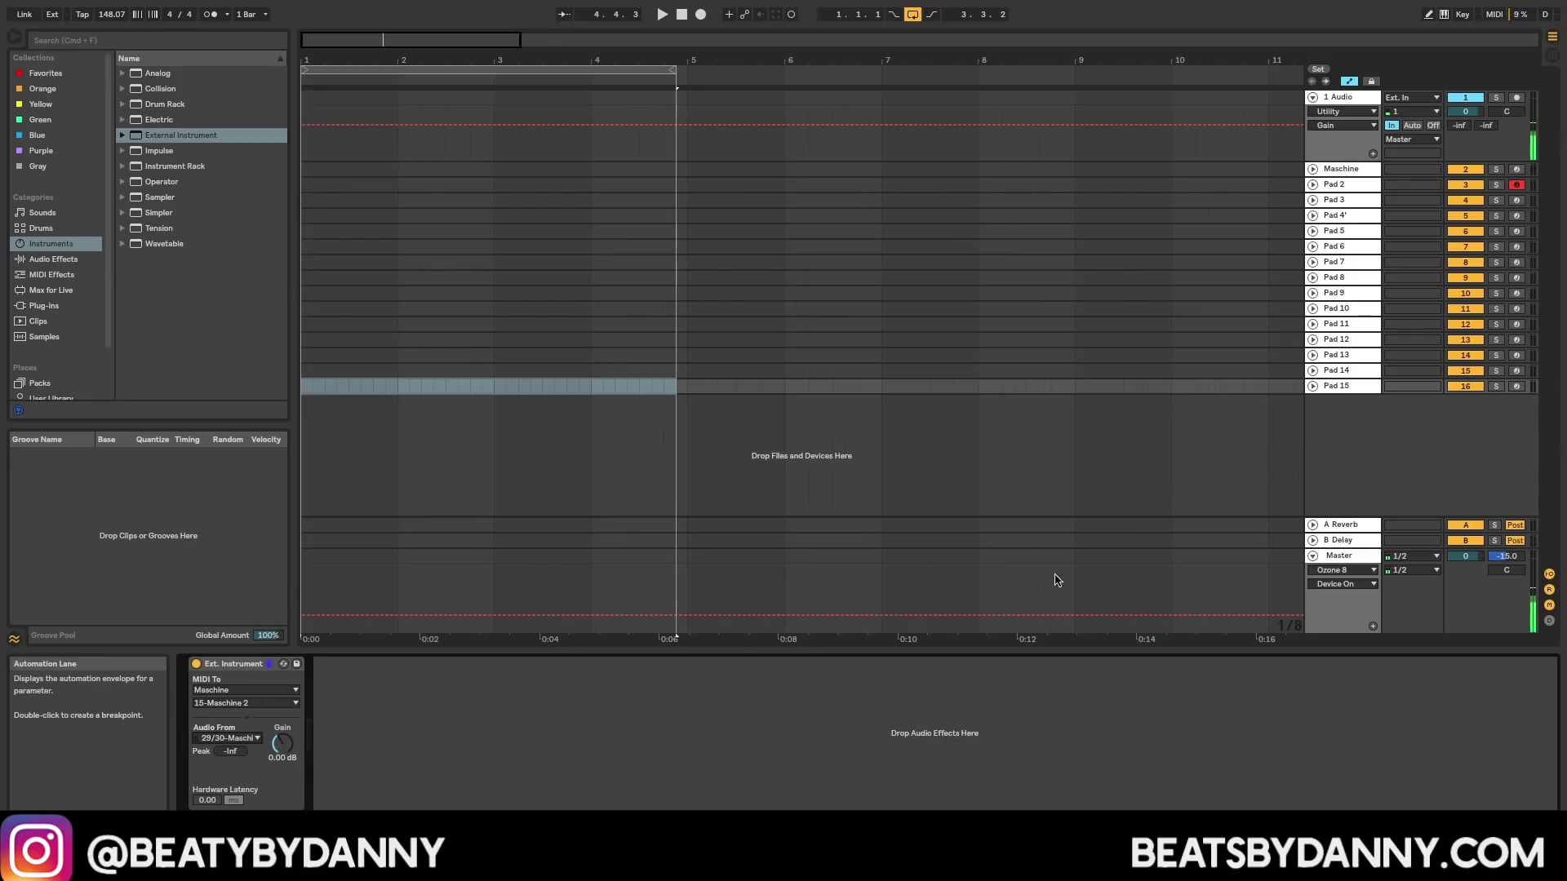
Step: Duplicate Pad 15 as Pad 16, with MIDI to channel 16 and audio from 31/32
click(1341, 387)
key(super+d)
key(super+r)
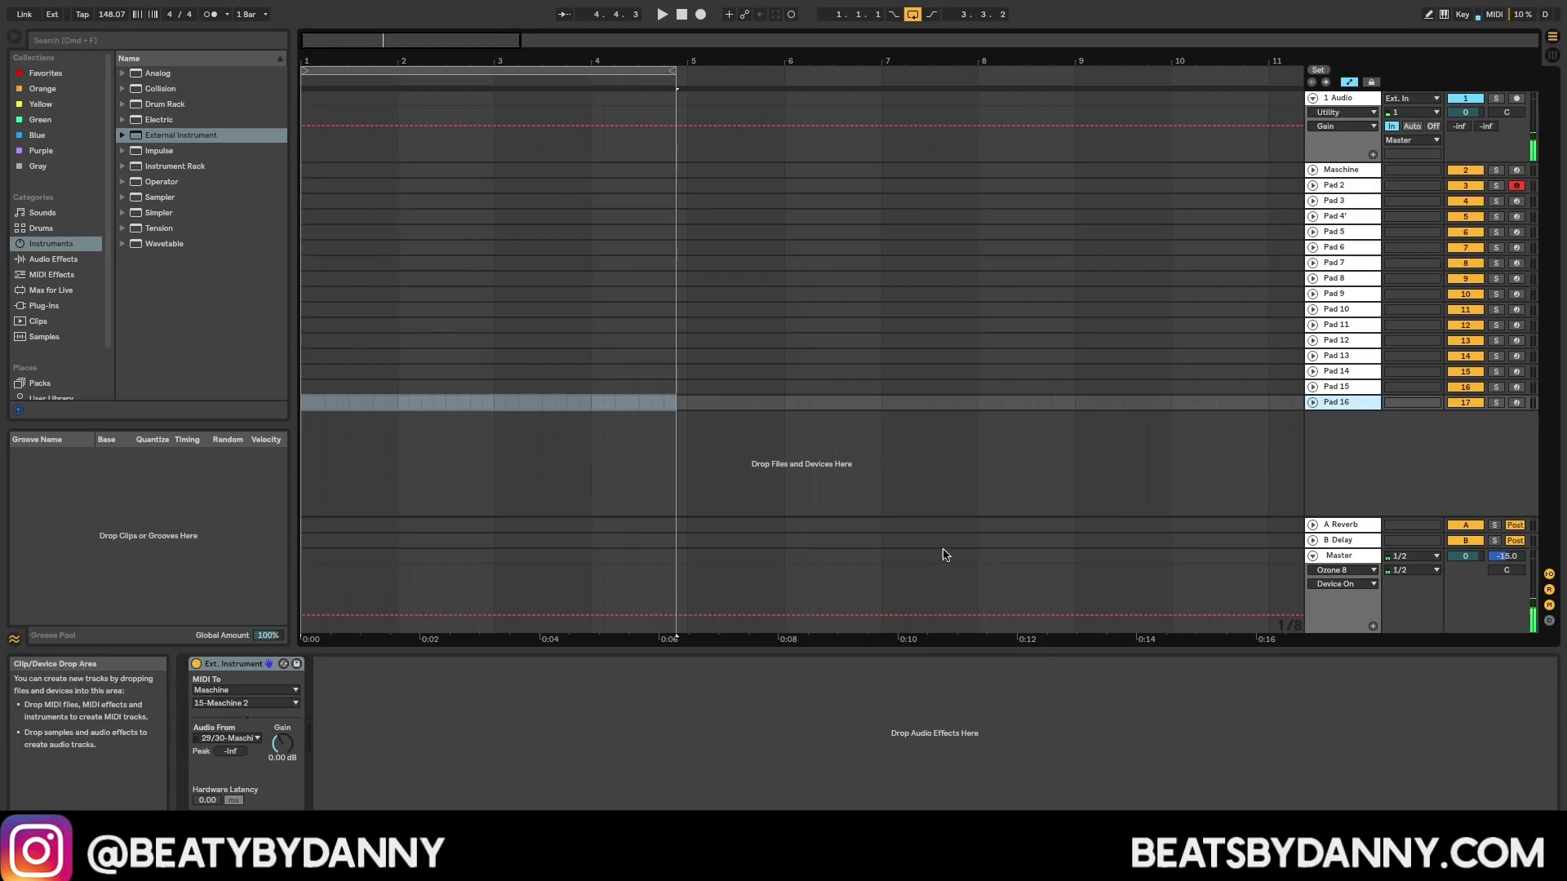
click(259, 704)
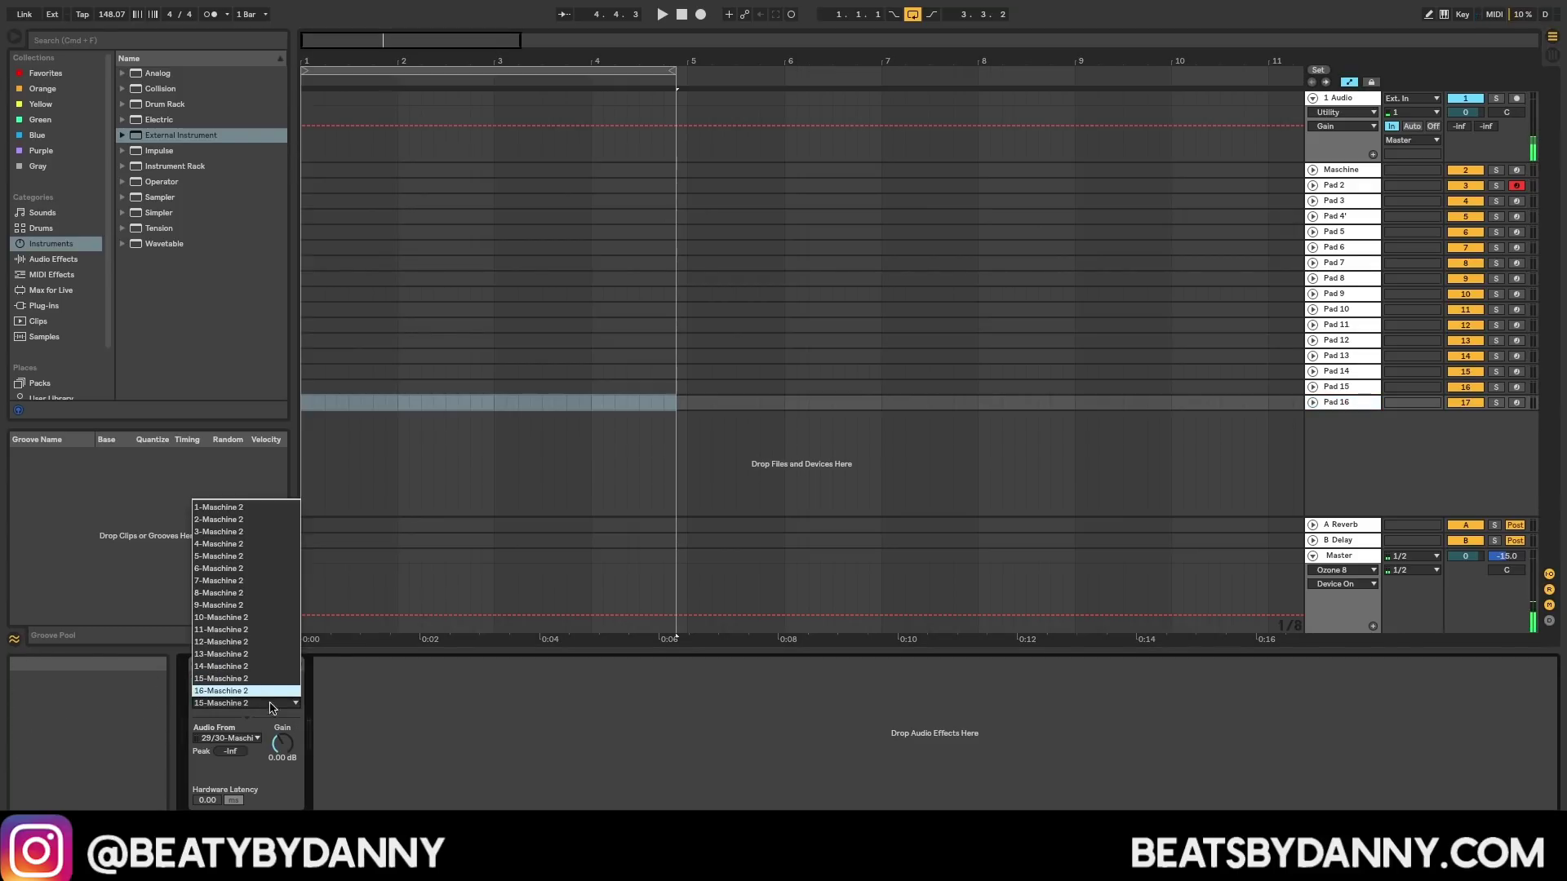
click(245, 691)
click(257, 738)
click(249, 726)
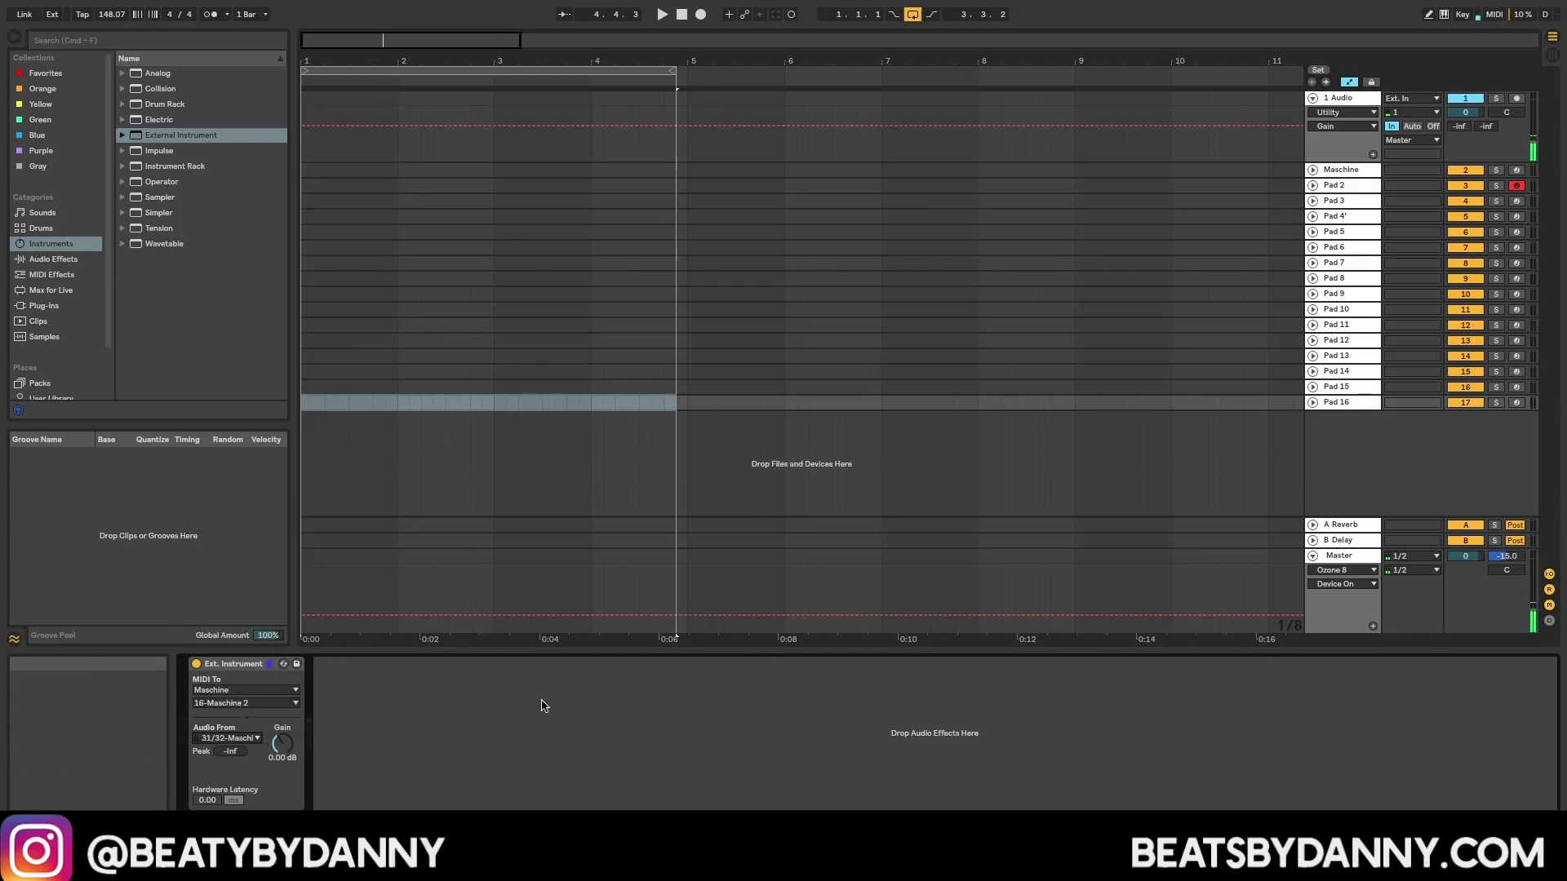
Step: Select Pad 16, then the Maschine track, to display its Maschine 2 plug-in device
click(1336, 402)
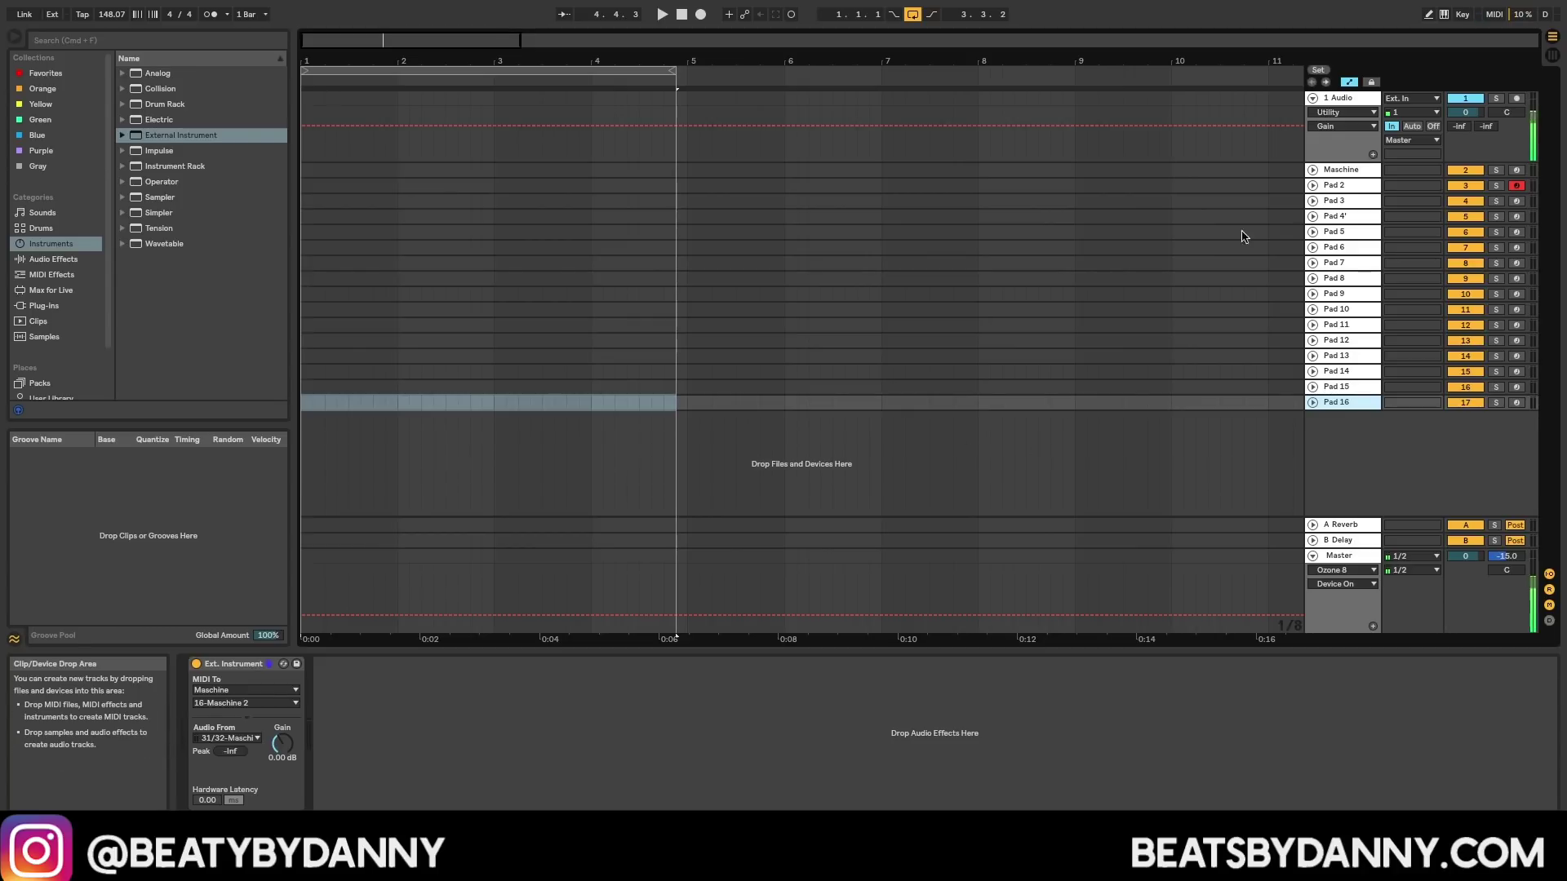
click(1339, 170)
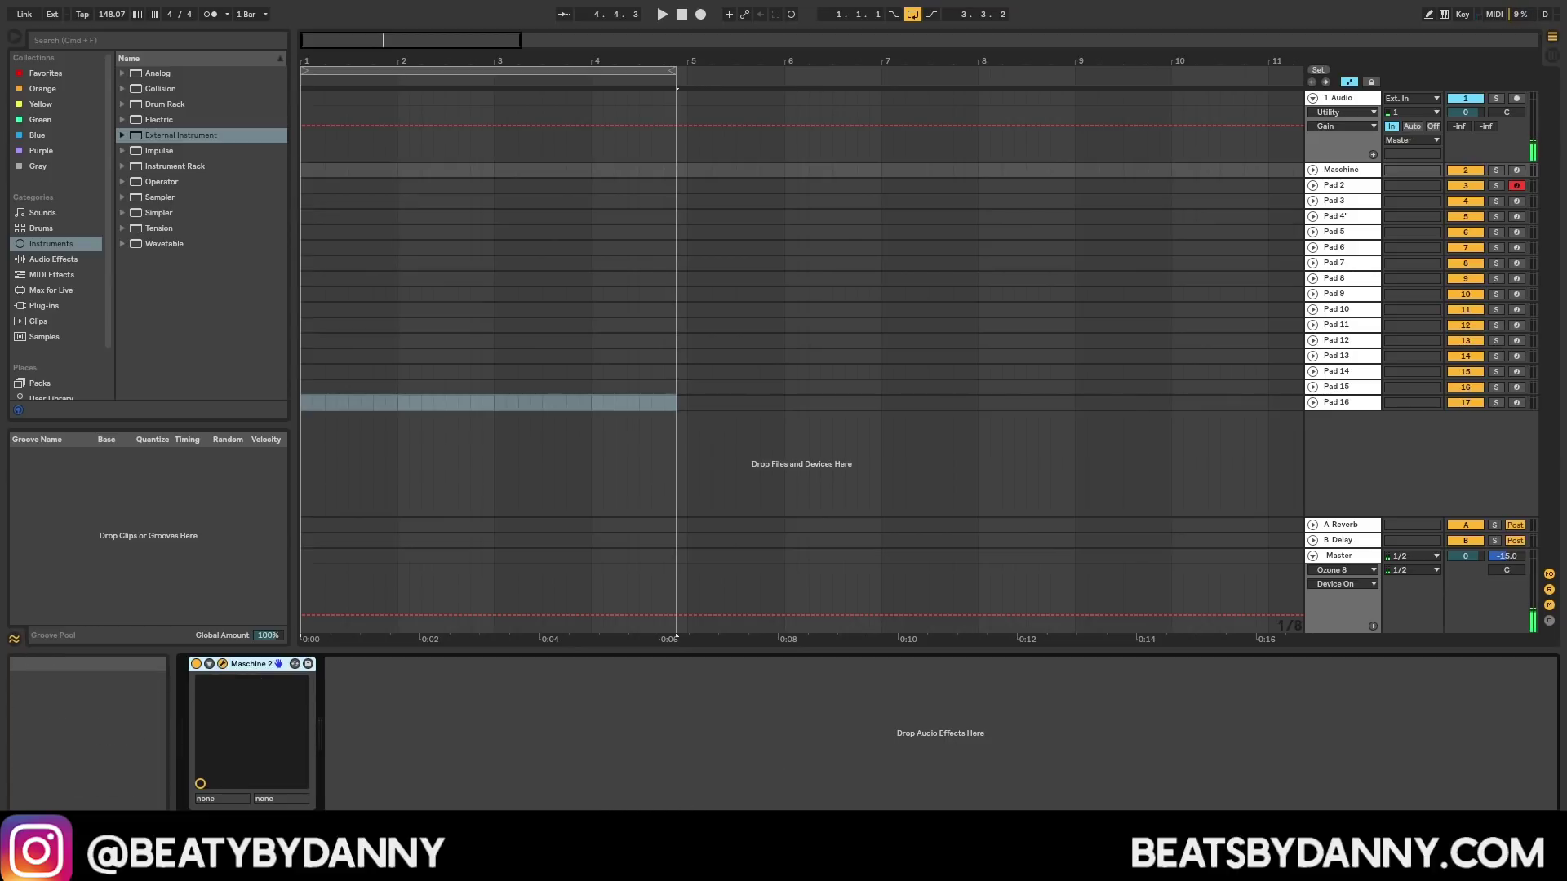
Step: In the Maschine 2 window, verify Sound 2's output and keep Pad 2's audio at 3/4-Maschine 2
key(super+alt+p)
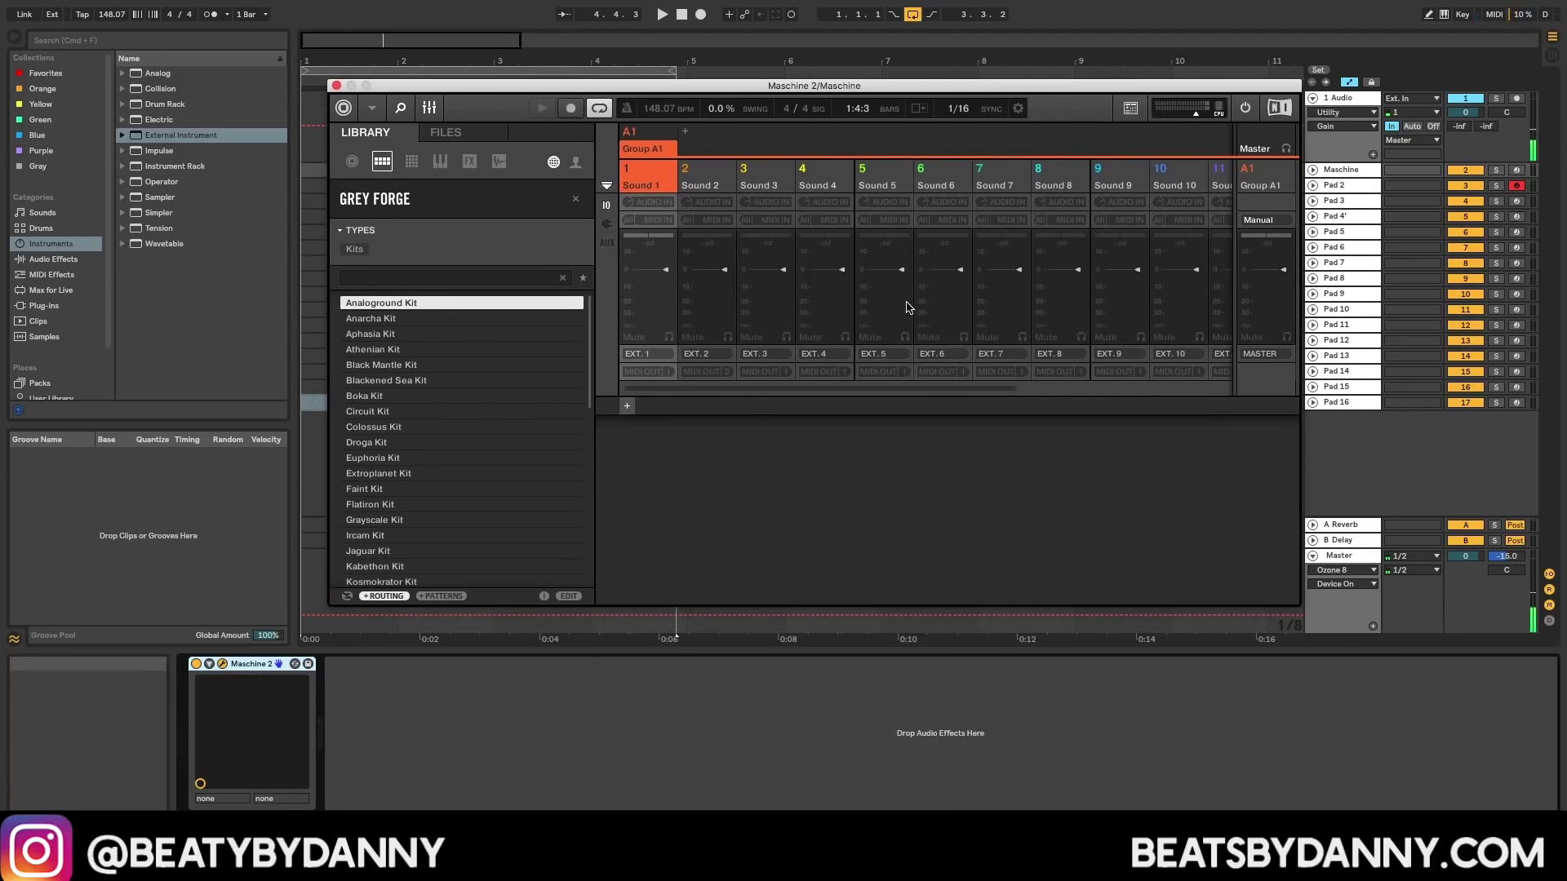
drag(1063, 90, 980, 83)
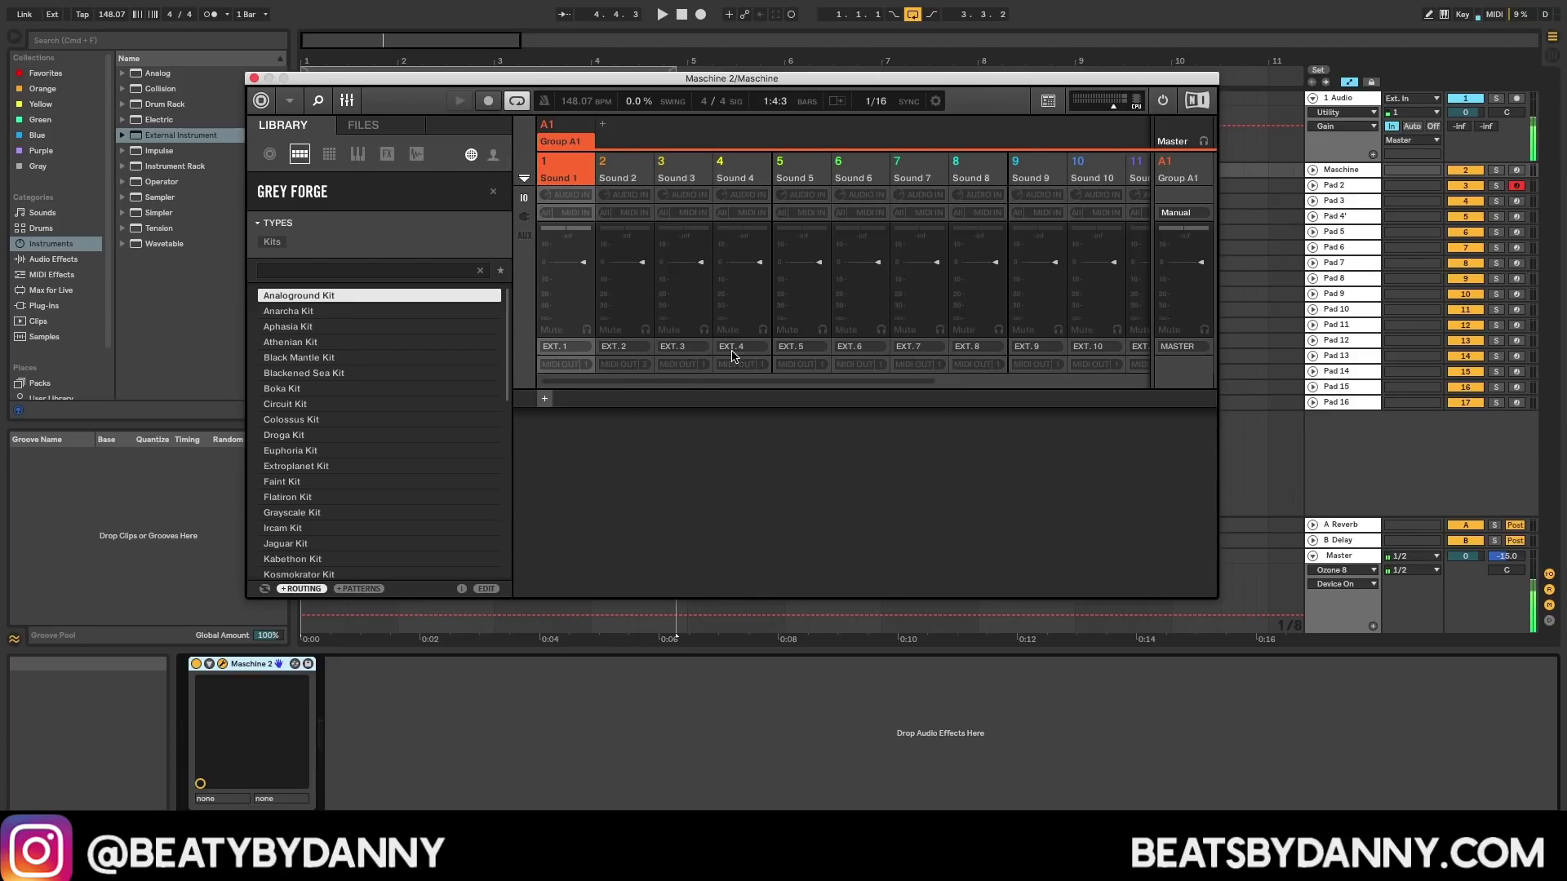
click(617, 347)
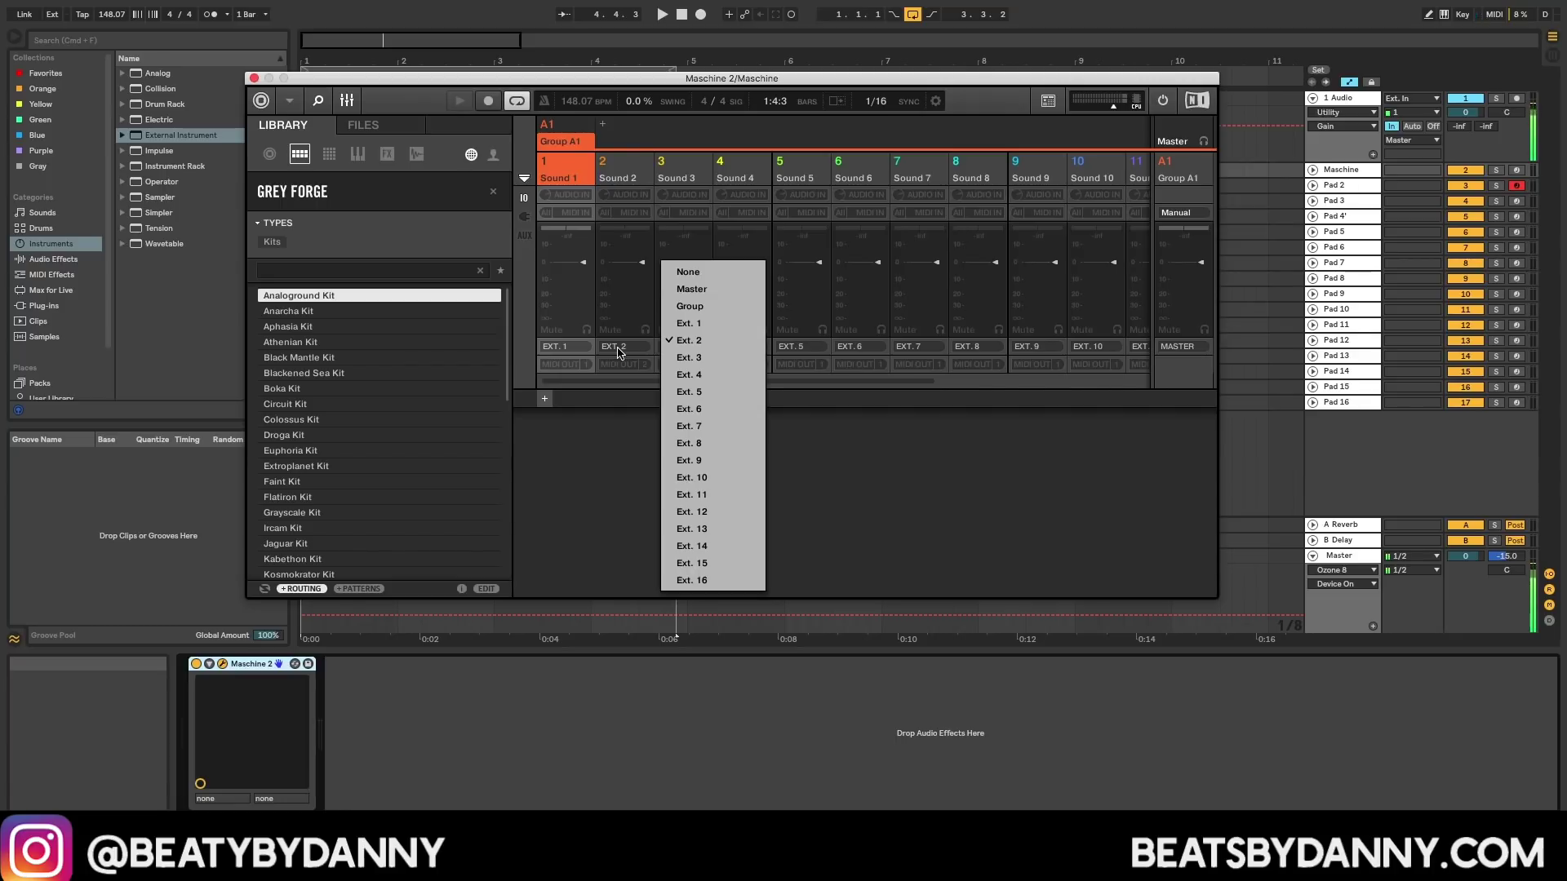
click(1351, 188)
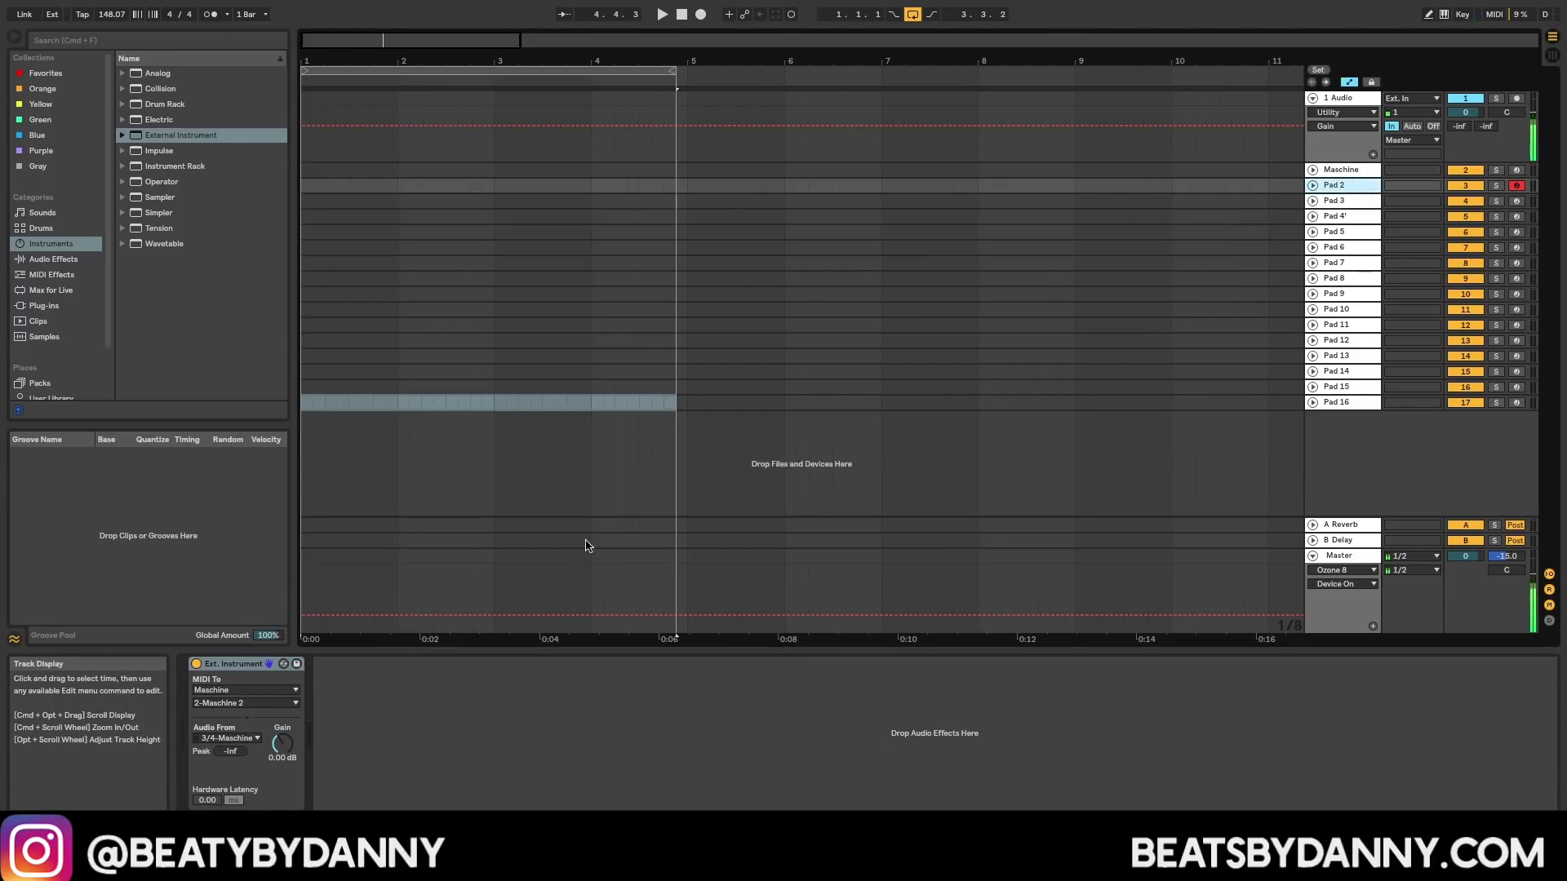
click(244, 740)
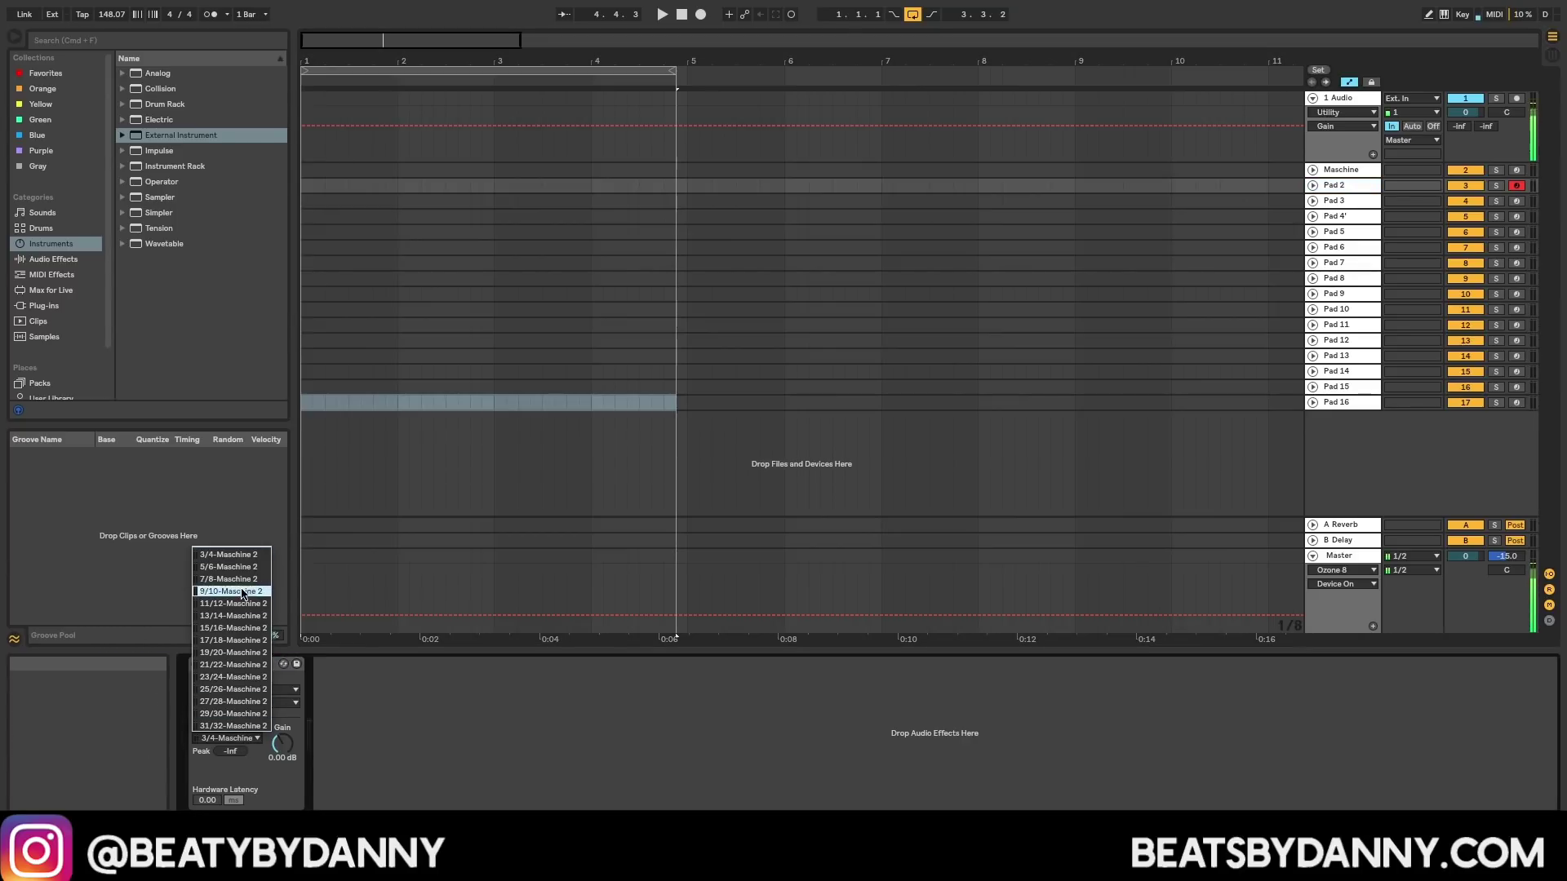
click(261, 560)
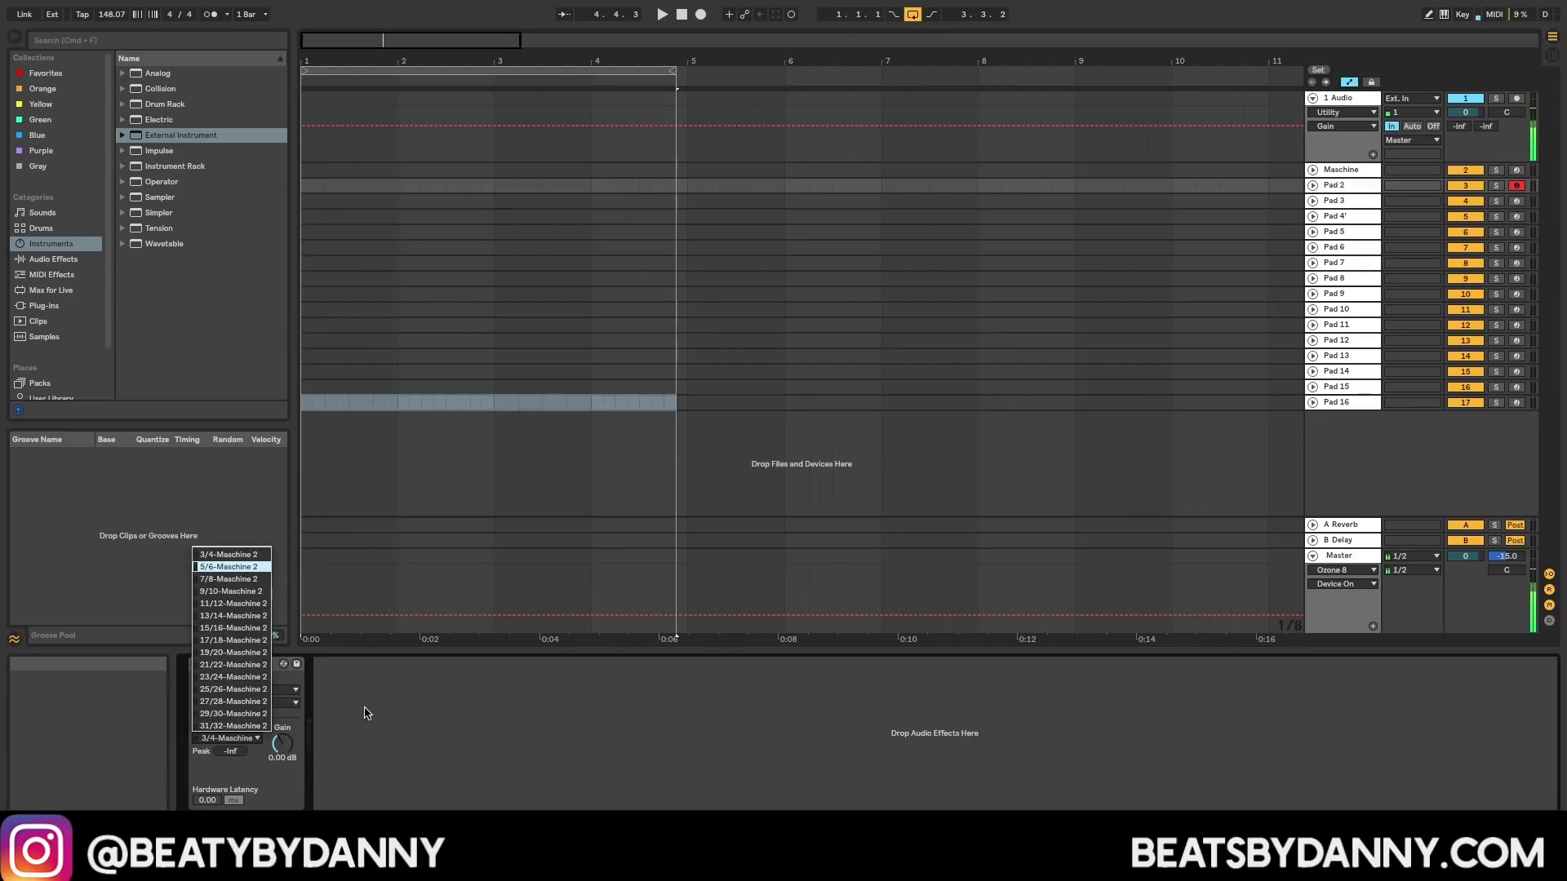
click(824, 430)
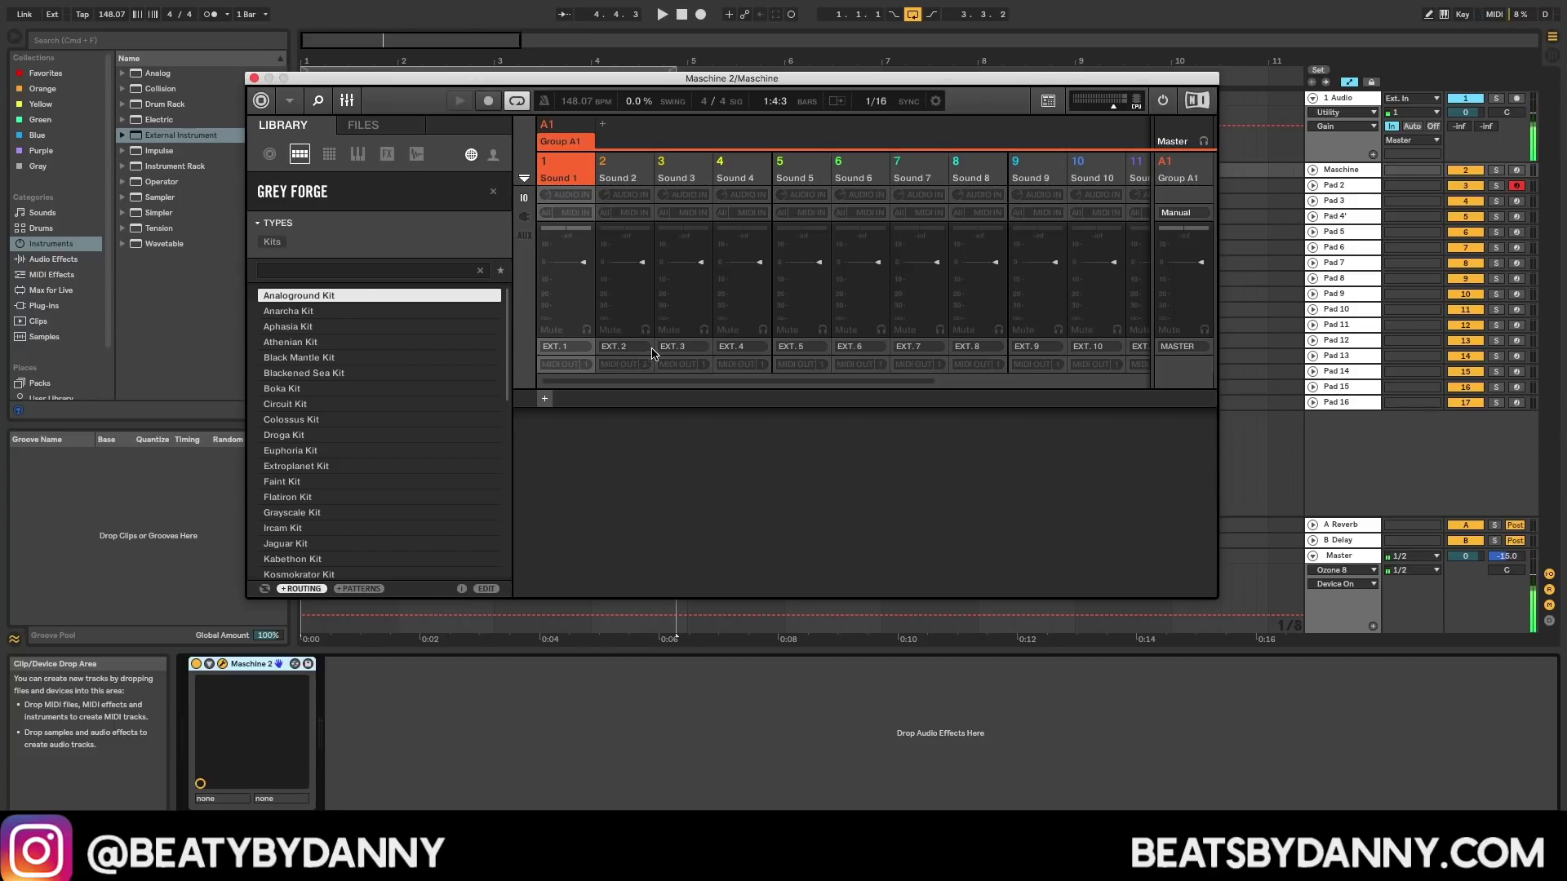
Step: Load the Aphasia Kit into Maschine 2, keeping the pad routing
key(Down)
key(Down)
key(Return)
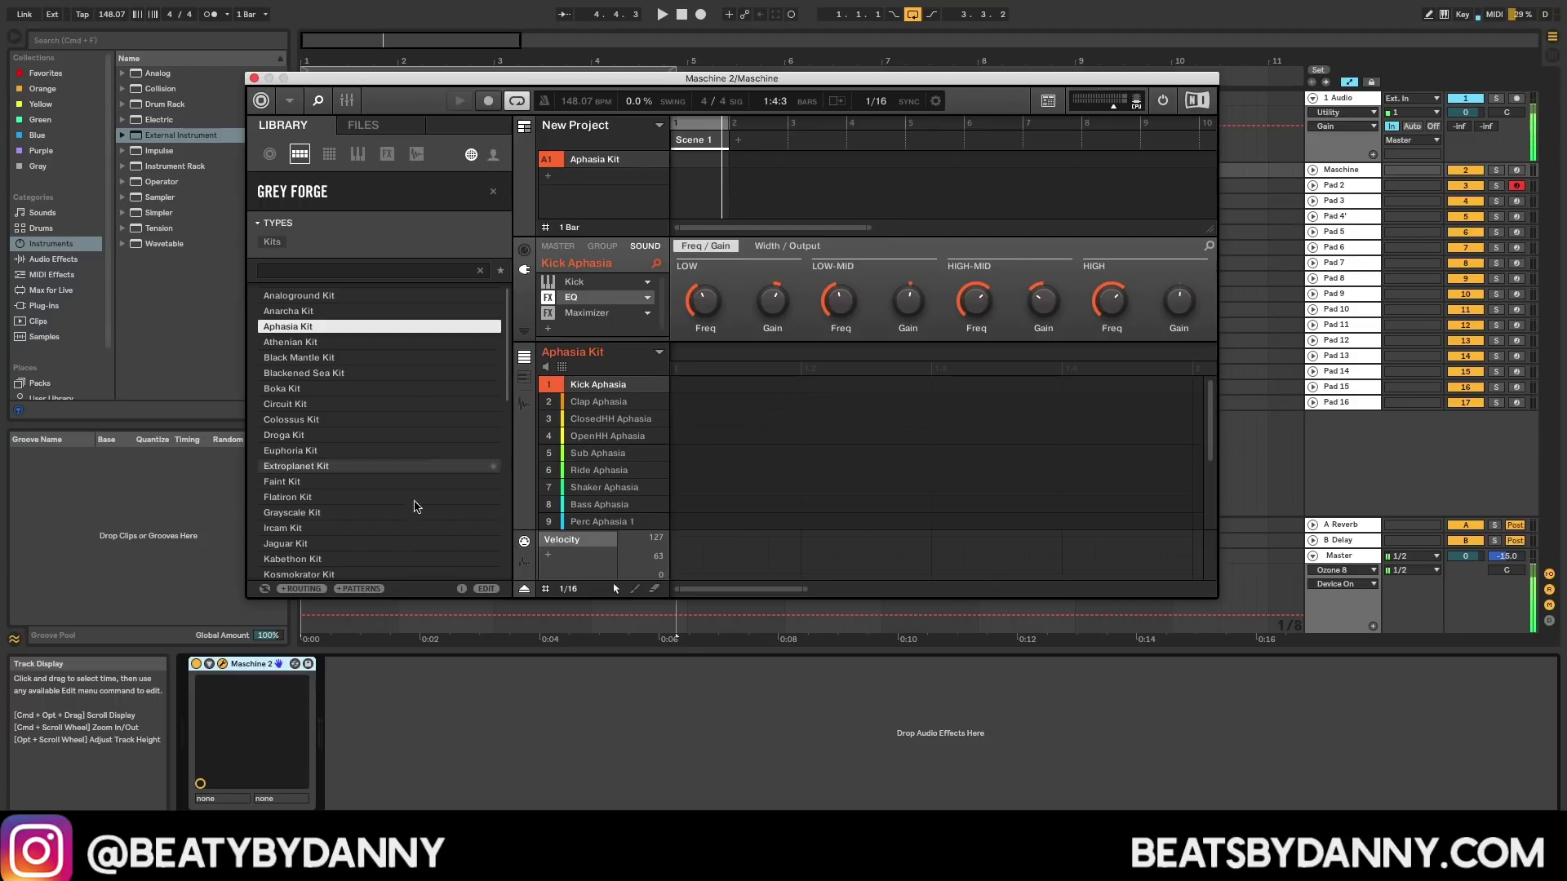
click(301, 589)
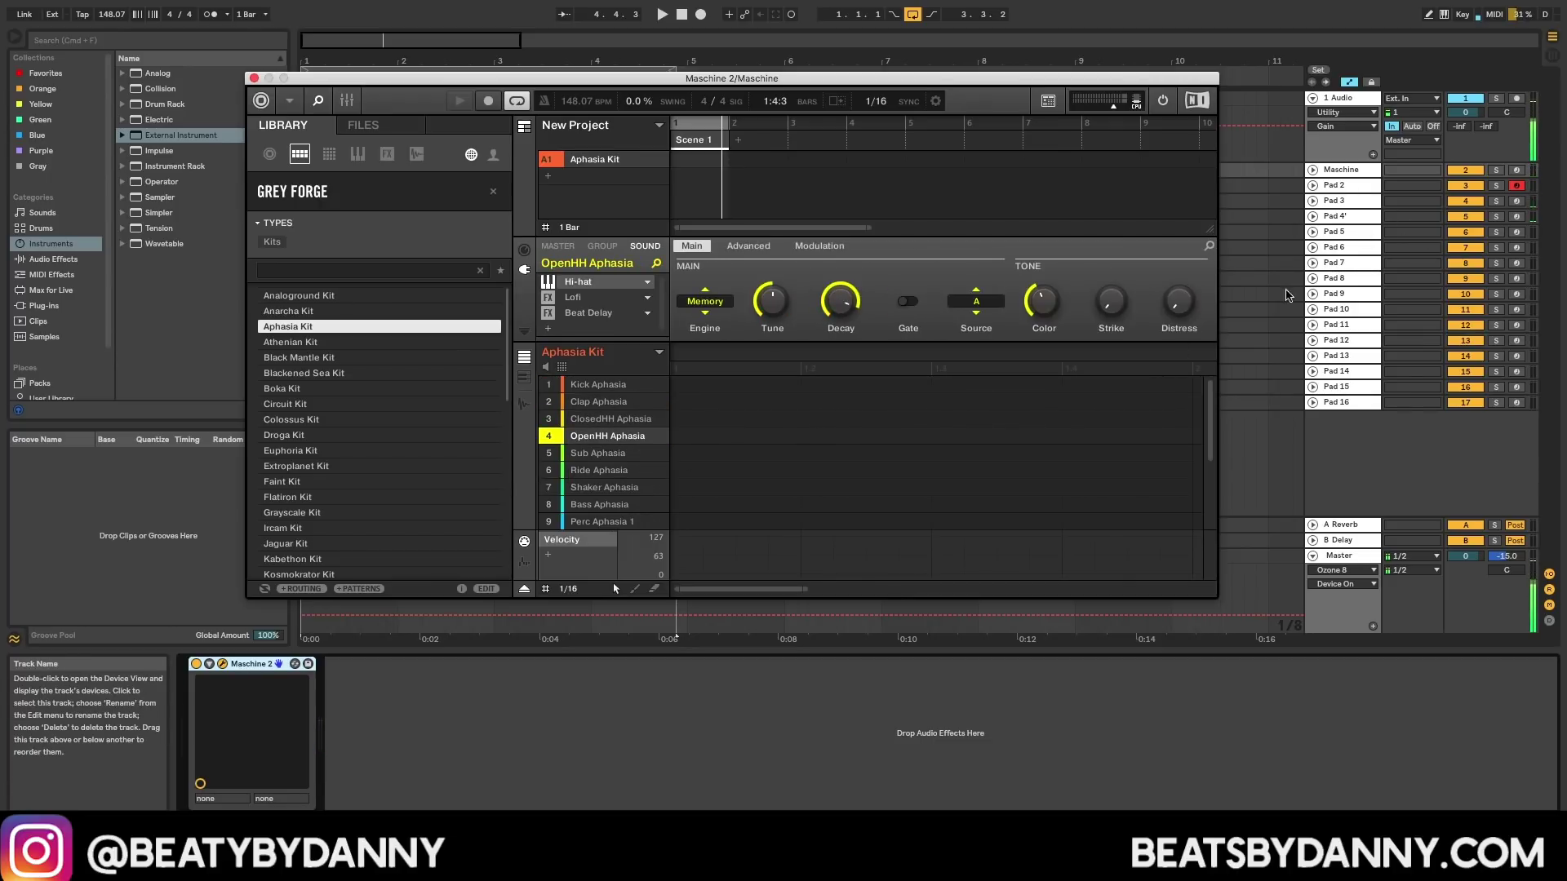
key(Tab)
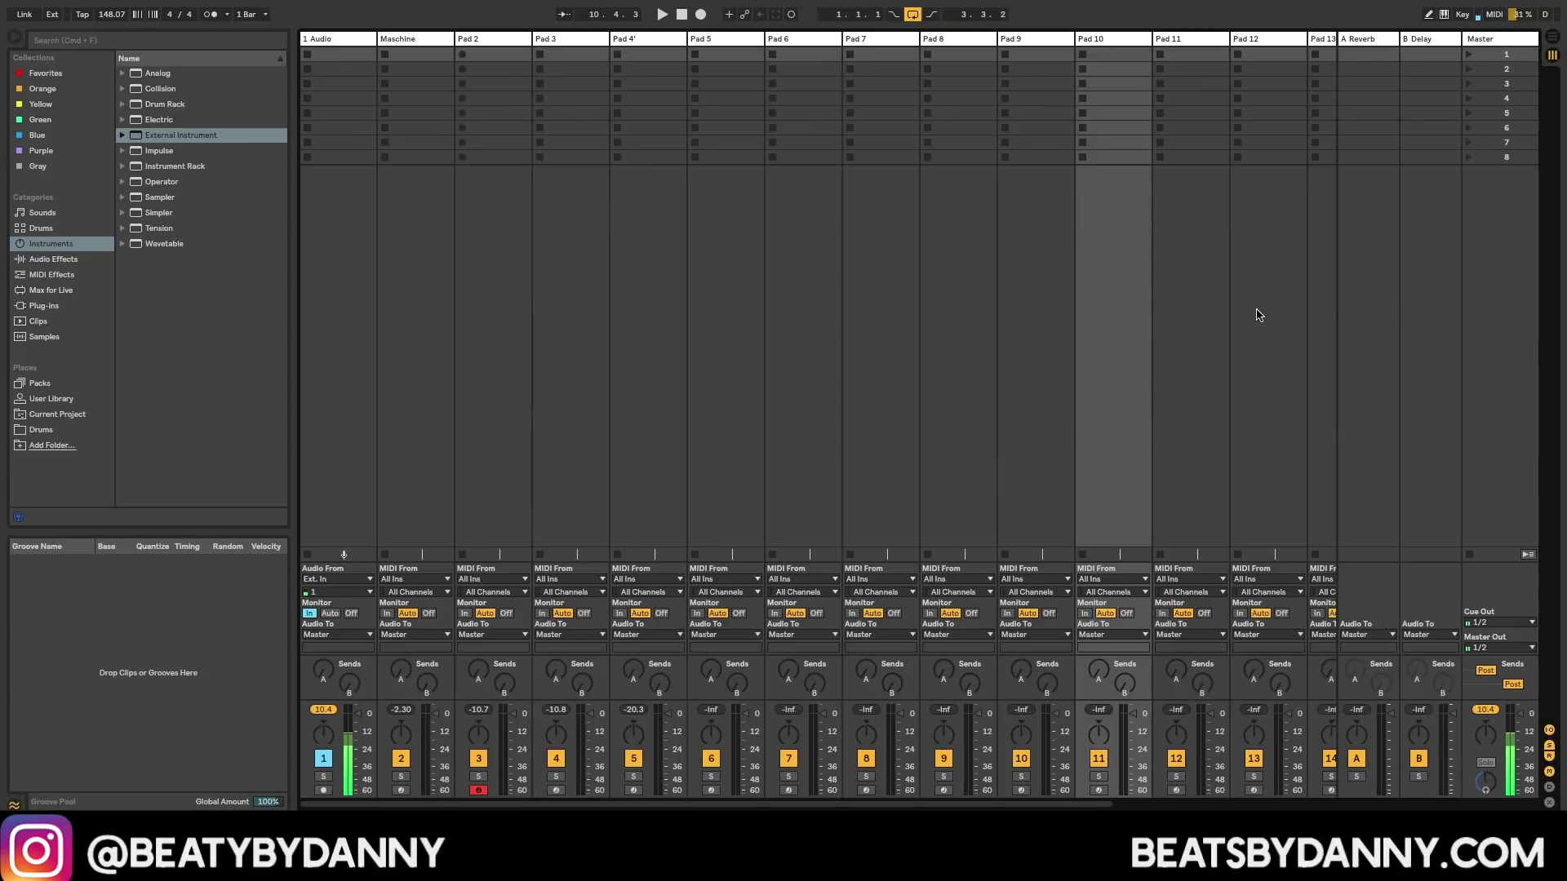
Step: Add two Clap Aphasia hits to Pattern 1 in Maschine 2 and play the pattern
click(384, 39)
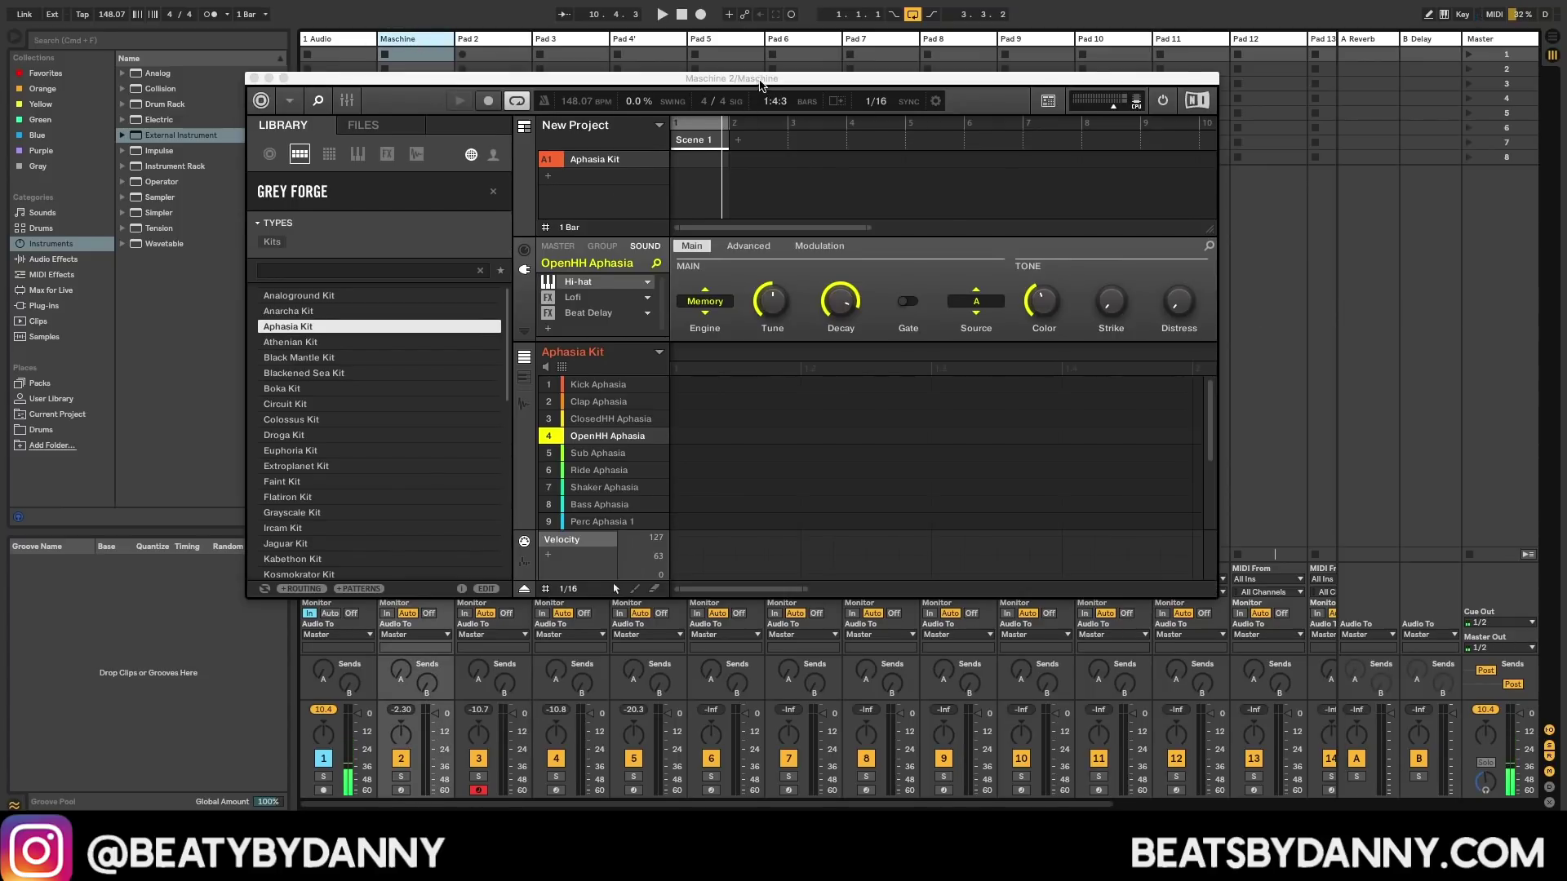
drag(759, 84, 712, 89)
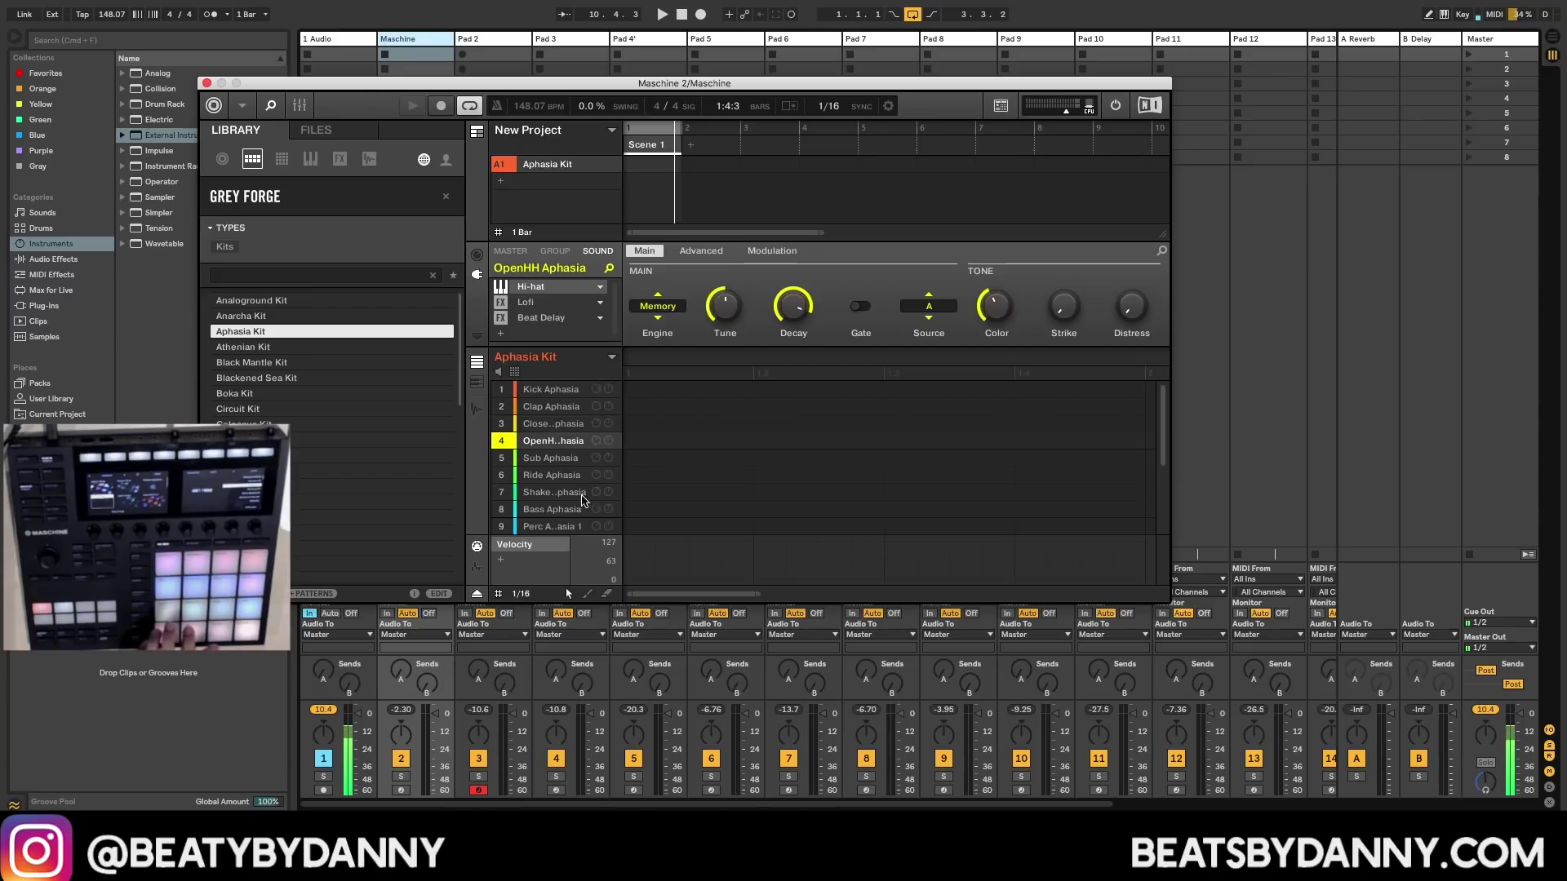
click(747, 409)
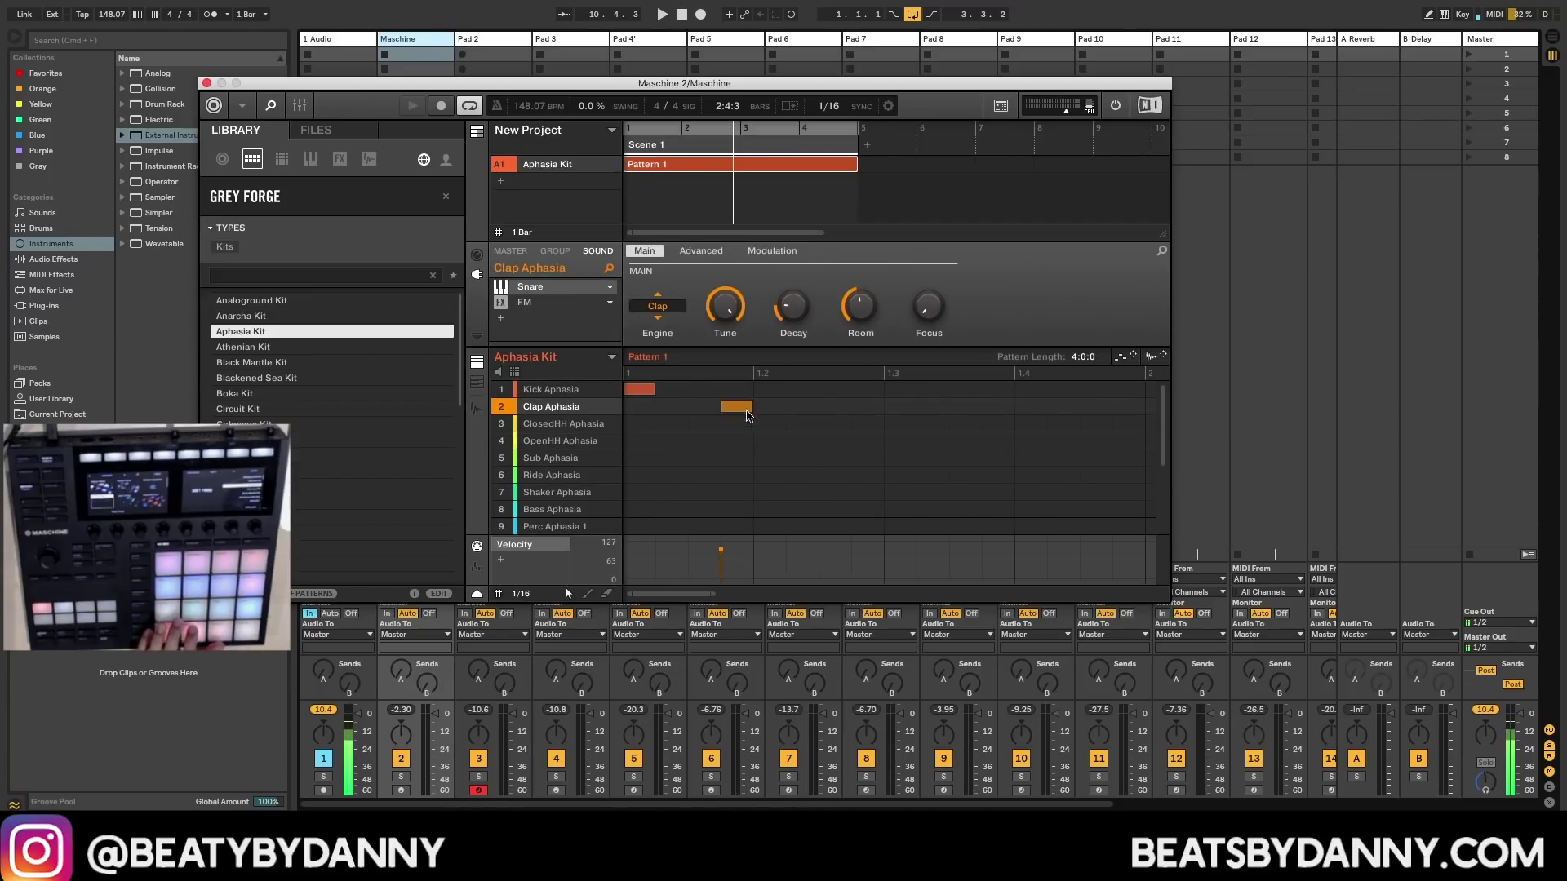
mouse_move(743, 408)
mouse_down()
mouse_move(775, 410)
mouse_move(742, 411)
mouse_up()
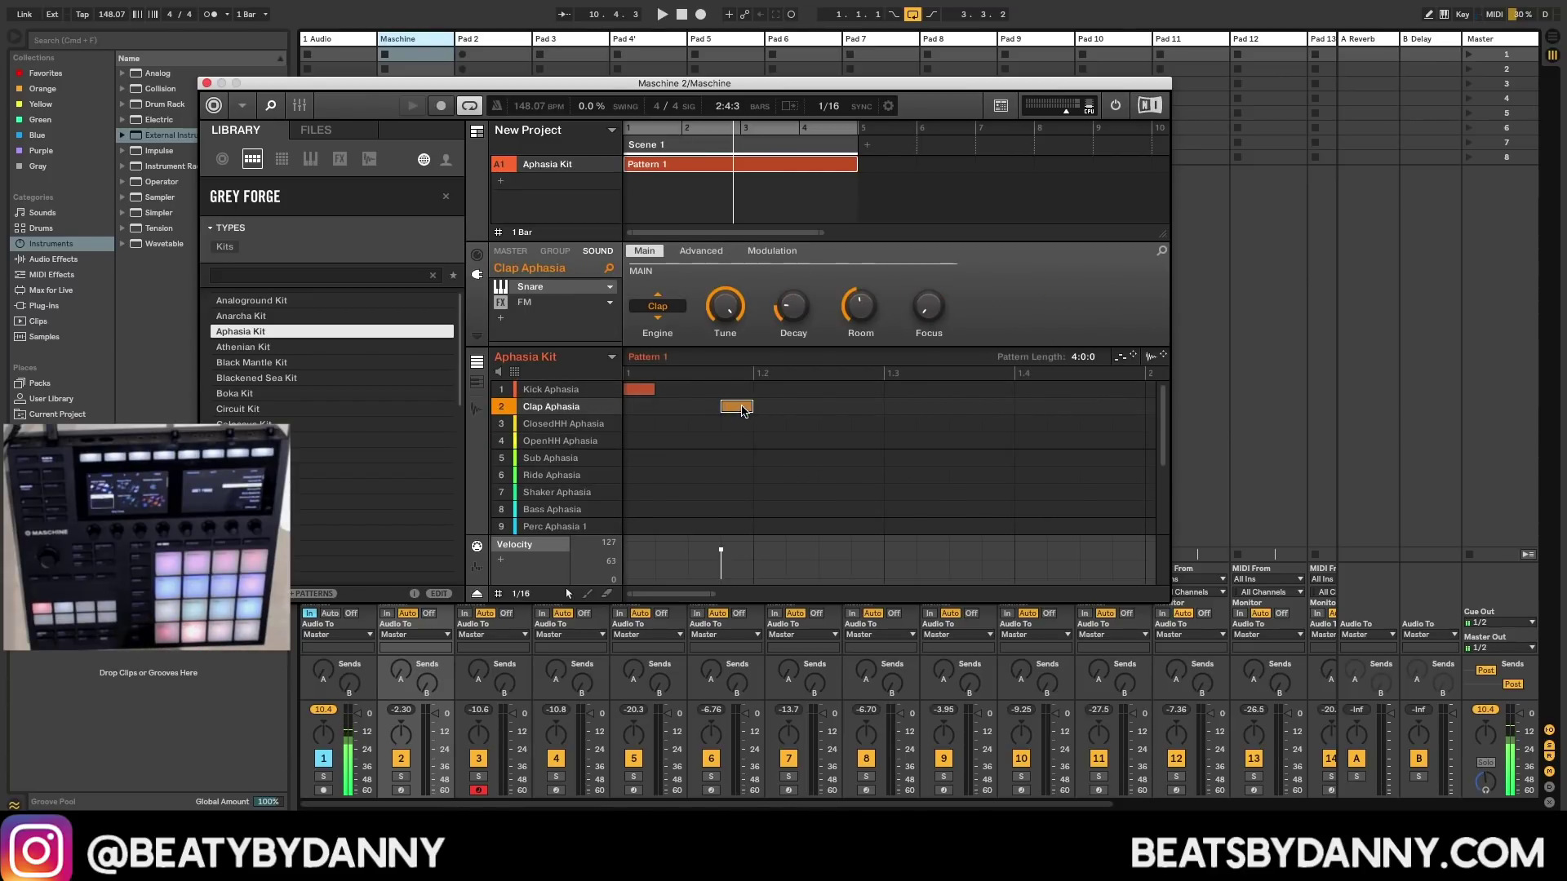
click(847, 412)
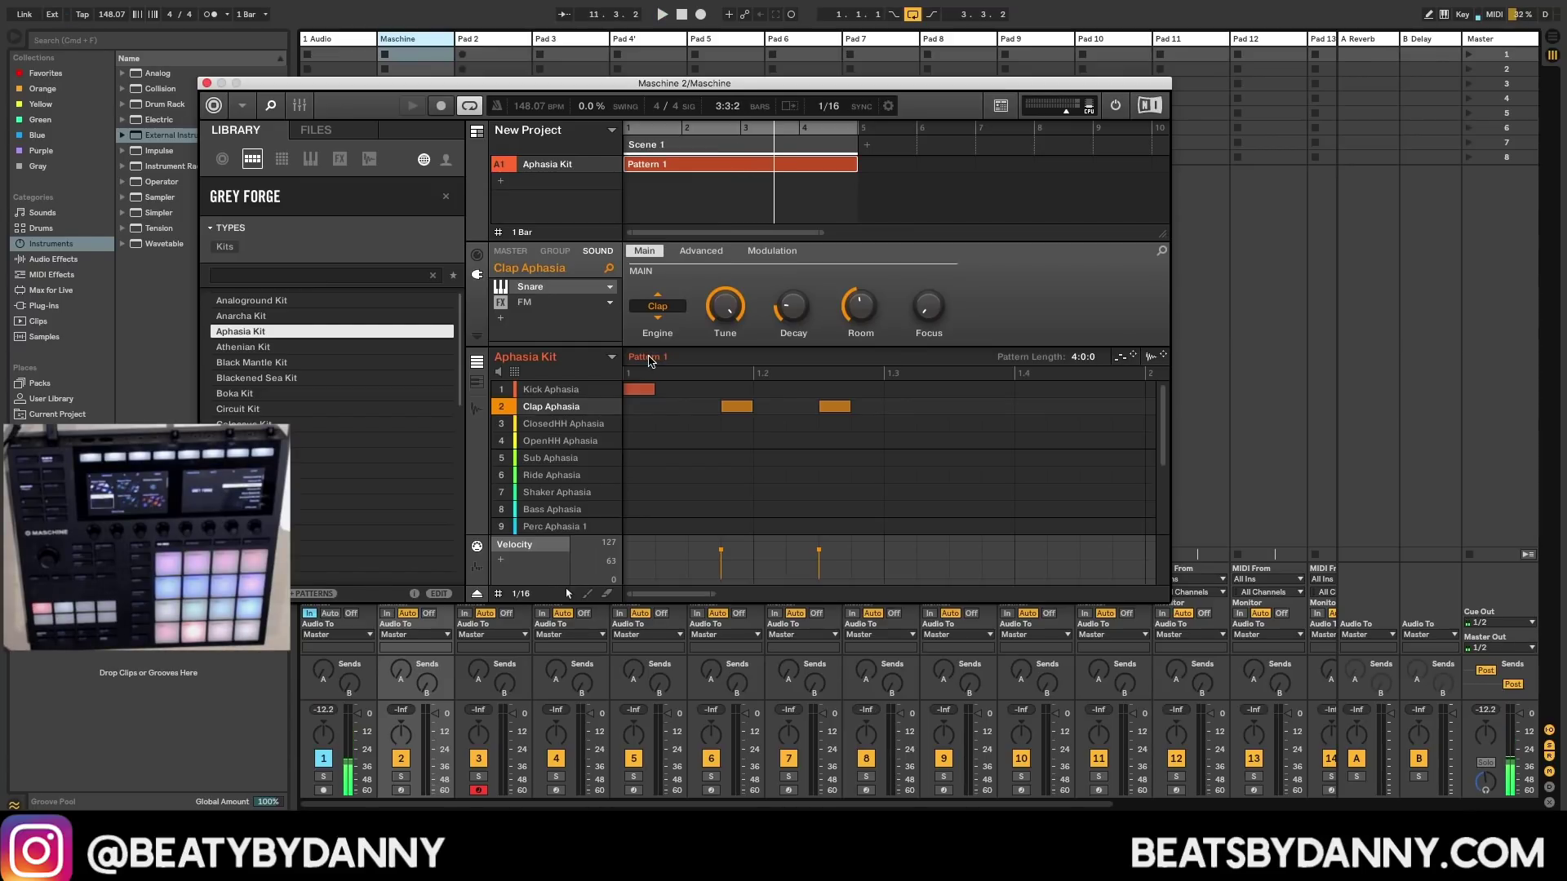
key(space)
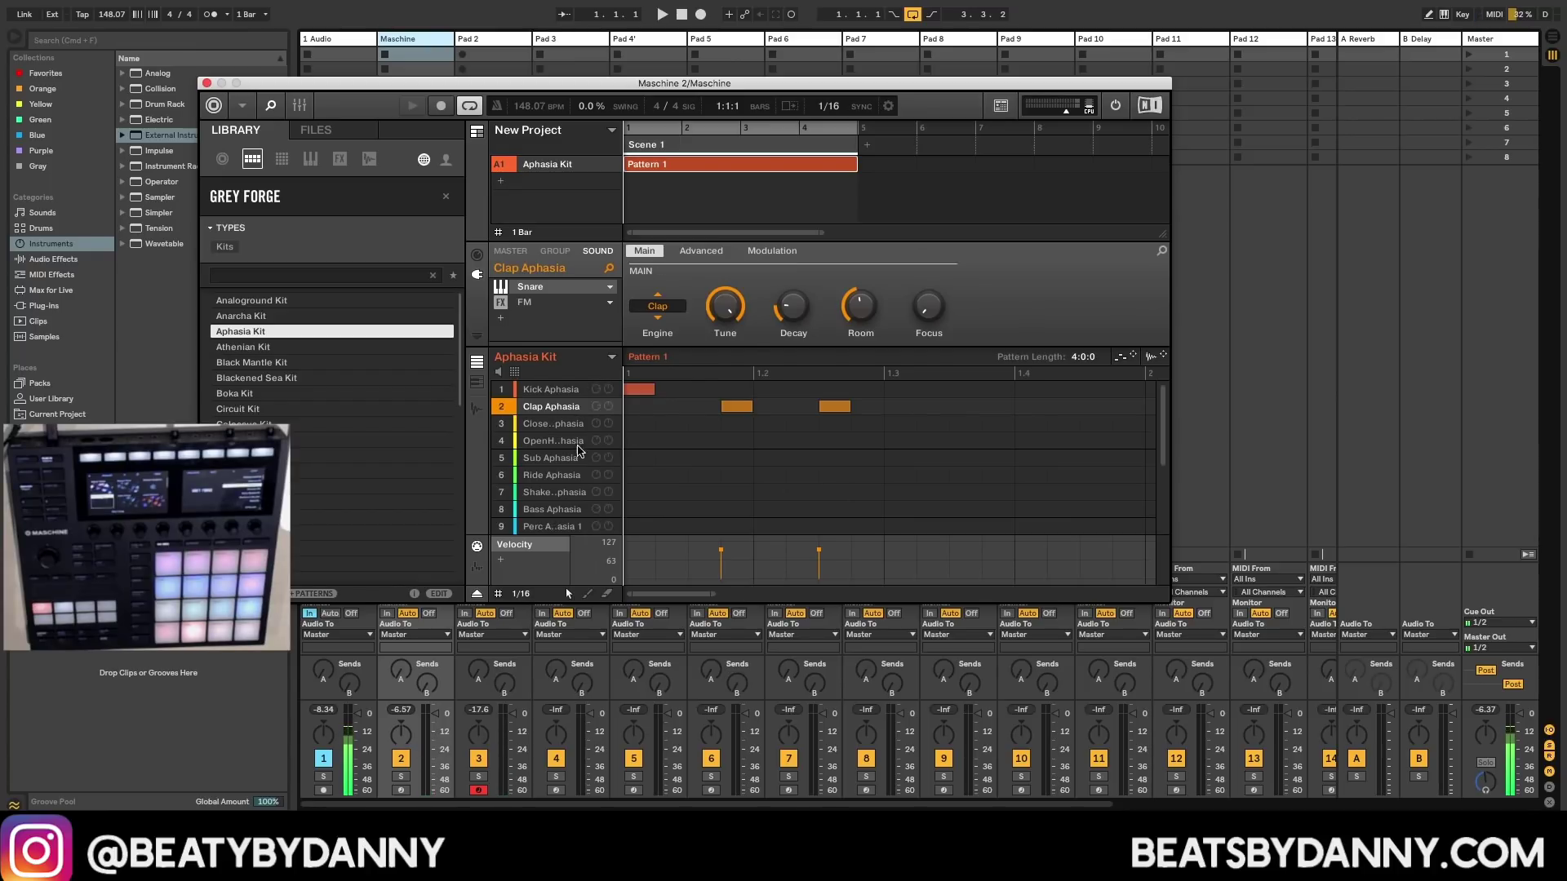
key(space)
key(space)
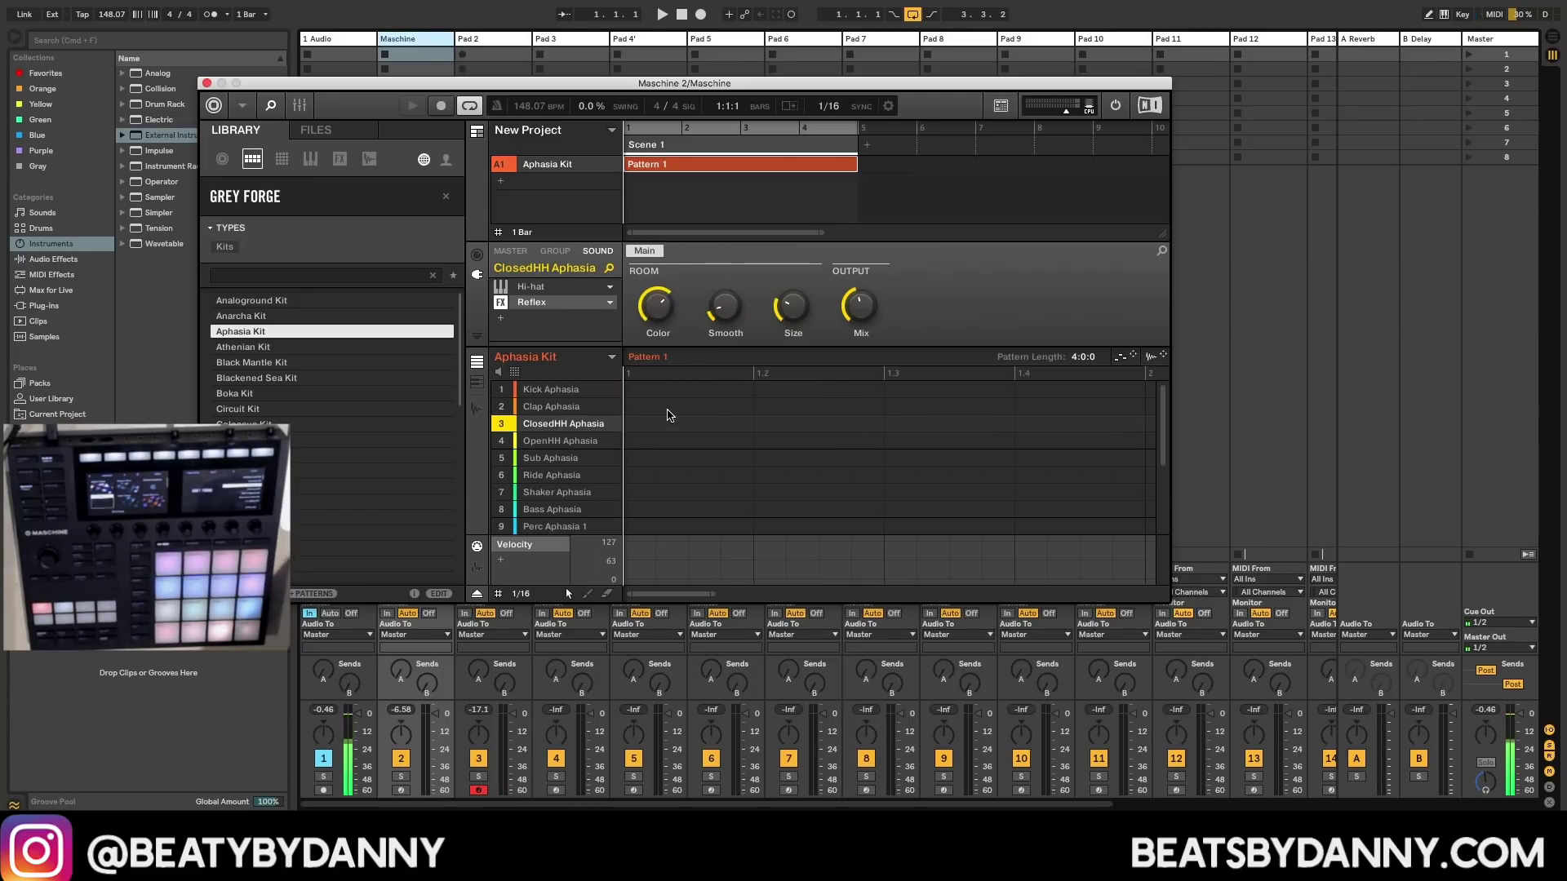
Step: Create an empty MIDI clip over bars 1–5 on the Maschine track
key(Tab)
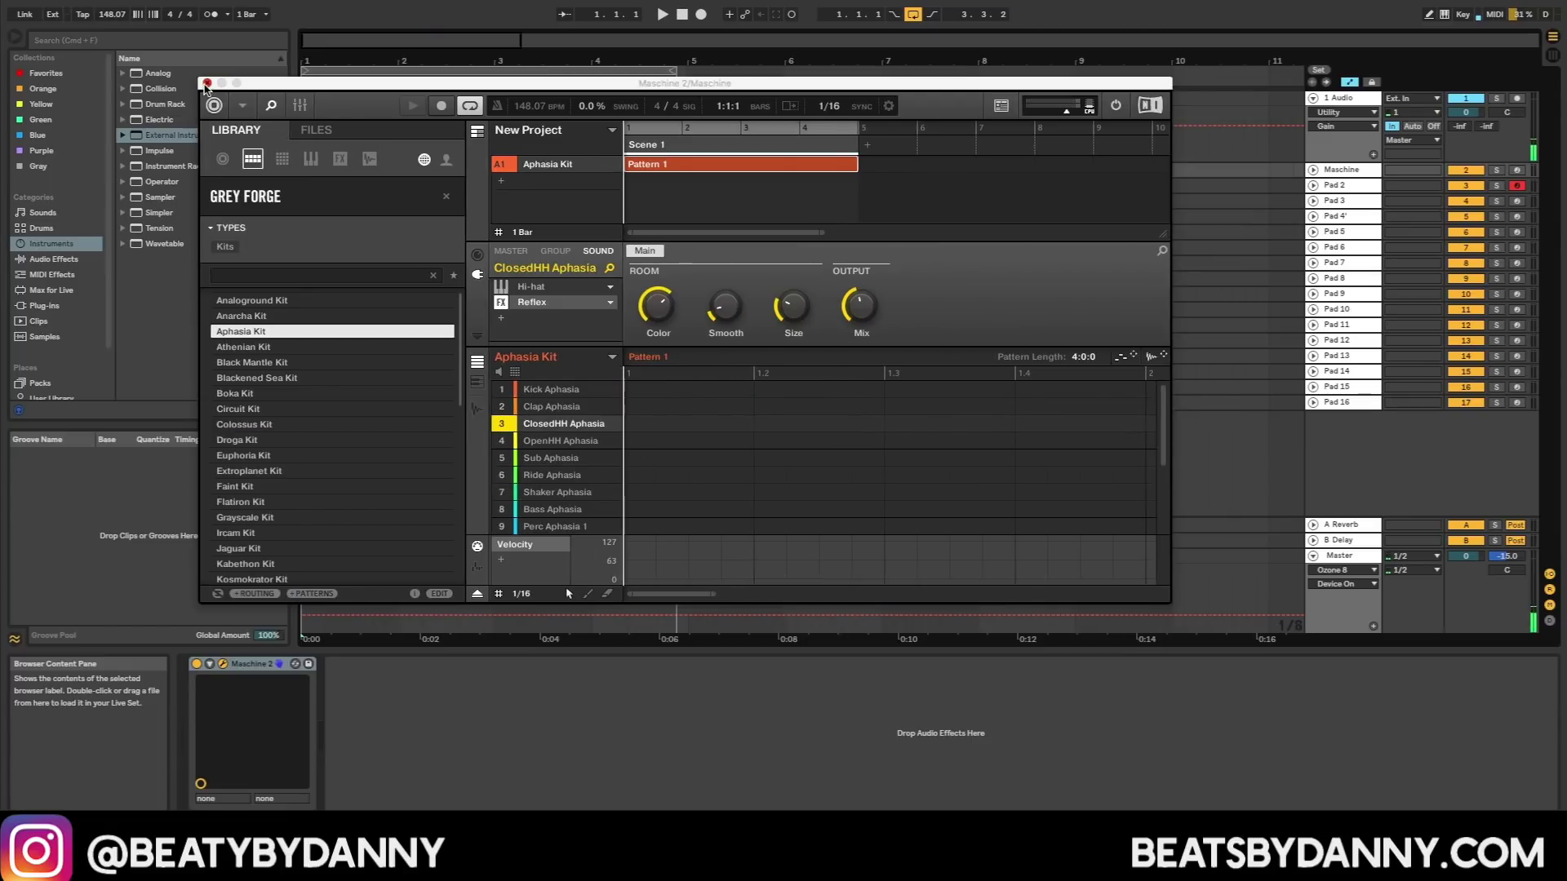
key(super+alt+p)
drag(306, 171, 674, 173)
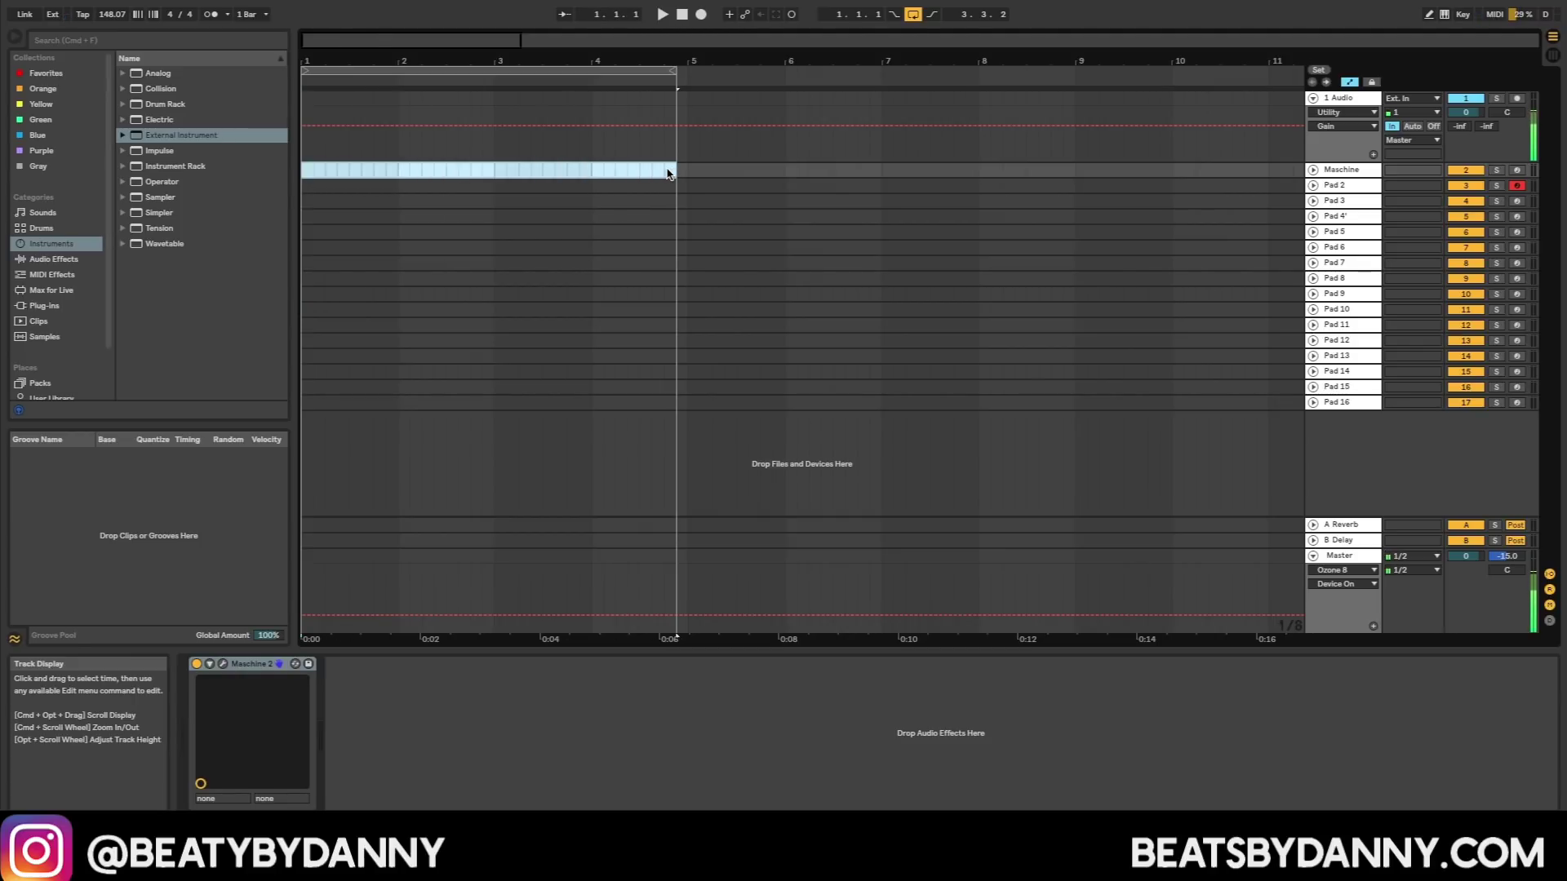
key(super+shift+m)
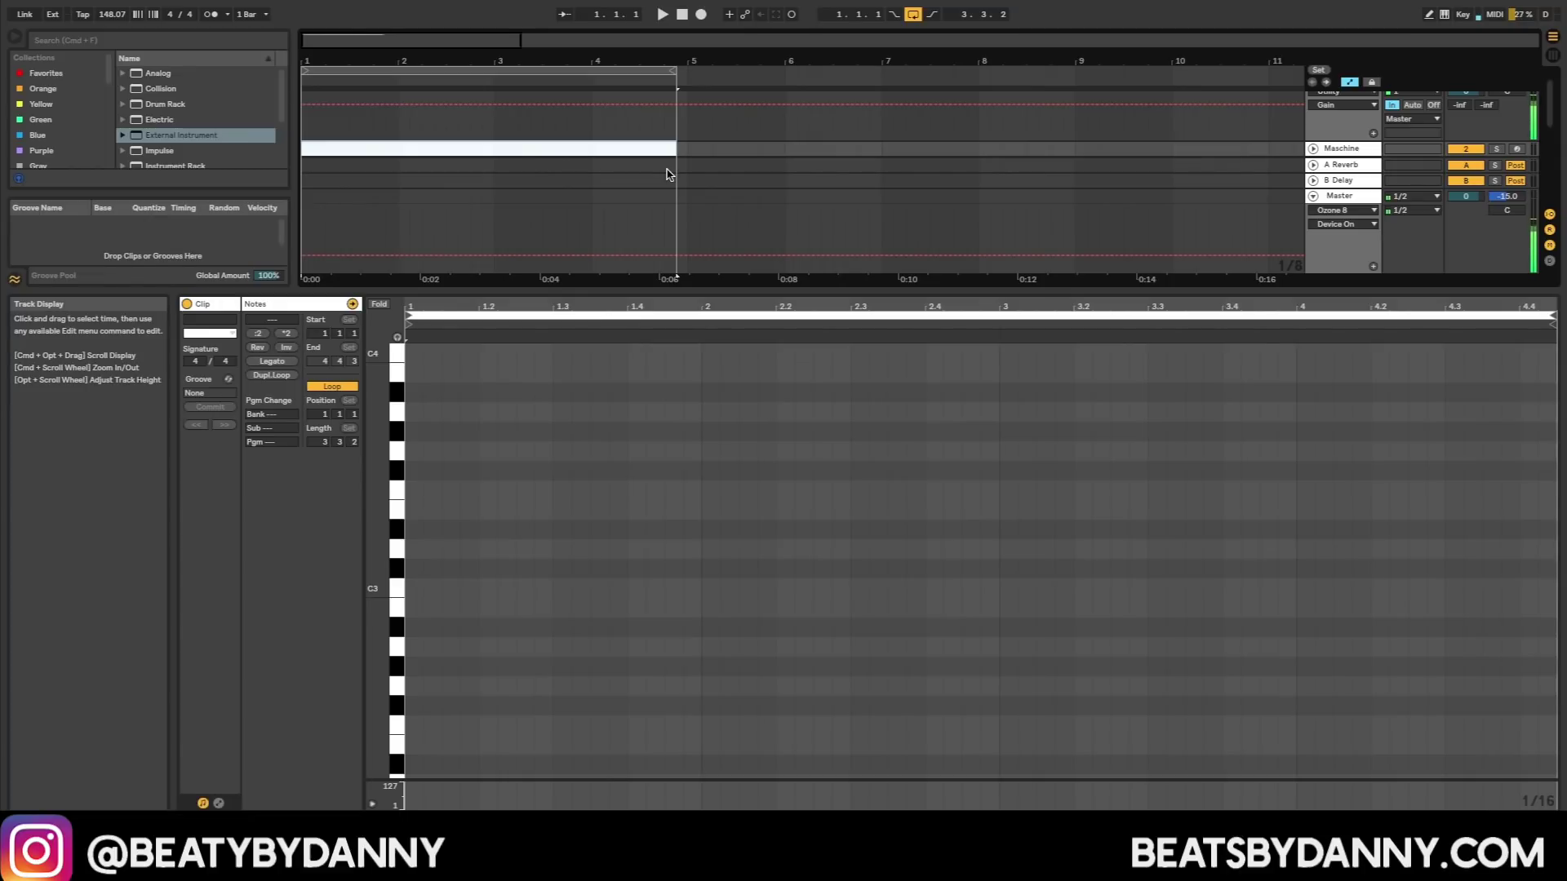
Step: Draw four test E3 notes, delete them all, and show the Maschine track's devices
double_click(415, 511)
double_click(451, 510)
double_click(506, 510)
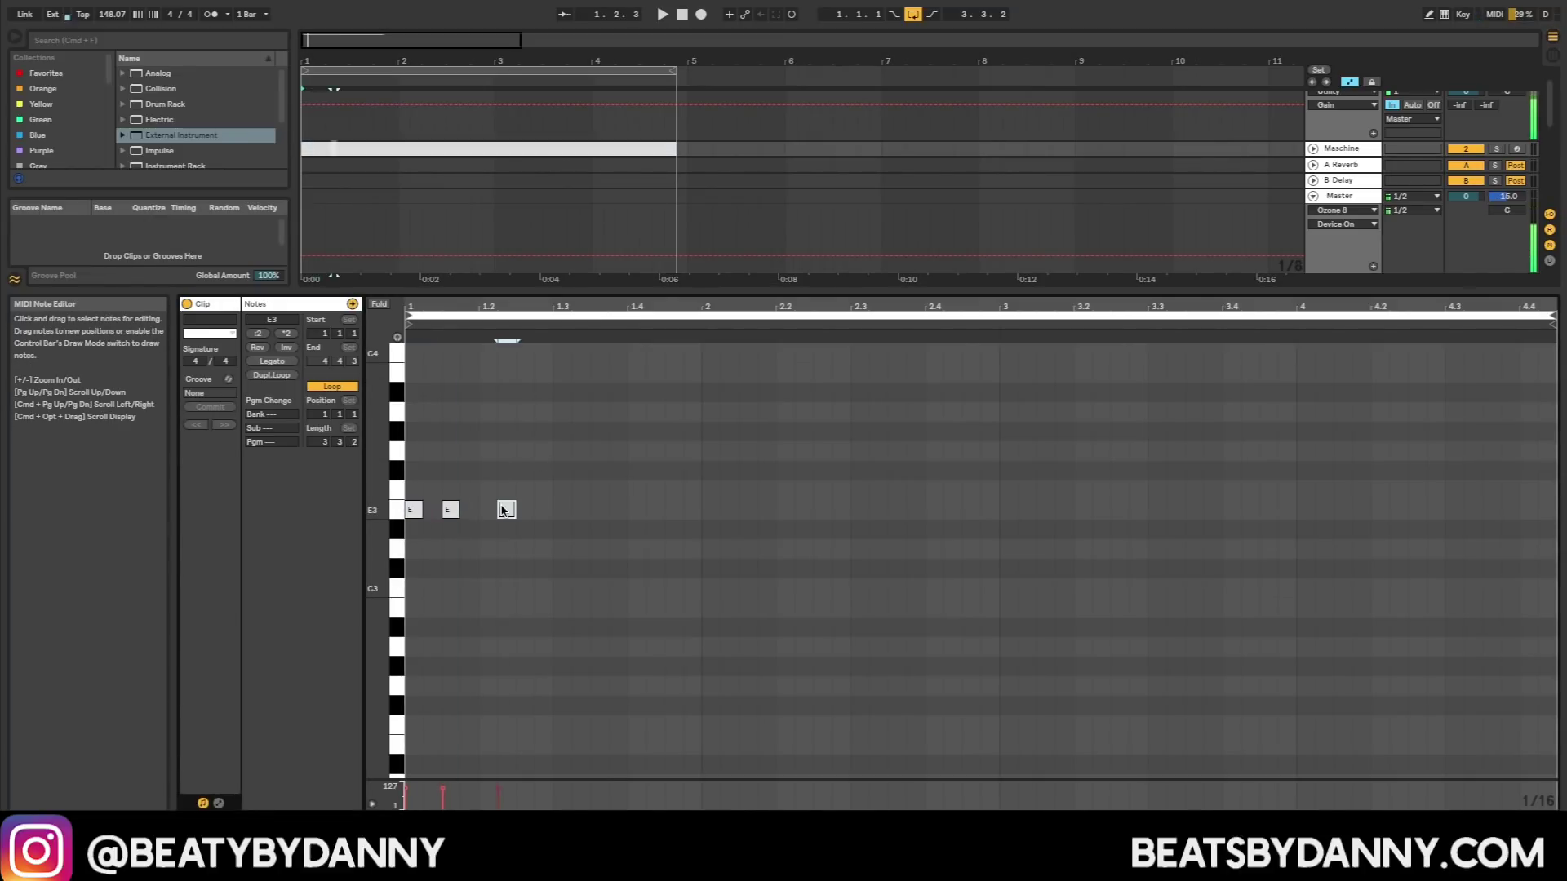
double_click(580, 510)
drag(668, 524, 406, 499)
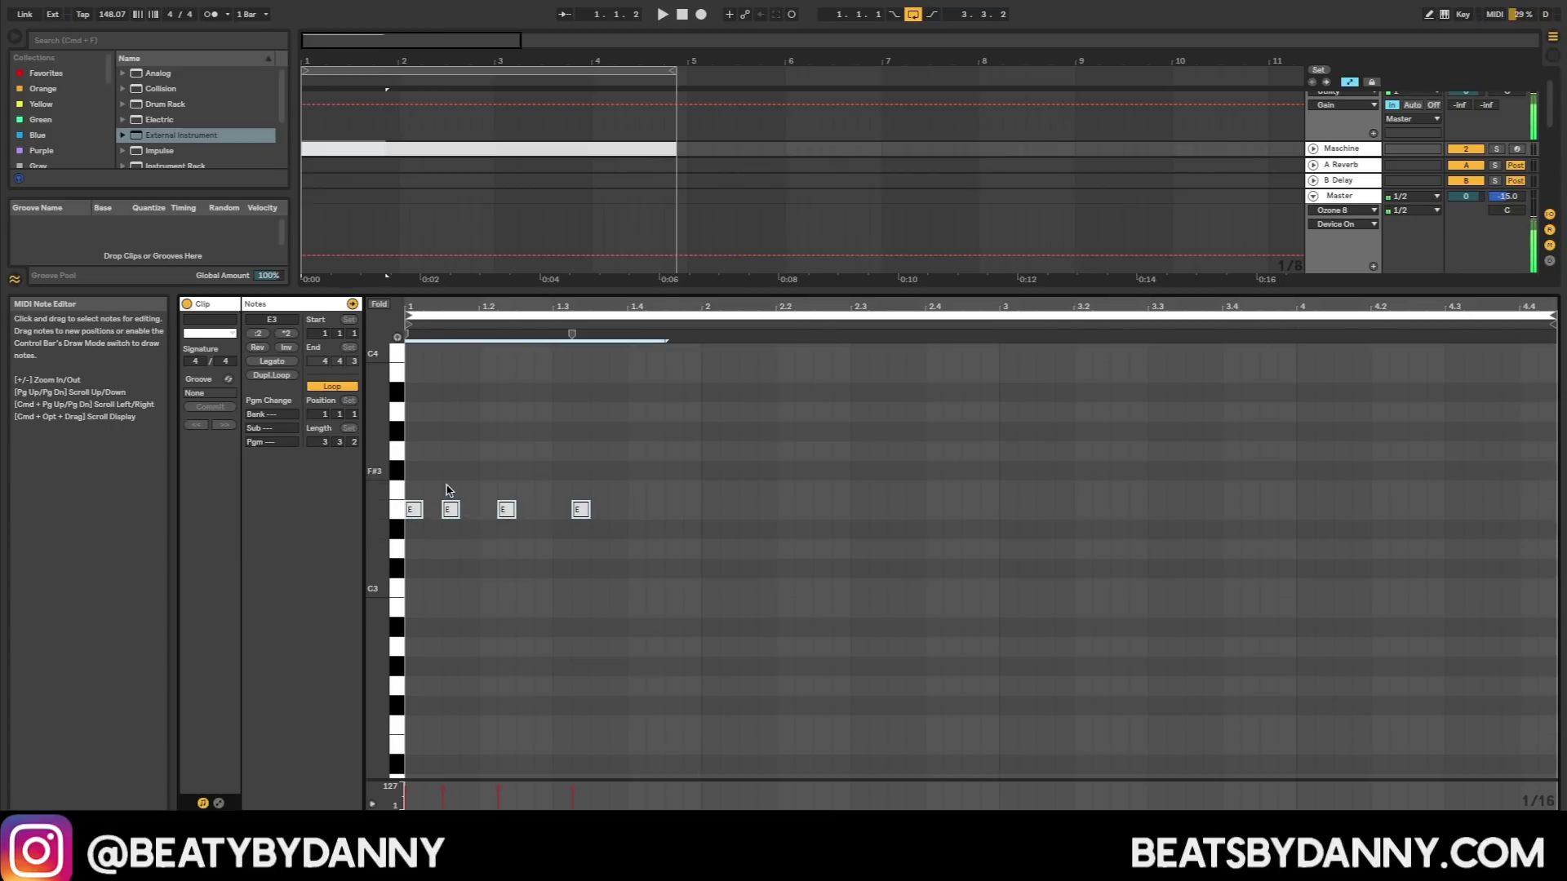
key(Delete)
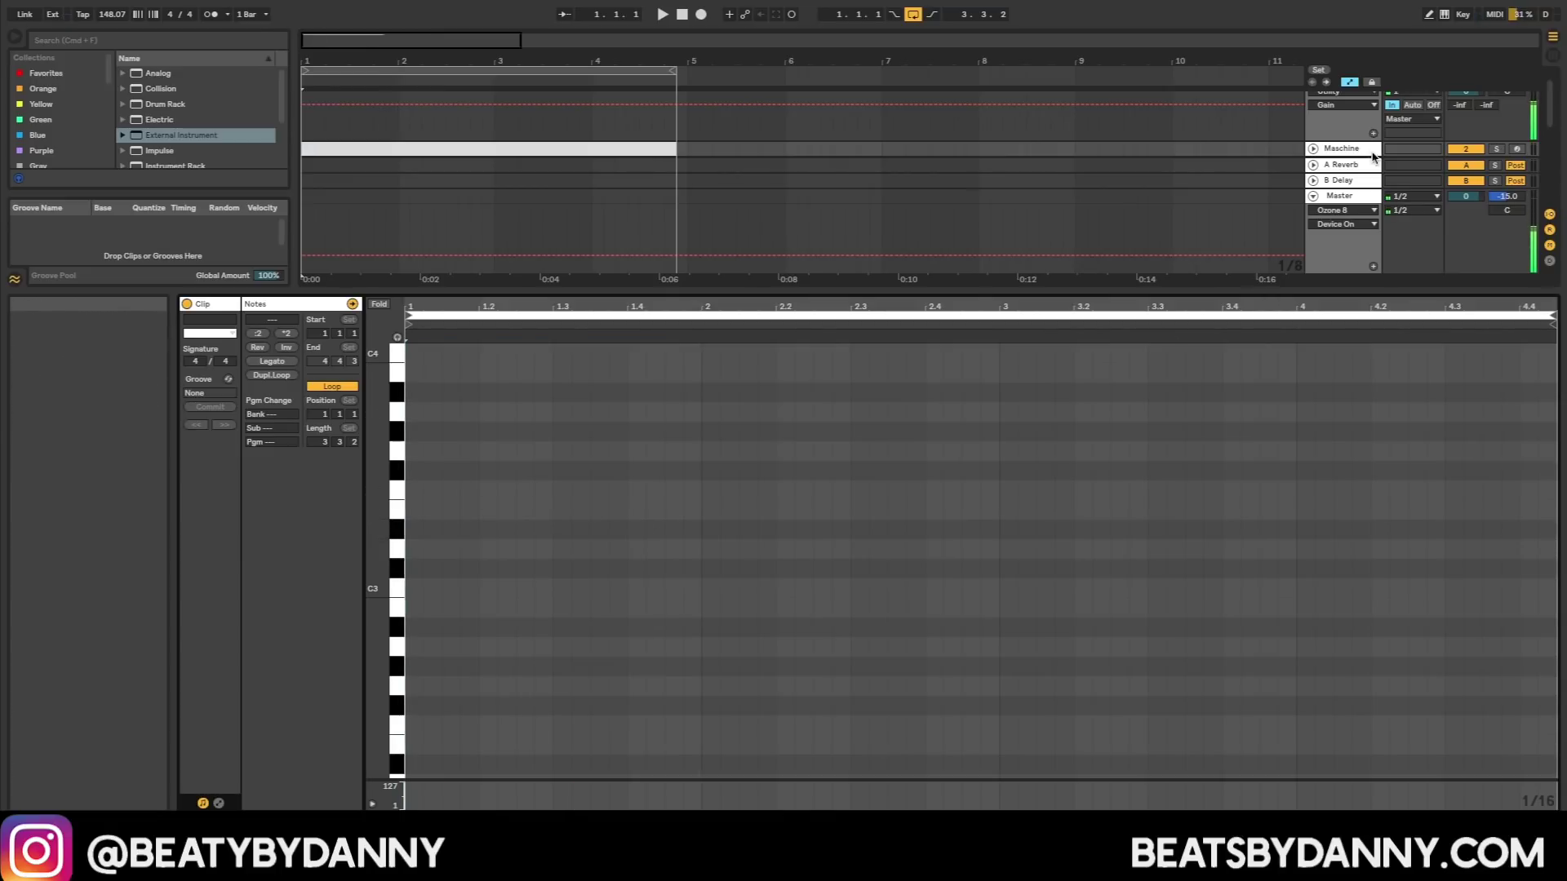
key(shift+Tab)
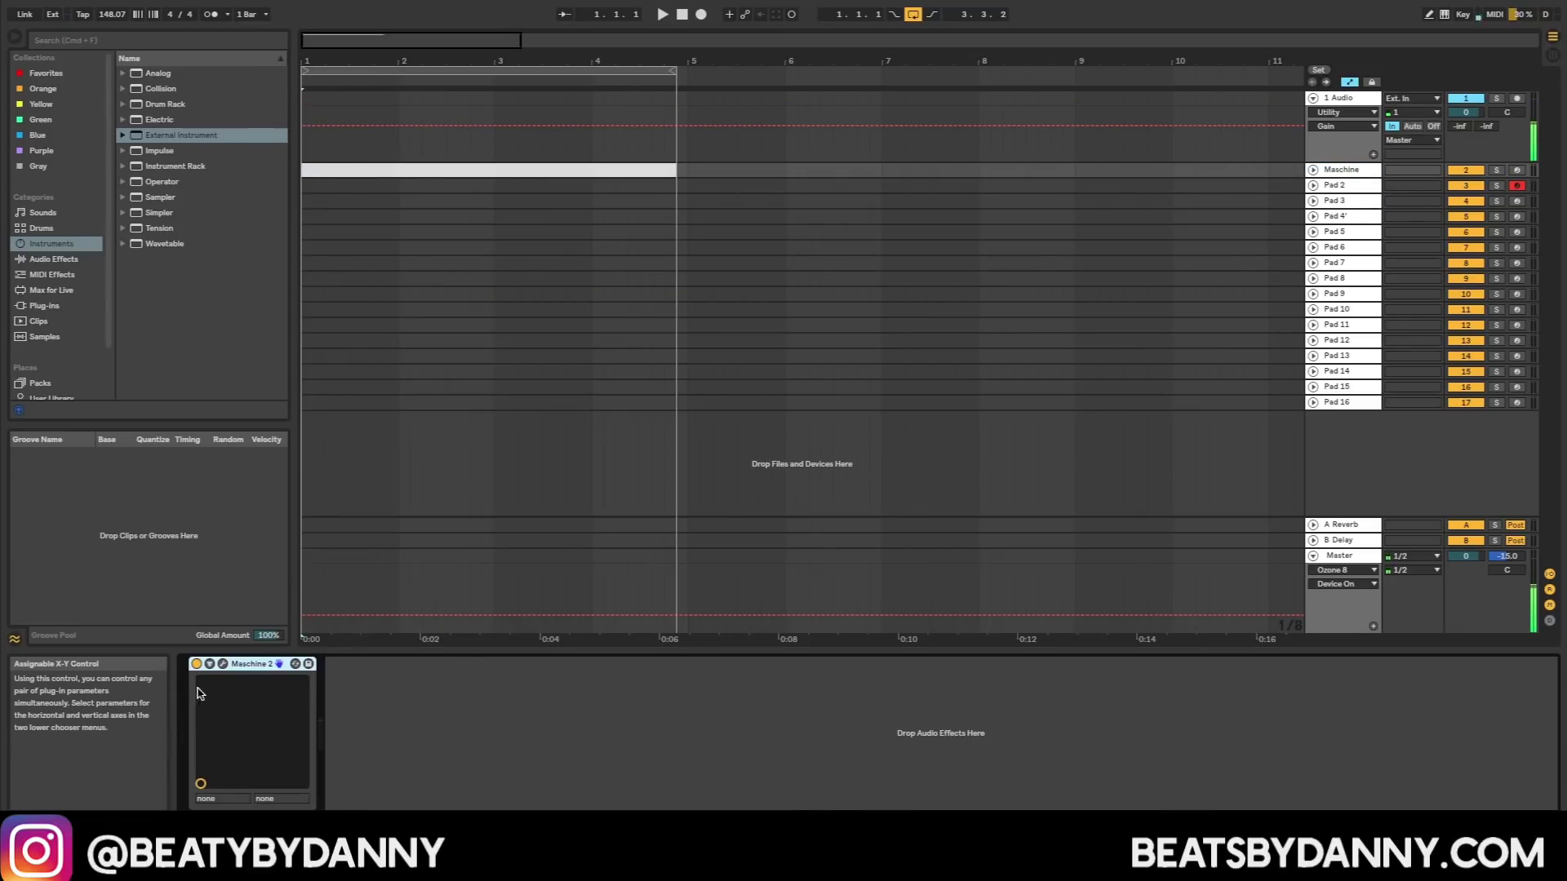
Step: Open Maschine 2 and view the Kick Aphasia sound's input routing settings
click(222, 664)
click(702, 423)
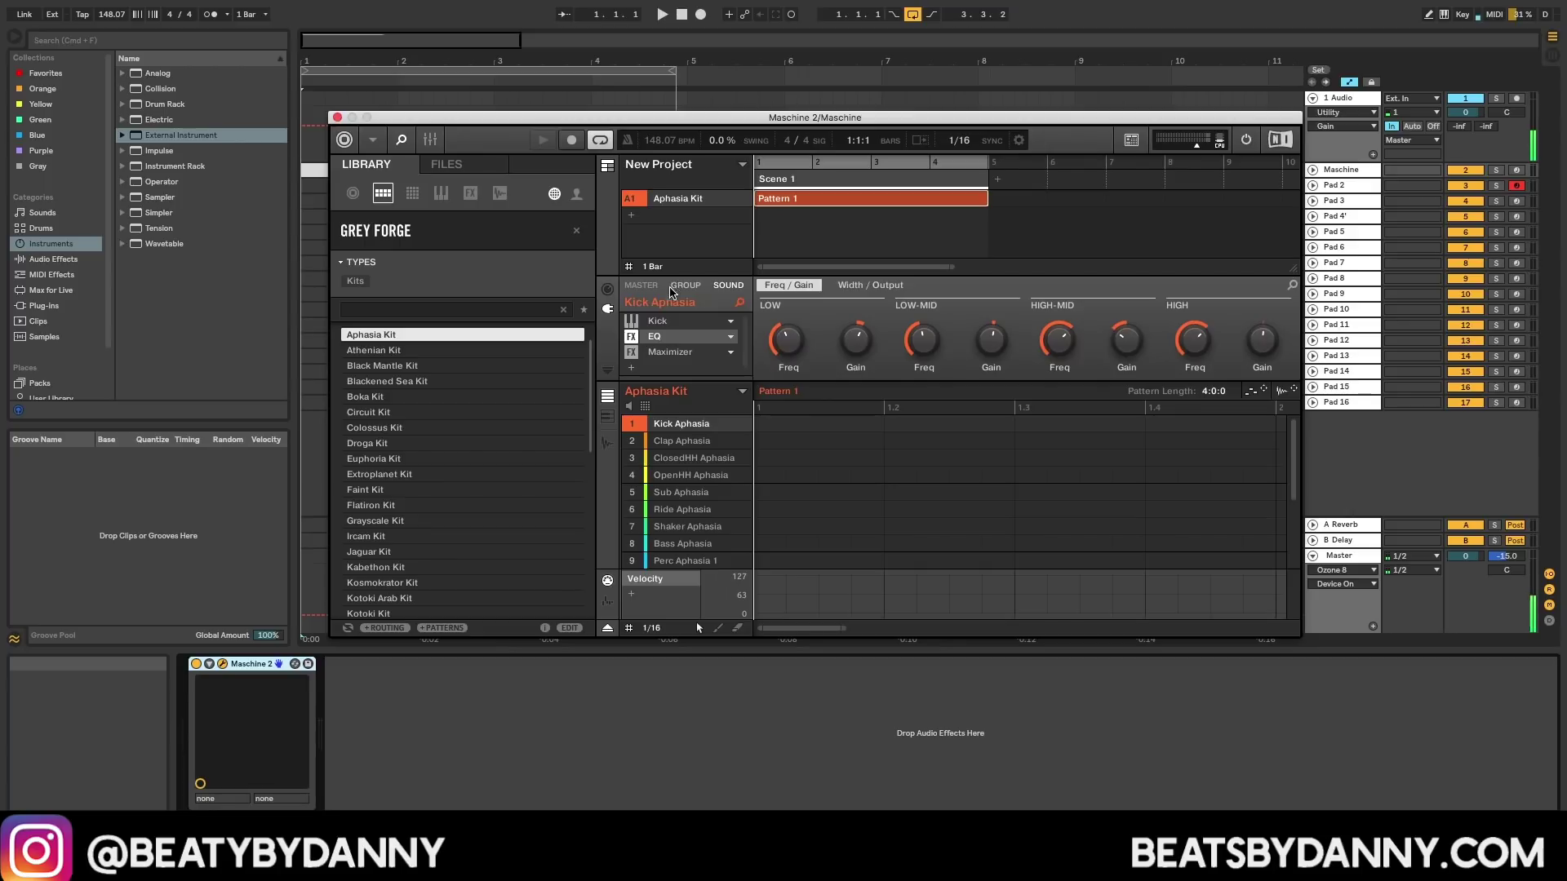
click(608, 289)
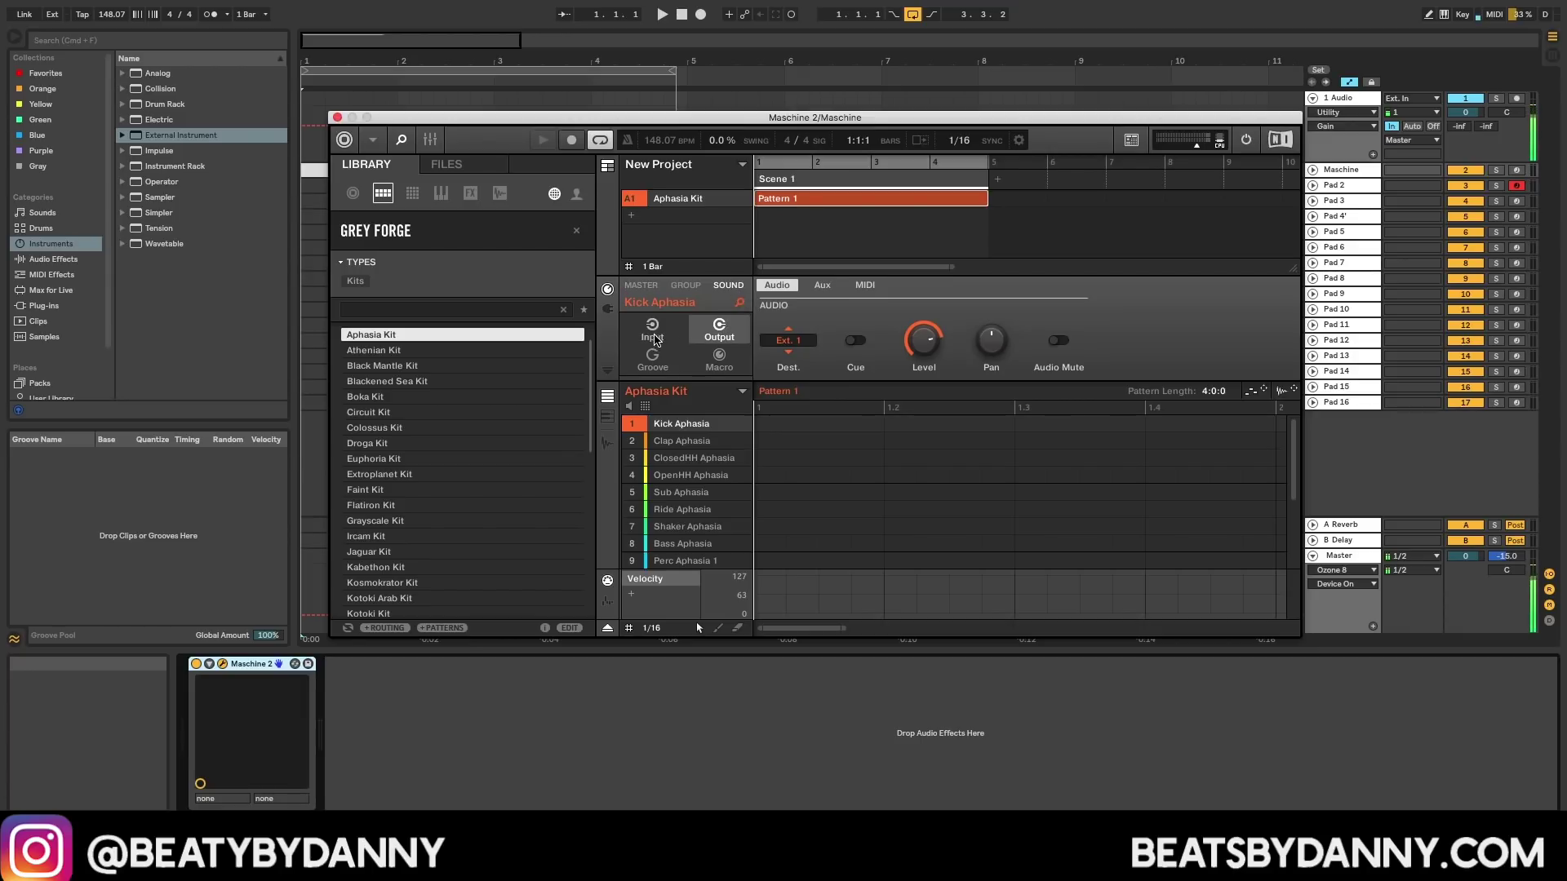
click(653, 337)
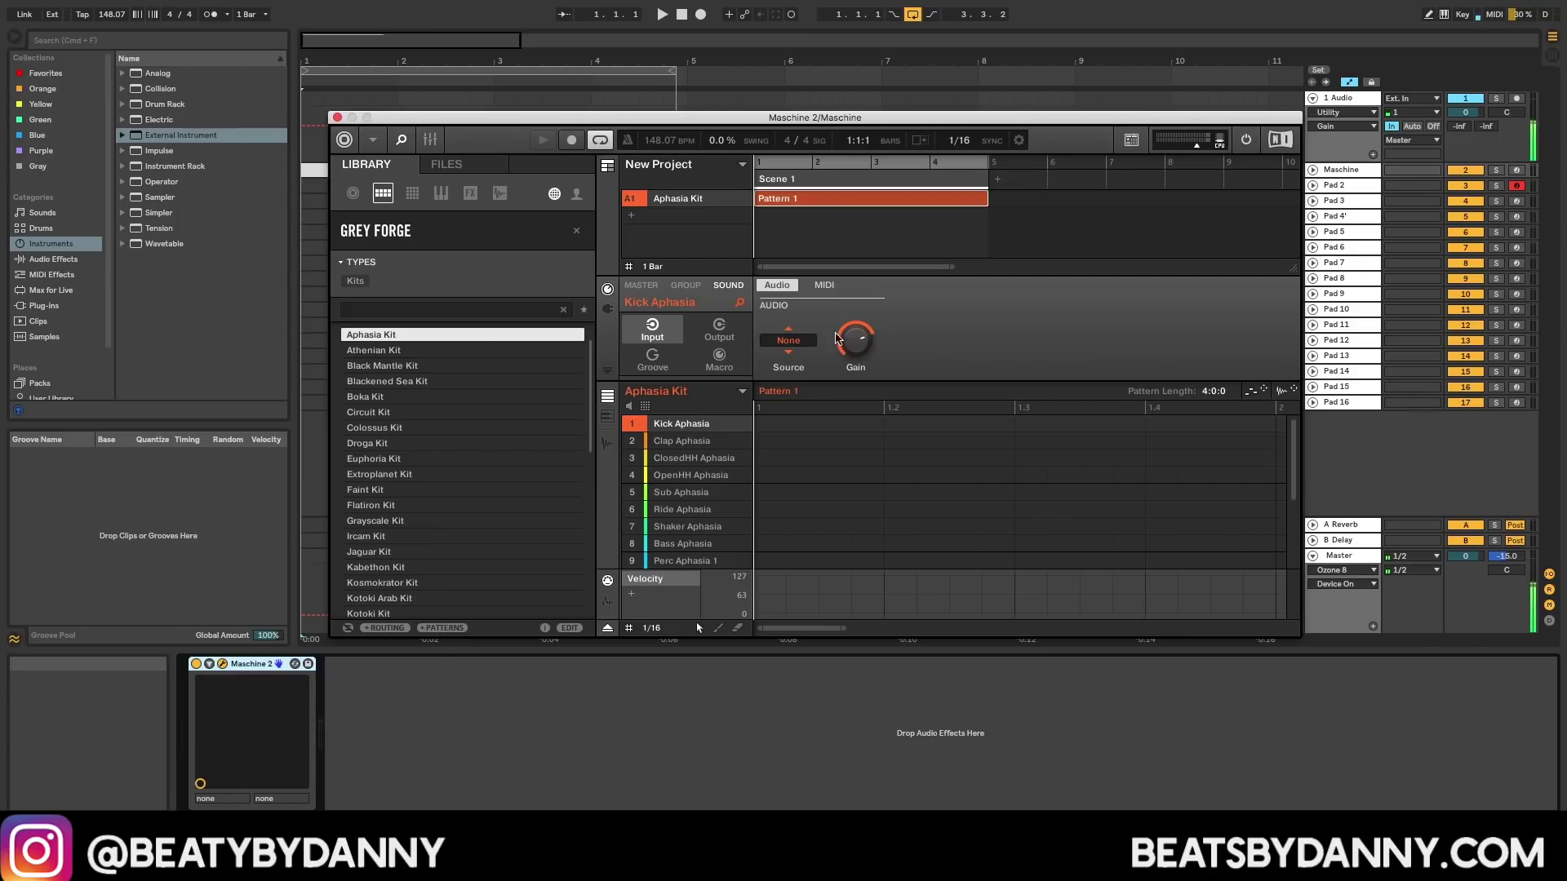
Step: Inspect the MIDI routing of Pad 2 and Pad 3, then reopen Maschine 2
click(1410, 187)
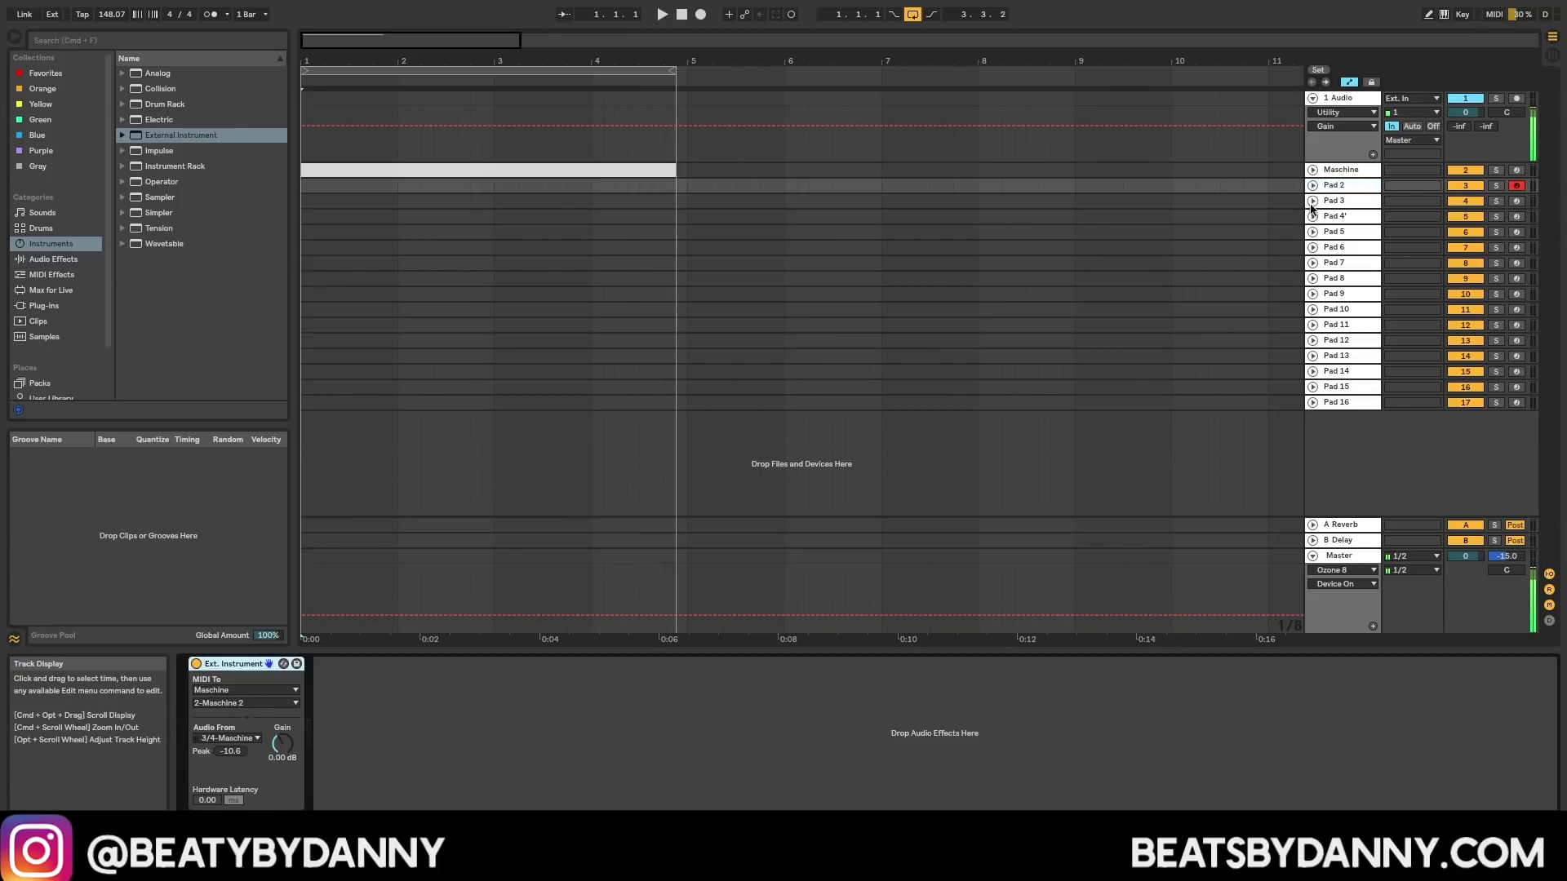
click(1335, 201)
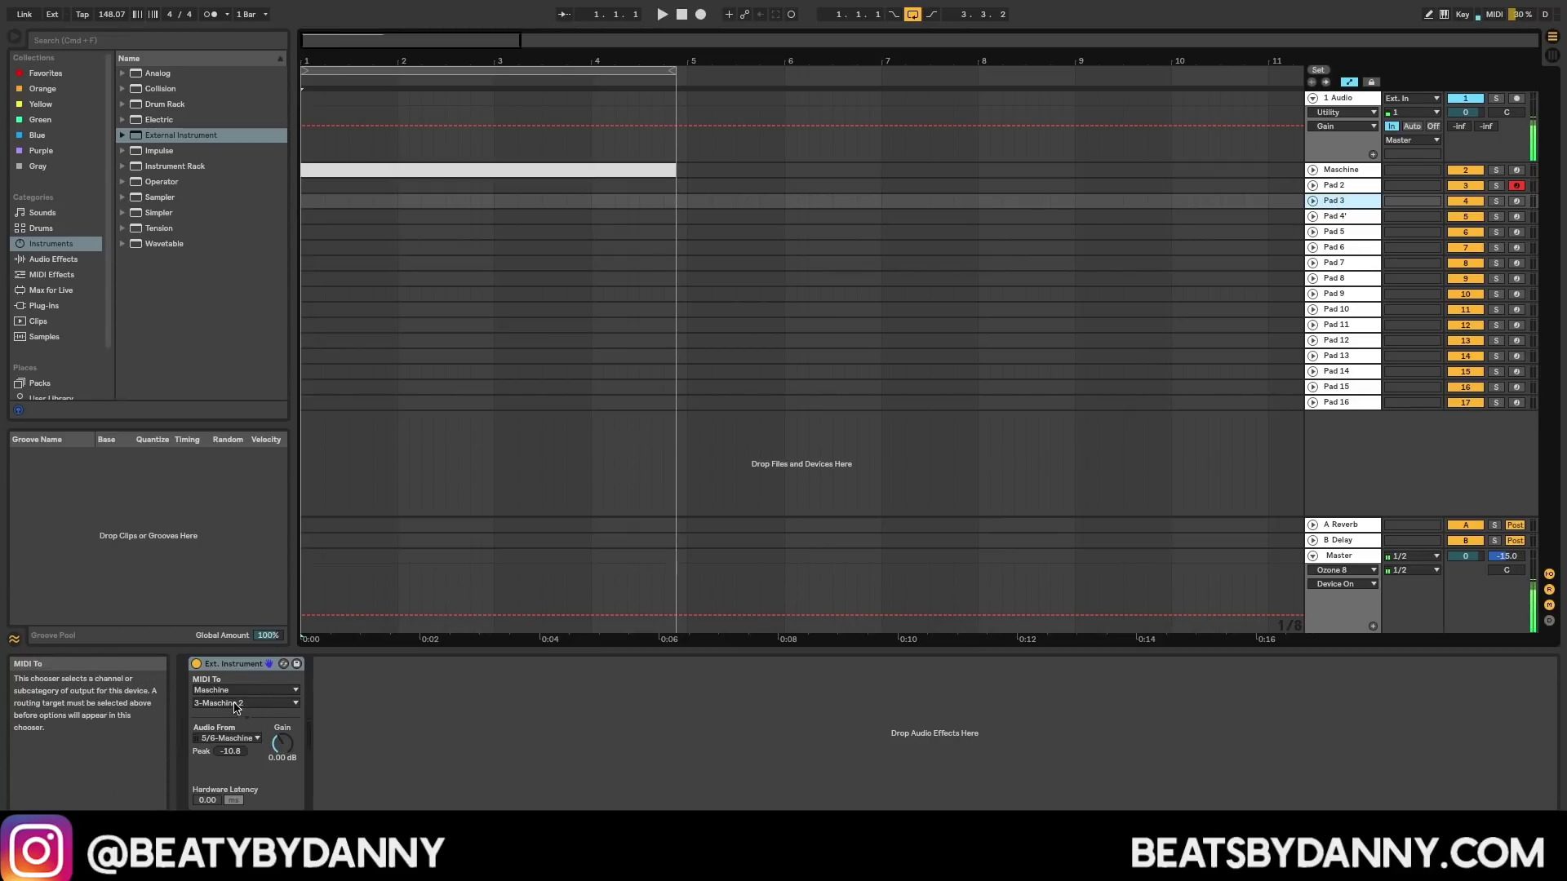
click(1345, 171)
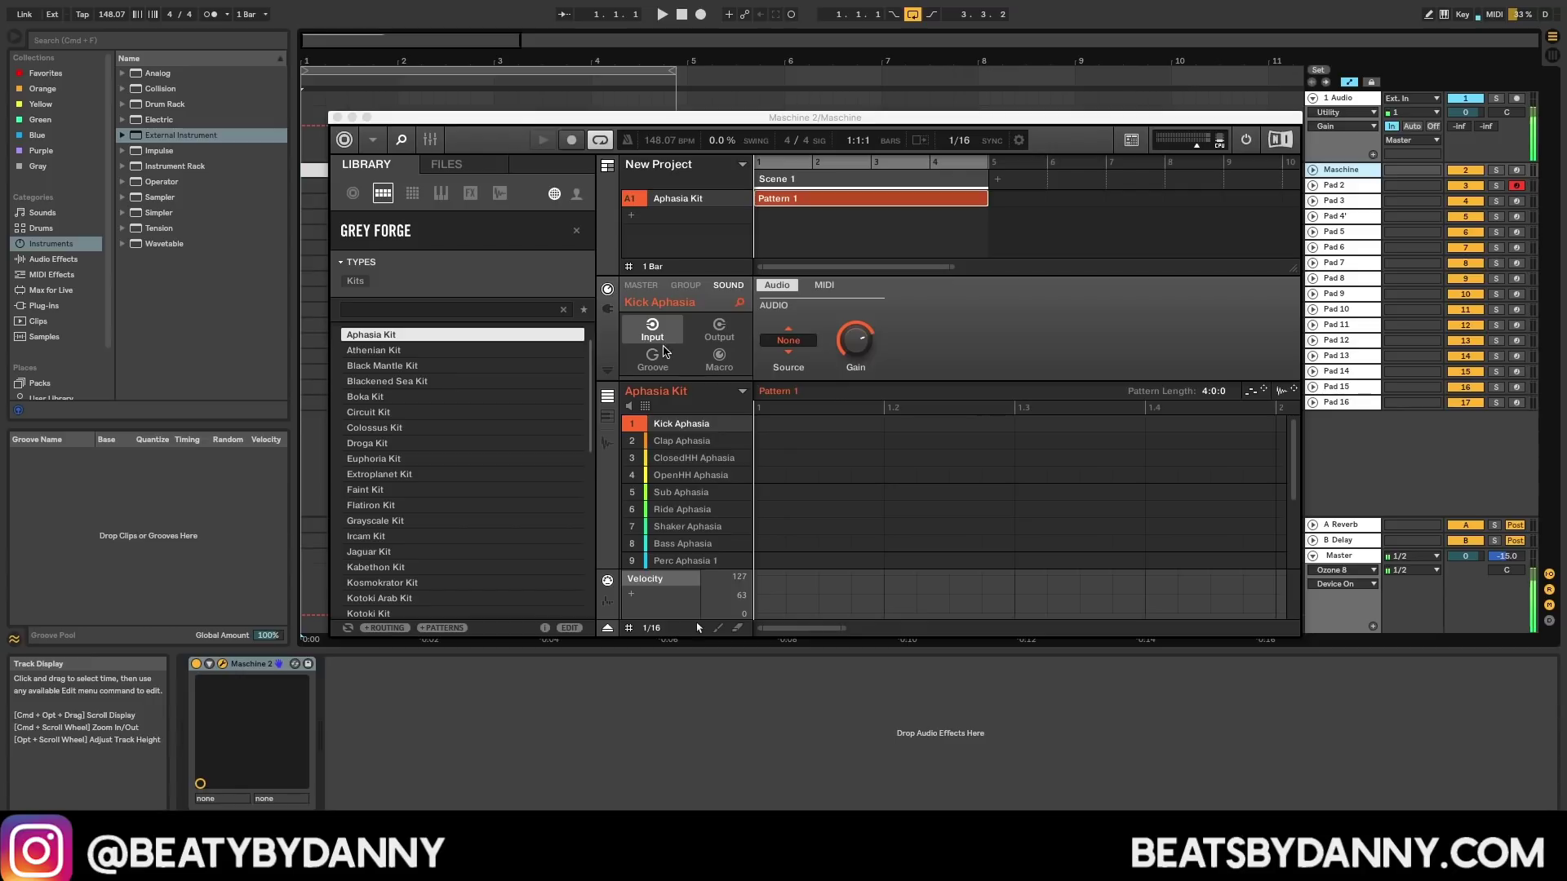
Step: Set Kick Aphasia's MIDI input channel to 1
click(676, 331)
click(788, 341)
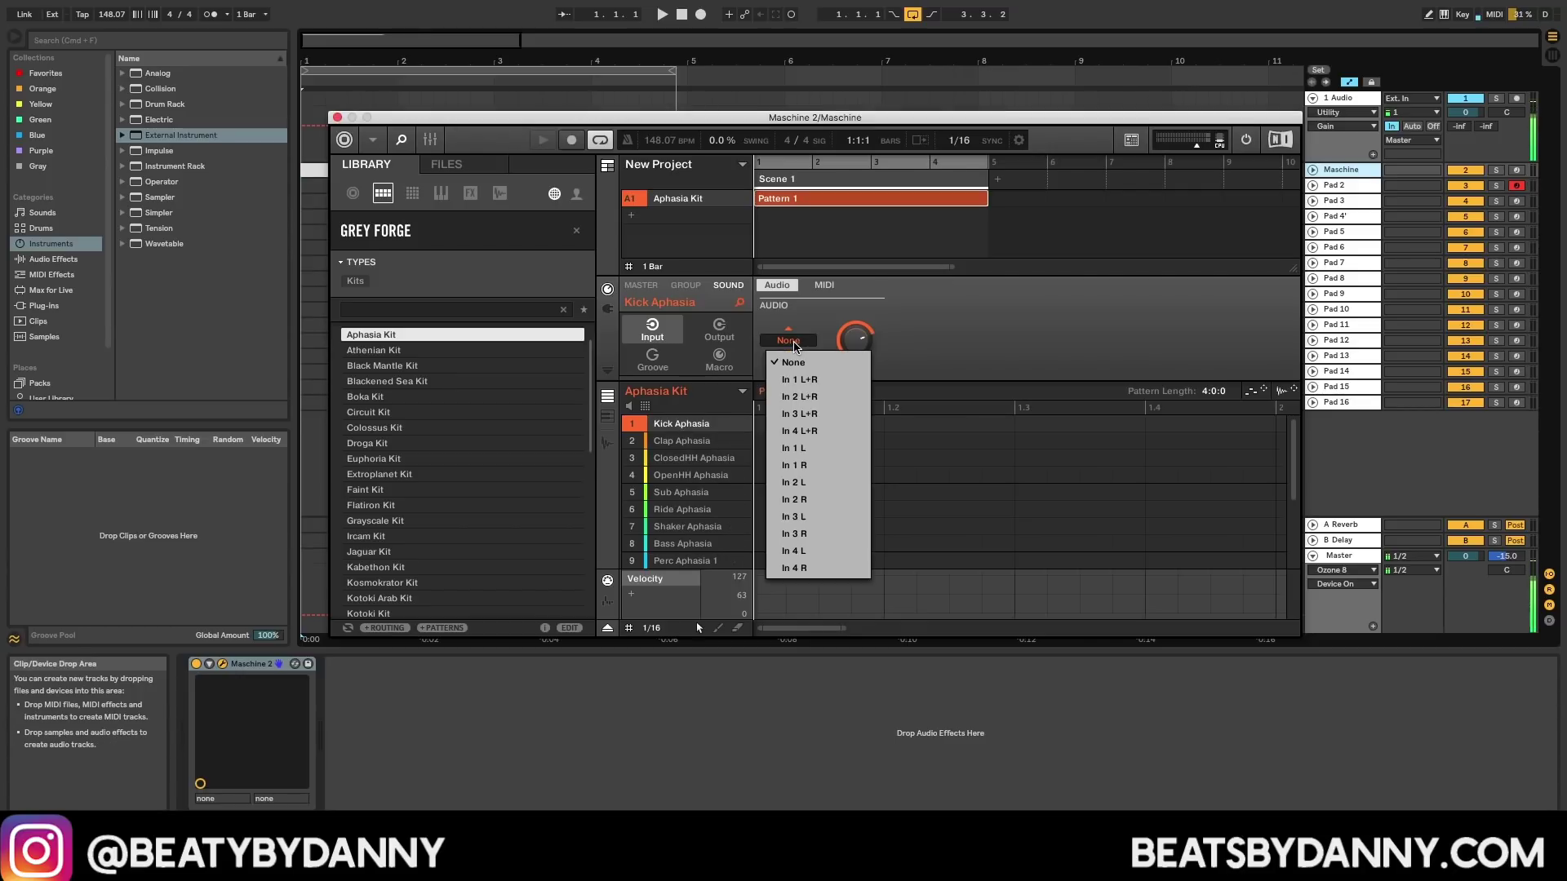
click(792, 329)
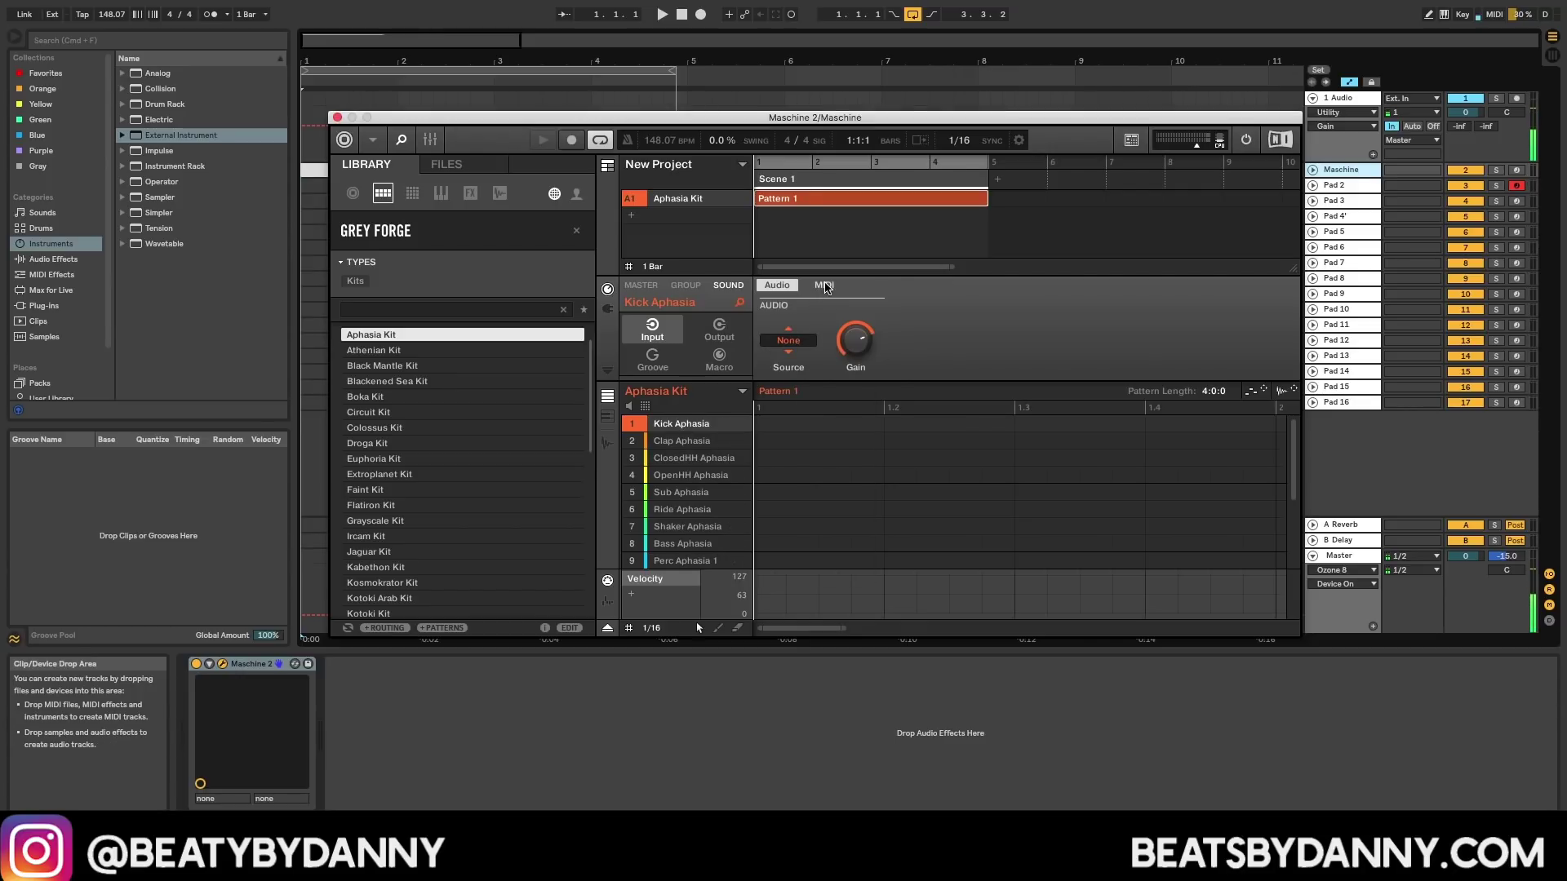
click(825, 286)
click(852, 346)
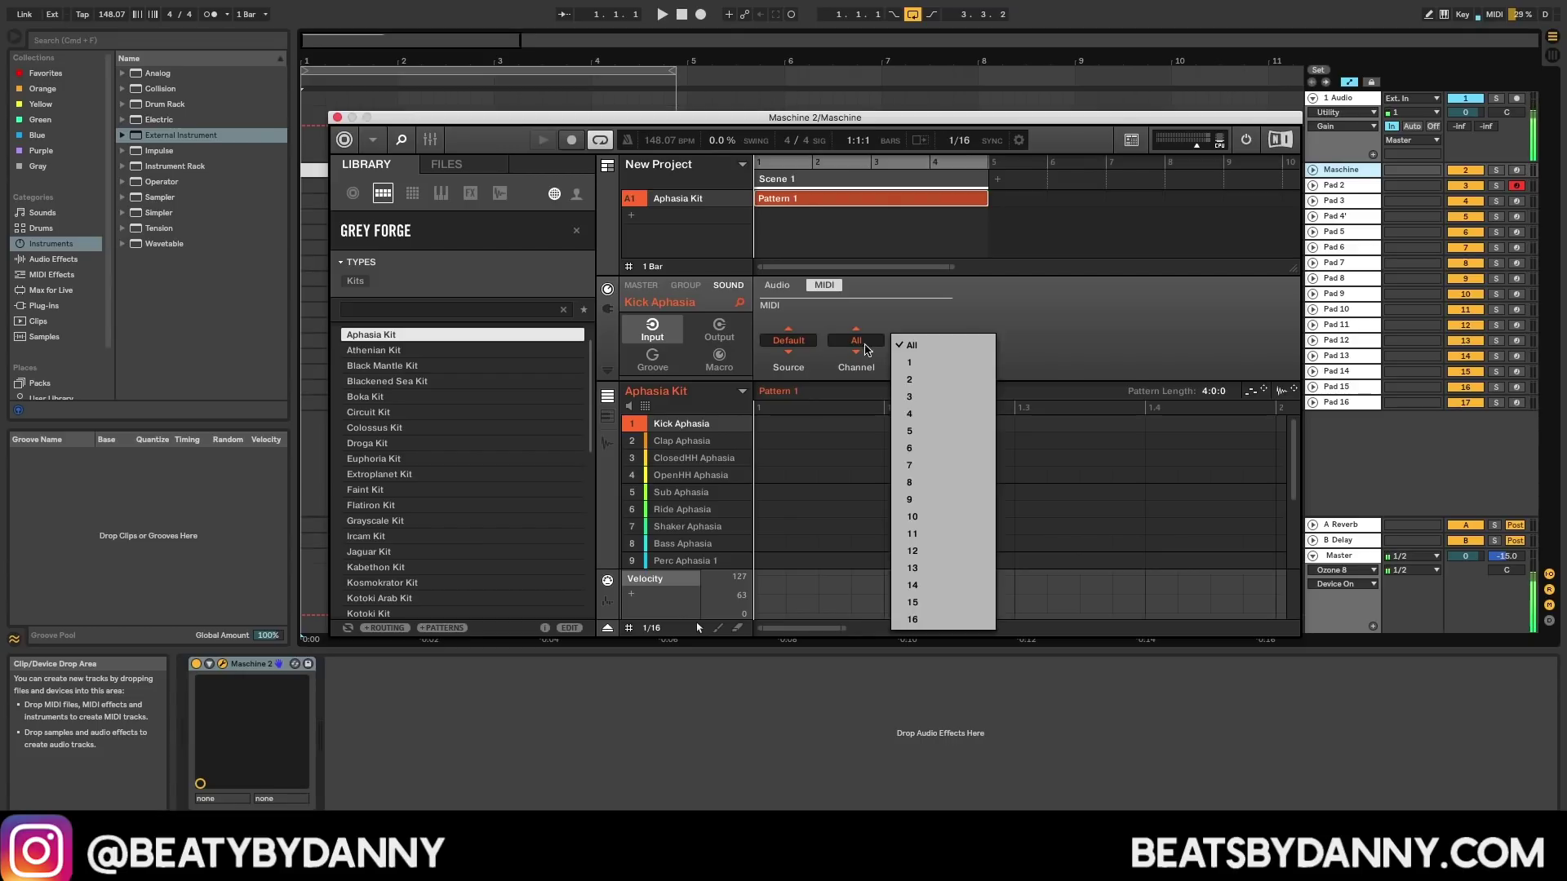
click(914, 366)
Step: Return to Kick Aphasia's MIDI input settings and set its source to Host
click(702, 440)
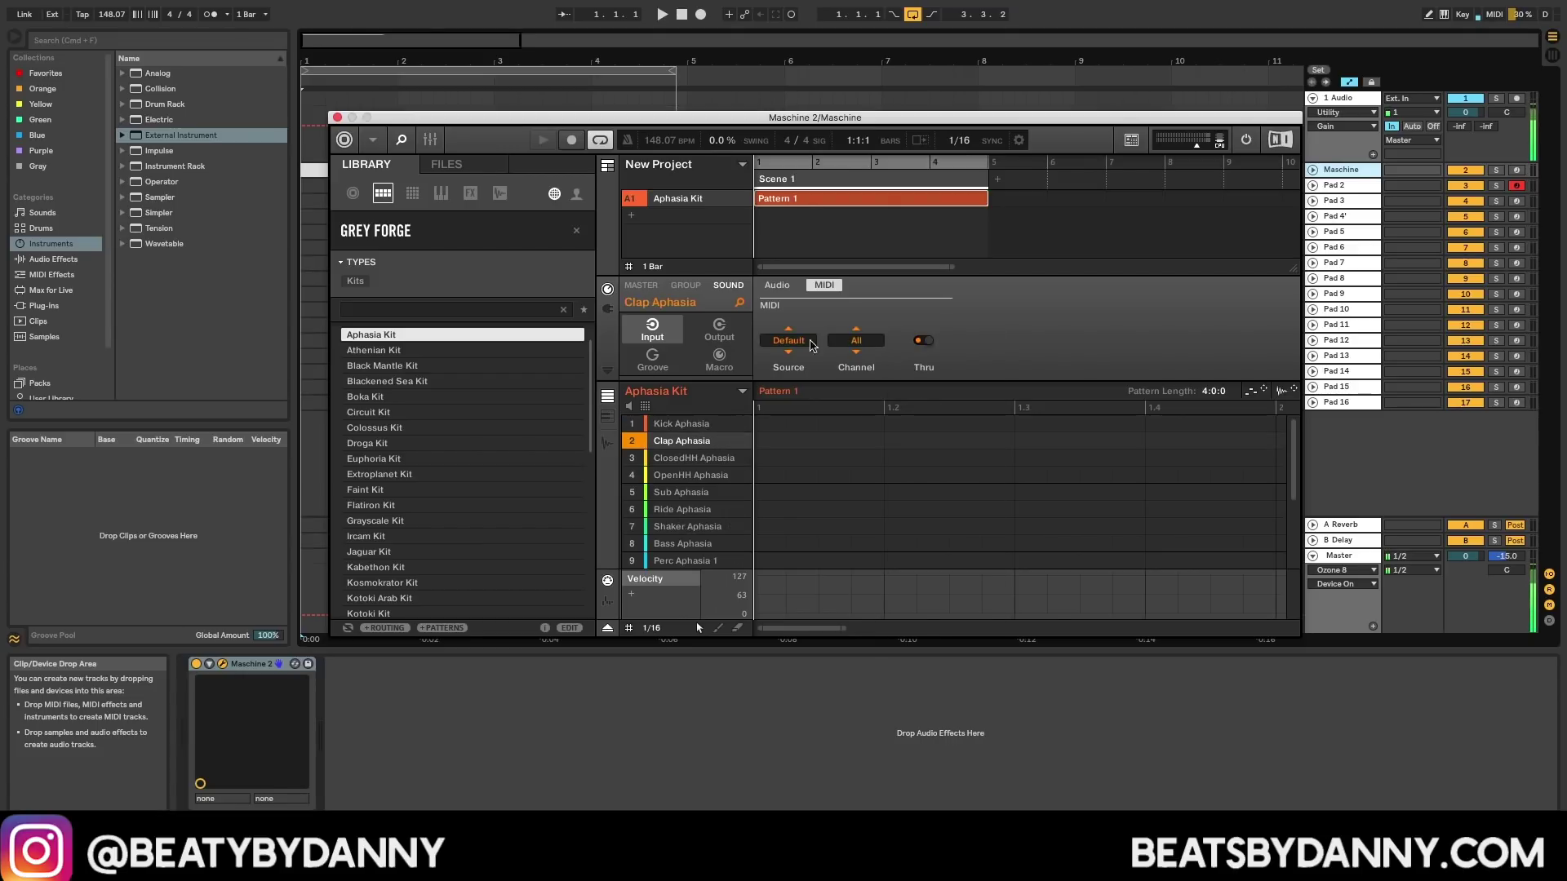
click(788, 287)
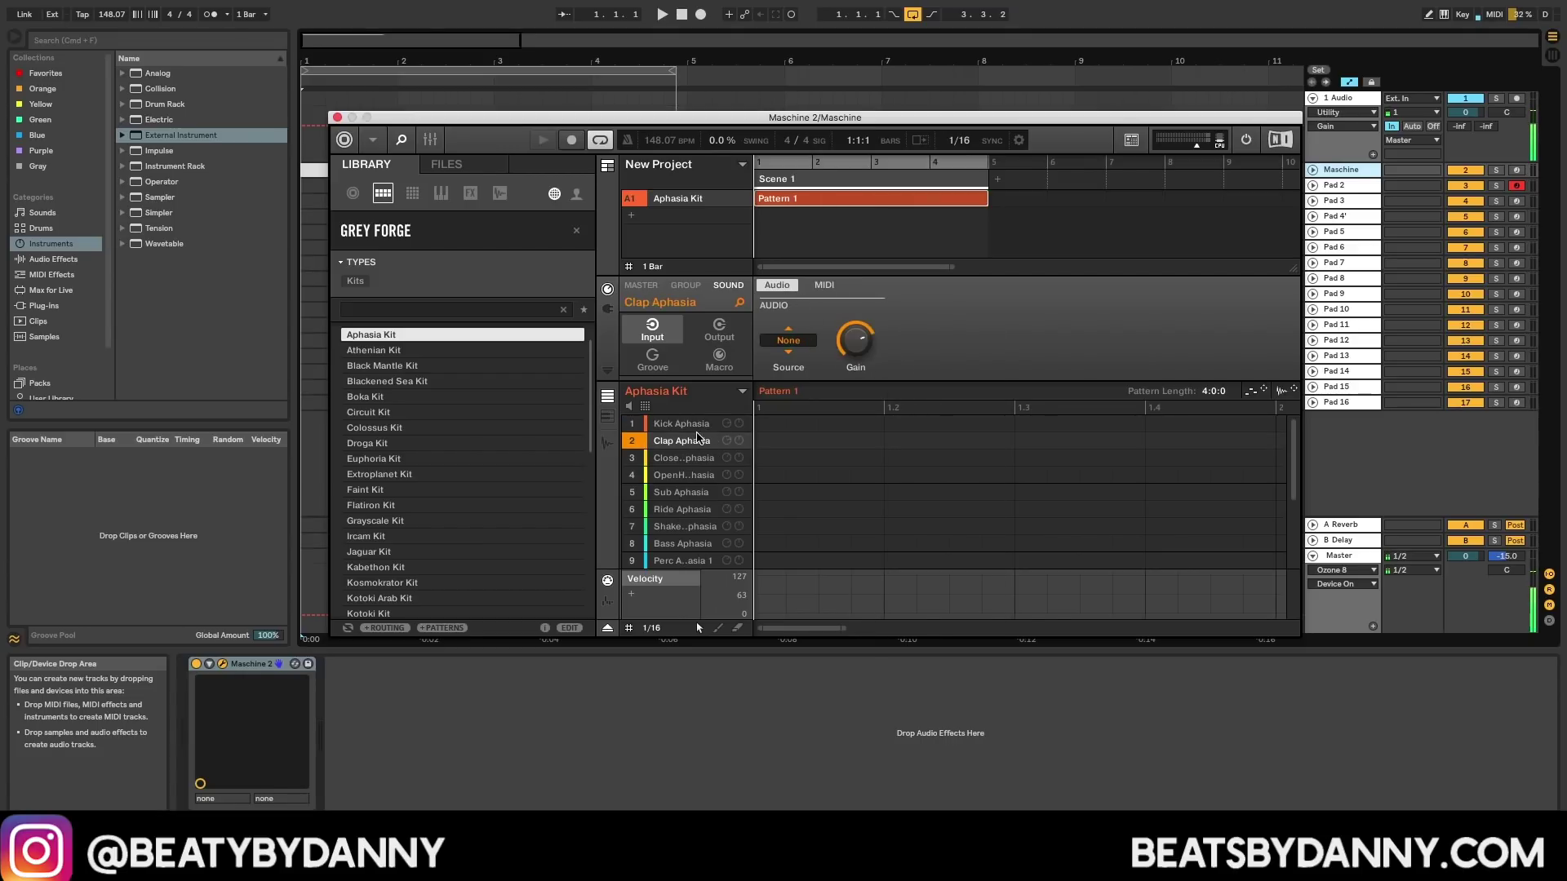
click(695, 428)
scroll(711, 499, down, 5)
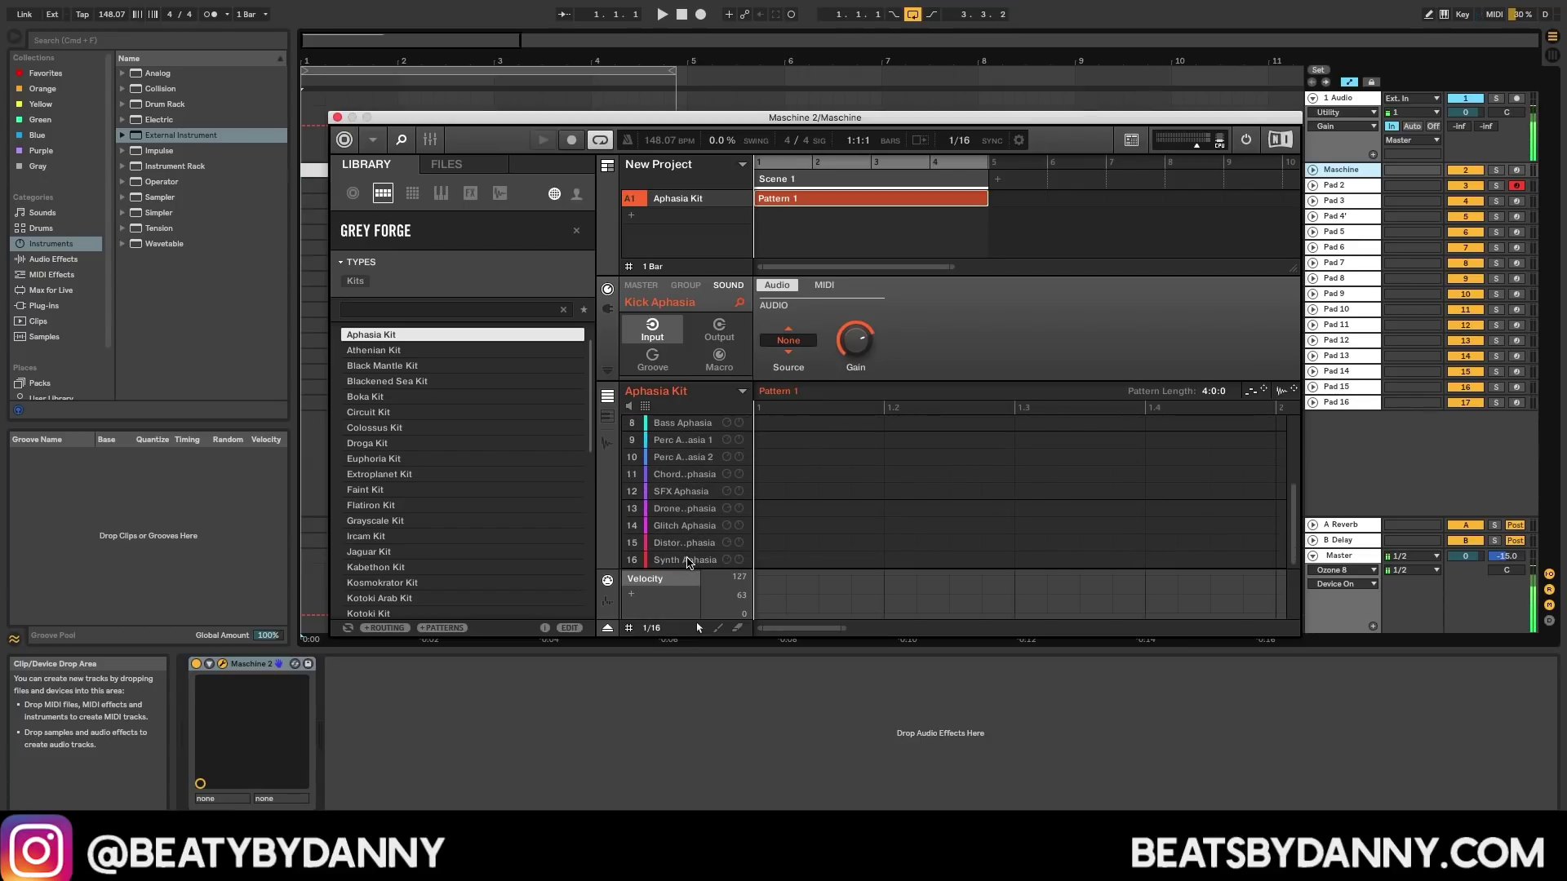
scroll(688, 561, up, 5)
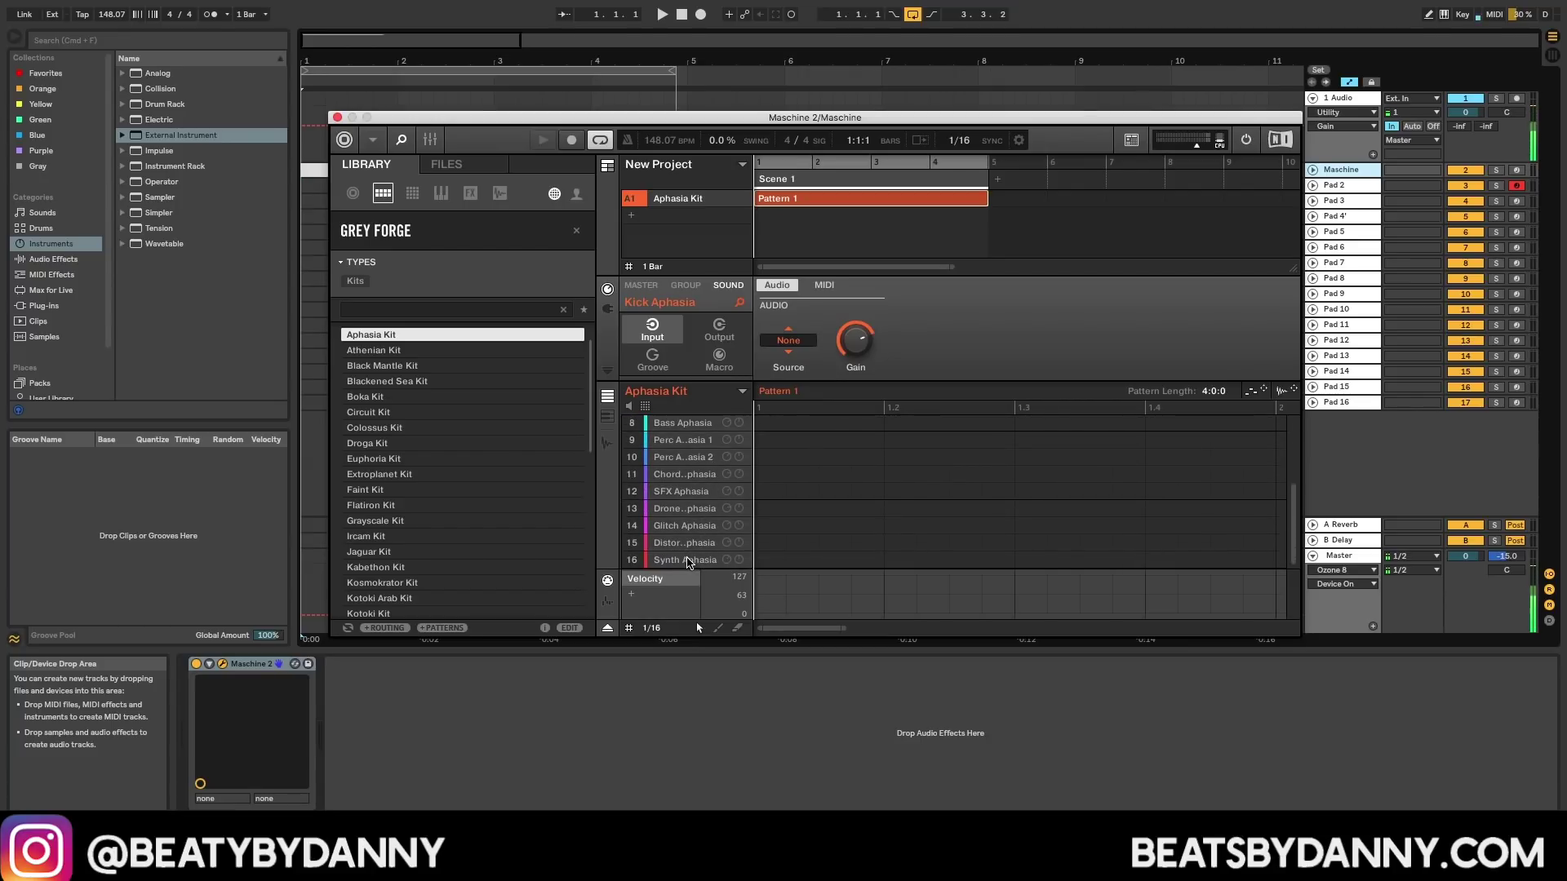
click(824, 286)
click(804, 341)
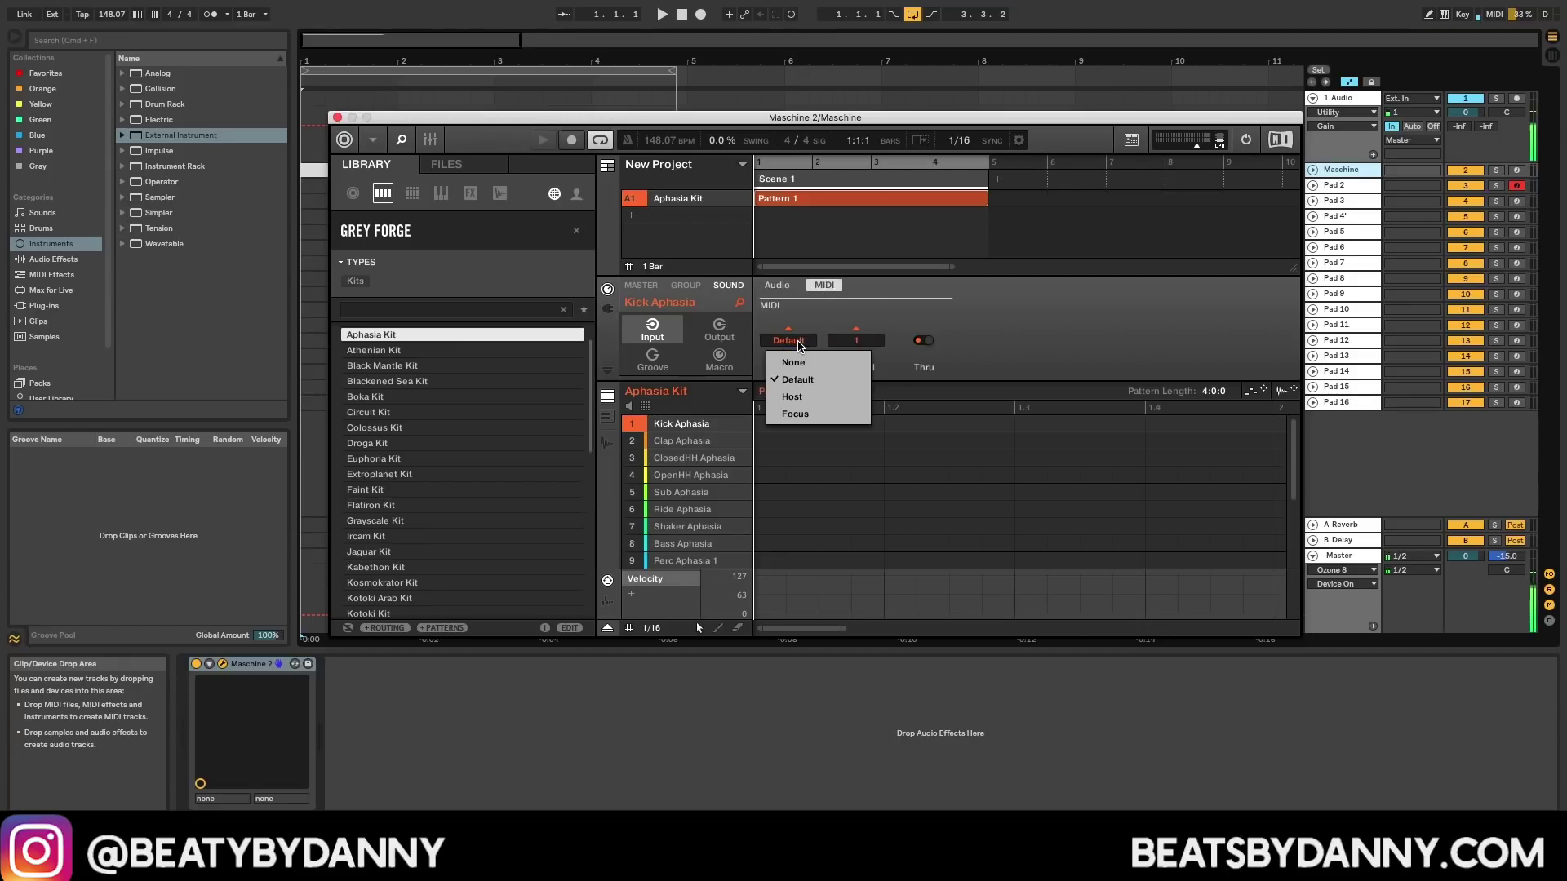
click(794, 397)
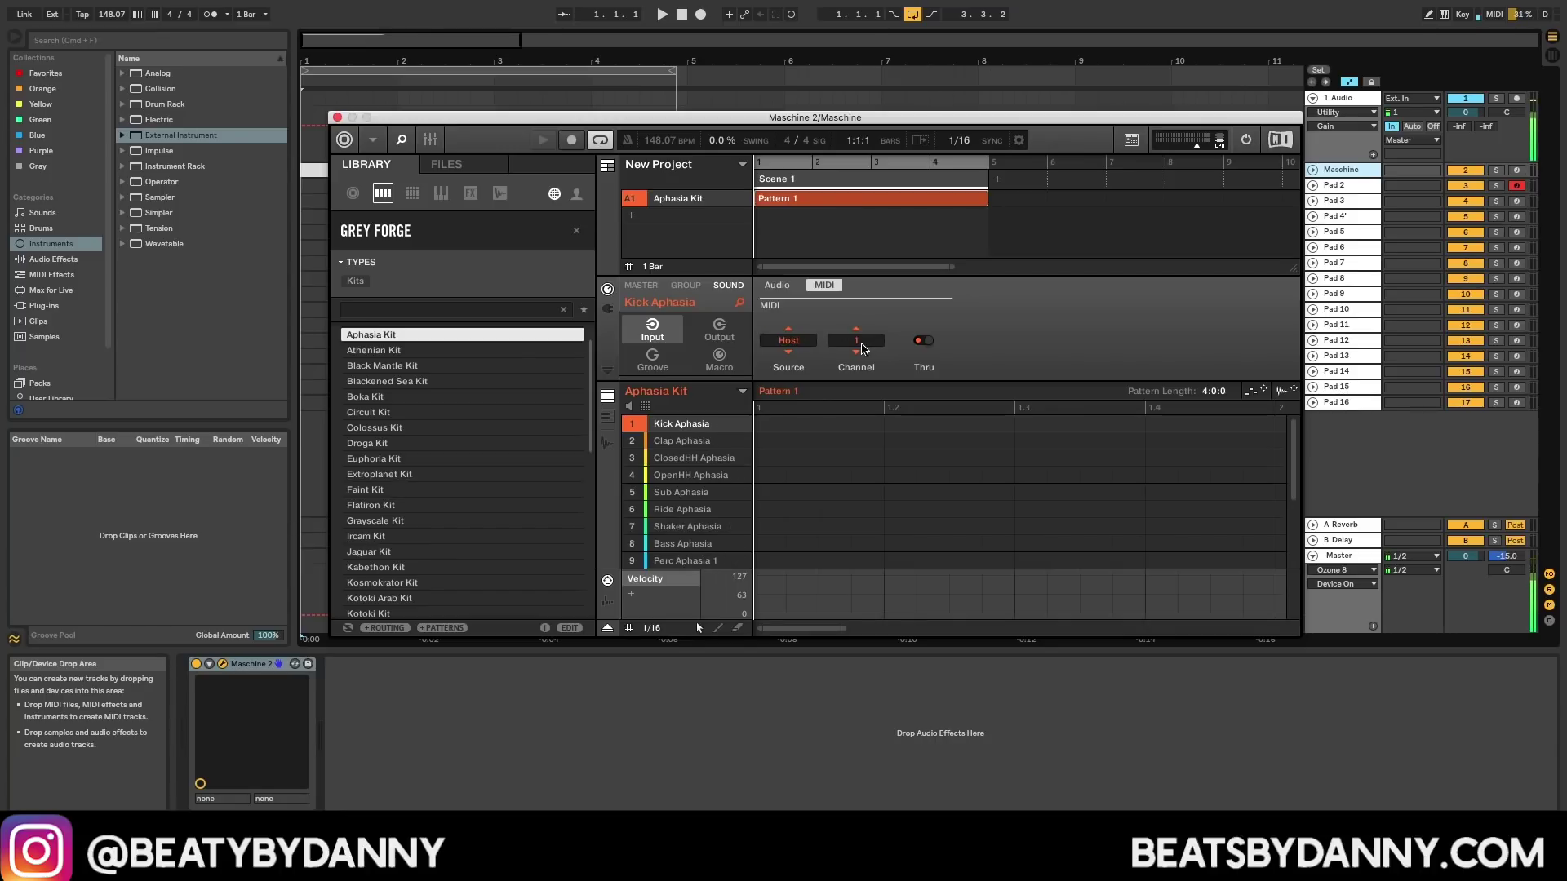
Step: Set ClosedHH, OpenHH and Sub Aphasia to MIDI input channels 3, 4 and 5
click(708, 441)
click(856, 341)
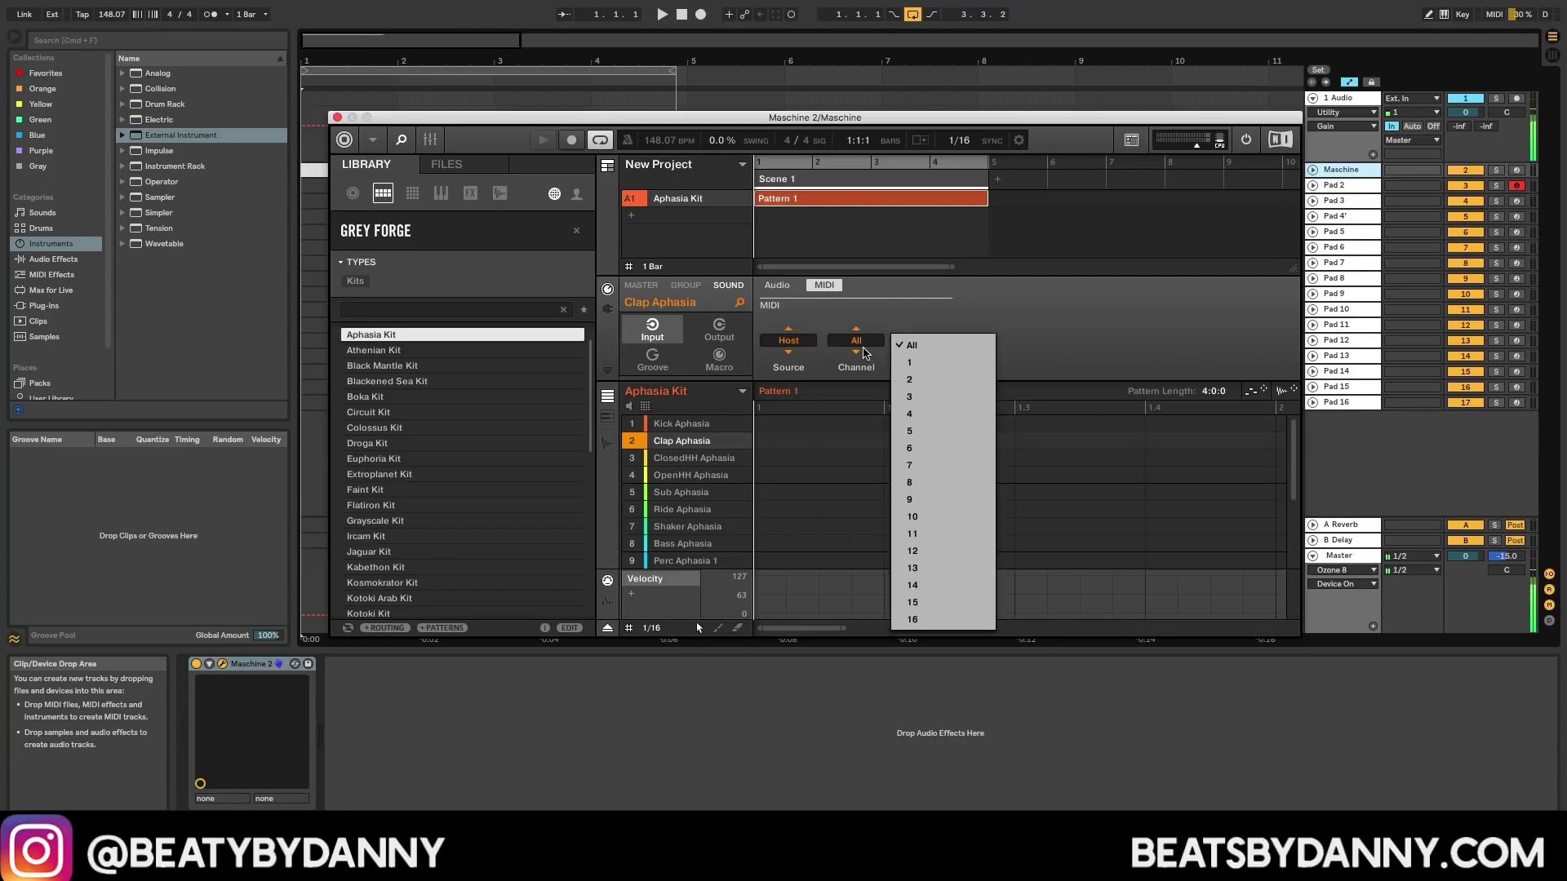
click(681, 458)
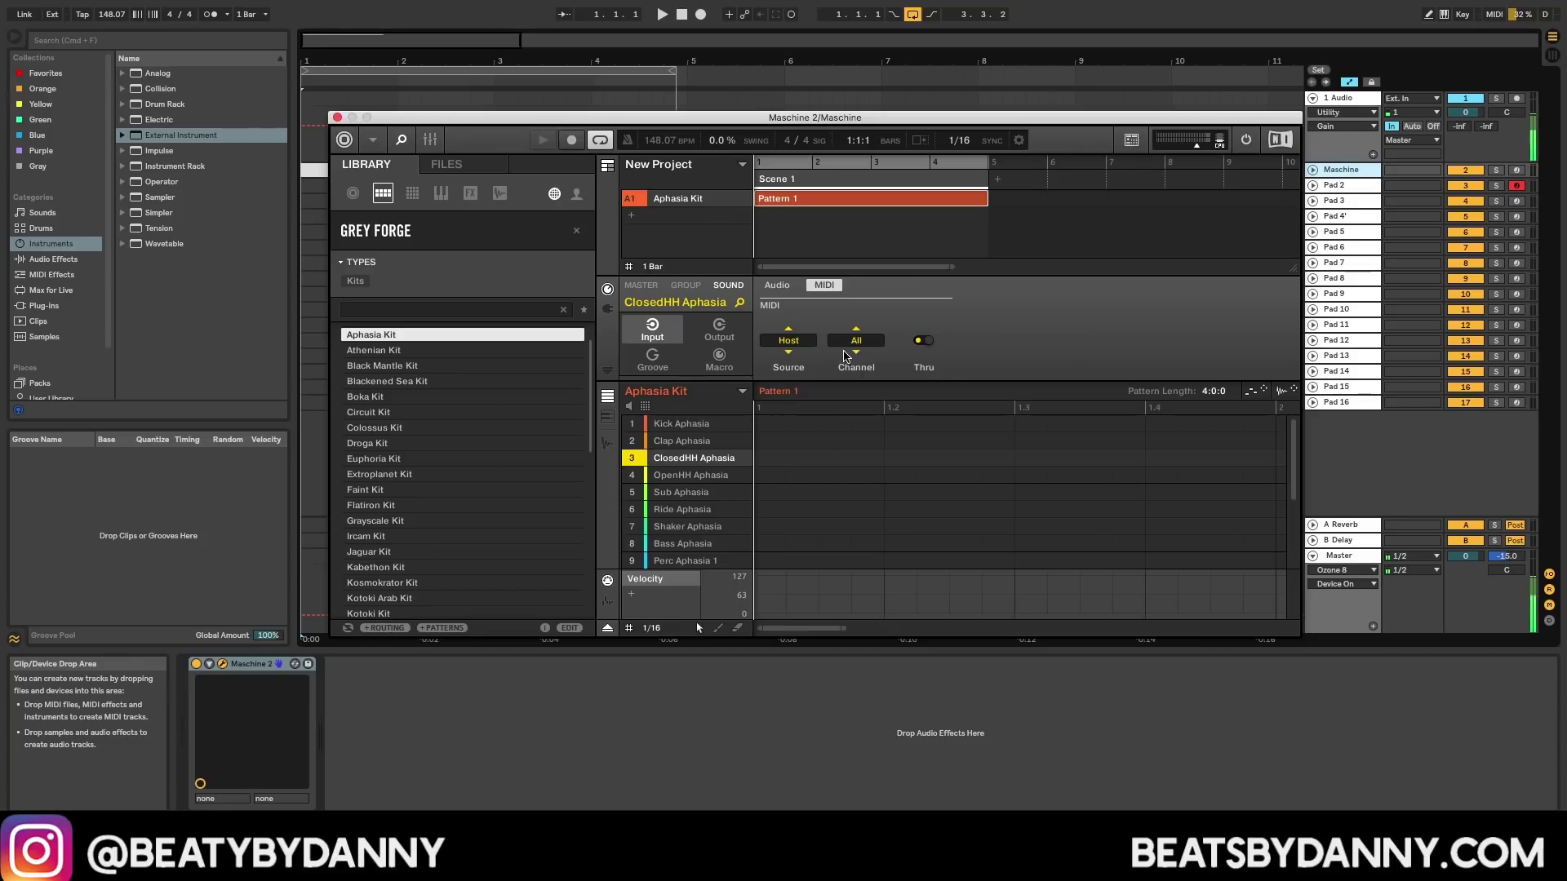
click(853, 343)
click(902, 396)
click(690, 477)
click(856, 342)
click(900, 417)
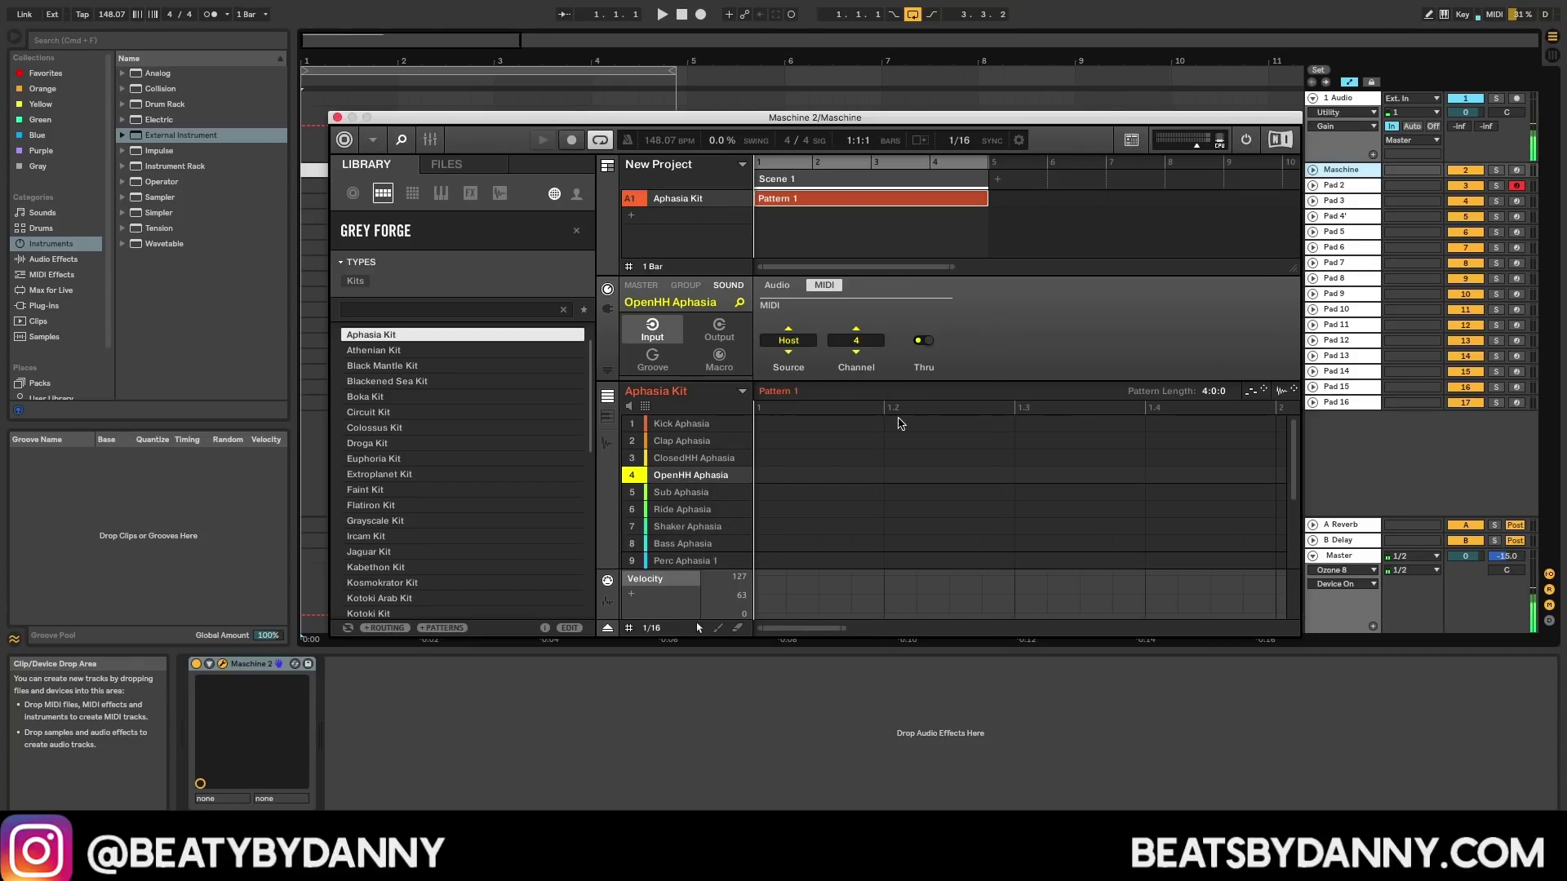
click(682, 494)
click(857, 342)
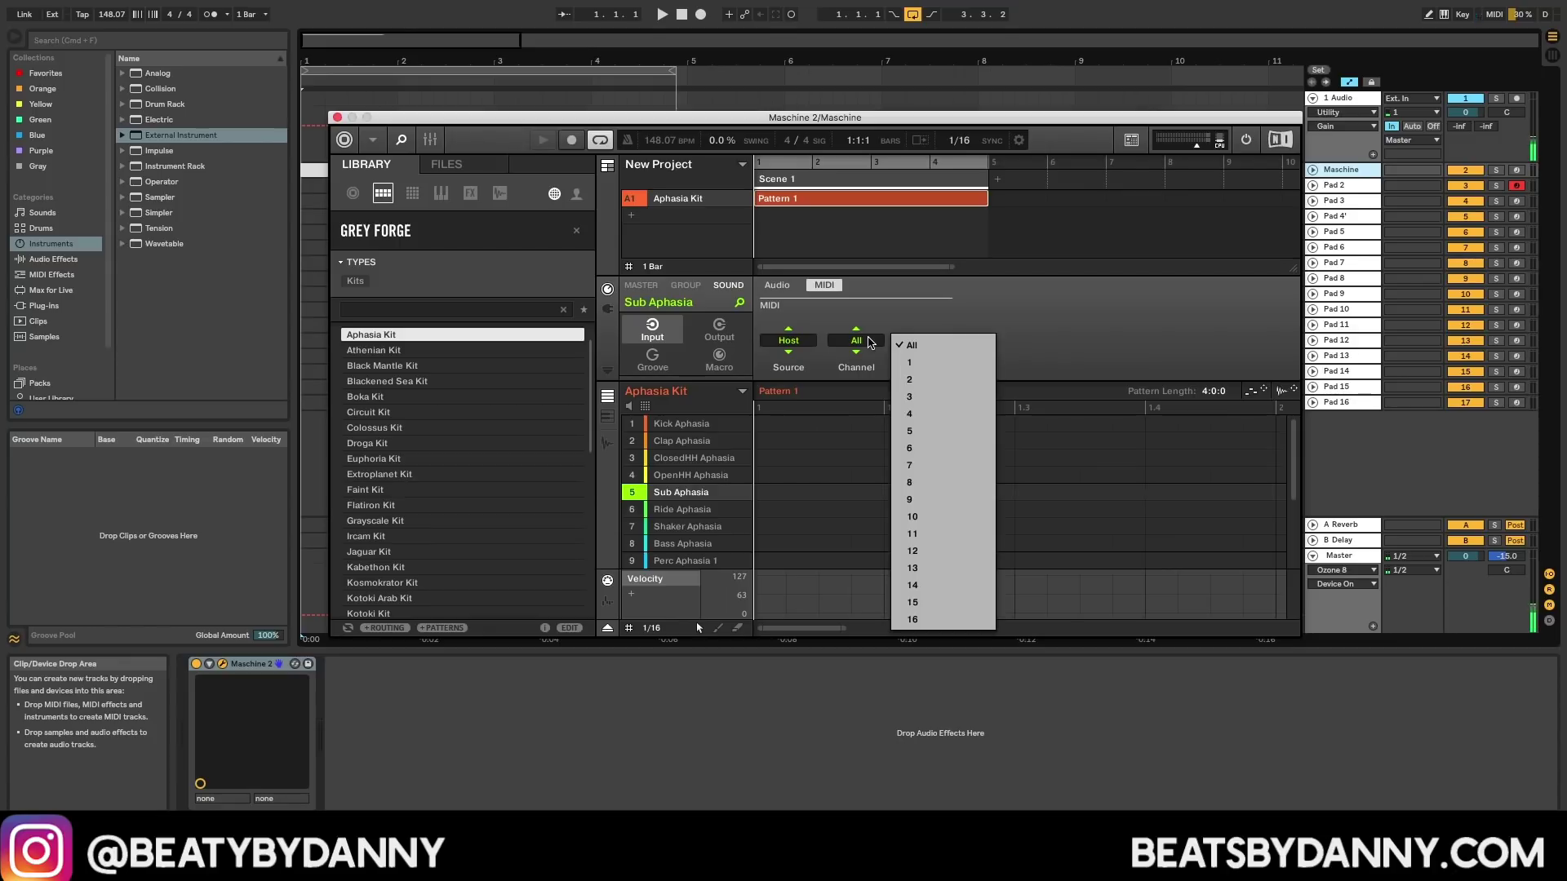
click(911, 433)
Step: Set Ride, Shaker and Bass Aphasia to MIDI input channels 6, 7 and 8
click(697, 509)
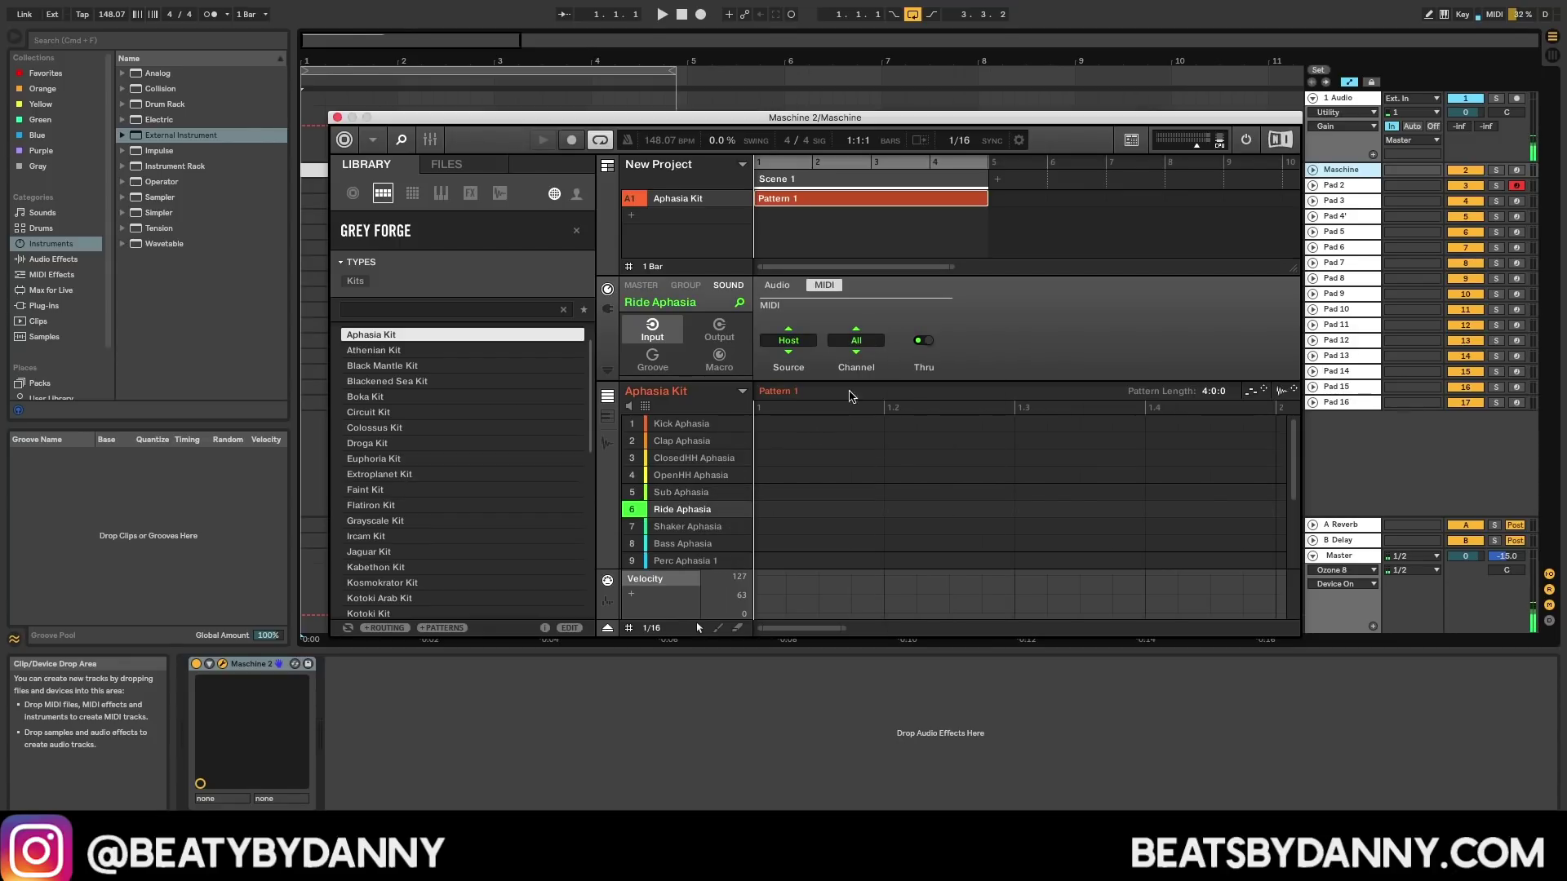
click(856, 341)
click(918, 452)
click(681, 526)
click(857, 343)
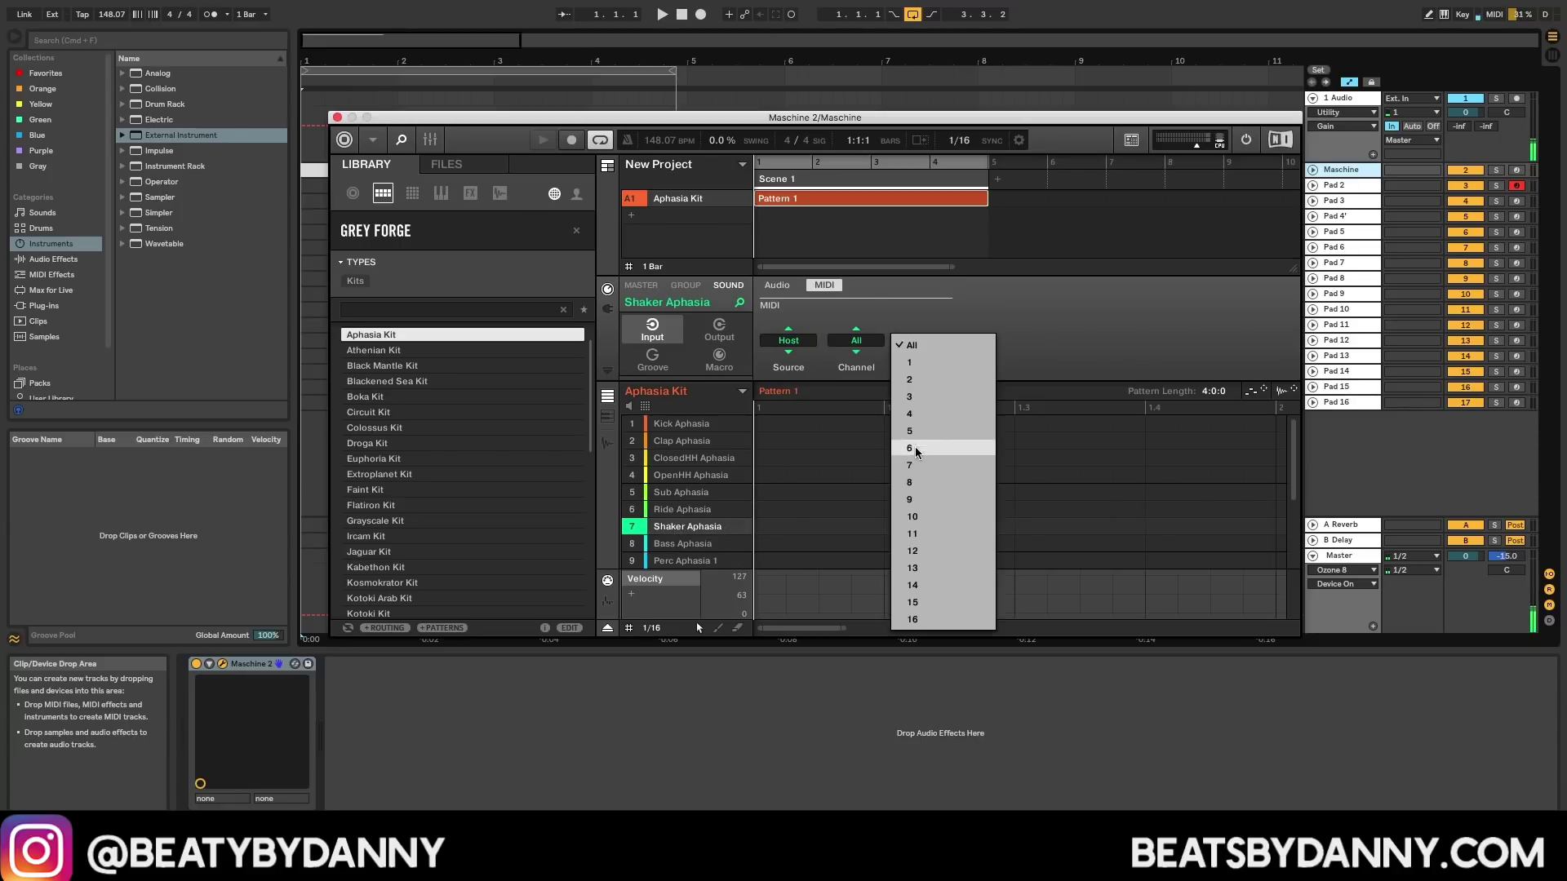
click(913, 470)
scroll(690, 530, down, 2)
scroll(689, 531, down, 2)
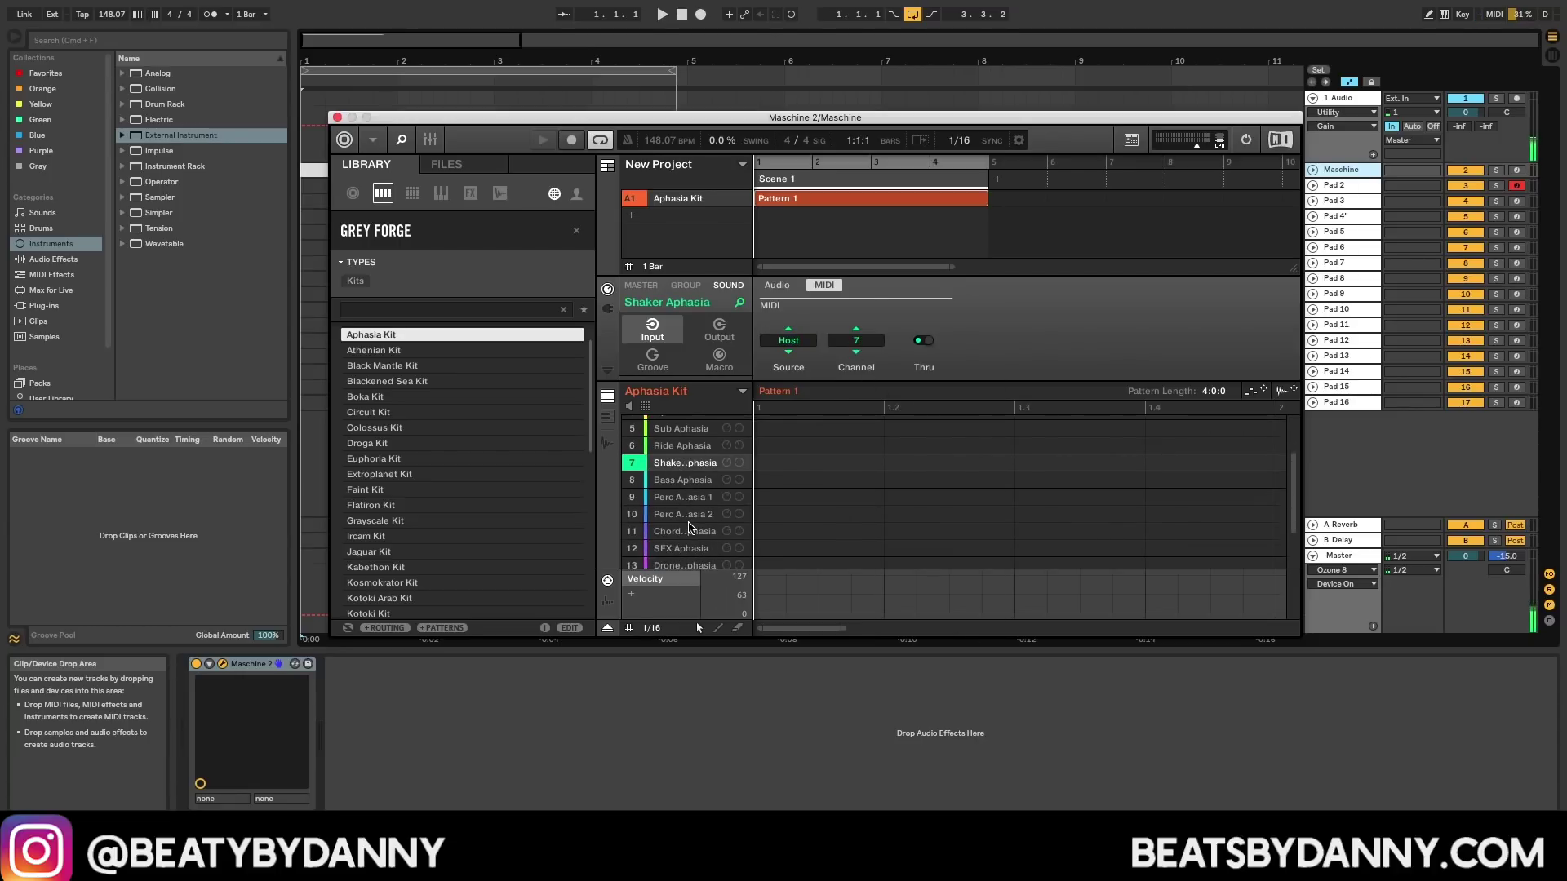
click(684, 483)
click(856, 340)
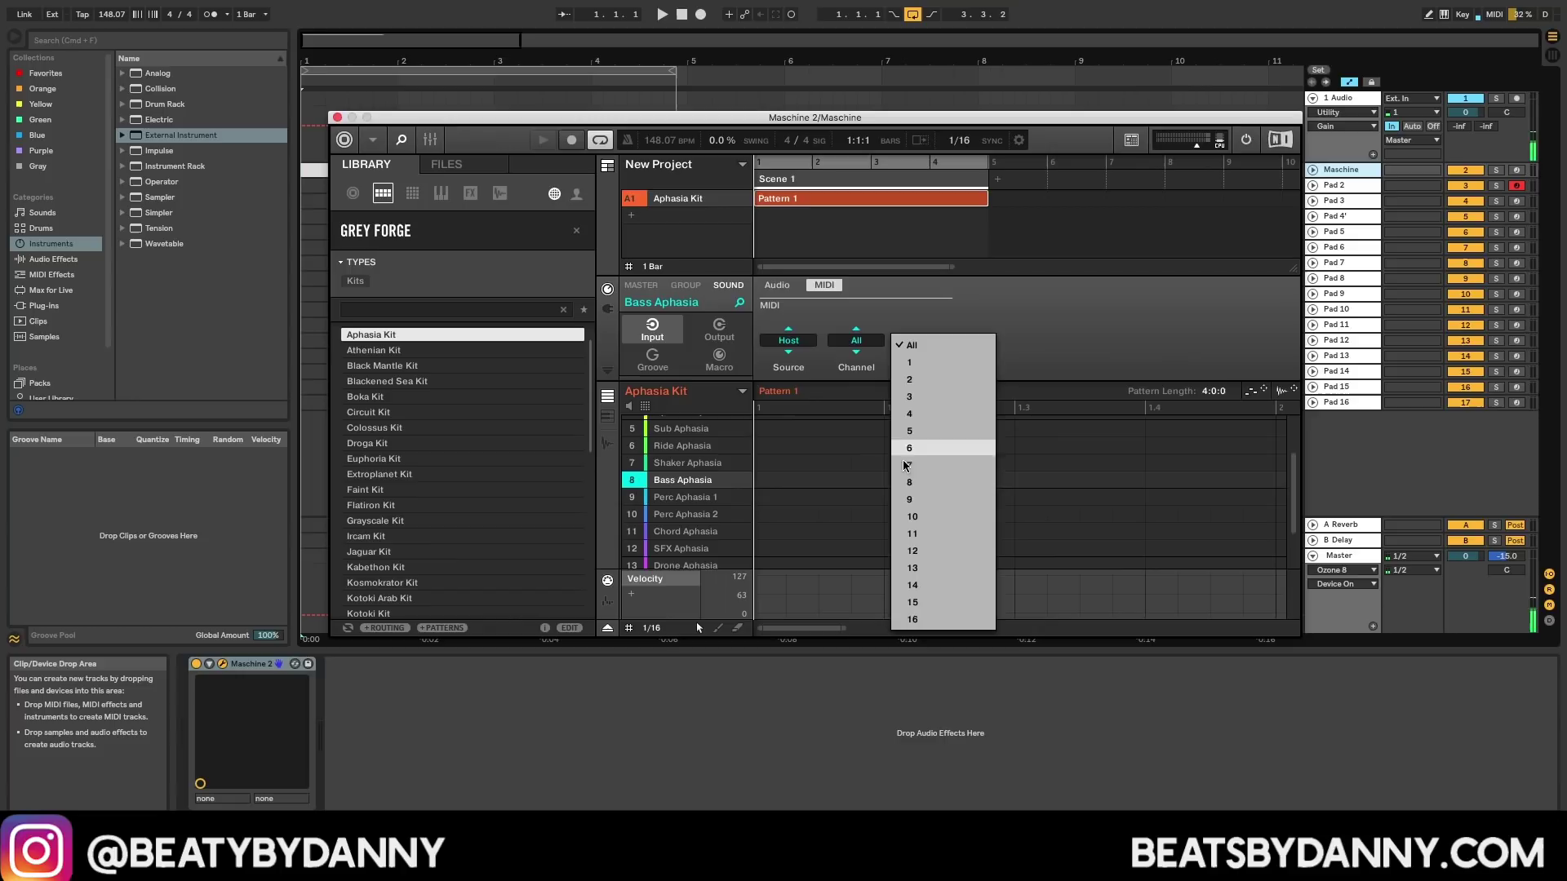
click(914, 484)
Step: Set Perc Aphasia 1, Perc Aphasia 2, Chord and SFX Aphasia to channels 9–12
click(688, 499)
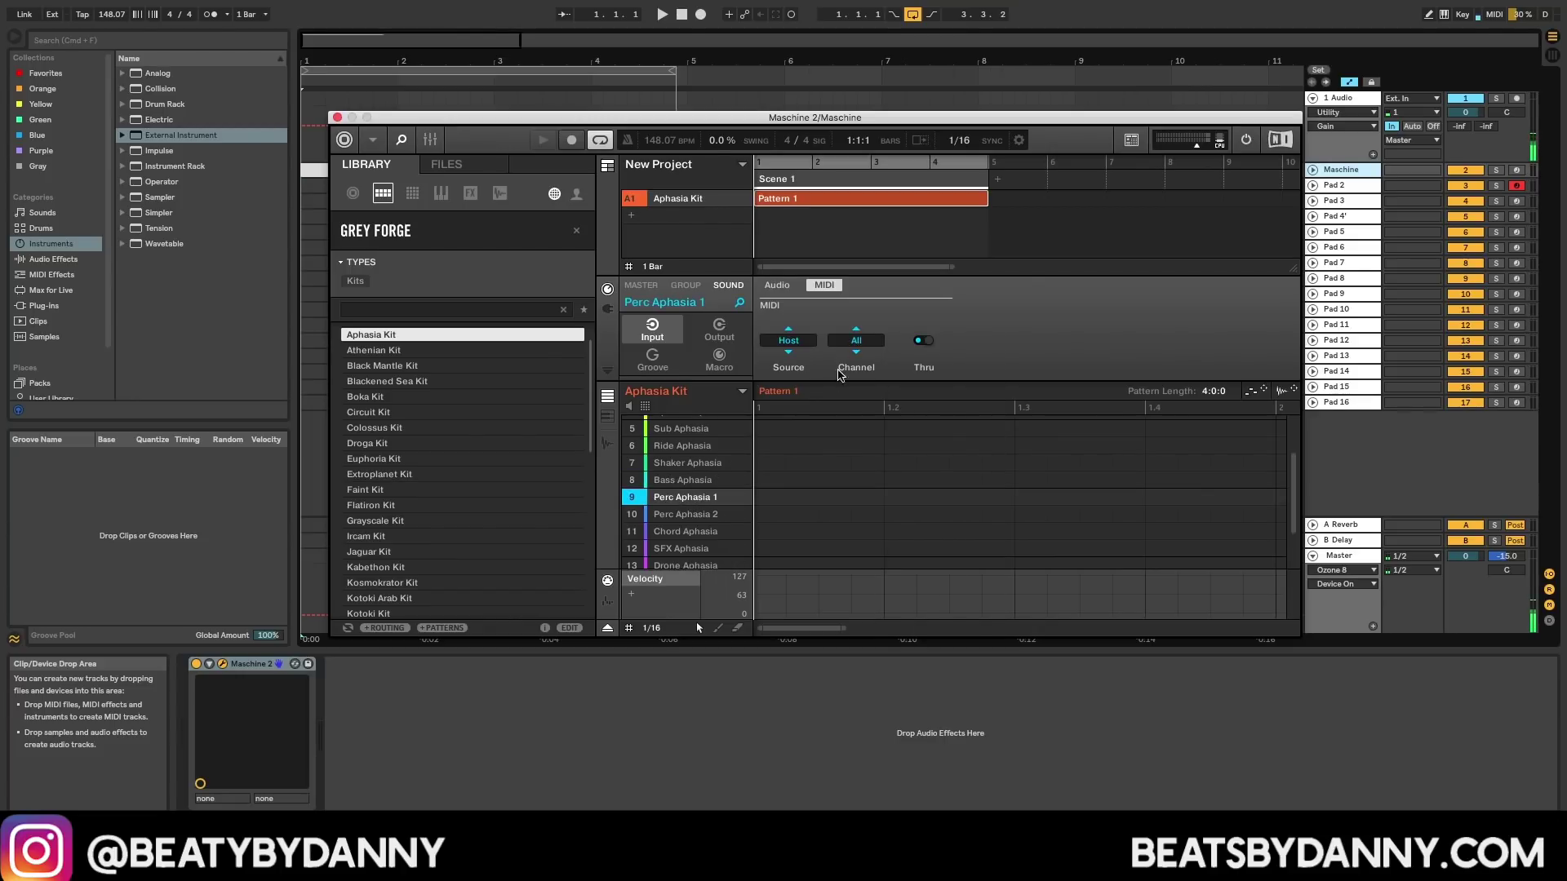
click(860, 340)
click(914, 501)
click(686, 515)
click(856, 340)
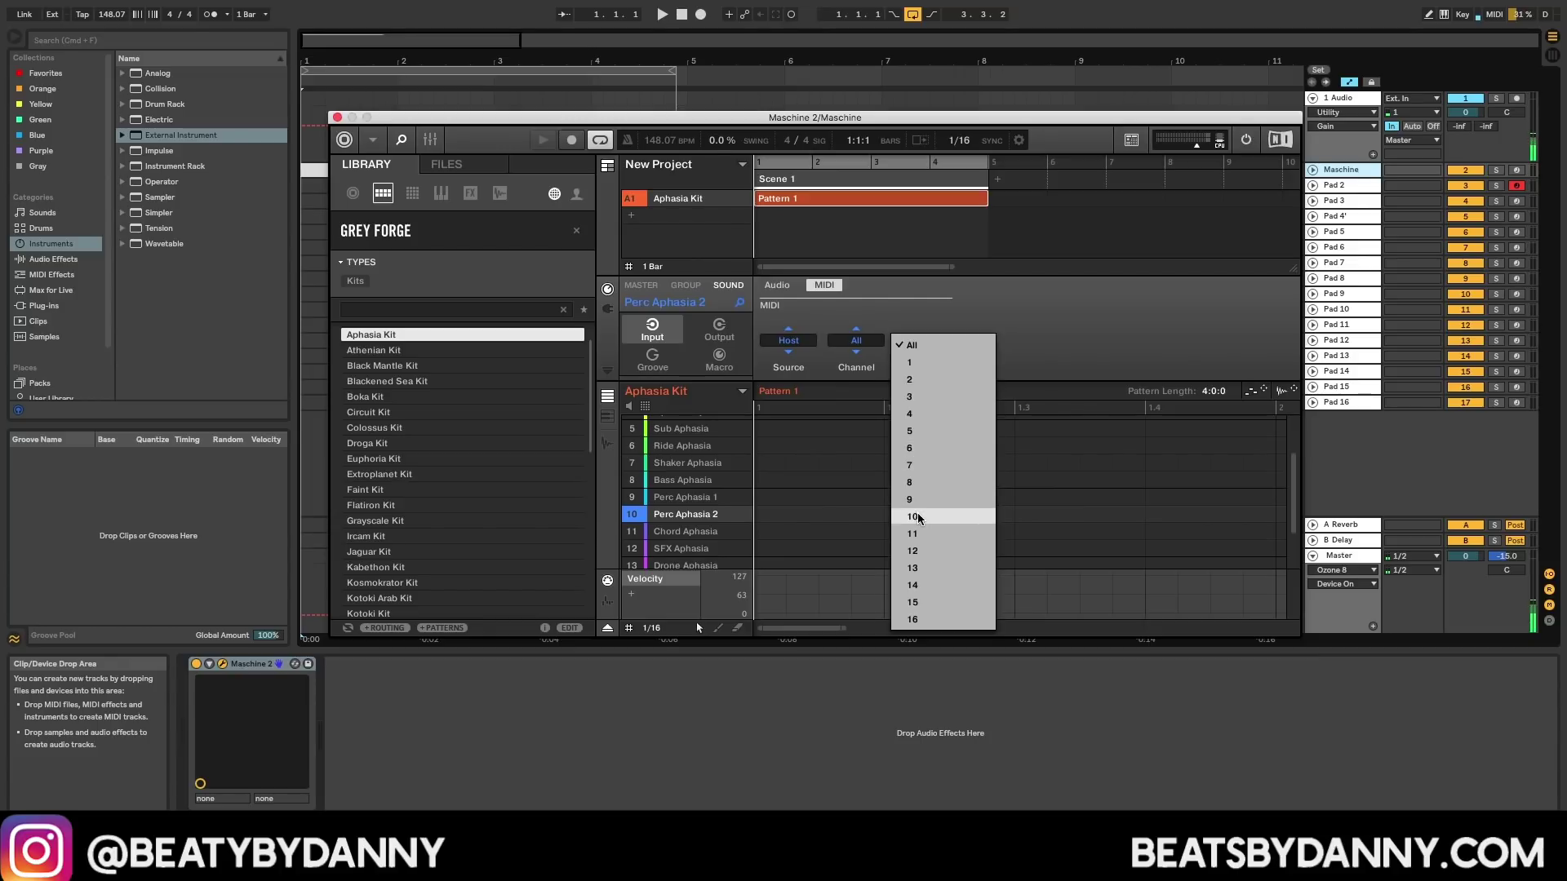
click(919, 519)
click(685, 531)
click(856, 341)
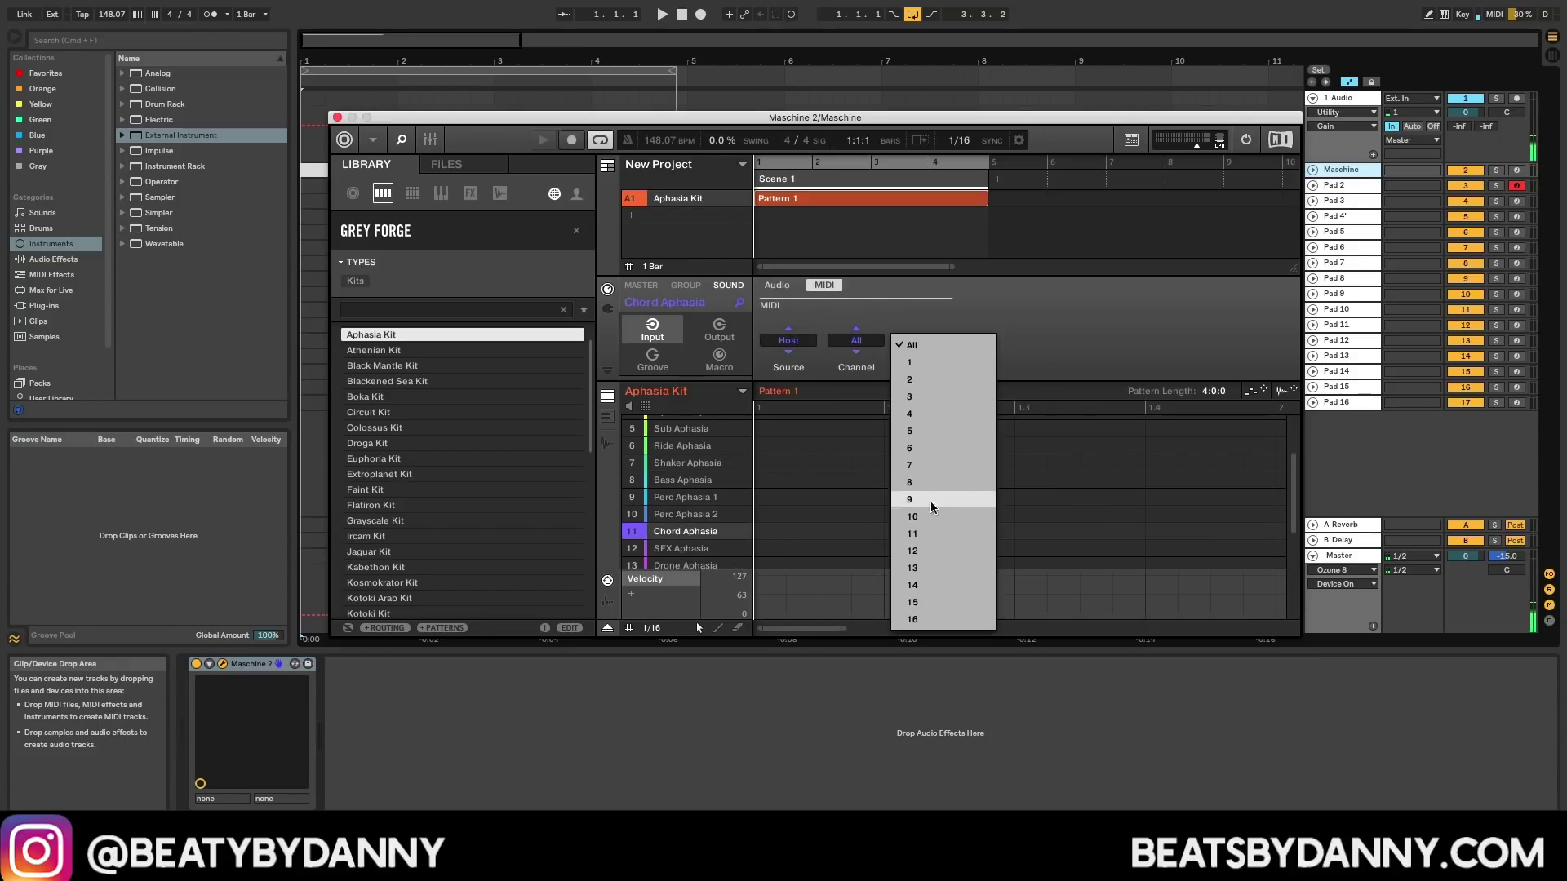
click(927, 536)
scroll(682, 546, down, 1)
click(684, 535)
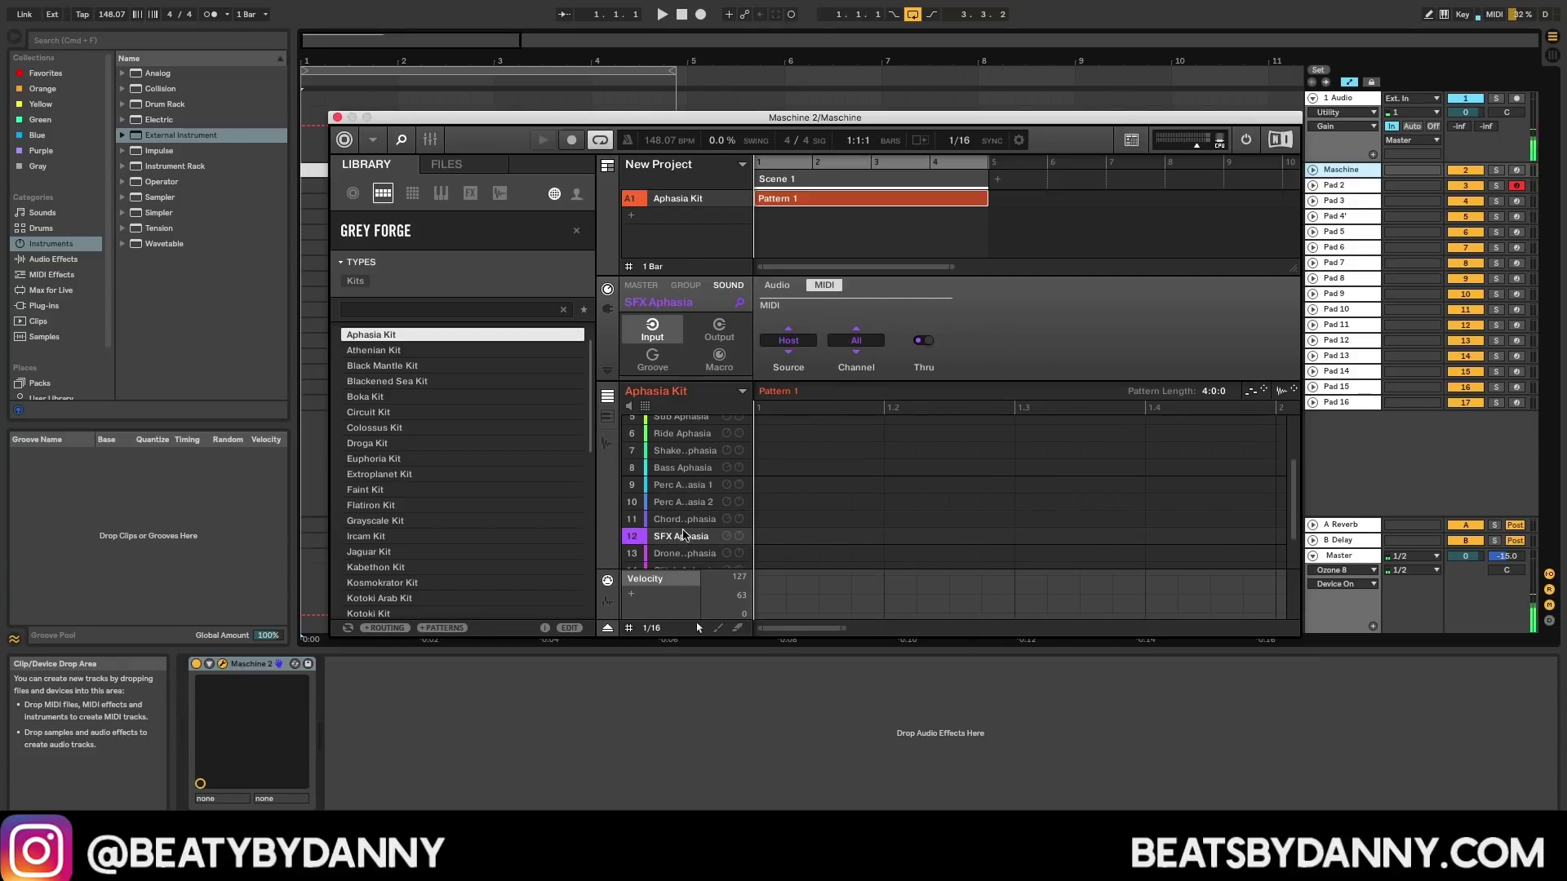
click(875, 340)
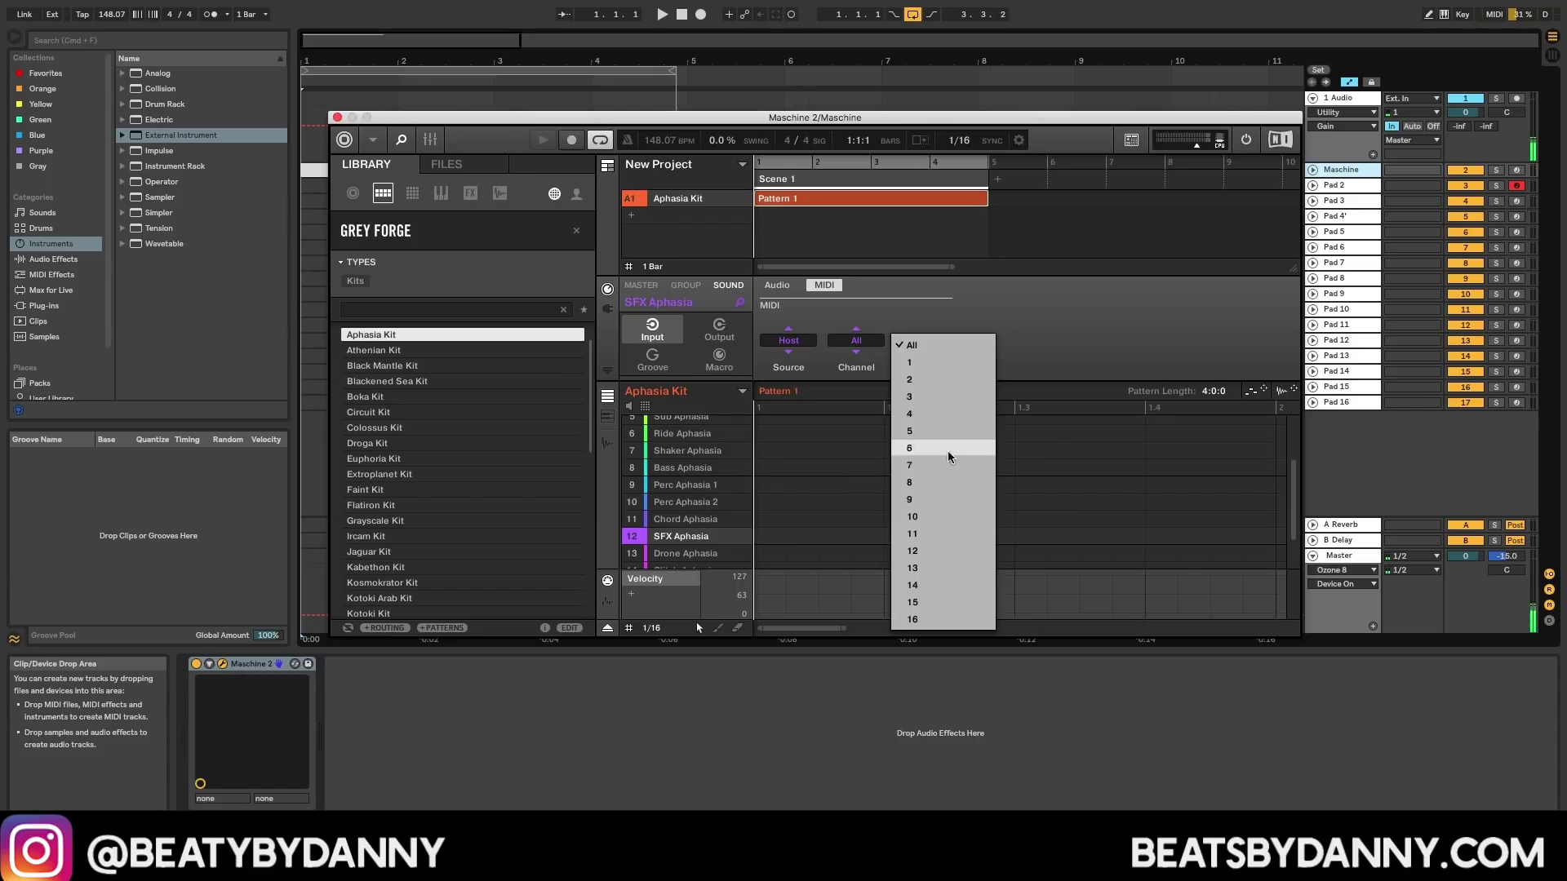
click(938, 553)
Step: Set Drone, Glitch, Distort and Synth Aphasia to MIDI input channels 13–16
scroll(661, 530, down, 2)
click(684, 521)
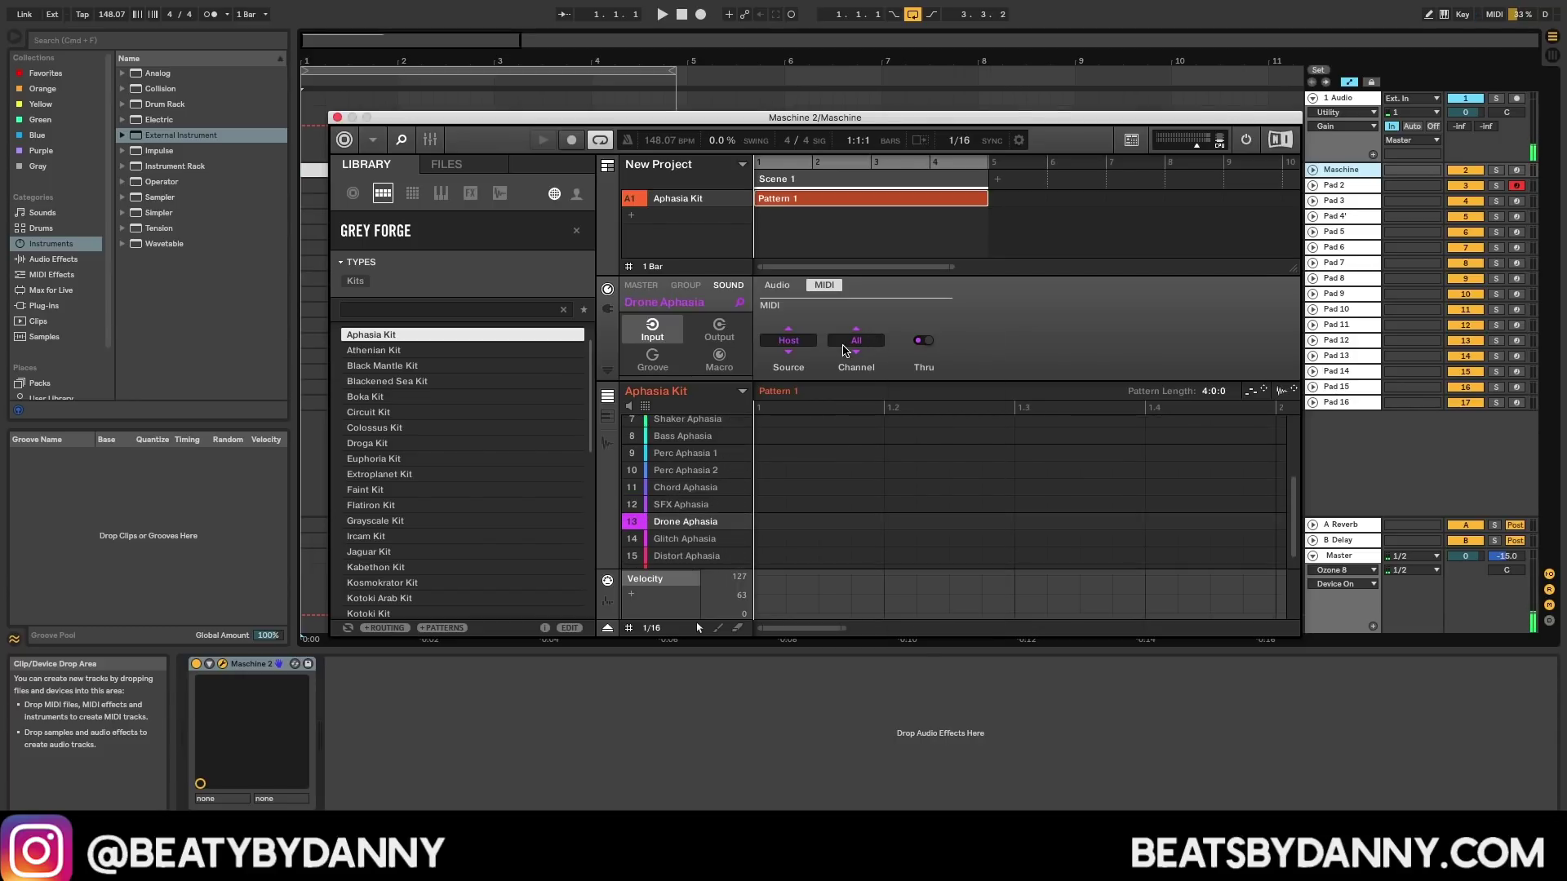
click(844, 350)
click(915, 564)
scroll(689, 524, down, 1)
click(686, 526)
click(857, 341)
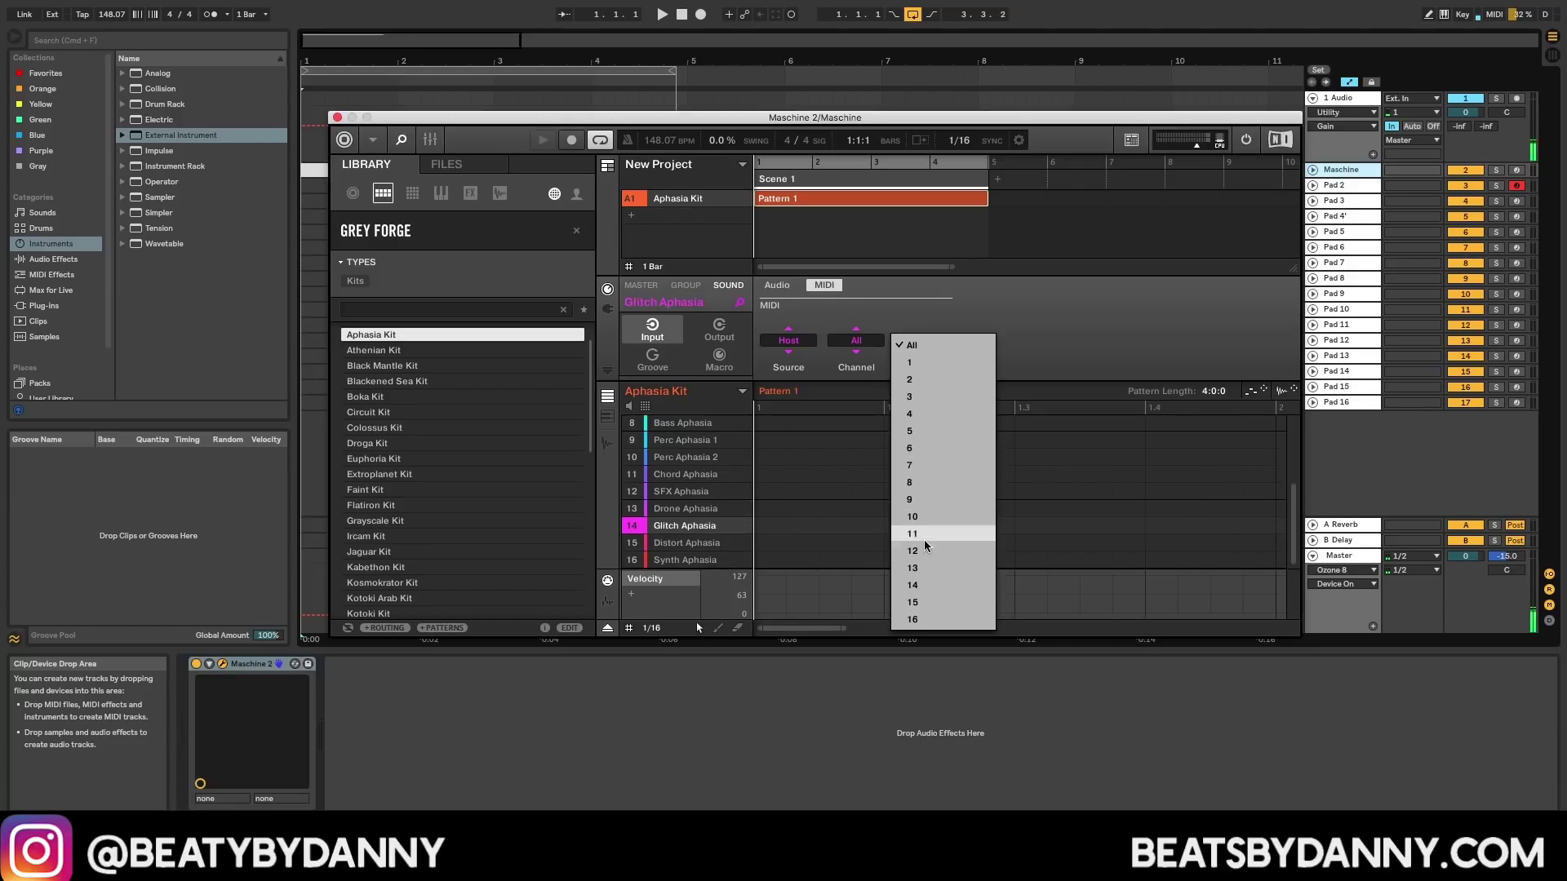
click(912, 585)
click(670, 545)
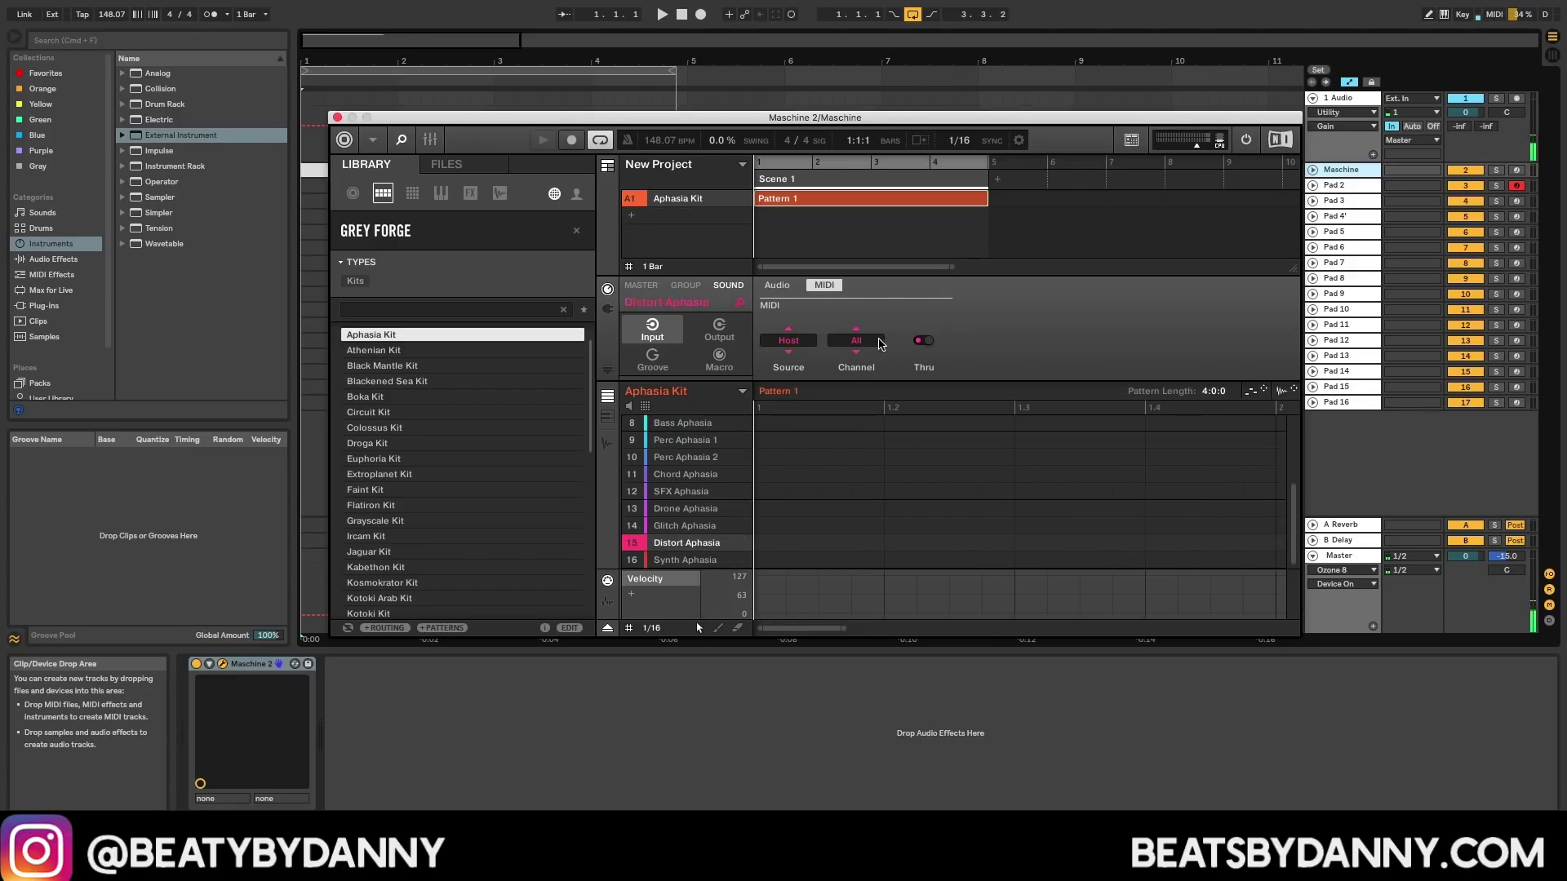
click(880, 345)
click(921, 604)
click(676, 562)
click(879, 345)
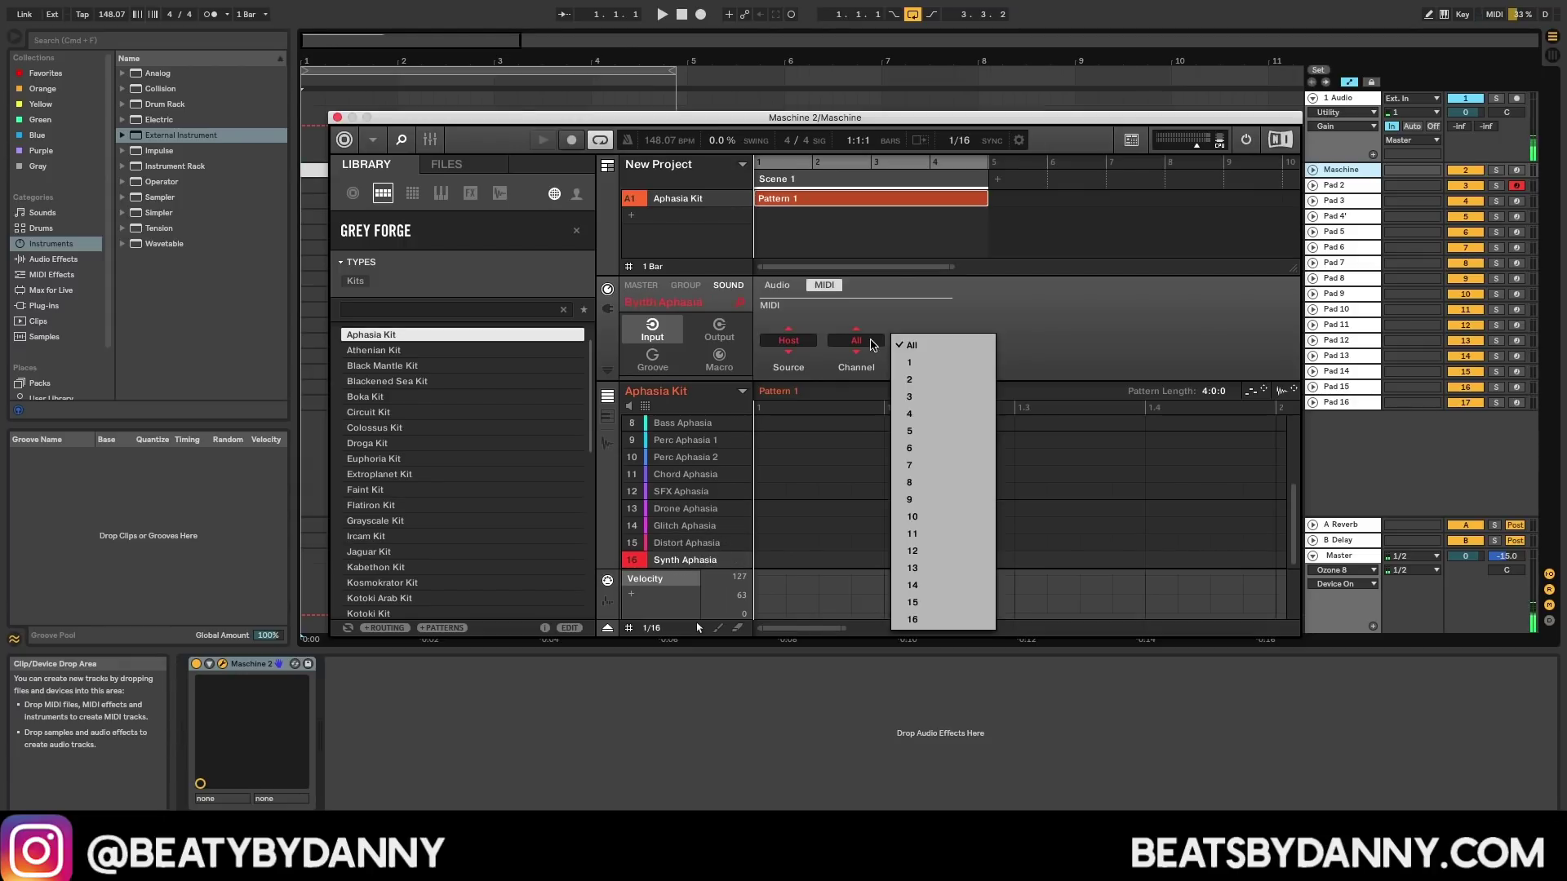
click(936, 620)
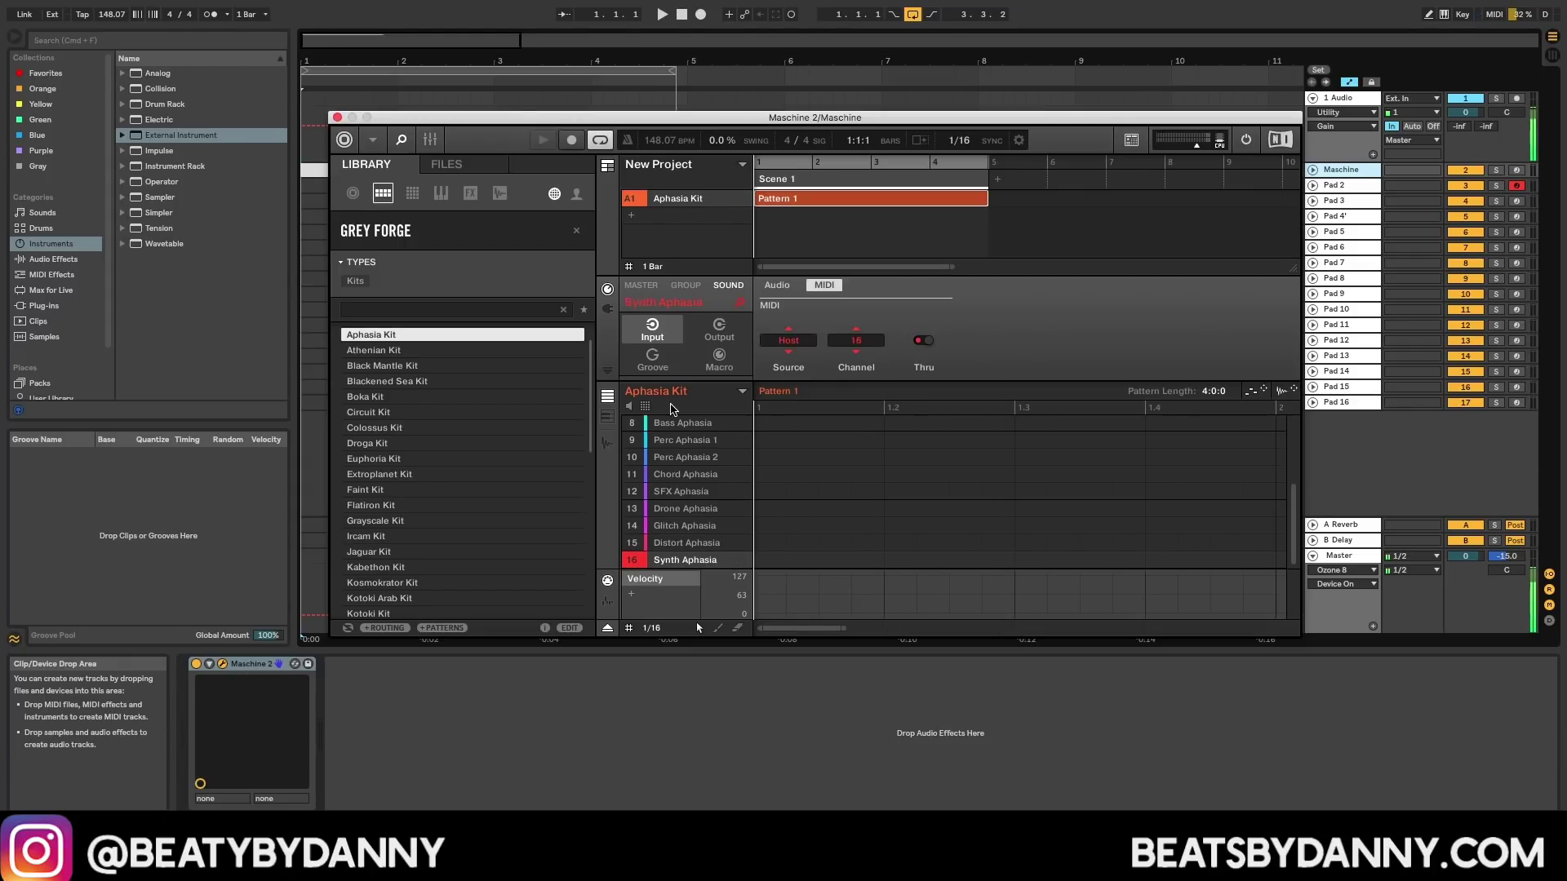
Step: Close the Maschine plug-in window and open the Maschine track's clip in the note editor
drag(571, 111, 745, 92)
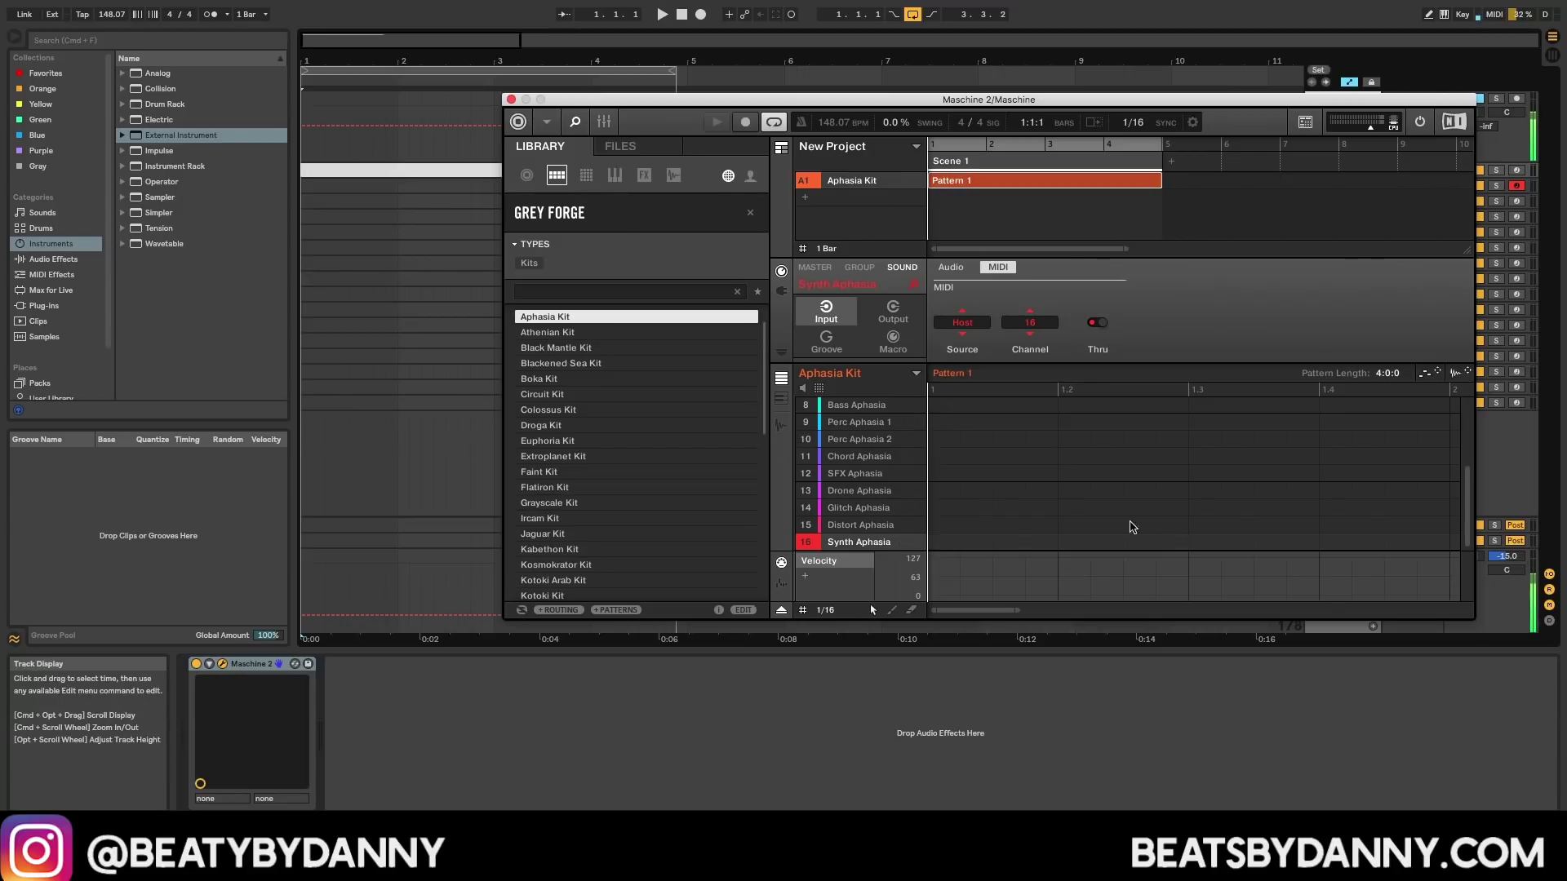
double_click(384, 176)
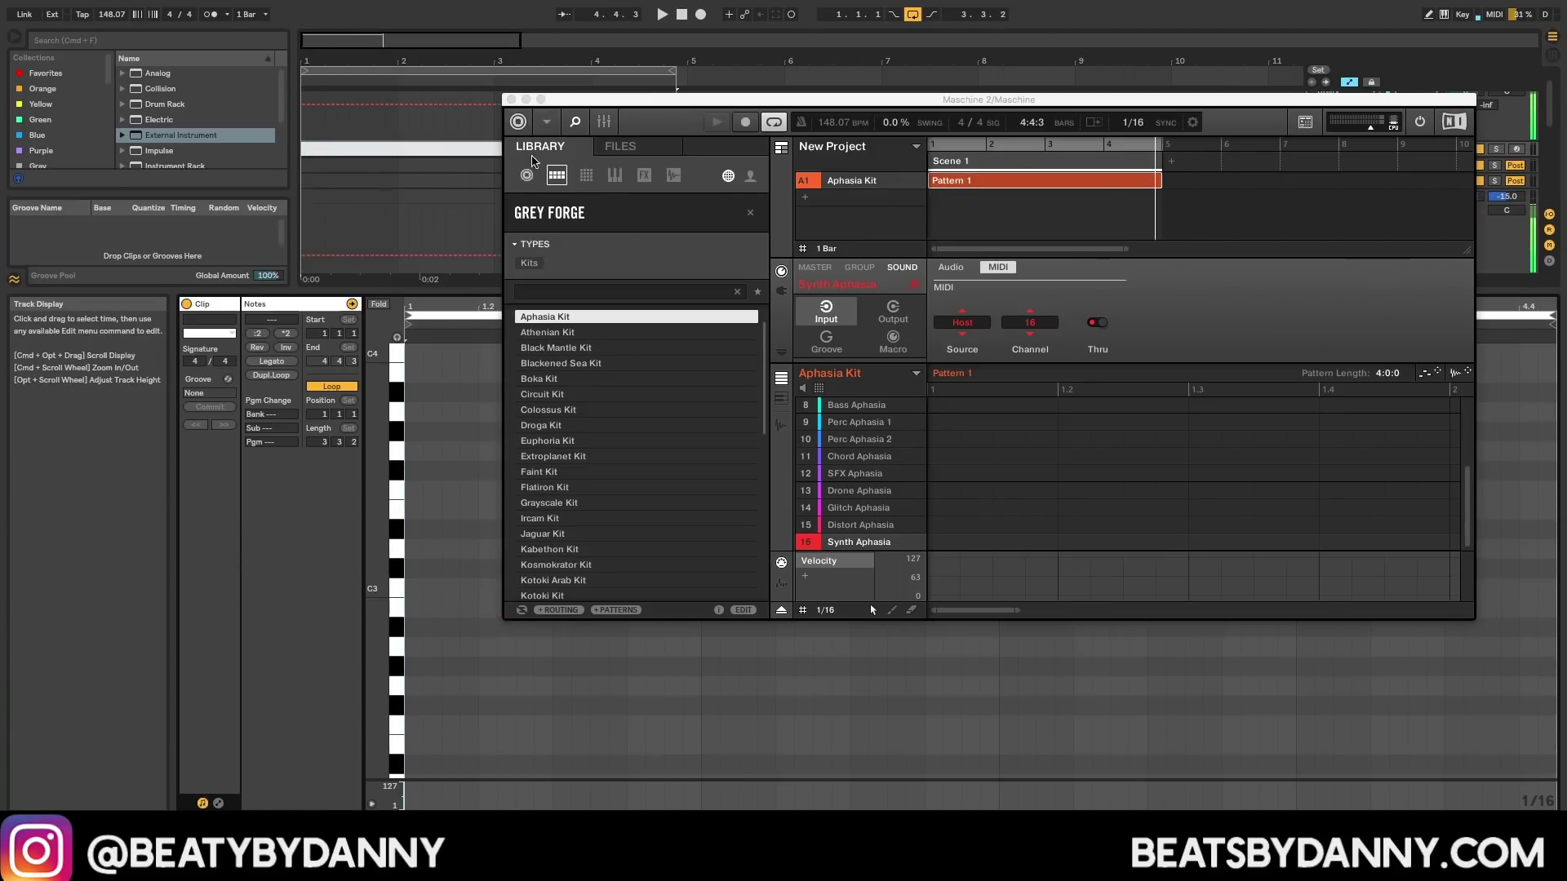
click(512, 99)
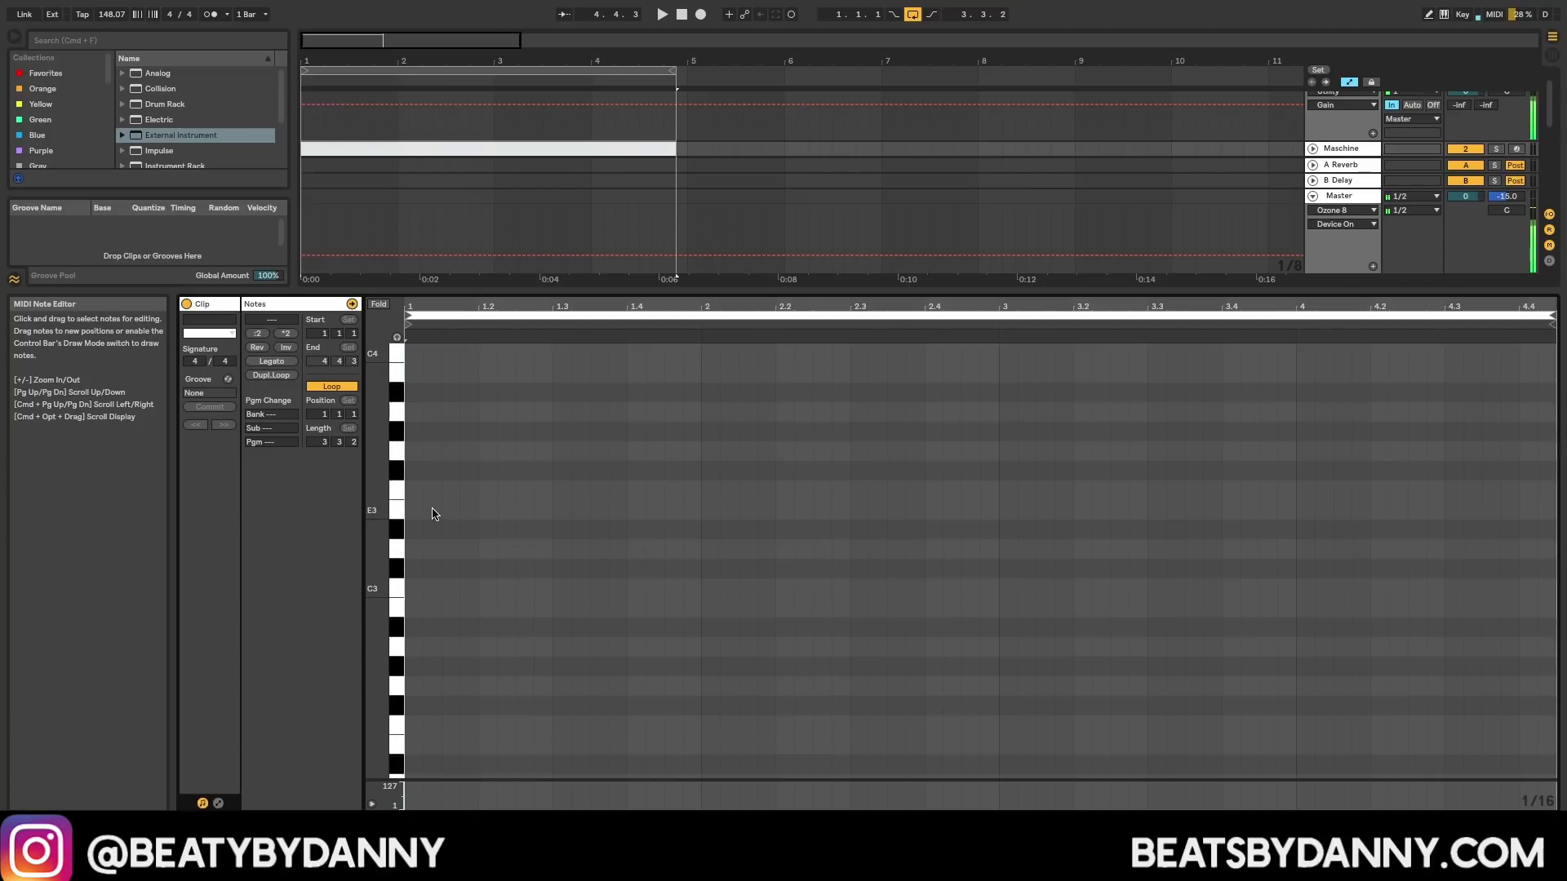
double_click(1342, 149)
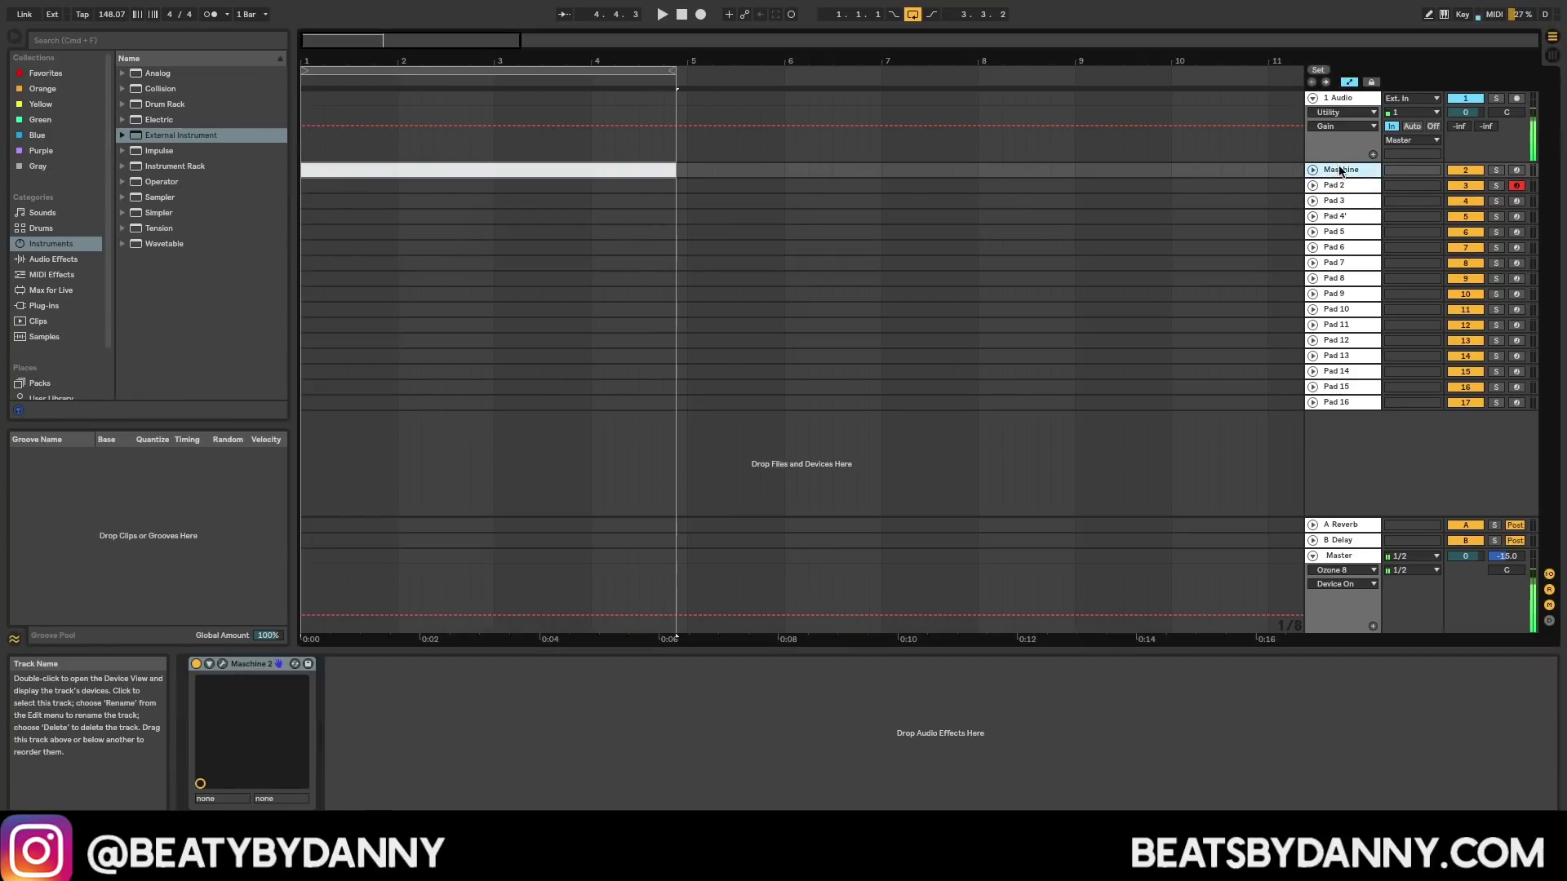
double_click(322, 168)
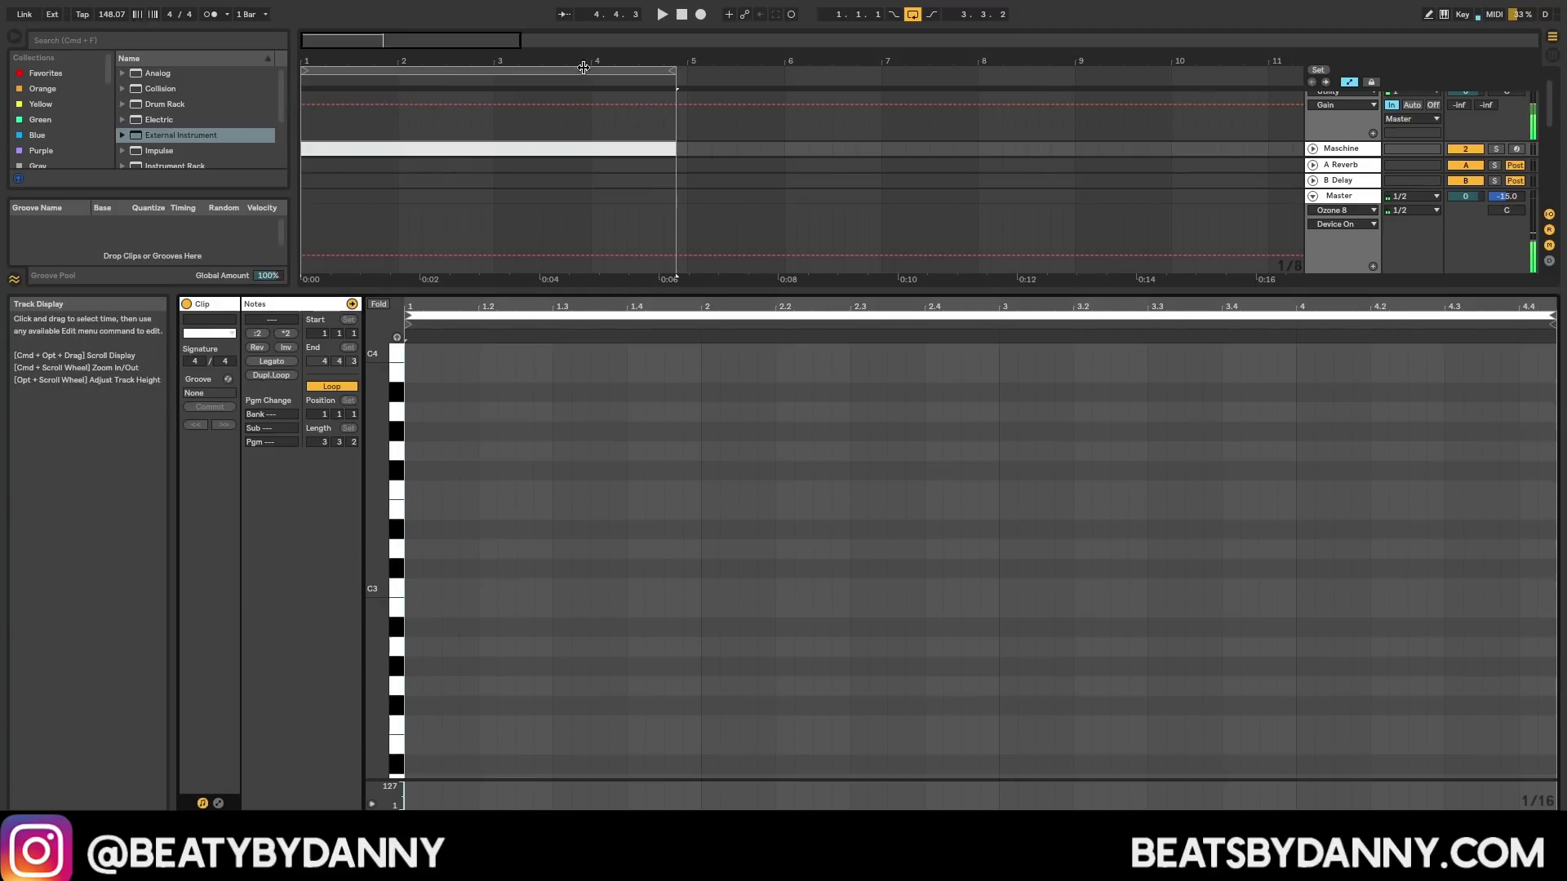
Step: Shorten the clip loop to one bar, draw a C3 note at 1.1.1, audition it, and hide Detail View
drag(674, 70, 398, 82)
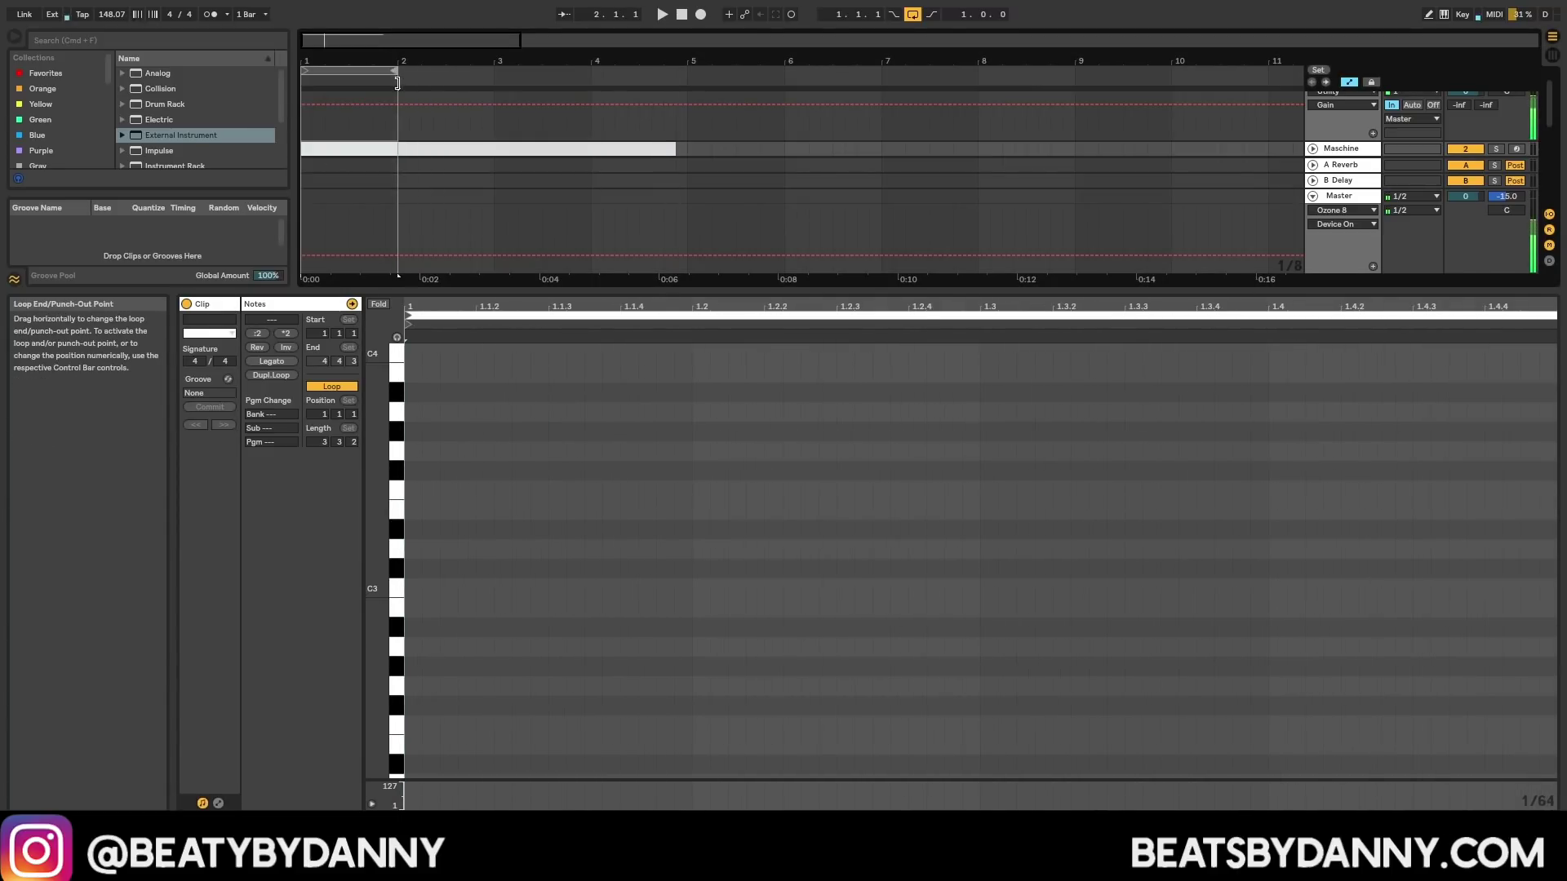
double_click(414, 587)
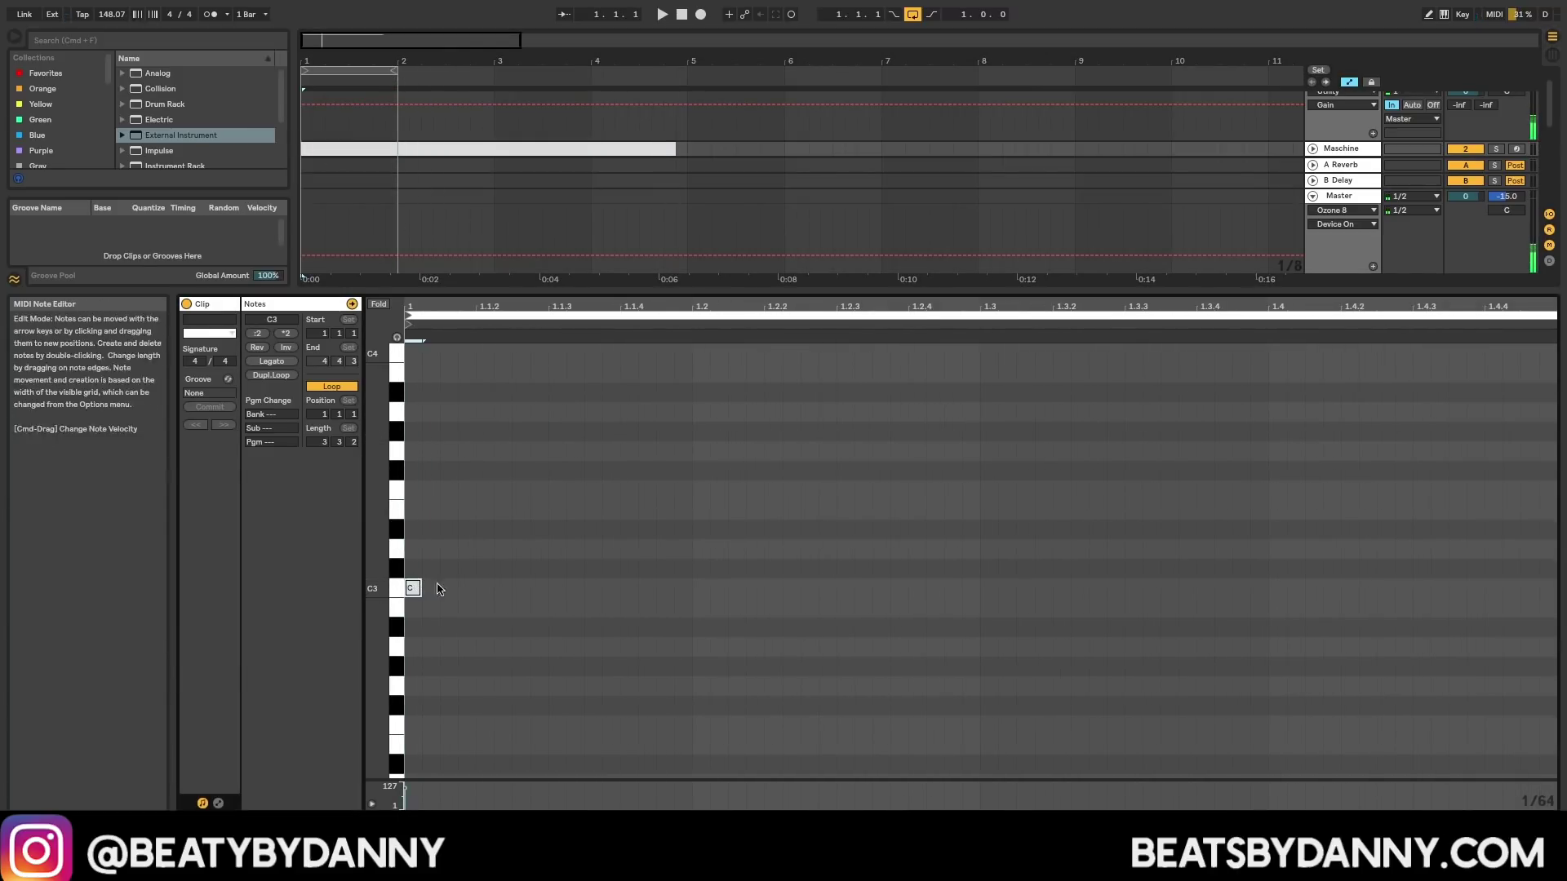
drag(418, 589, 493, 600)
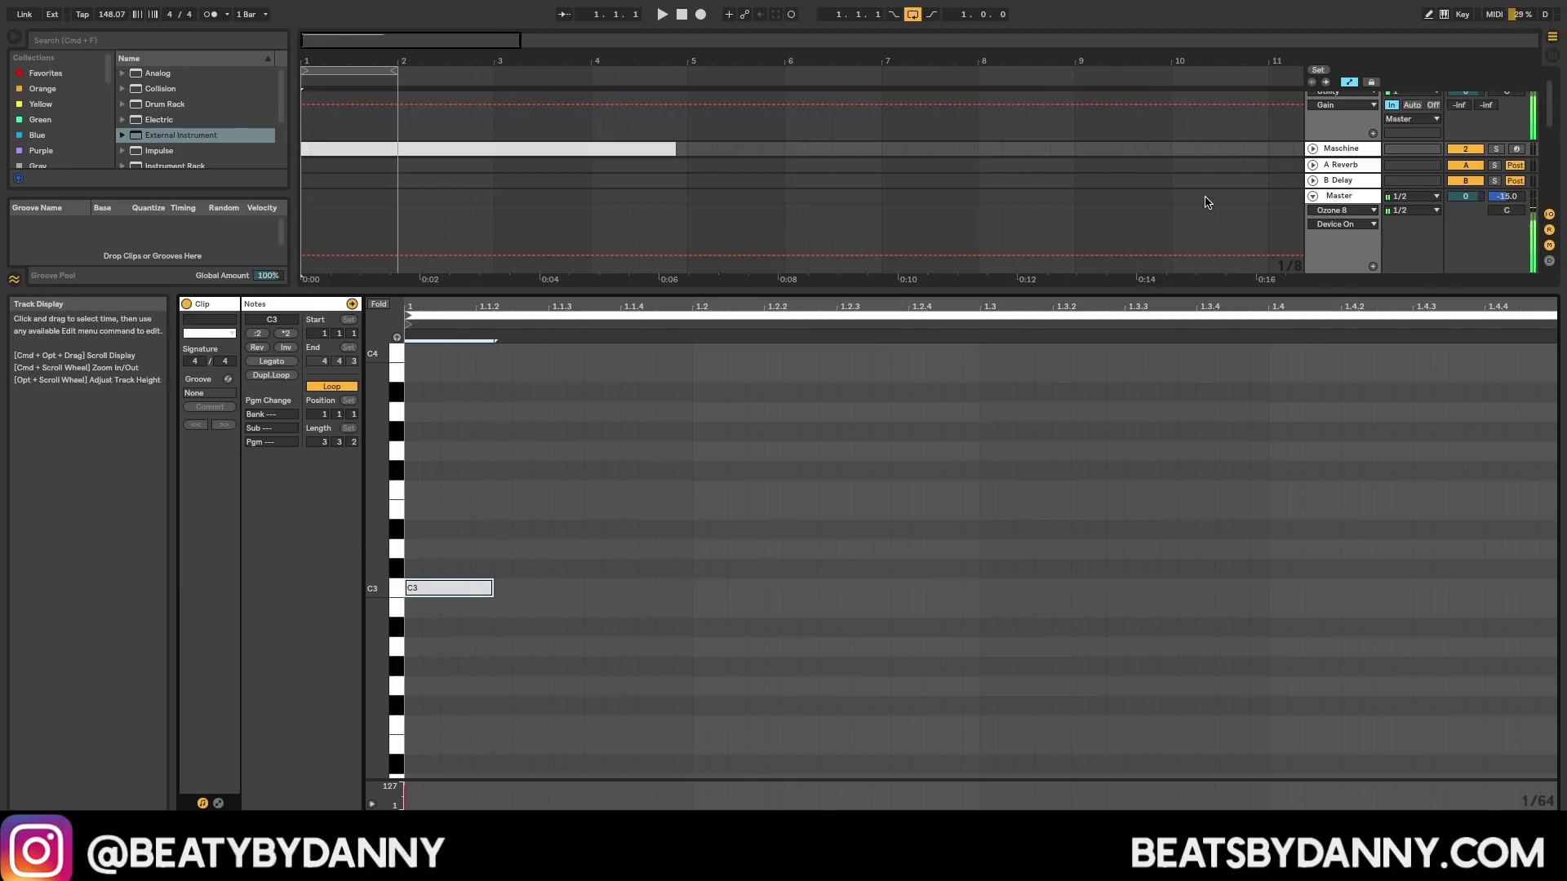
key(space)
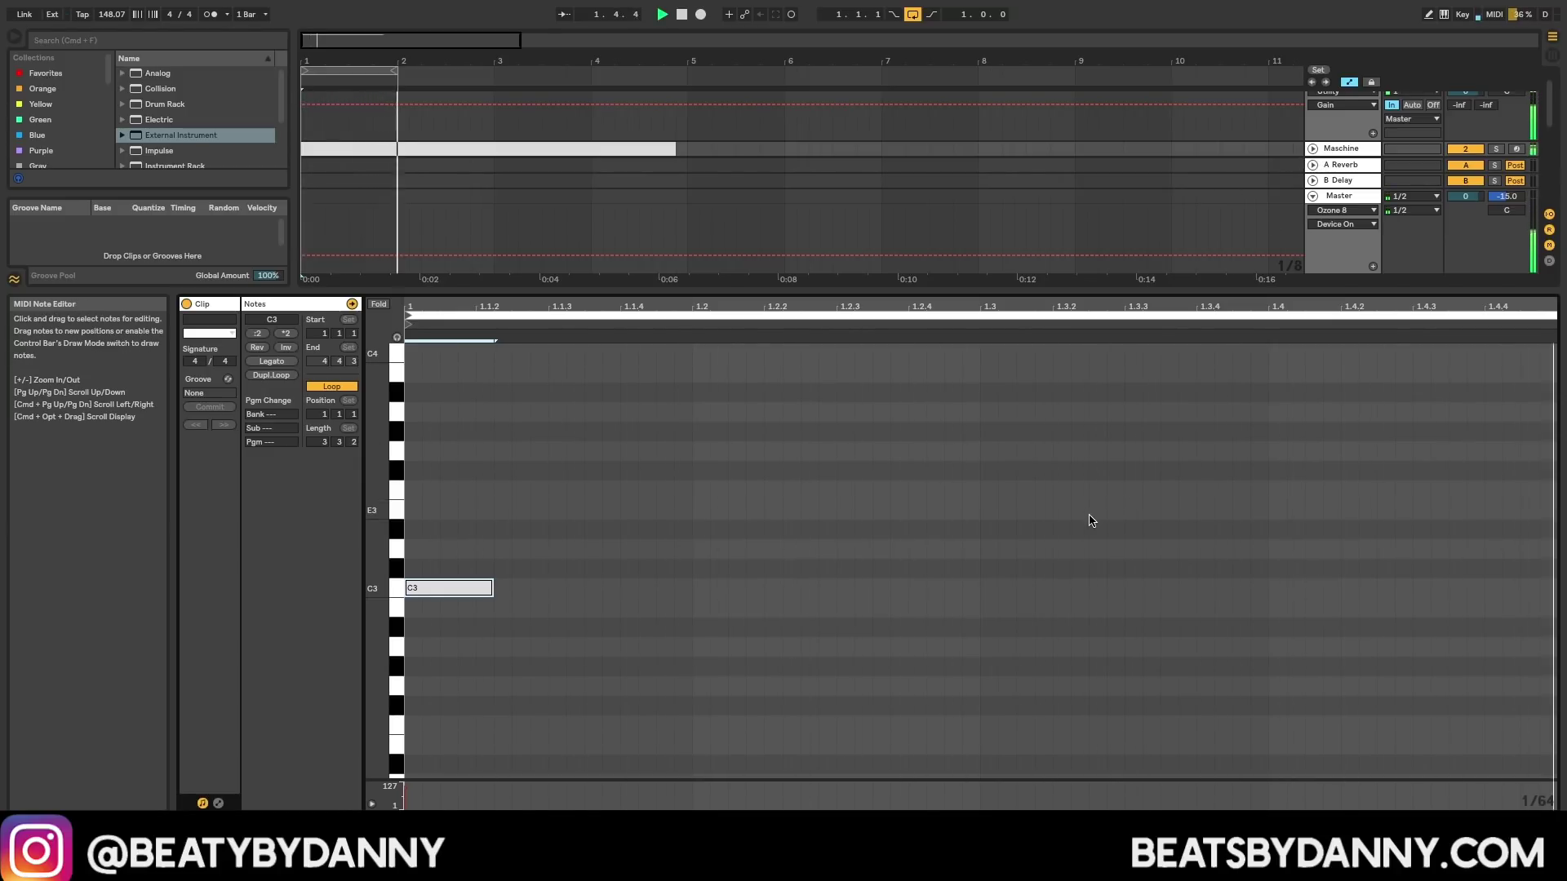
key(space)
key(super+alt+l)
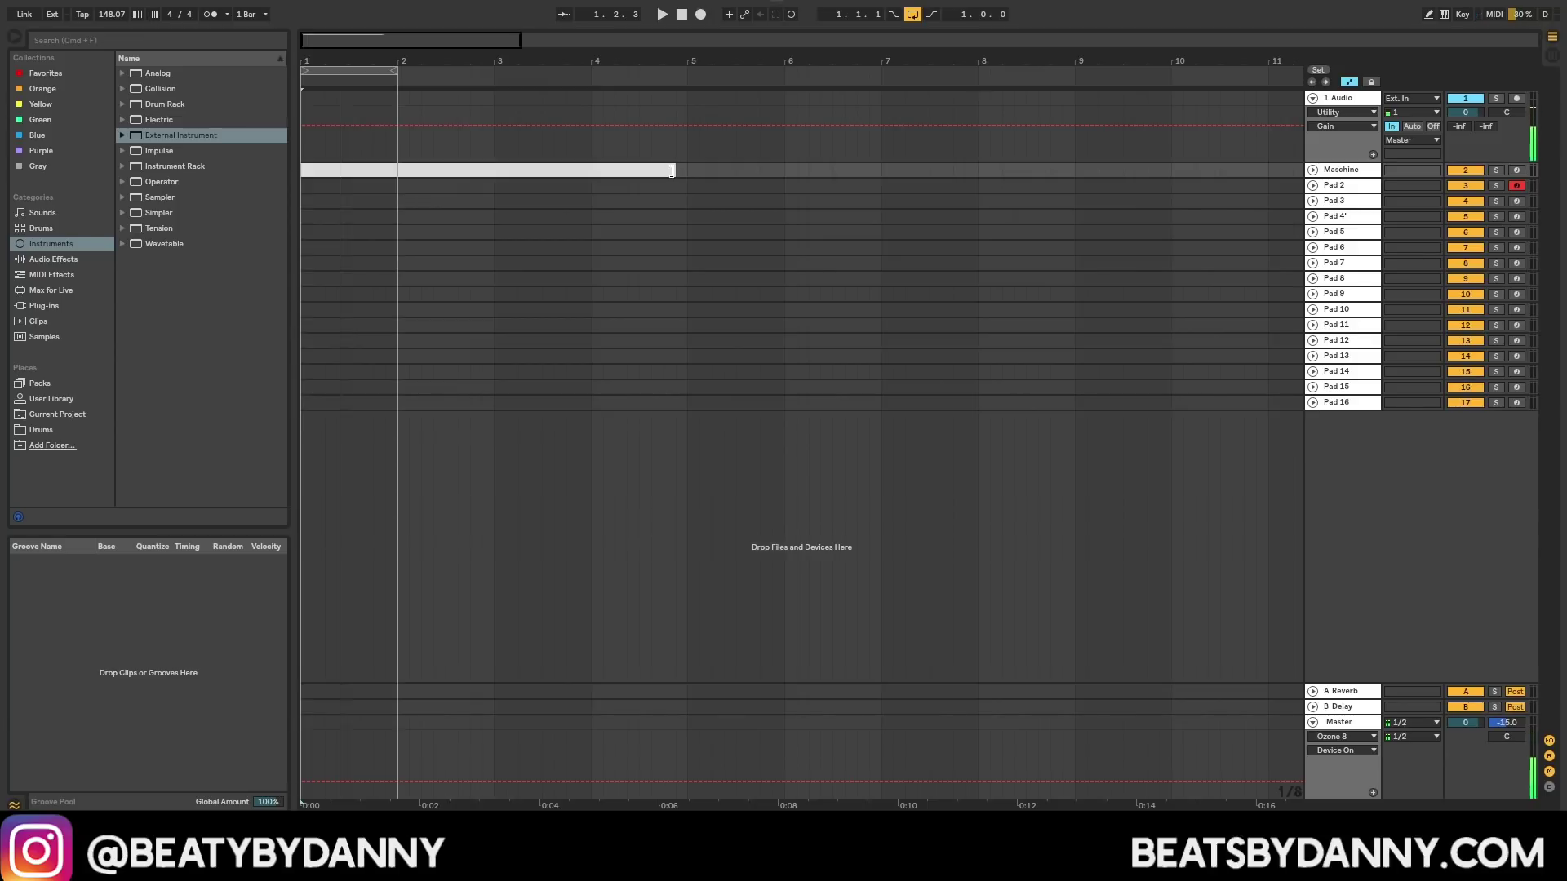
Step: Trim the Maschine clip to end at bar 2 and create a one-bar clip on Pad 2
drag(672, 171, 394, 187)
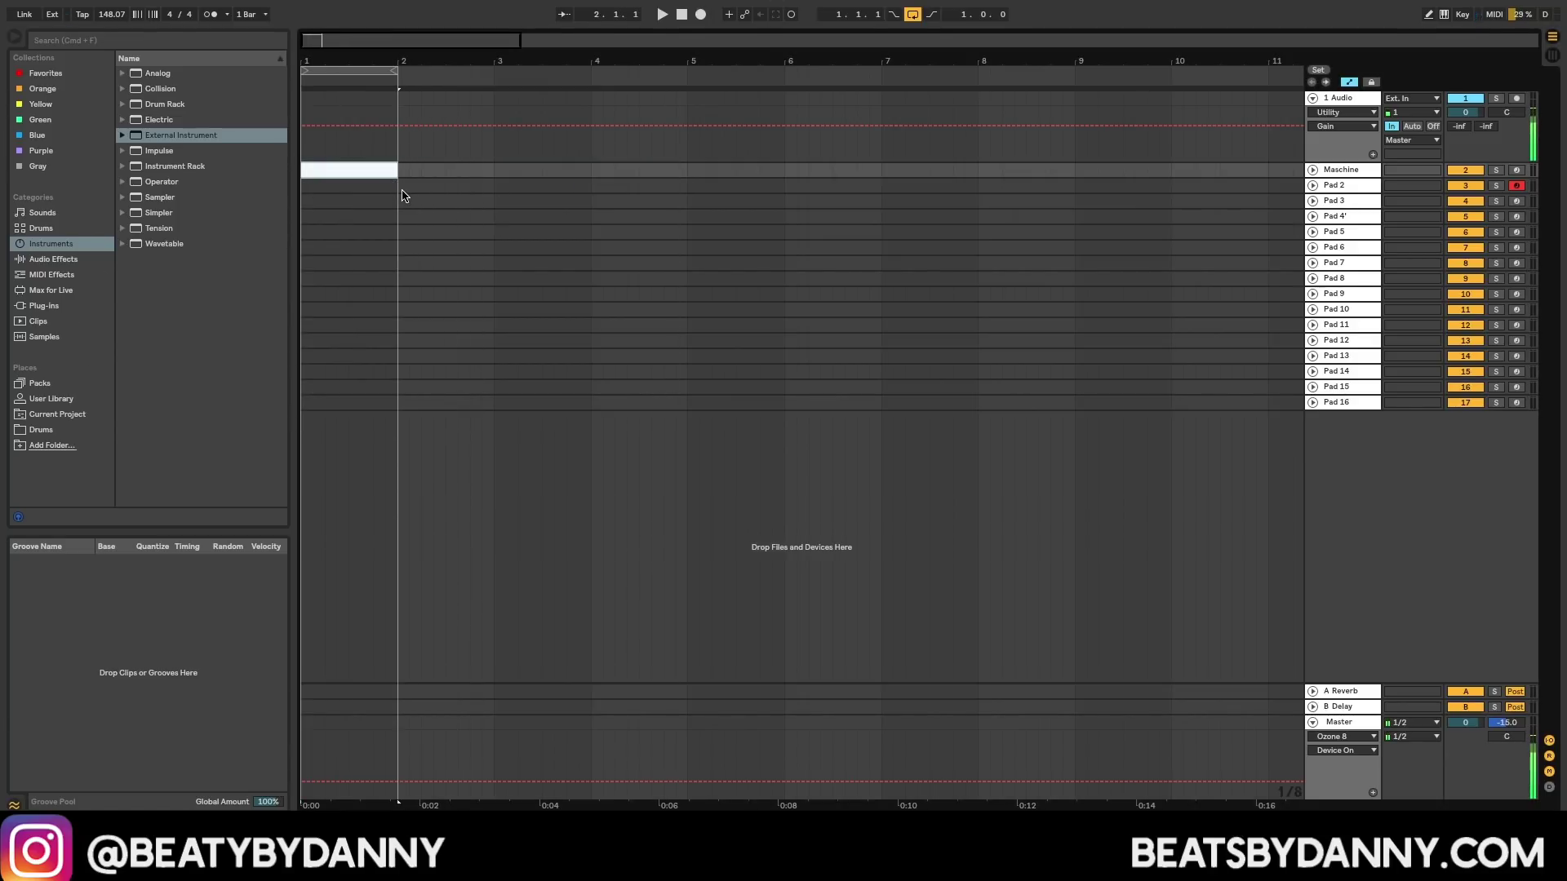
mouse_move(364, 173)
mouse_down()
mouse_move(364, 196)
mouse_move(351, 186)
mouse_up()
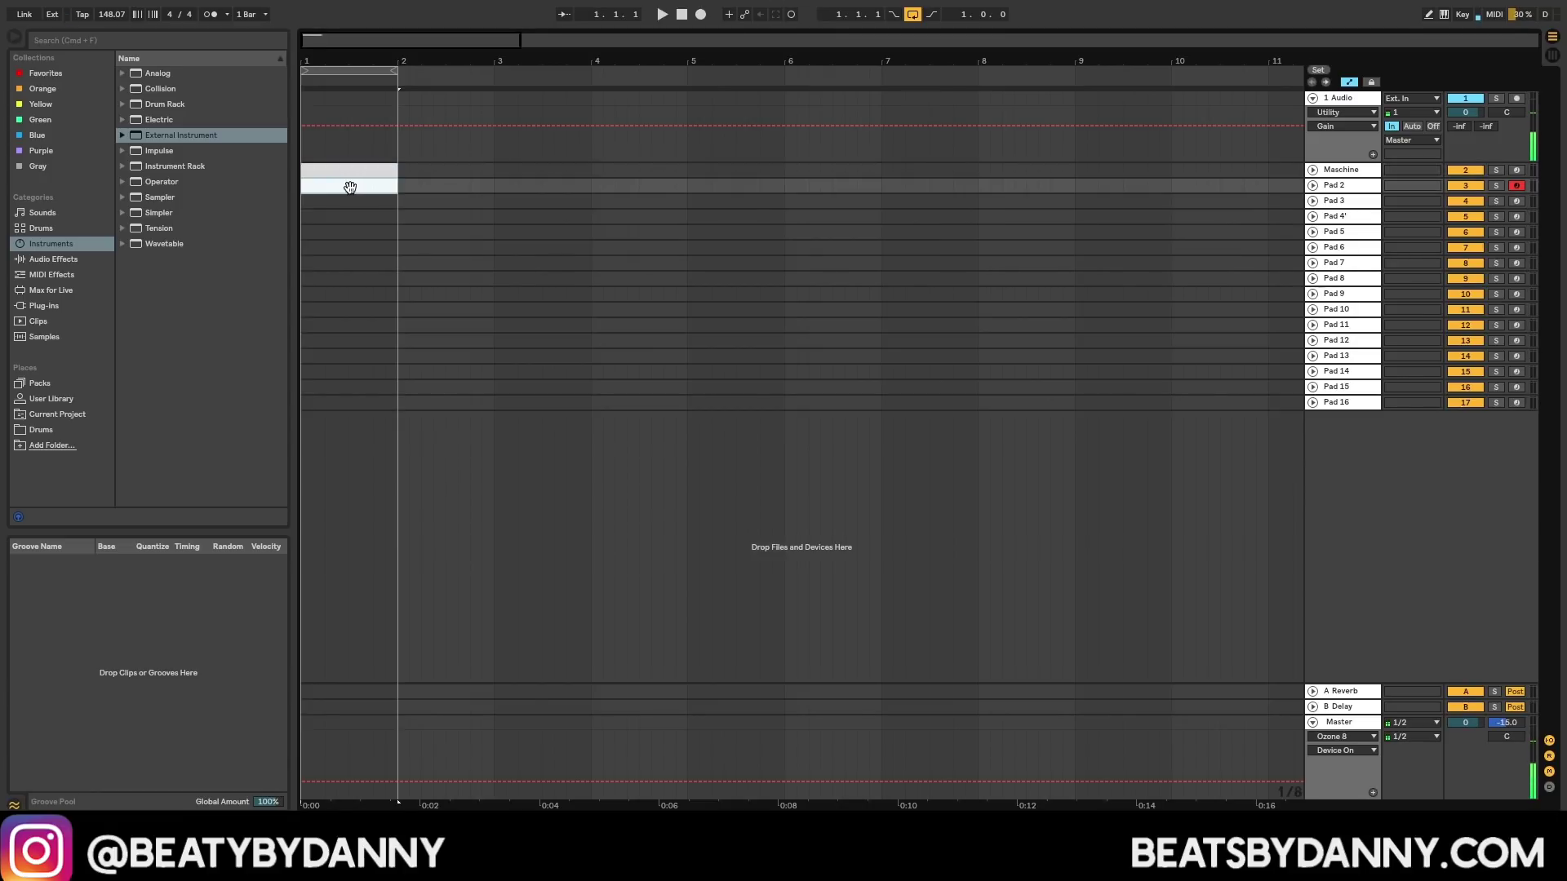
key(super+alt+l)
Step: Move the C3 note later to about 1.1.3 and play both clips back
drag(441, 588, 584, 588)
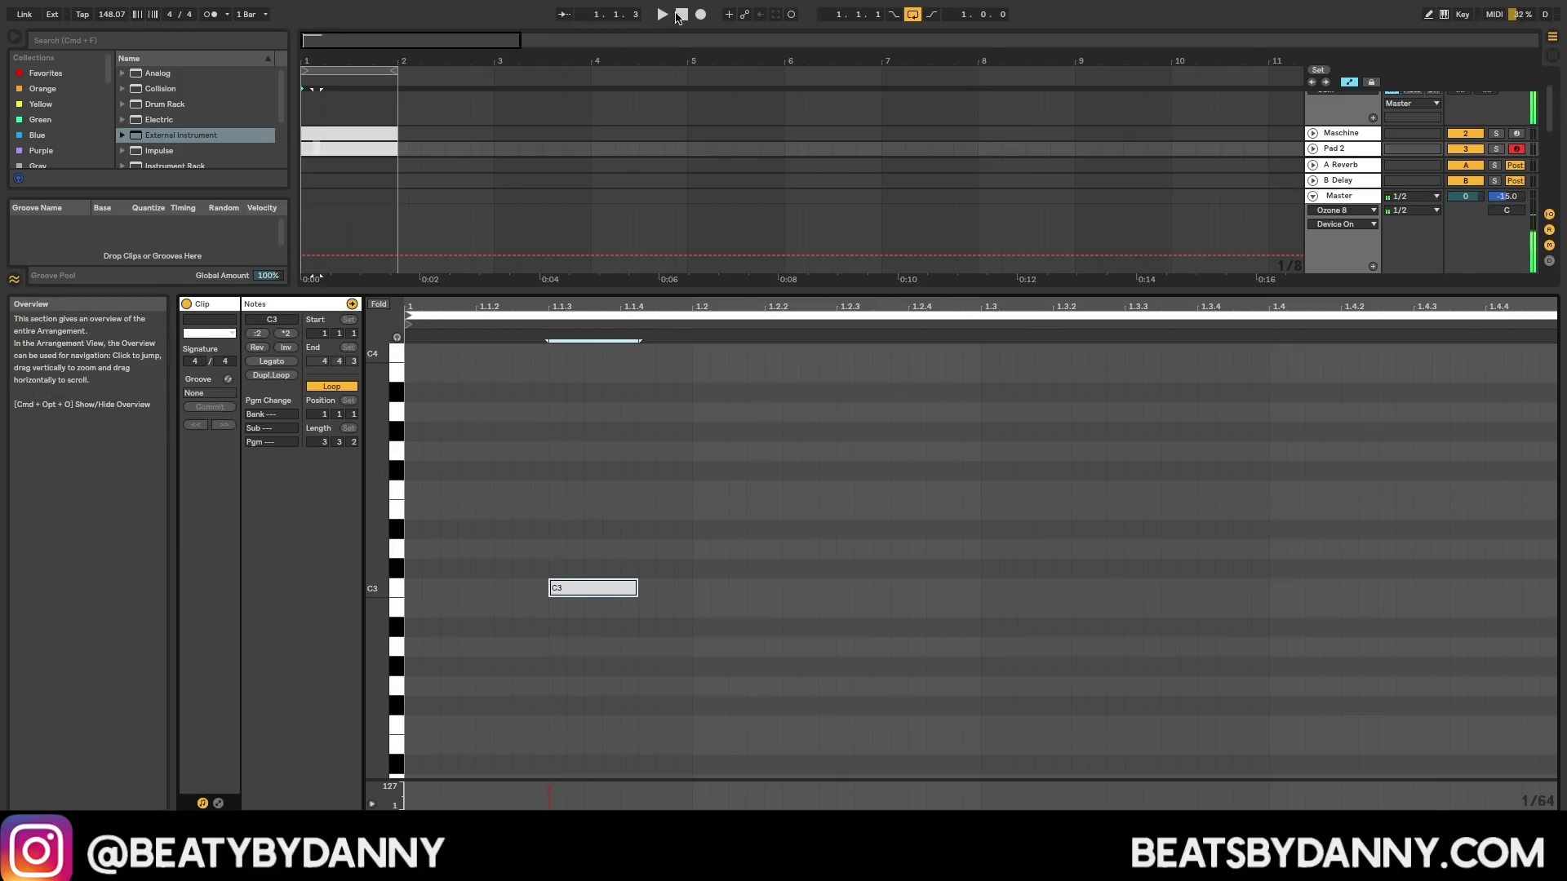
click(662, 14)
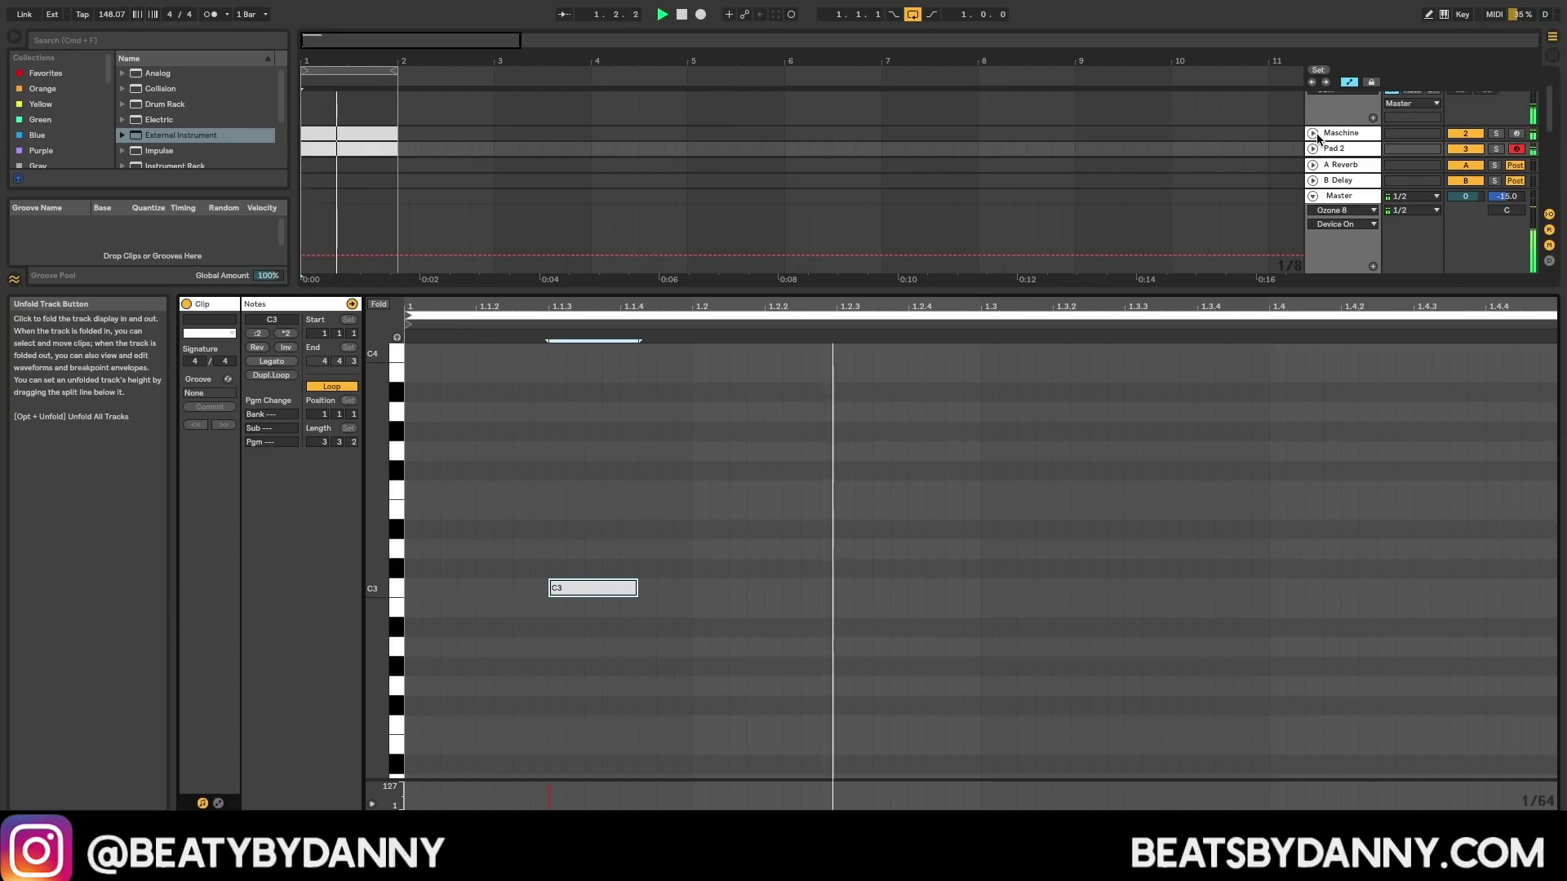
click(1341, 133)
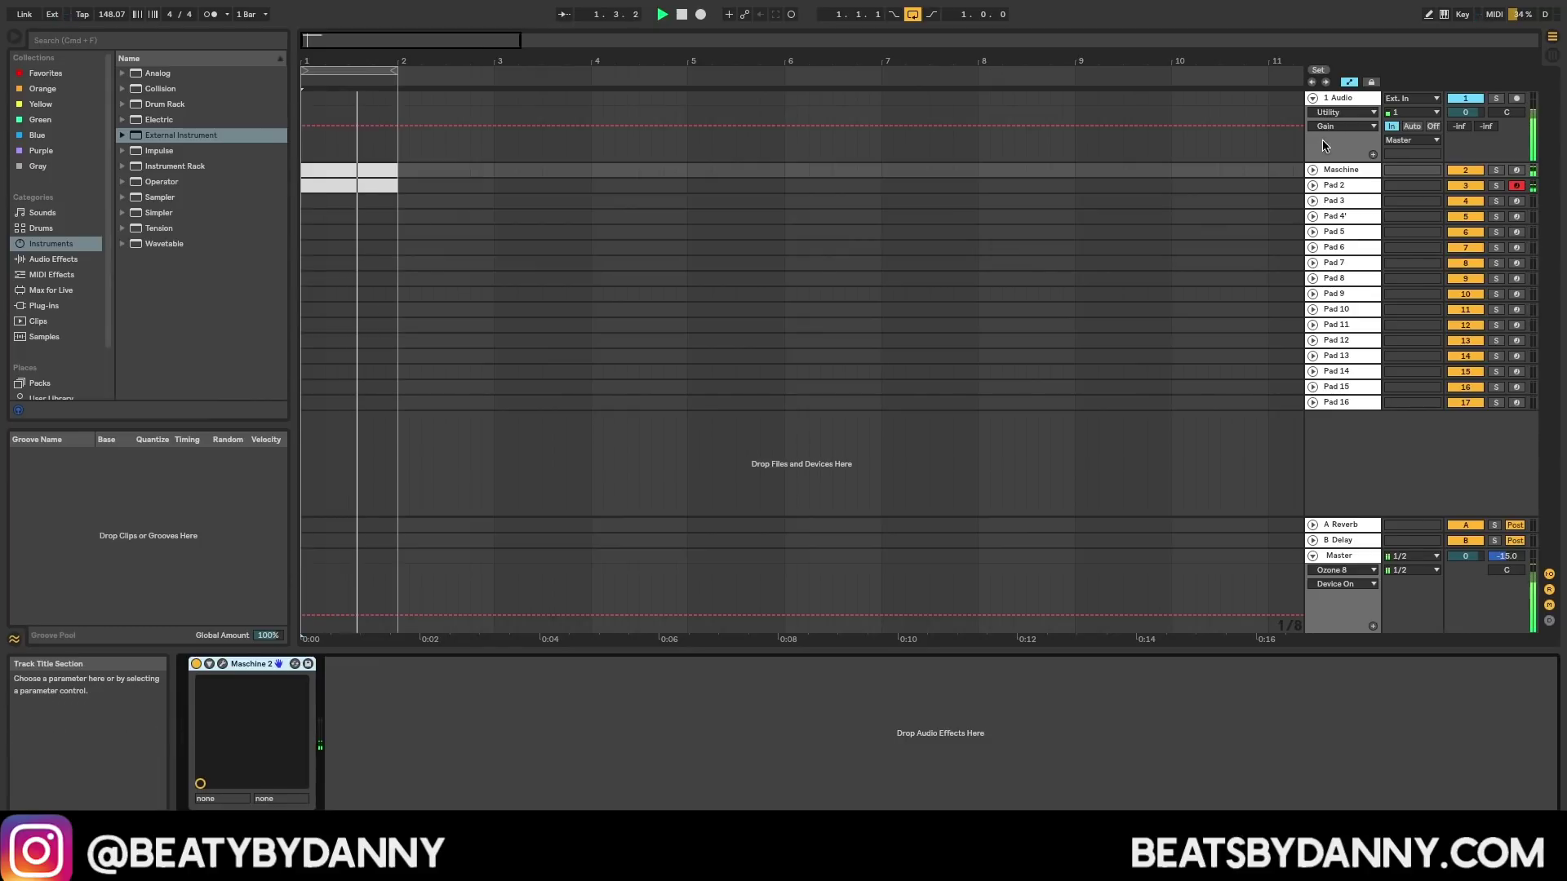
Step: Open the Maschine 2 plug-in window at the top of the screen and stop playback
click(222, 664)
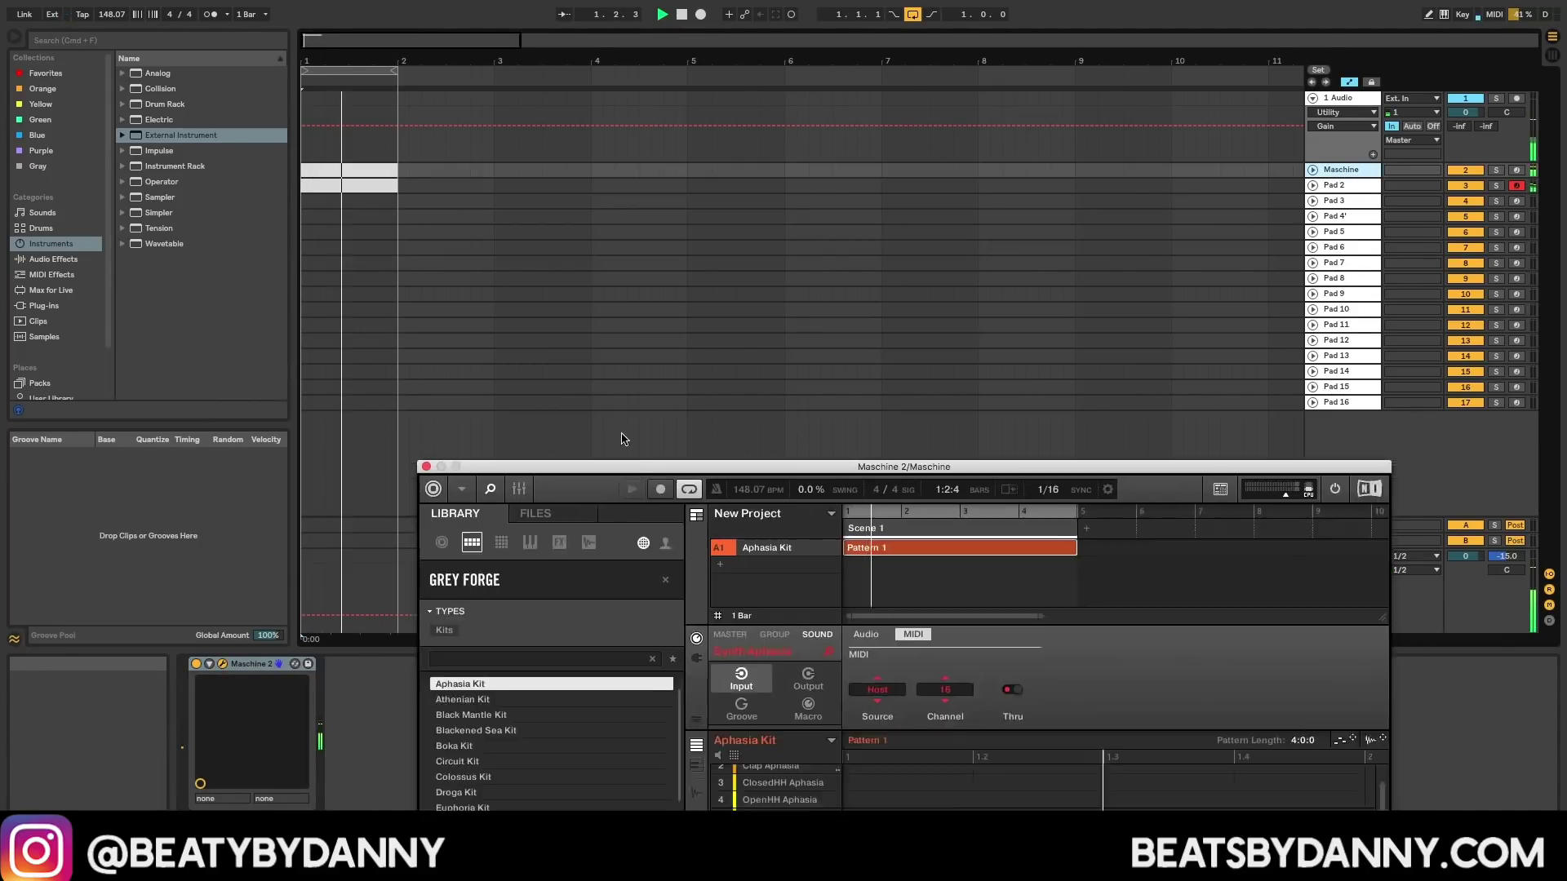
drag(623, 438, 581, 55)
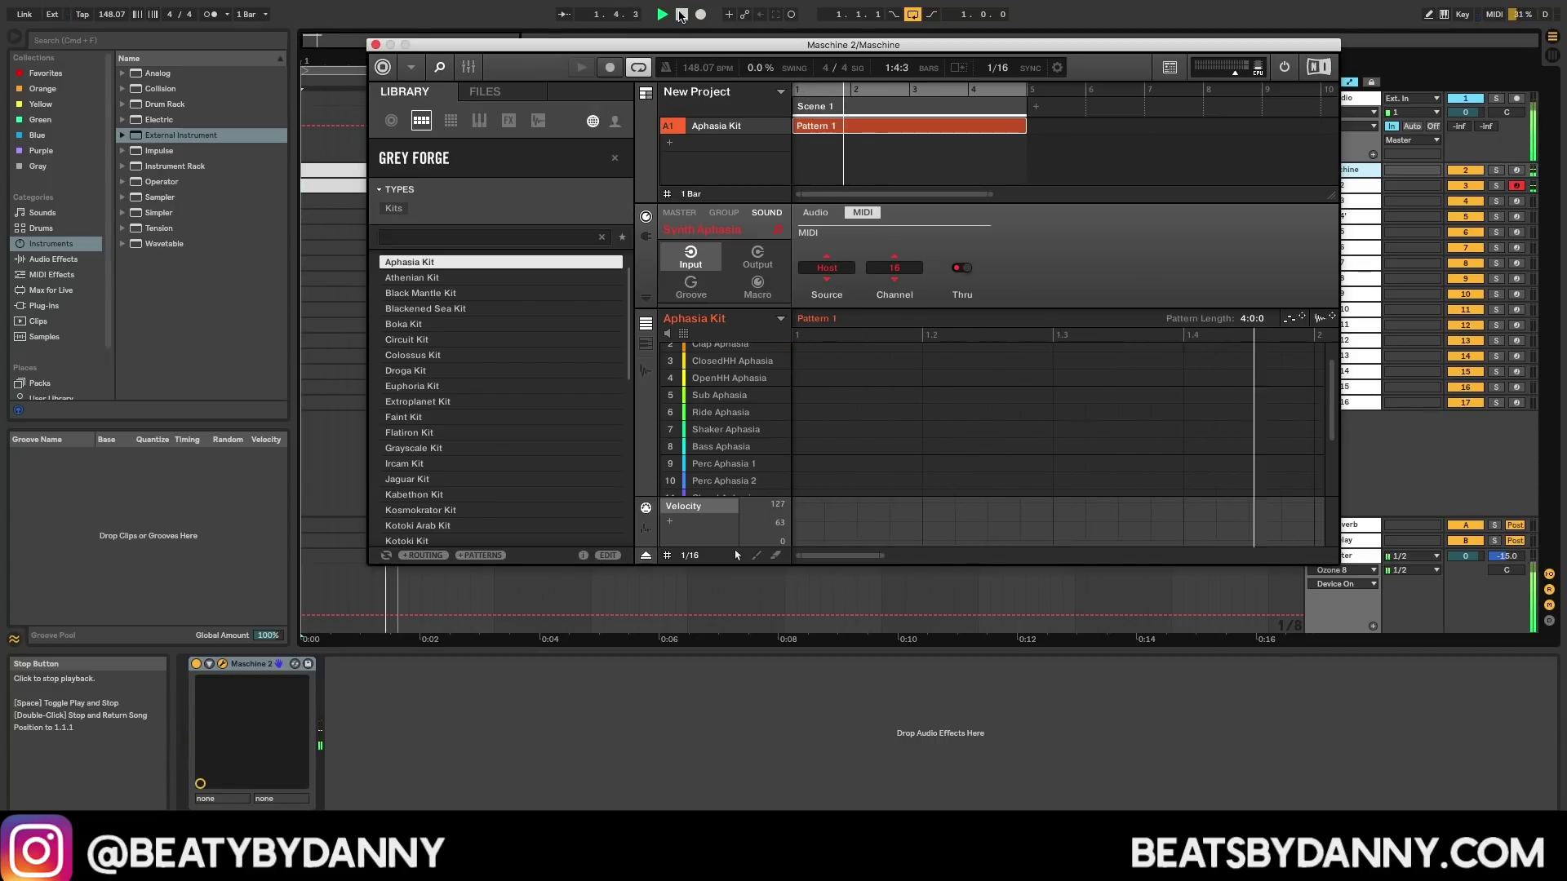
click(680, 15)
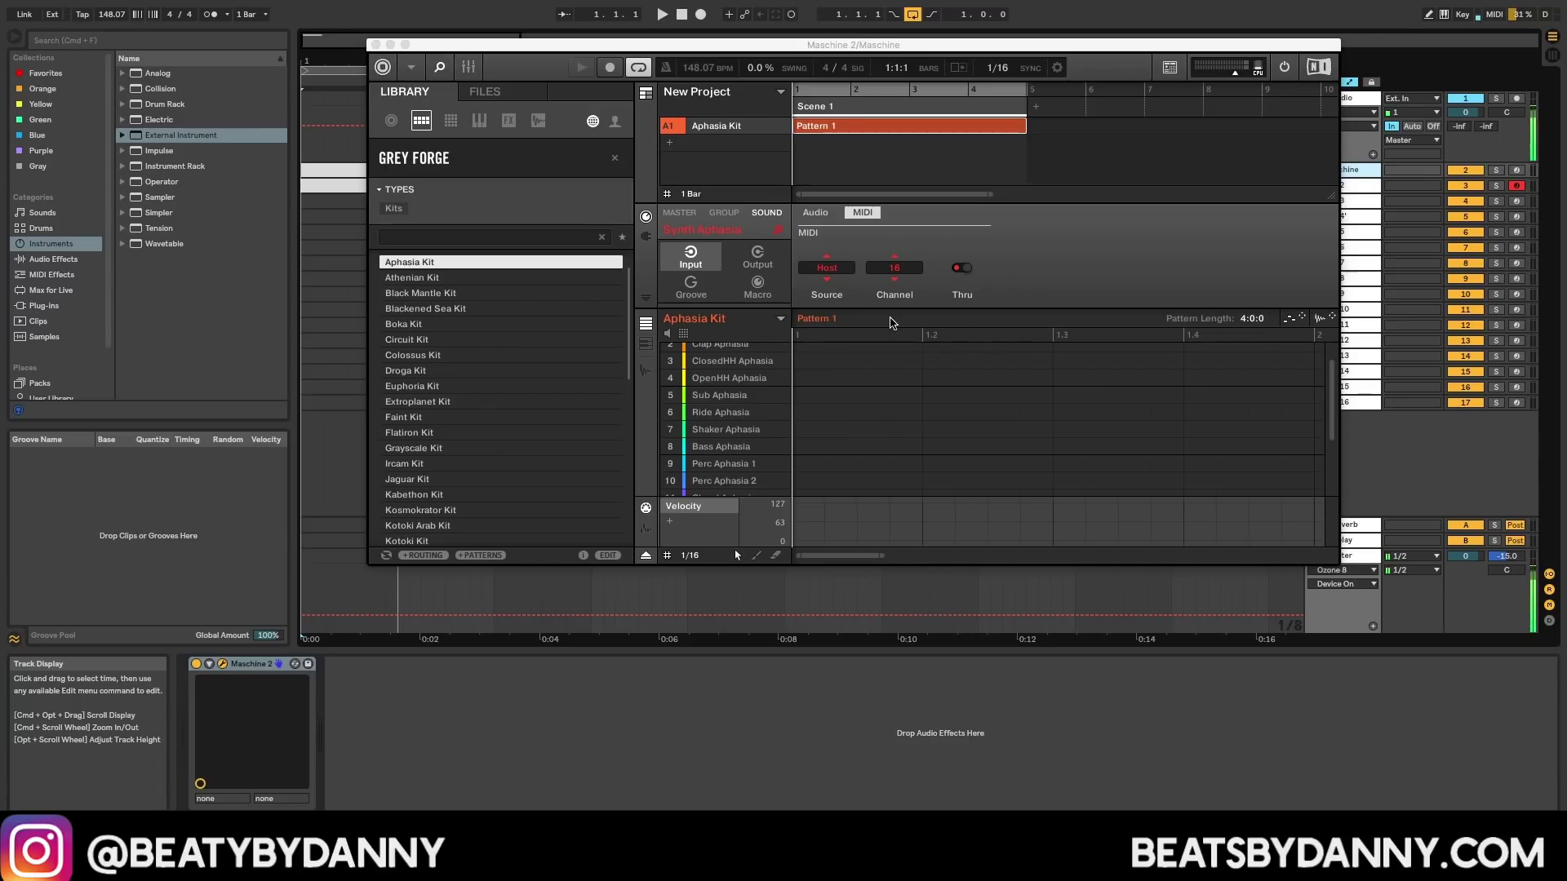
Step: Select the Maschine track's MIDI clip, then the Maschine track itself
click(348, 174)
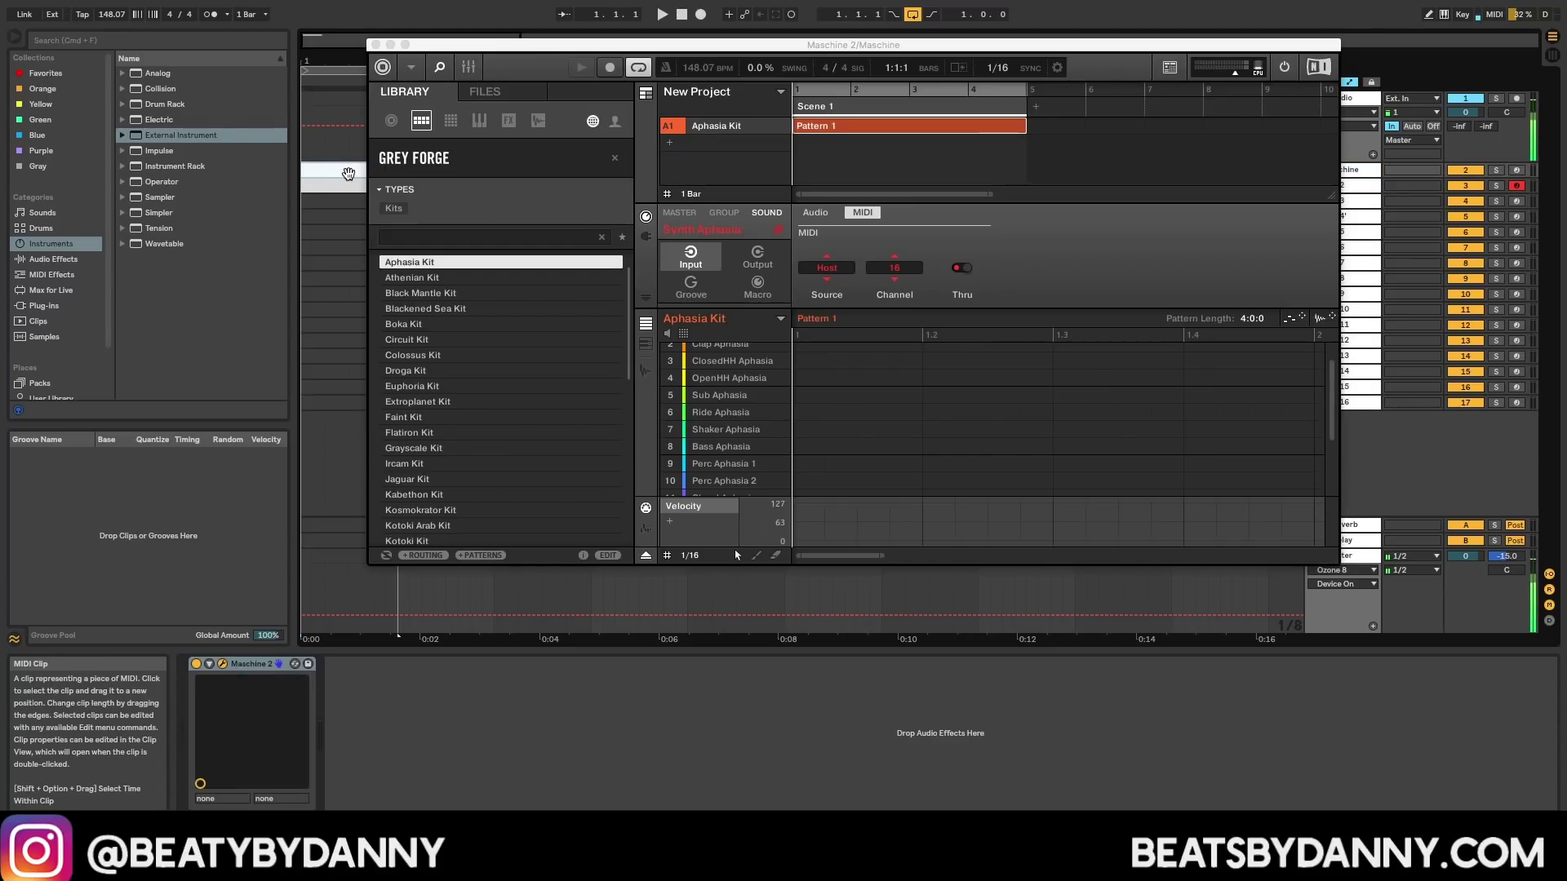
click(338, 187)
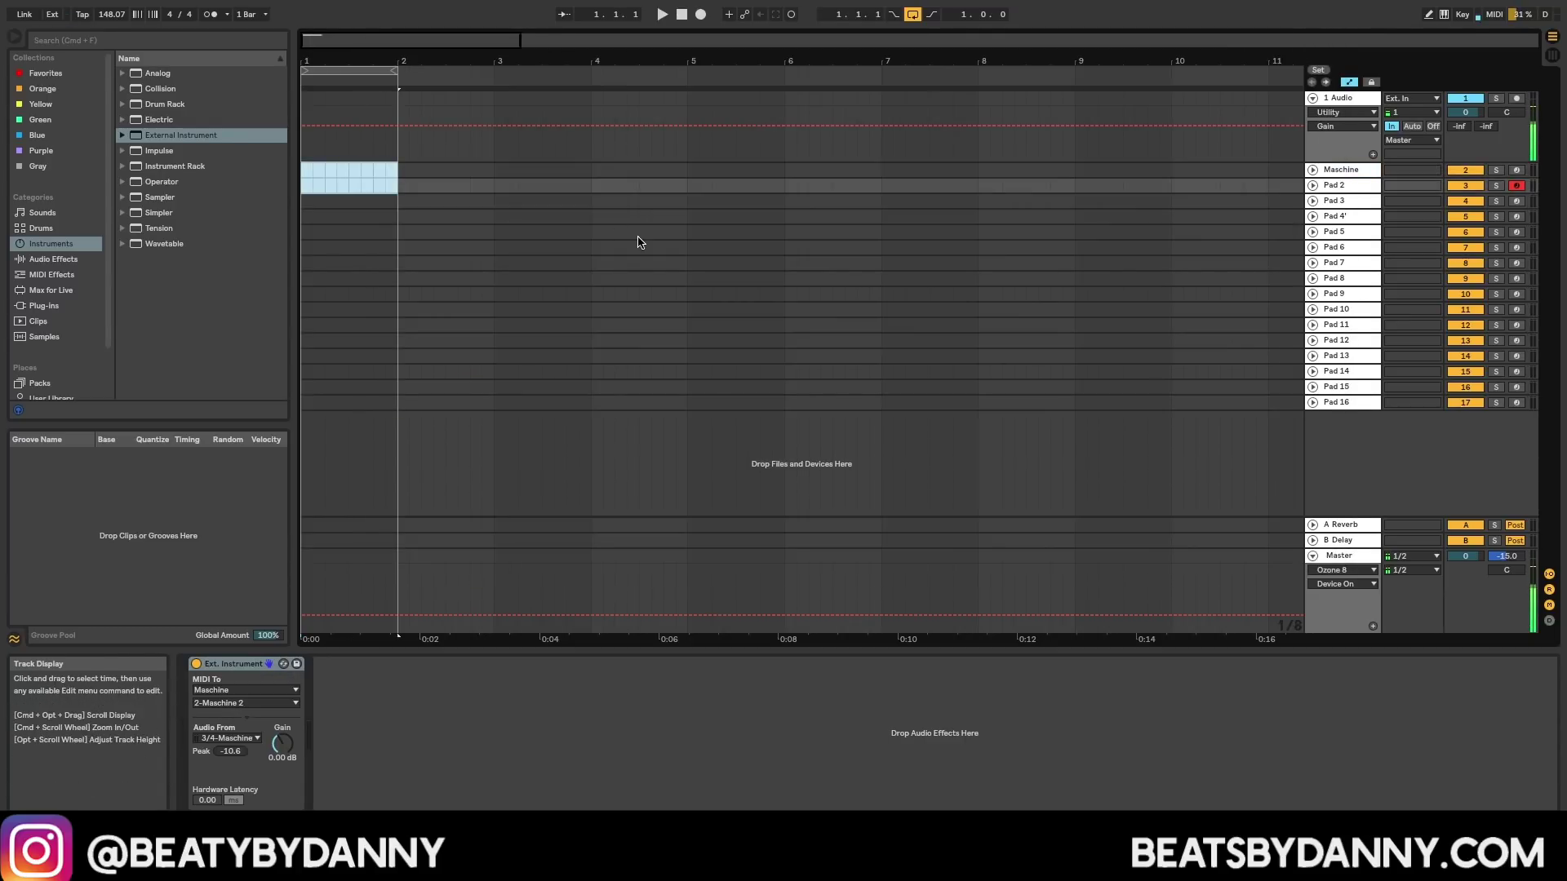
click(1351, 170)
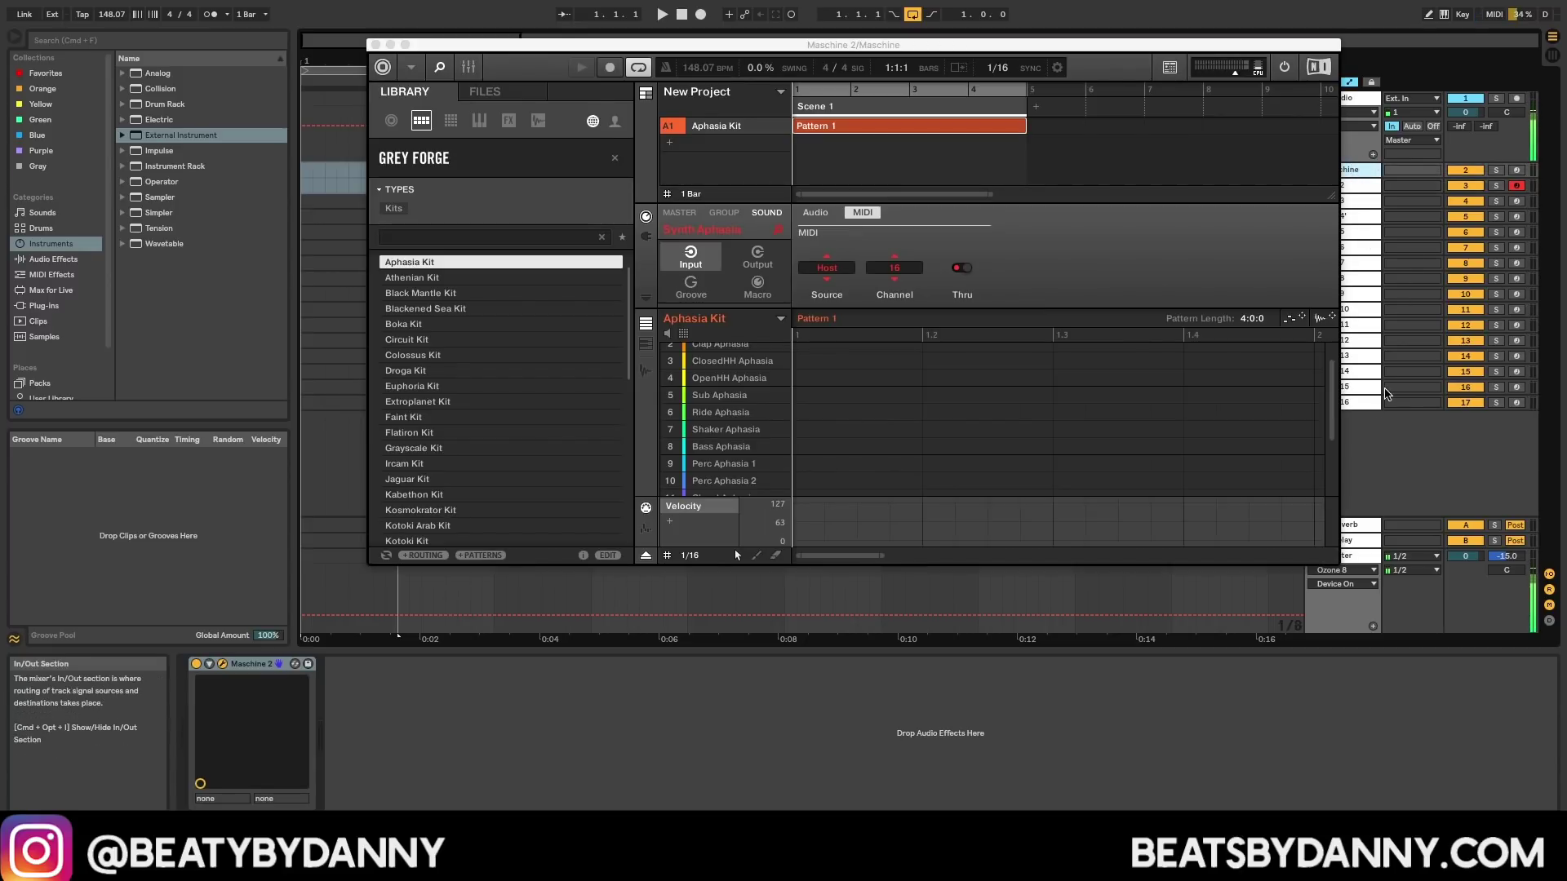
Step: Group the Maschine and Pad 2–16 tracks into Maschine Group and fold/unfold it to check
click(1360, 406)
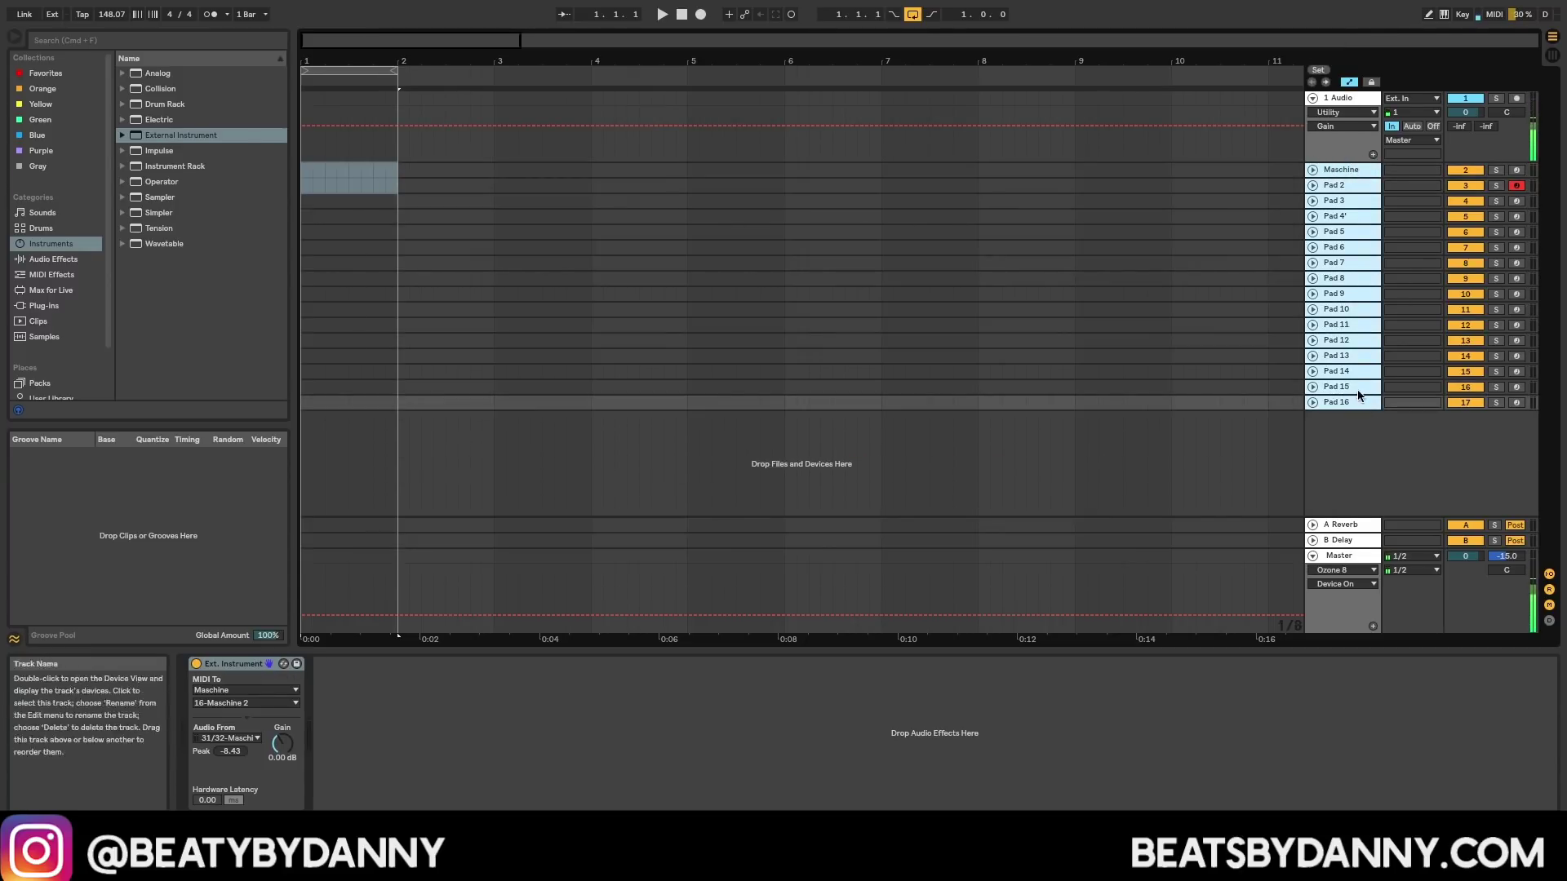
key(super+g)
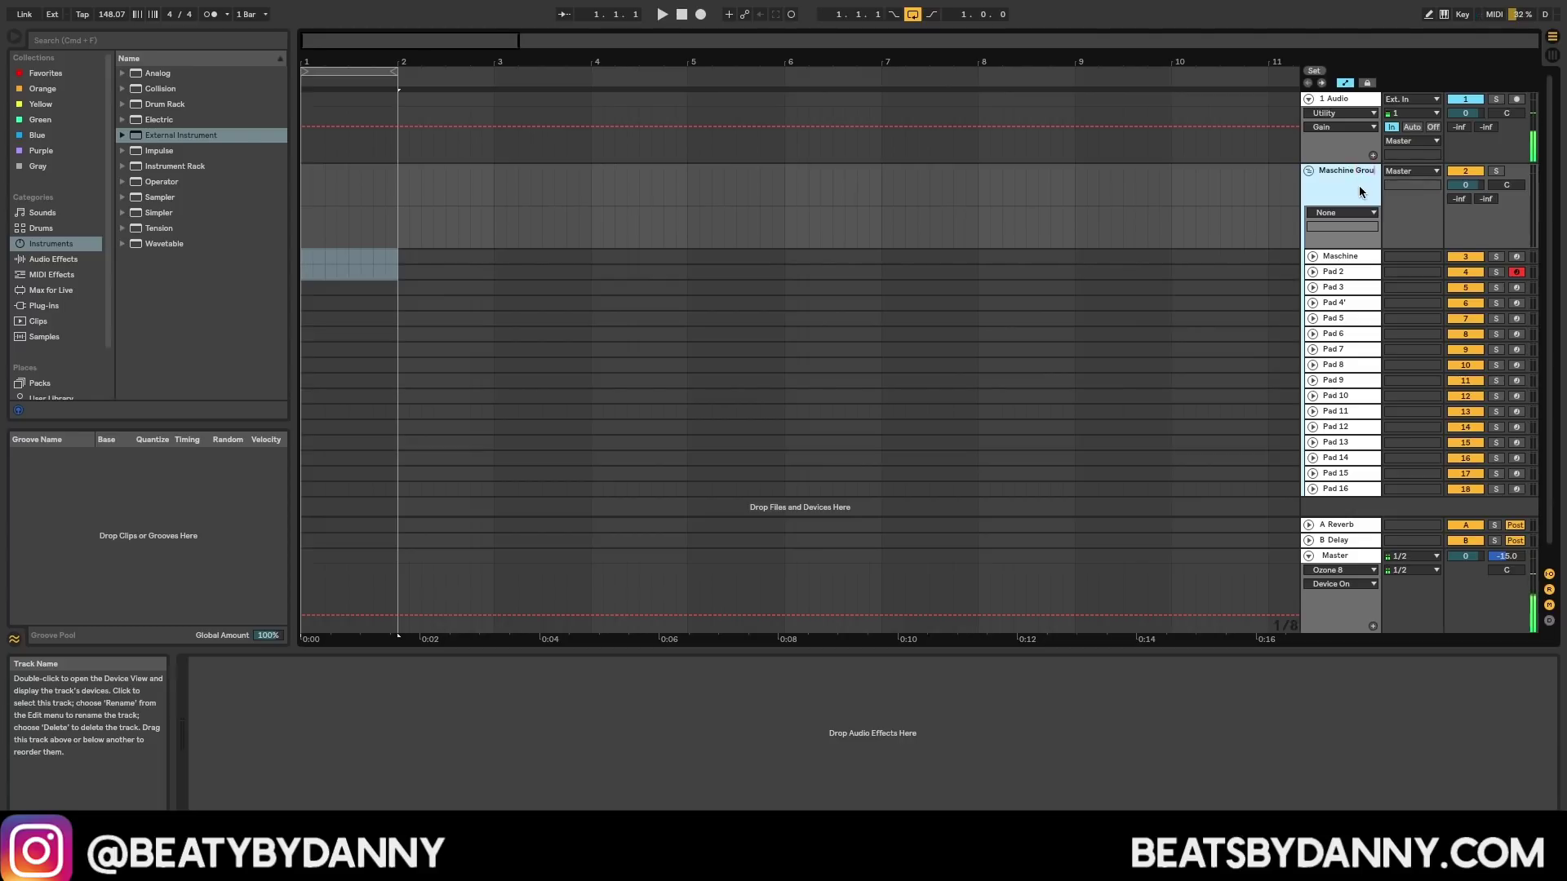
click(1309, 171)
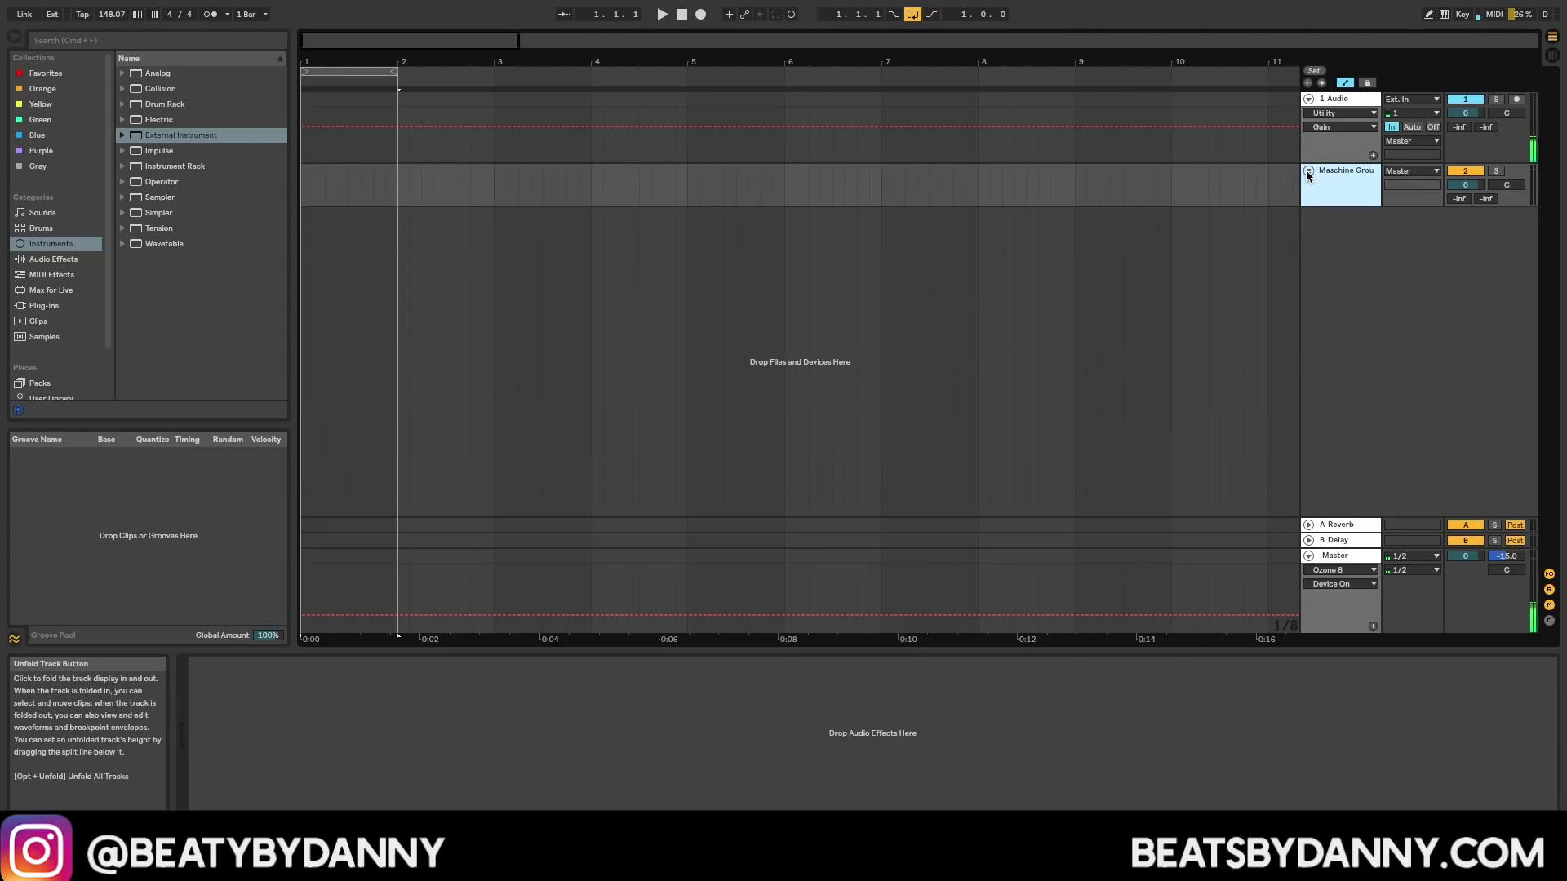
click(1308, 171)
click(1308, 171)
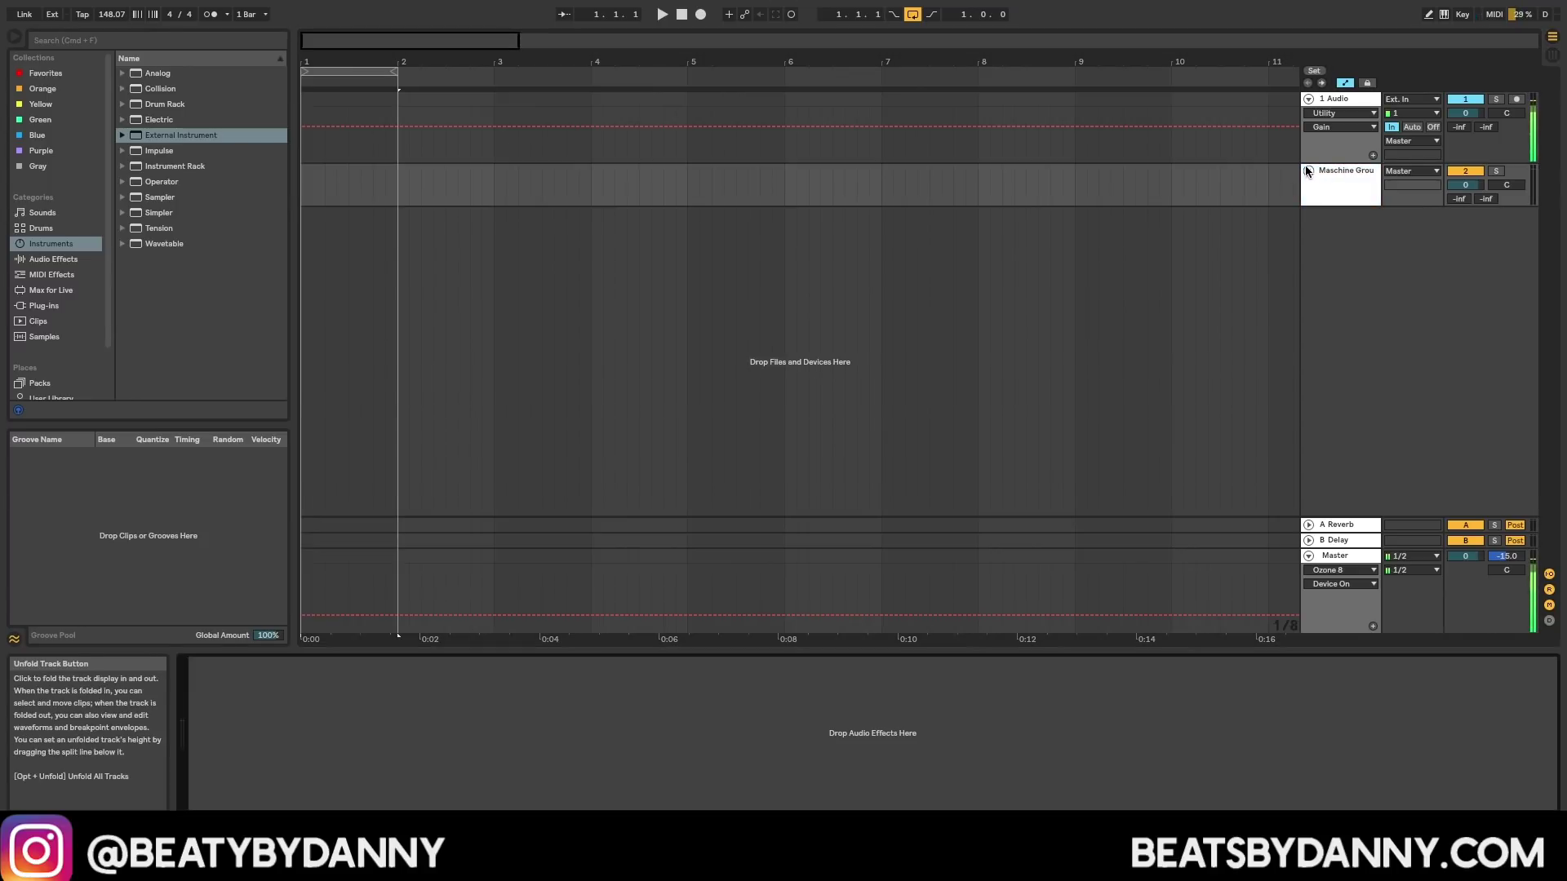
click(1309, 172)
click(1069, 262)
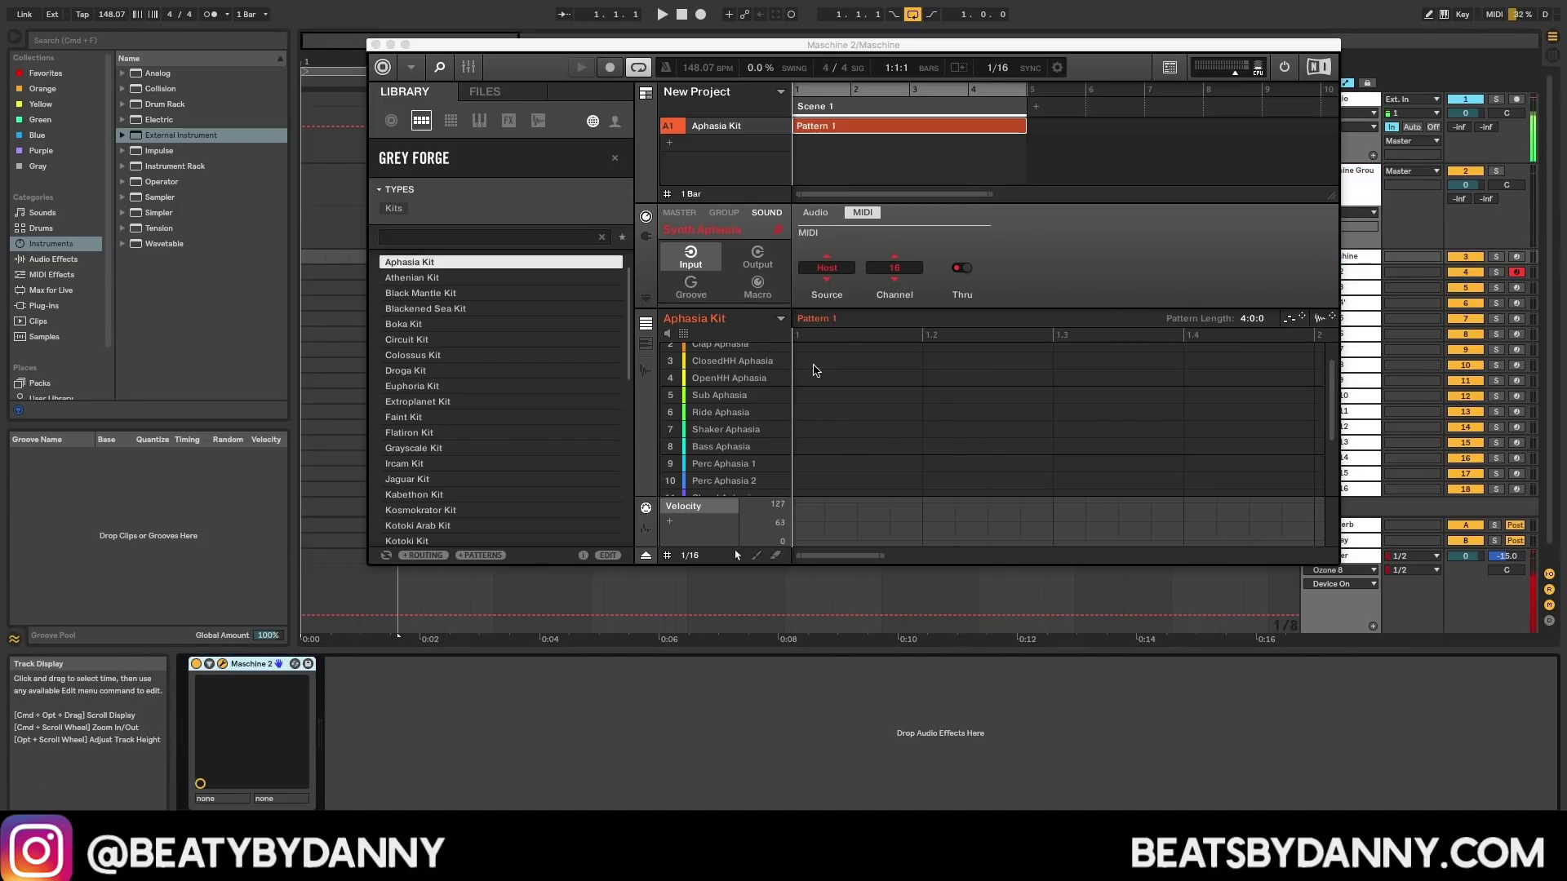
Step: Load the Darkest Light Kit into group A1 from the Library's Kits list
scroll(825, 381, up, 2)
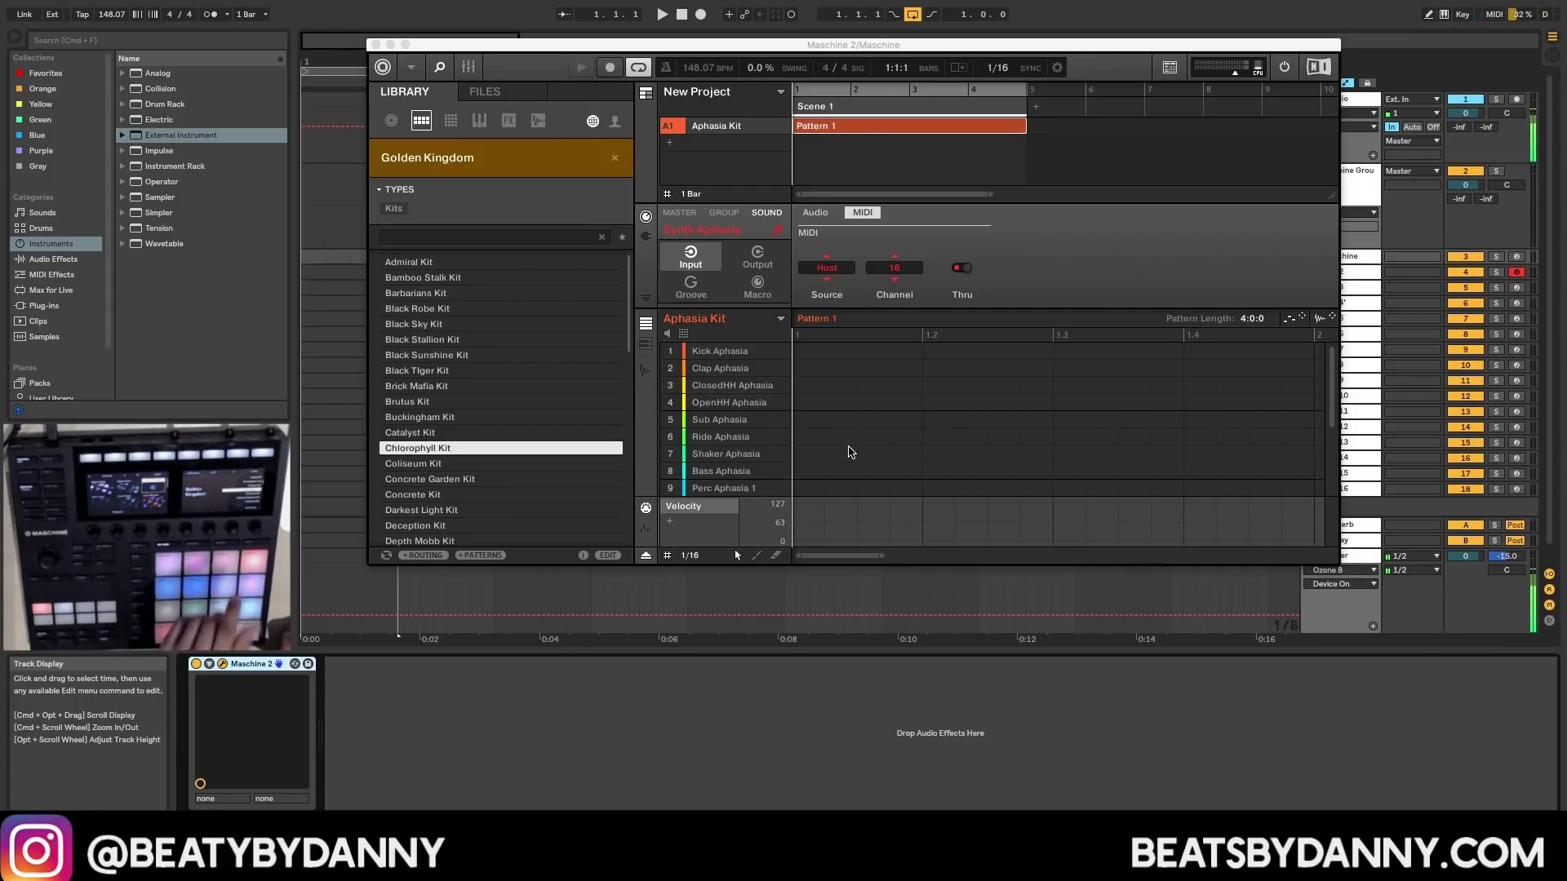
key(Down)
key(Down)
key(Down)
key(Down)
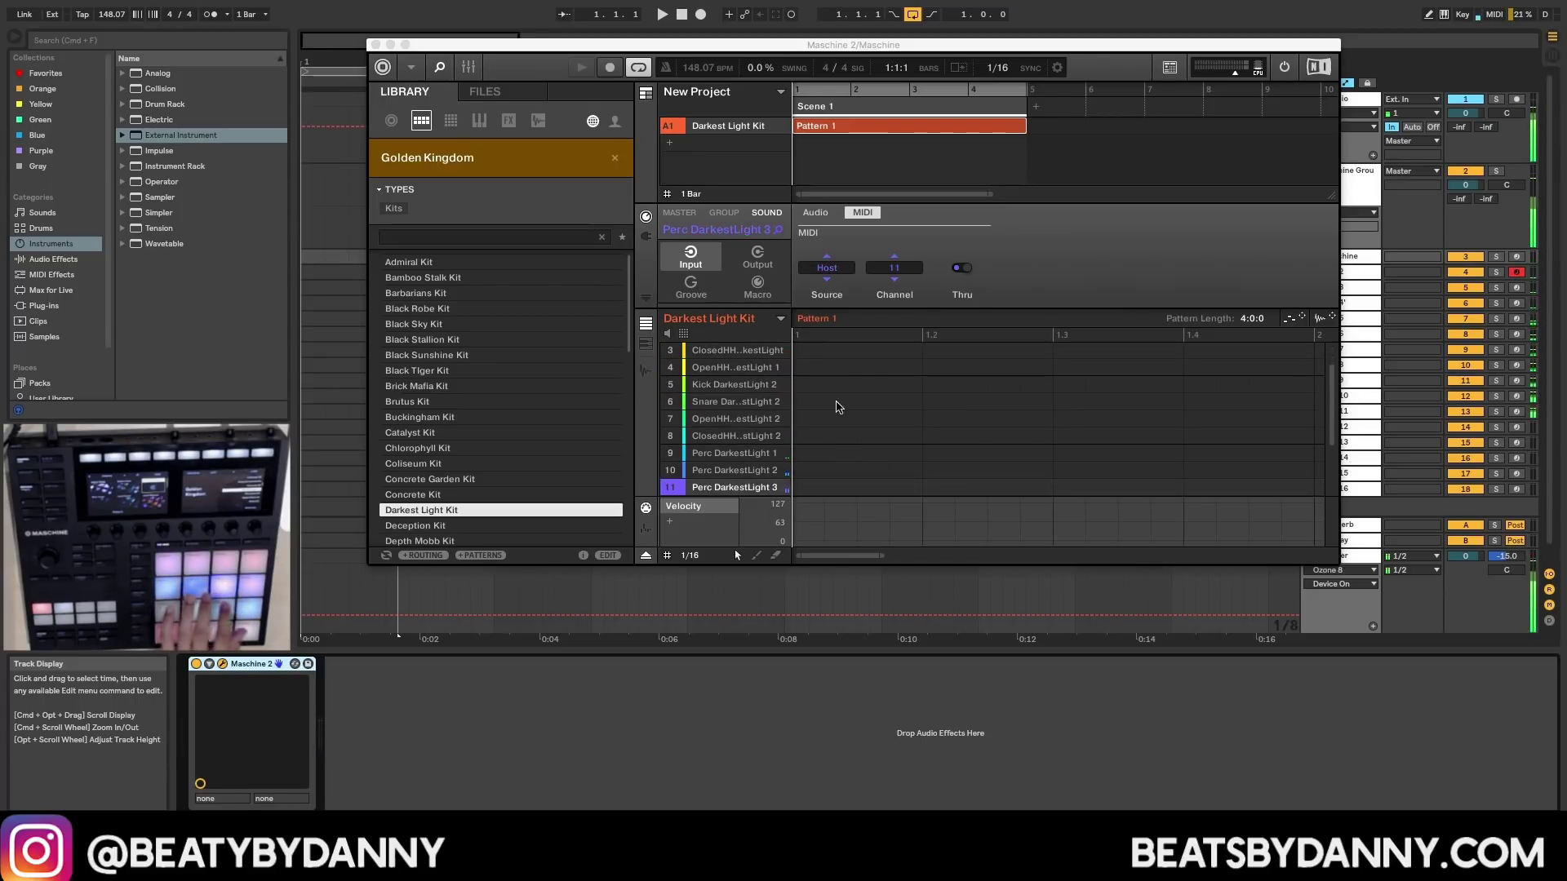
click(439, 555)
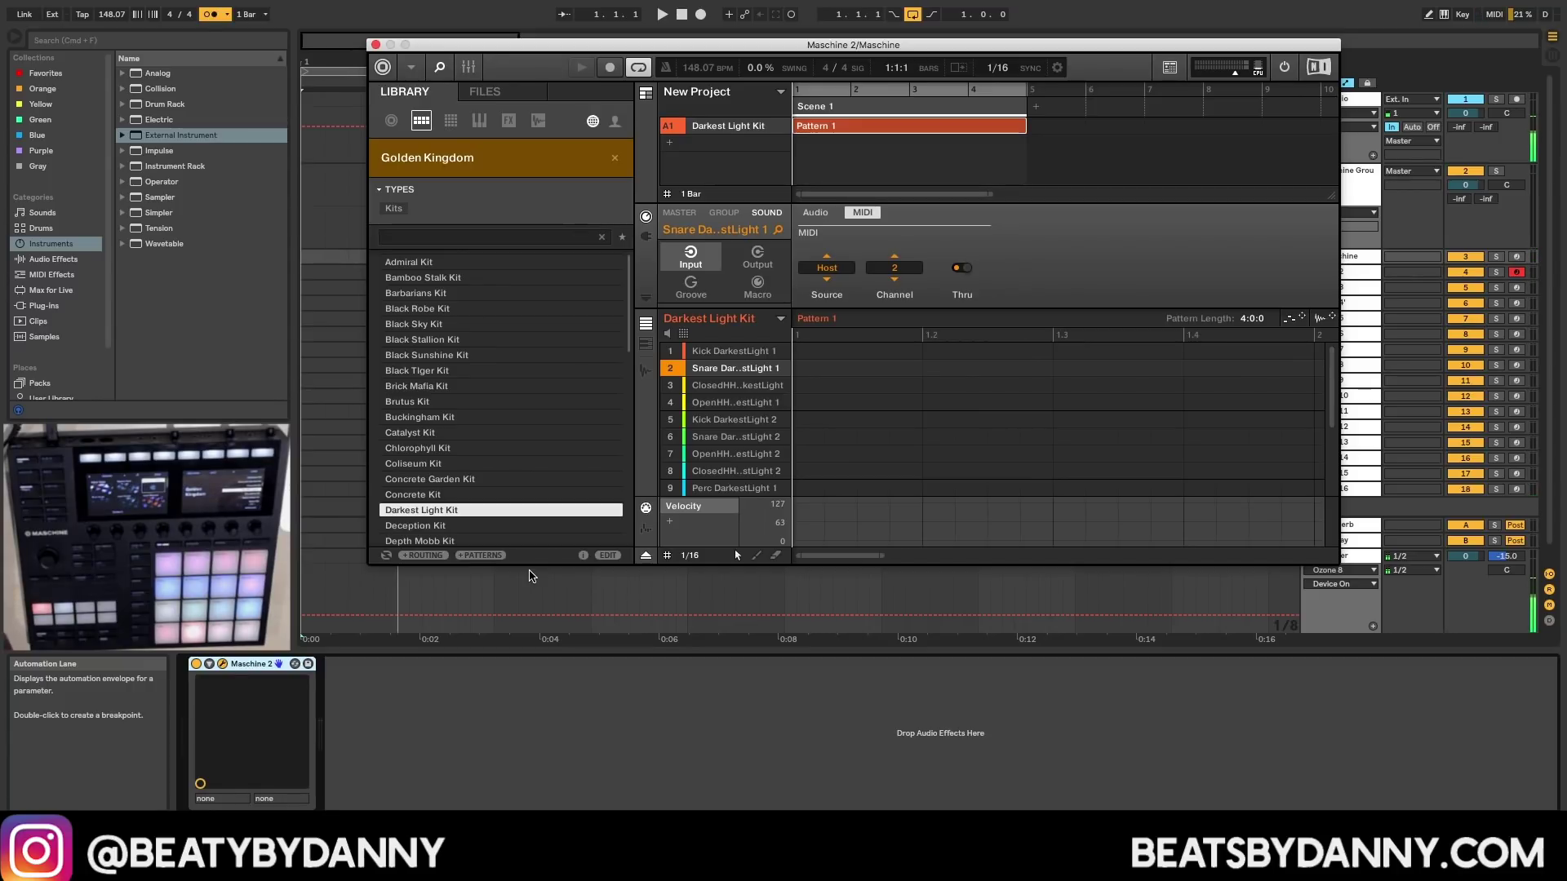
key(space)
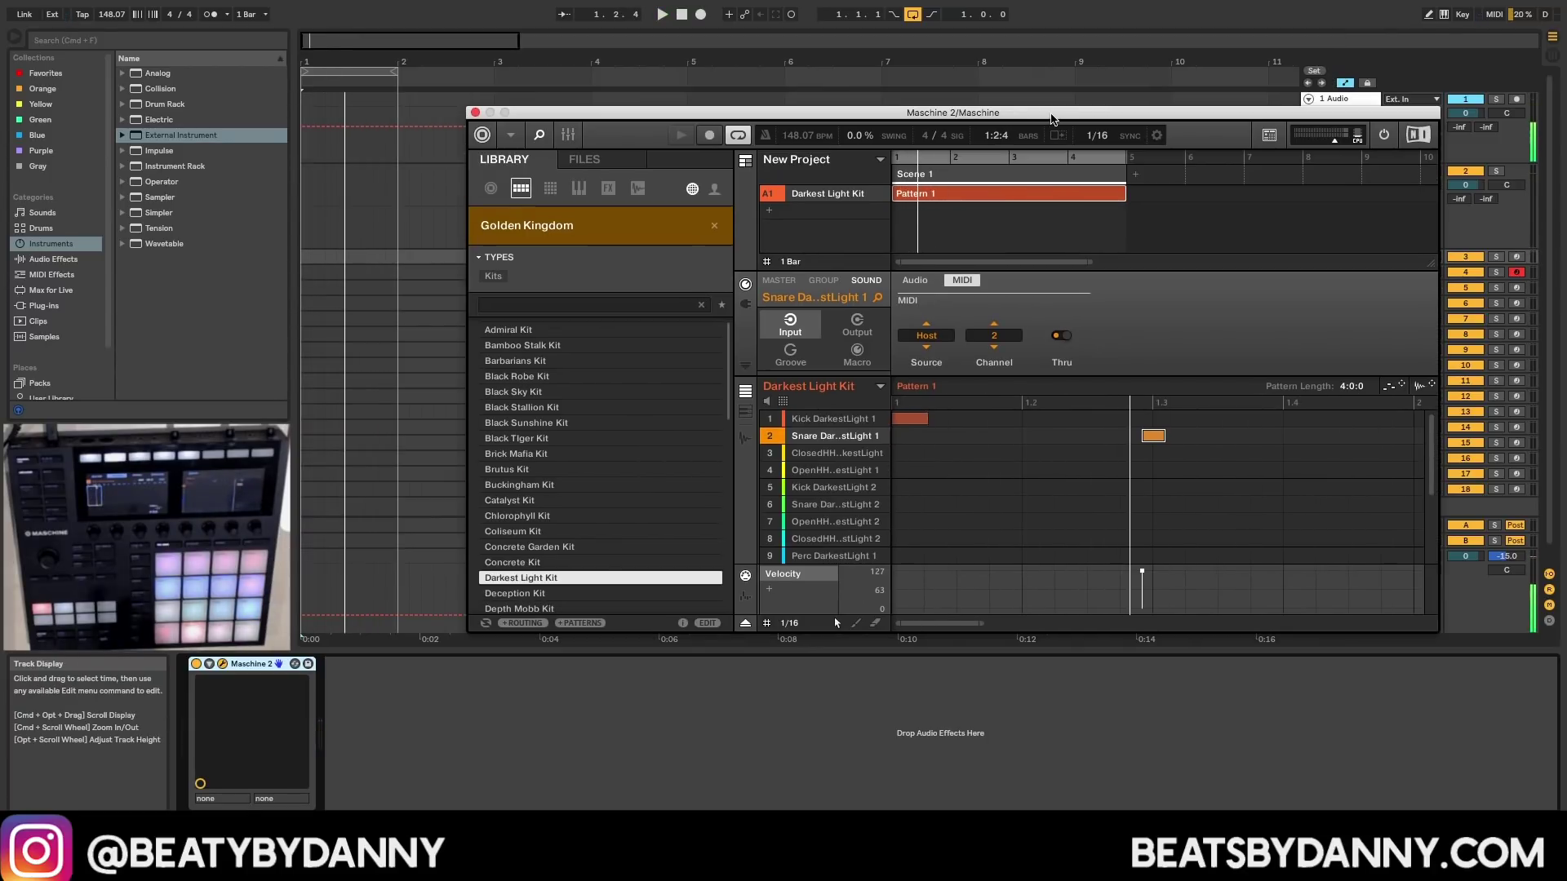
Step: Record a kick, a snare and four closed hi-hats from the Darkest Light Kit into Pattern 1
drag(898, 44, 998, 112)
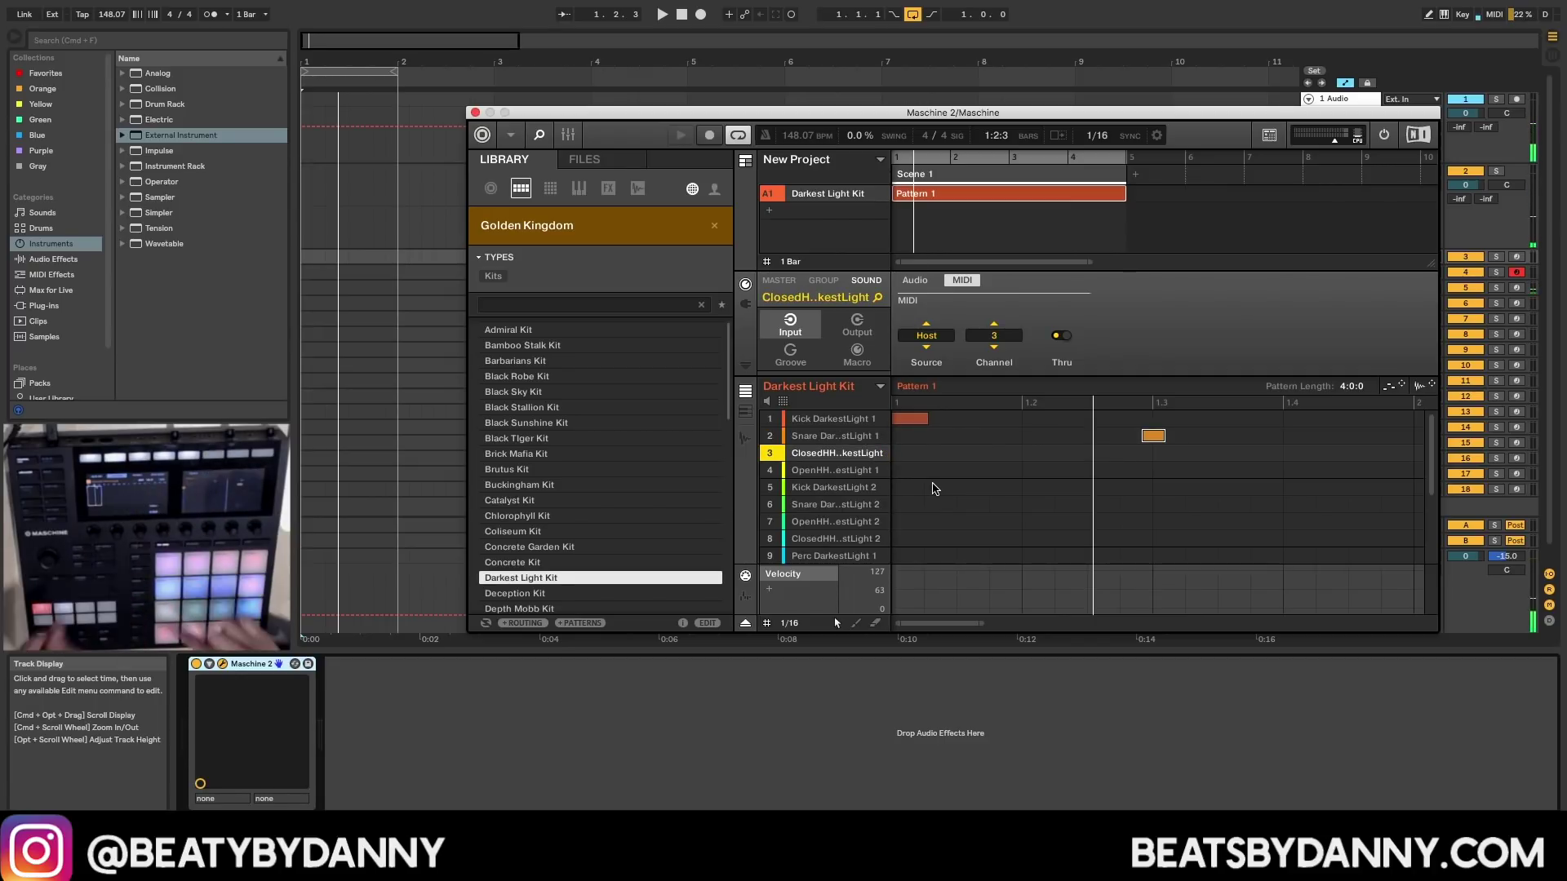
key(space)
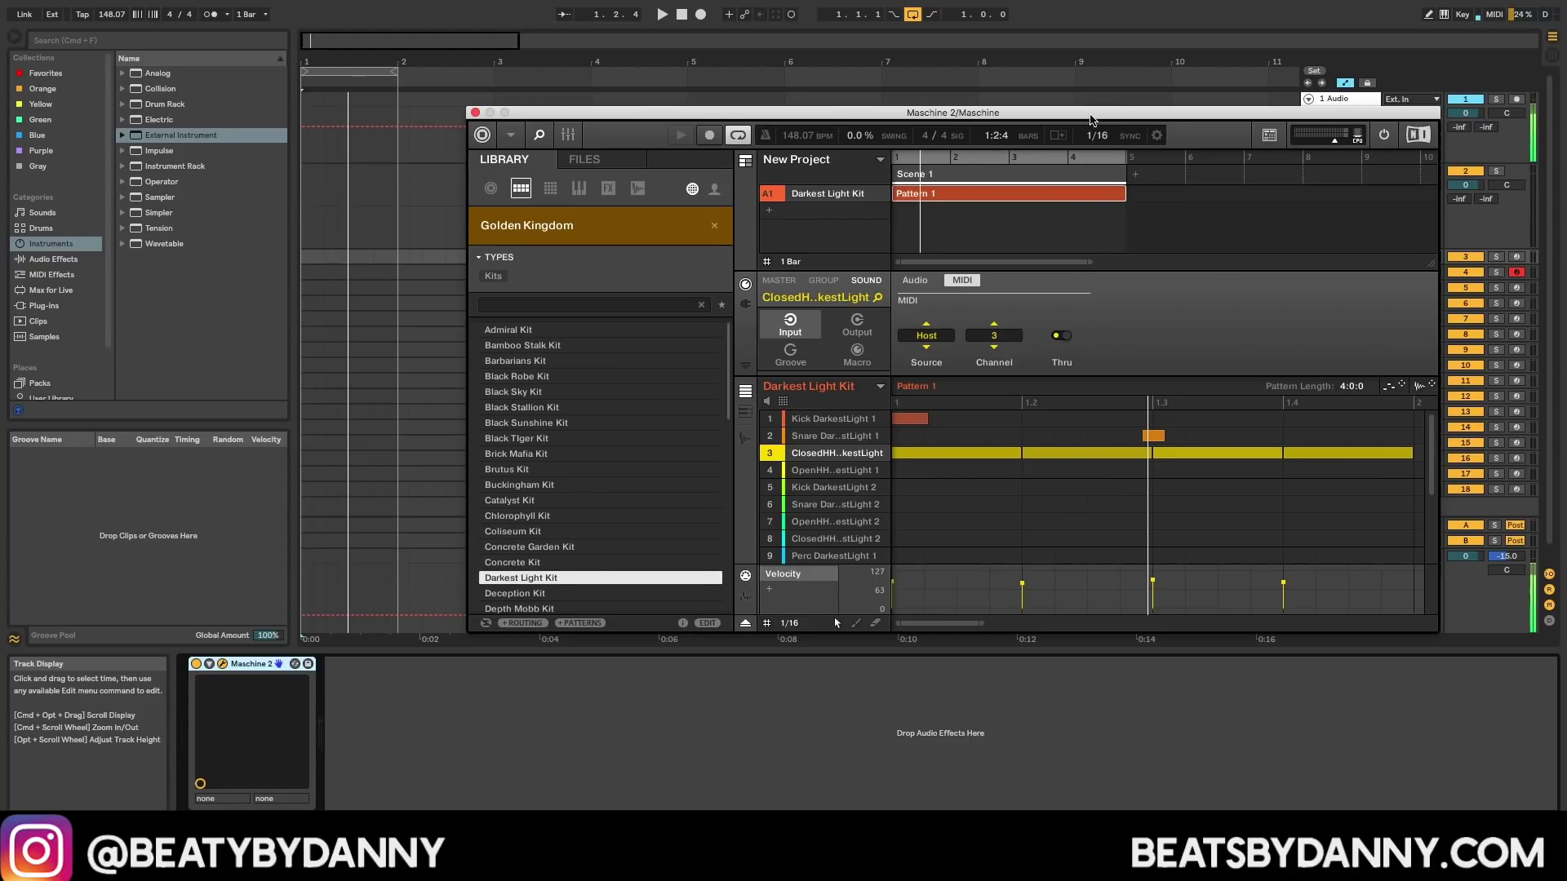
drag(1091, 120, 1150, 237)
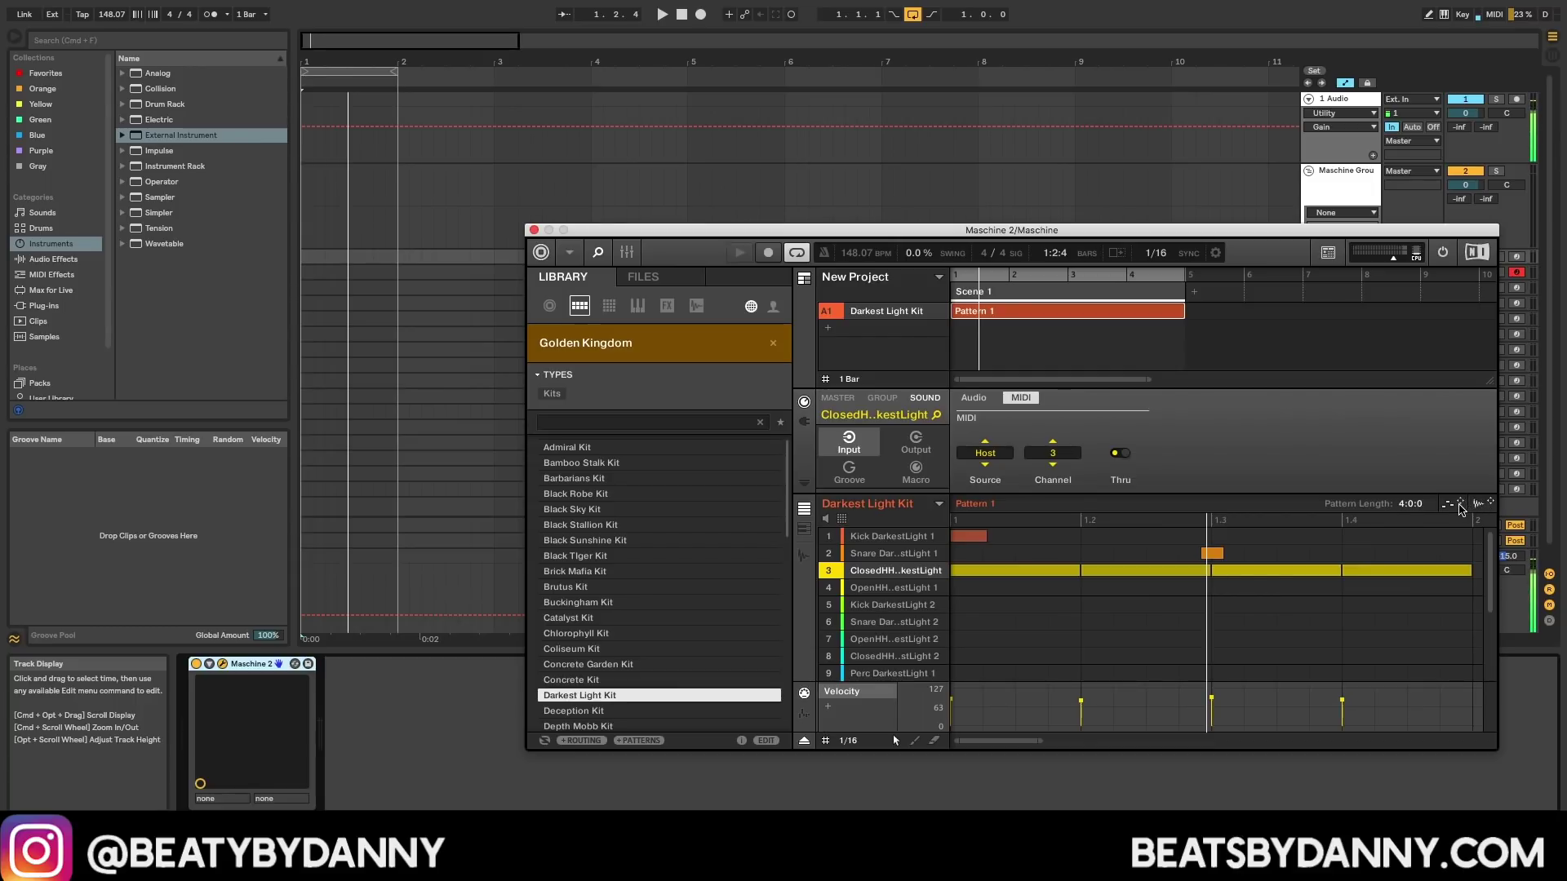
Step: Reposition the Maschine window and drag Pattern 1 out toward Live's arrangement
drag(1355, 244, 1263, 109)
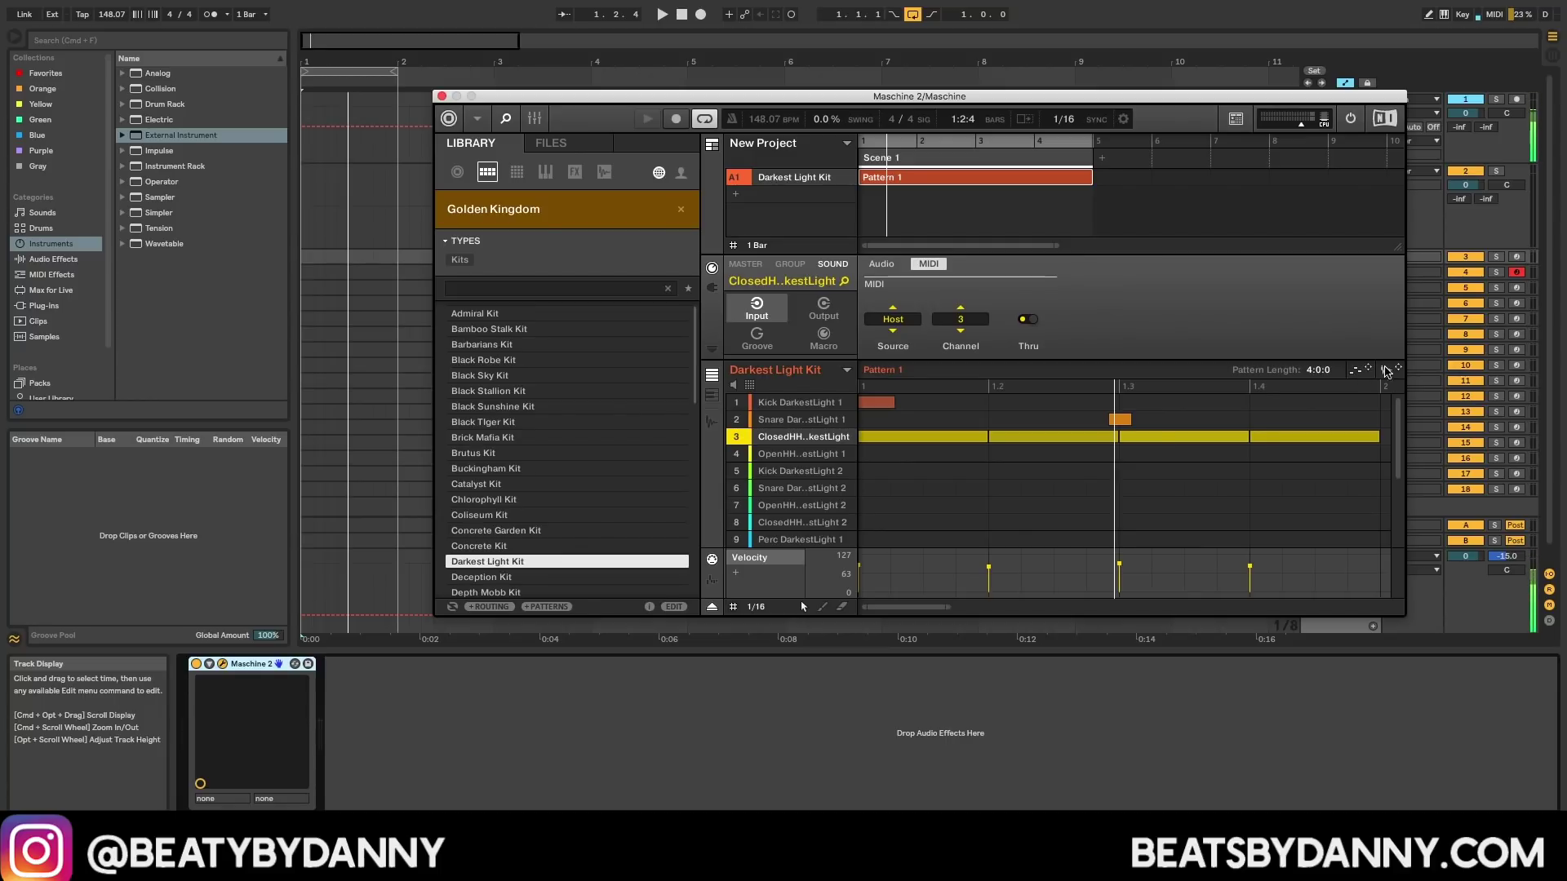
drag(1288, 99, 1406, 106)
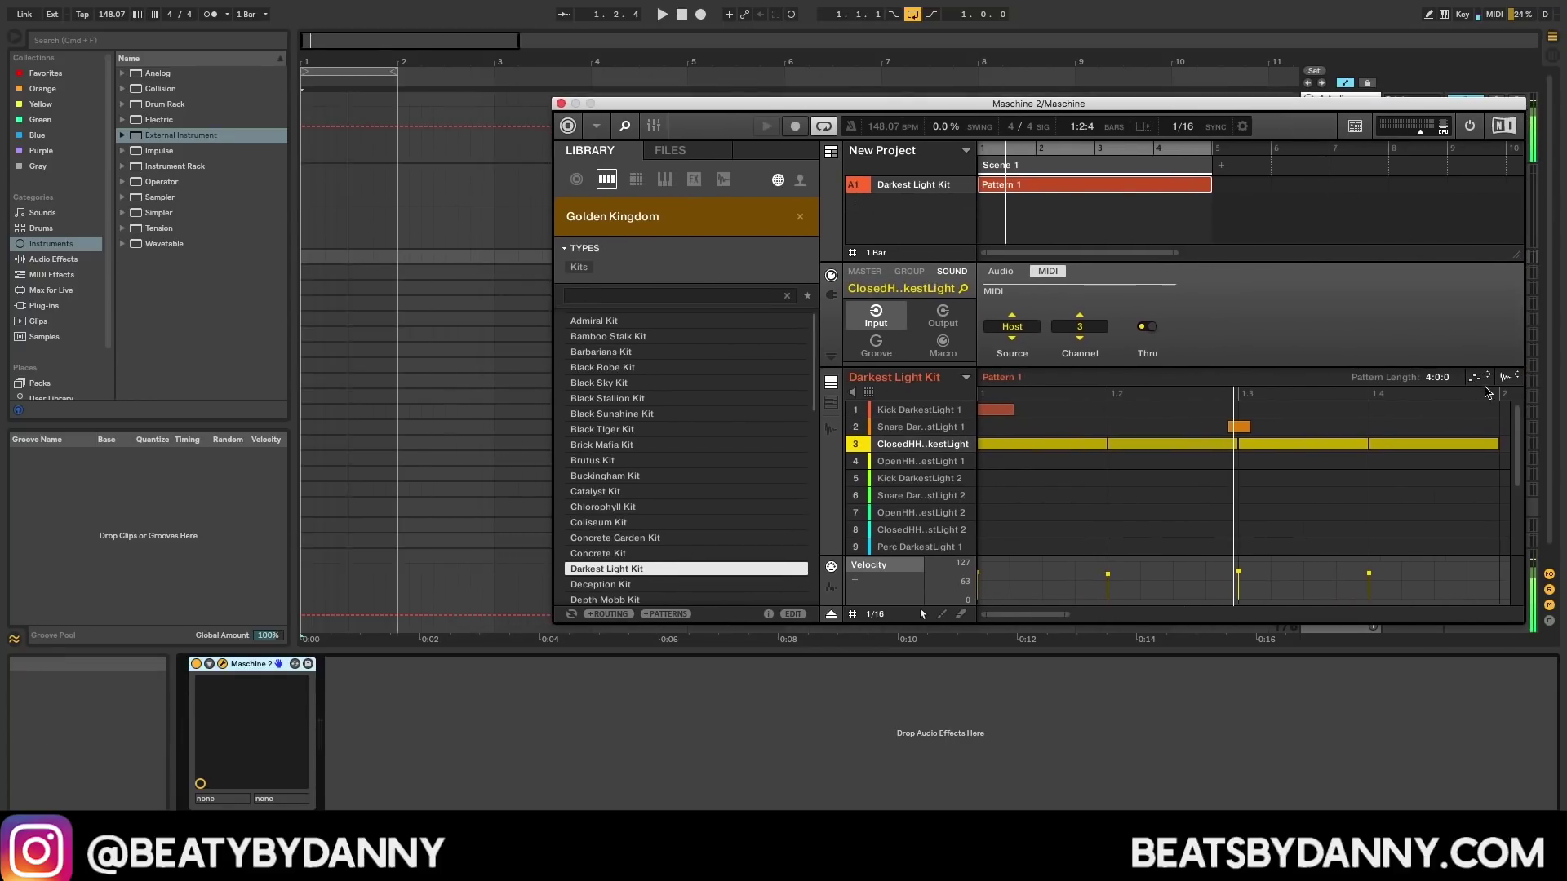
drag(1467, 378, 304, 263)
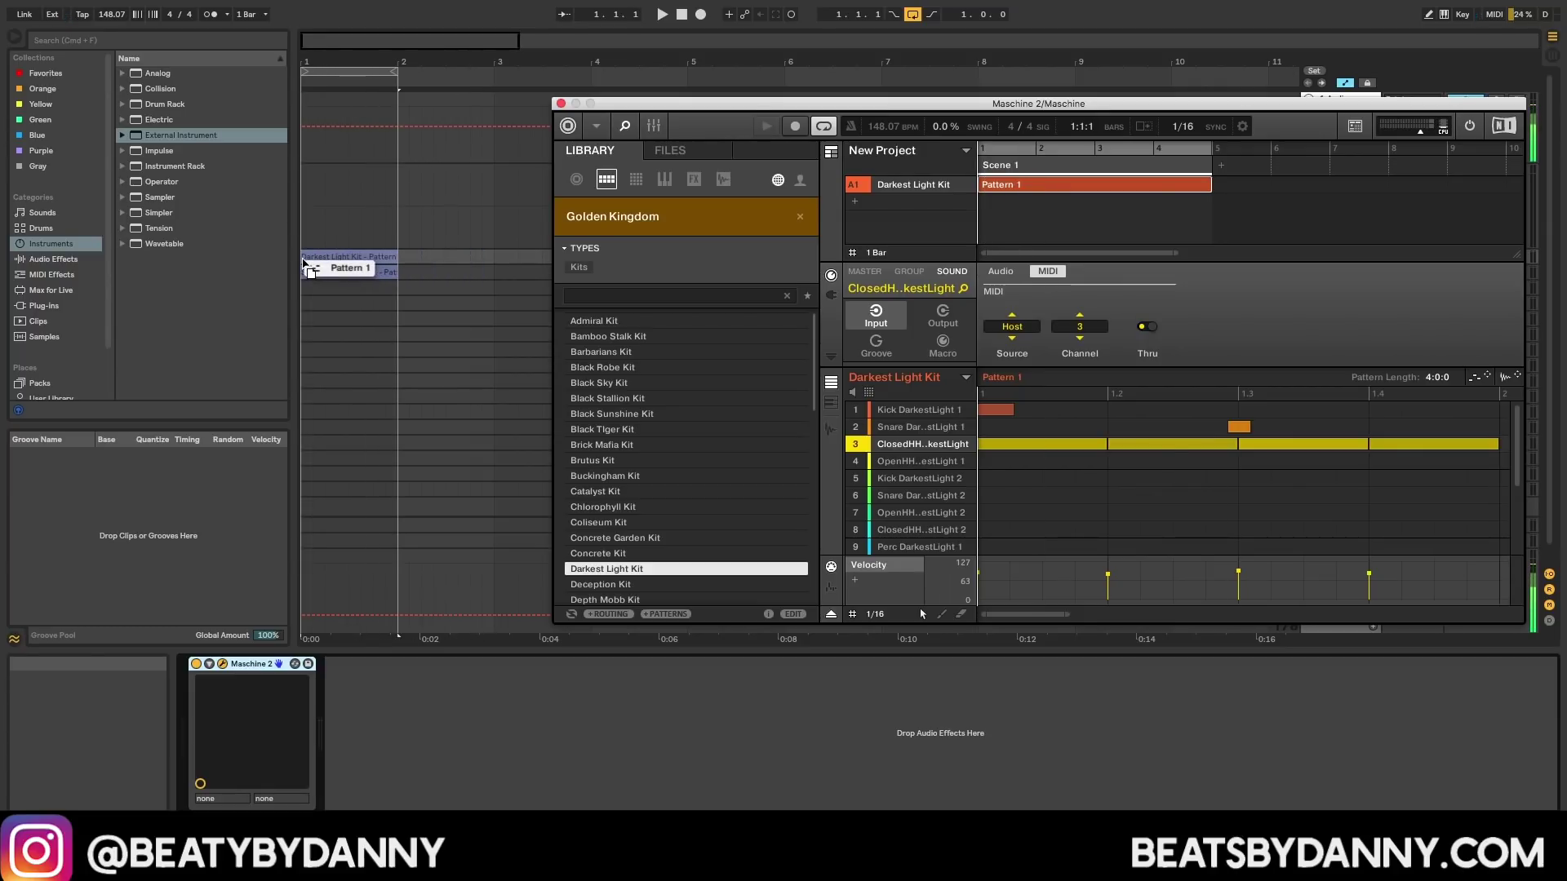
Step: Drop Pattern 1 at bar 1 as MIDI clips, open the kit clip's notes, and hide Maschine
drag(304, 263, 304, 263)
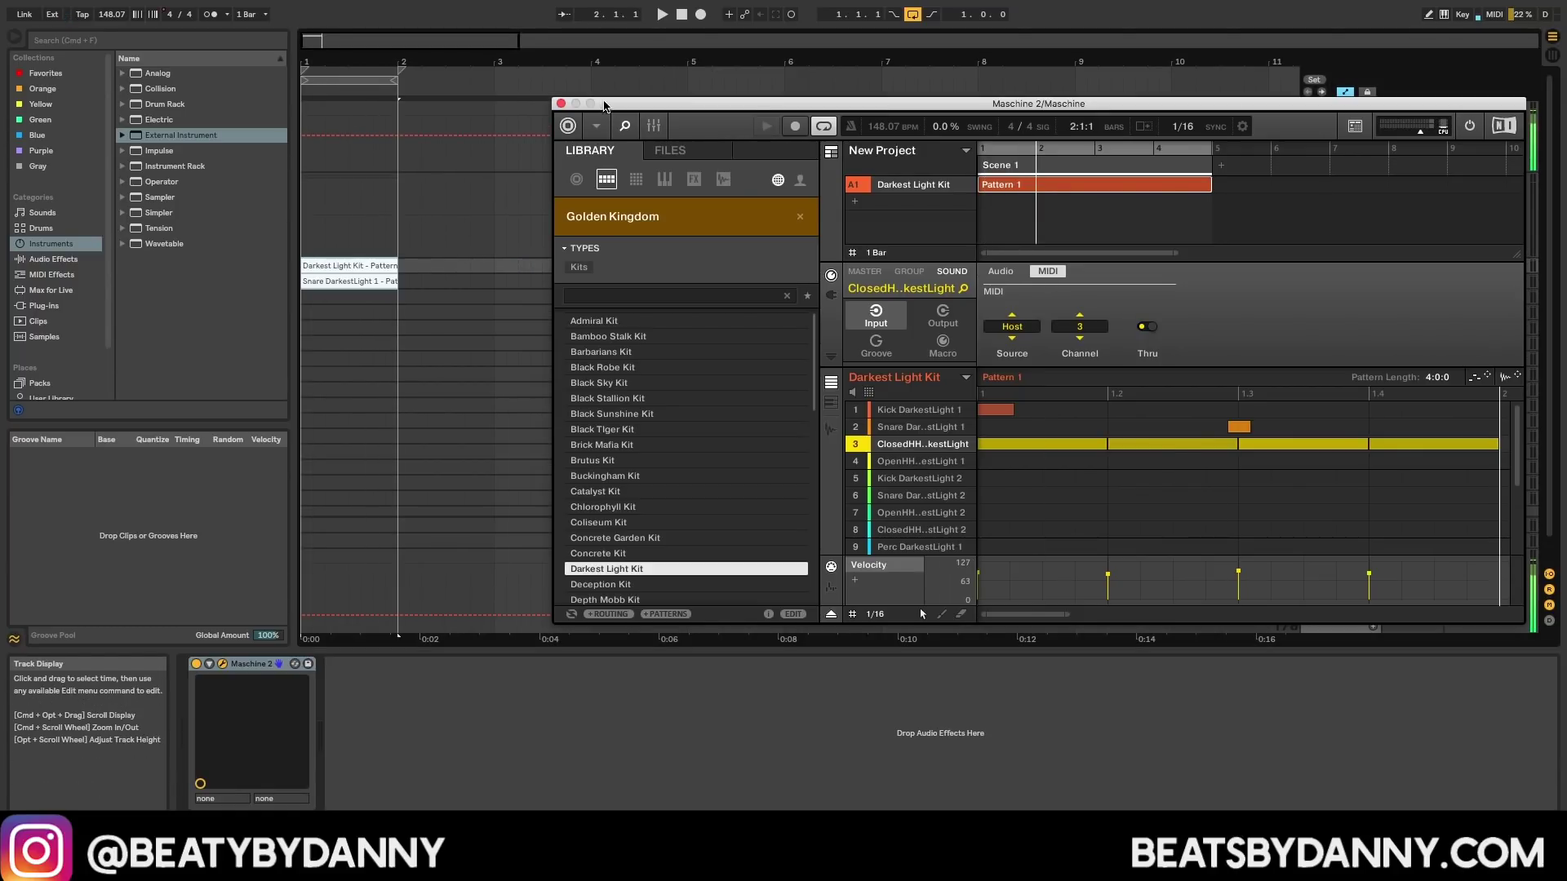
drag(688, 106, 497, 326)
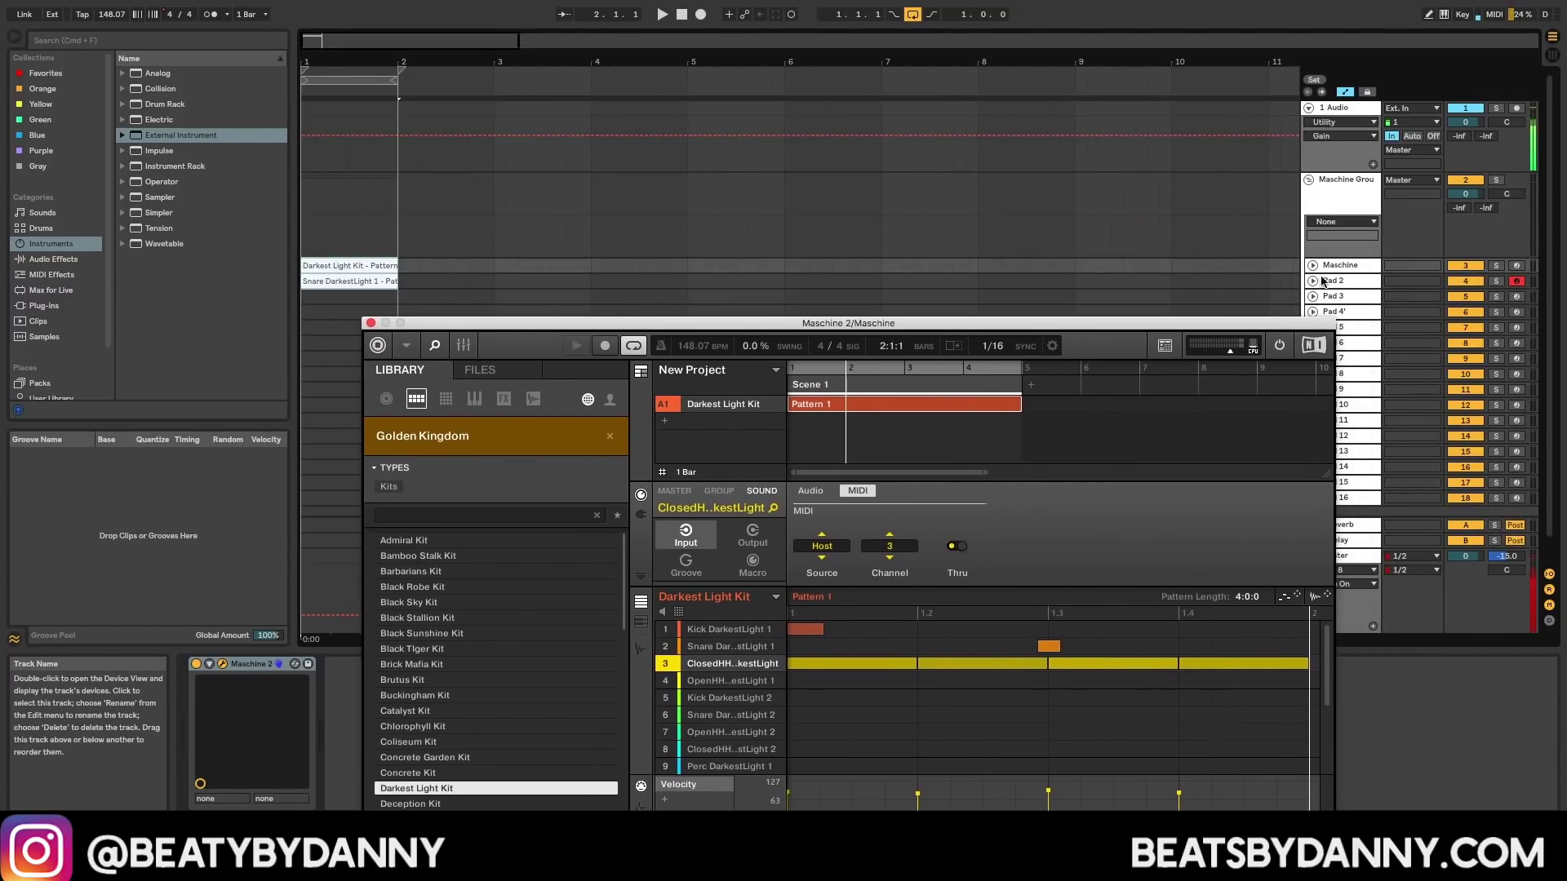
double_click(386, 281)
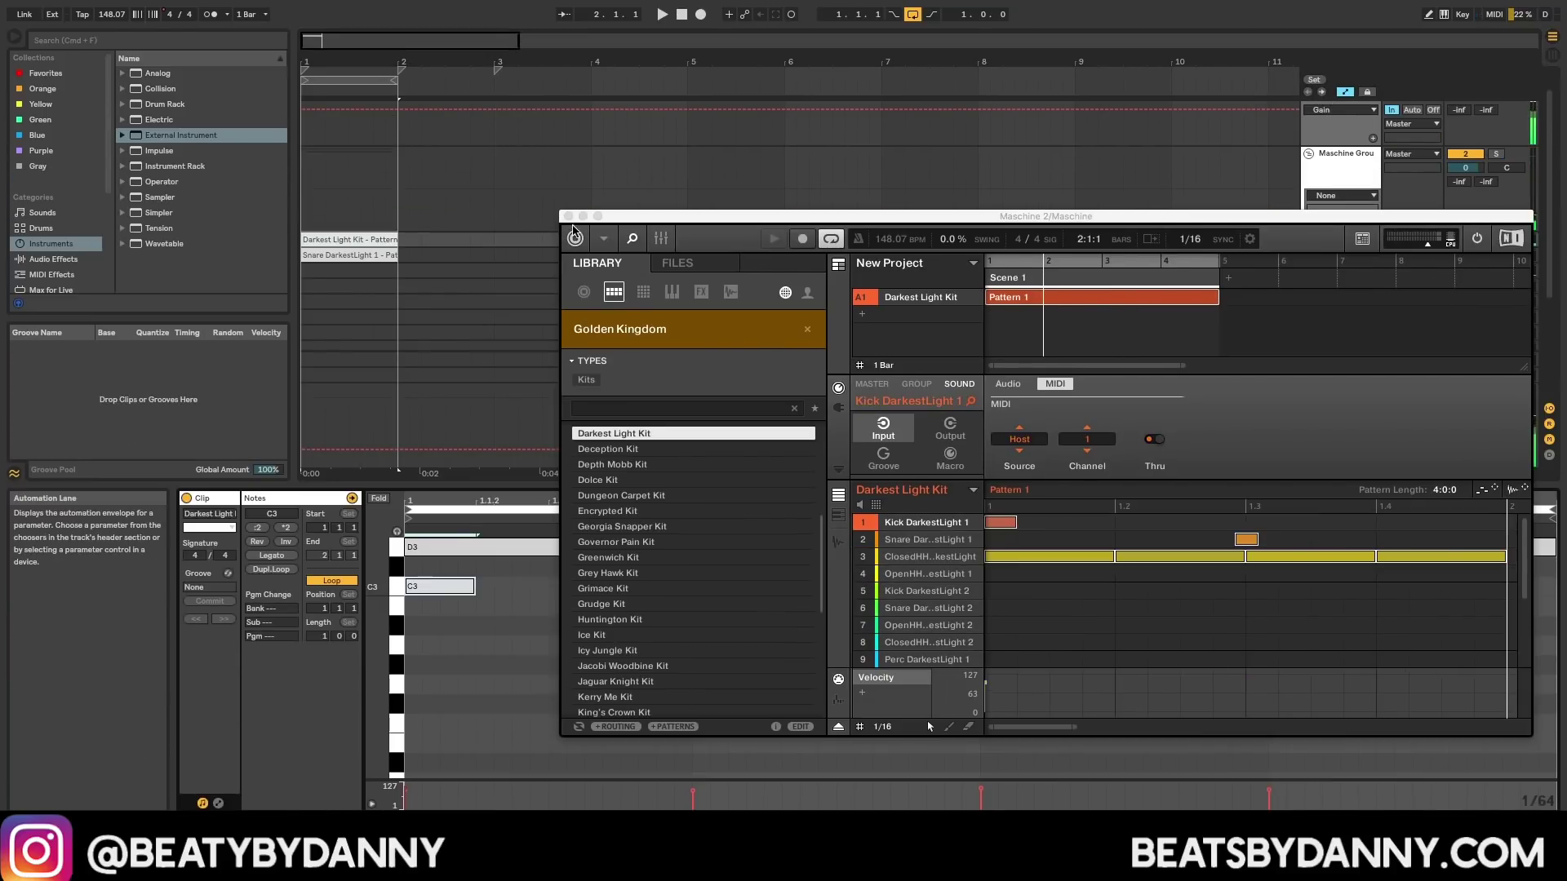
click(566, 214)
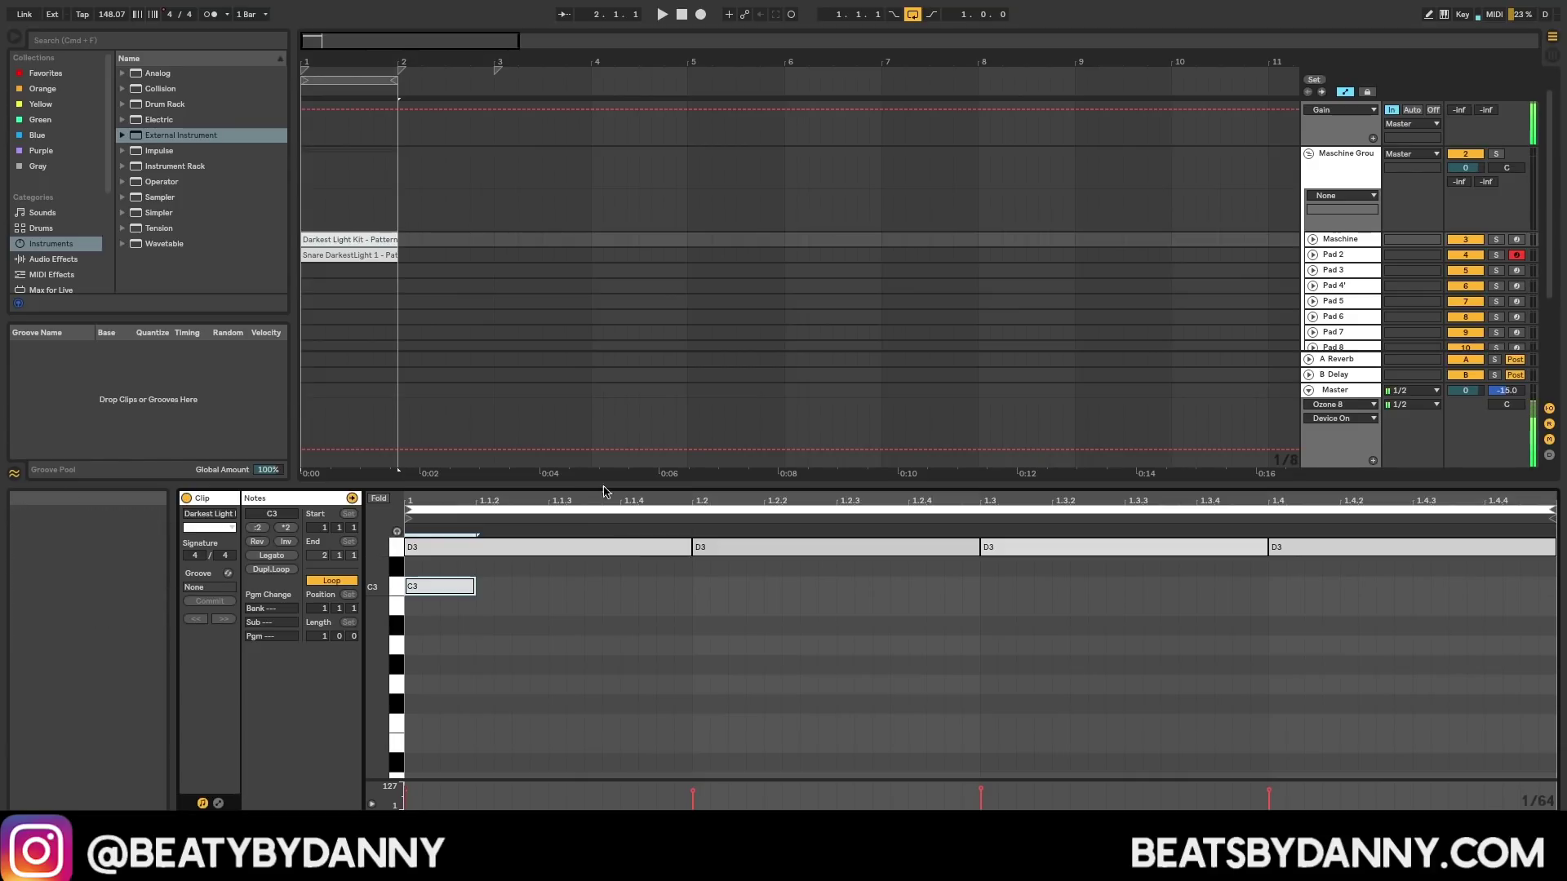
Step: Delete the four D3 hi-hat notes from the kick clip and copy the clip onto Pad 3
drag(1333, 563, 490, 545)
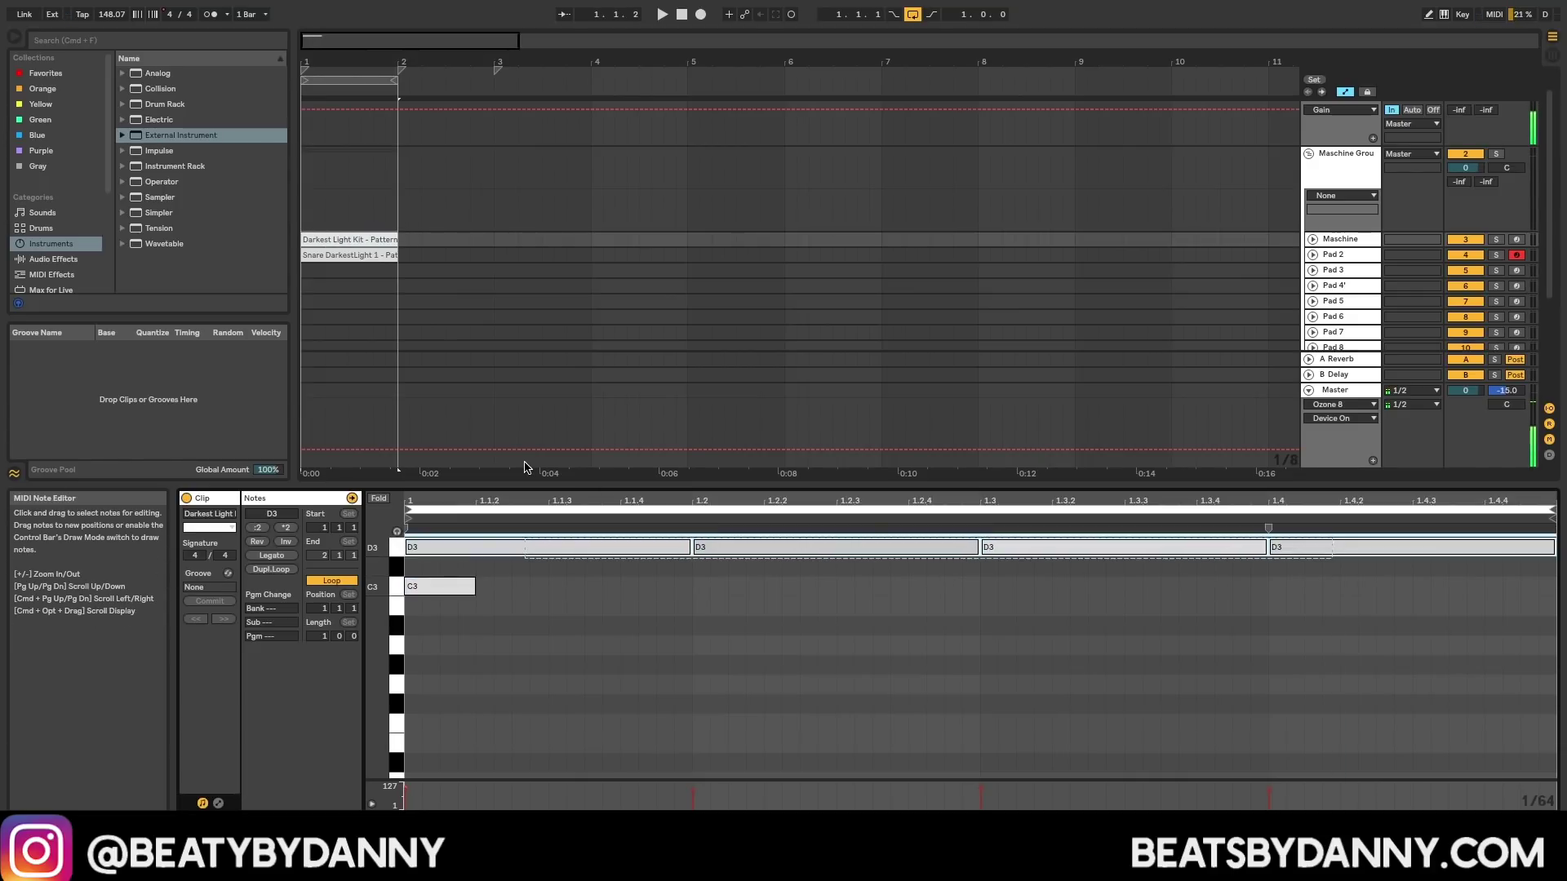
key(Delete)
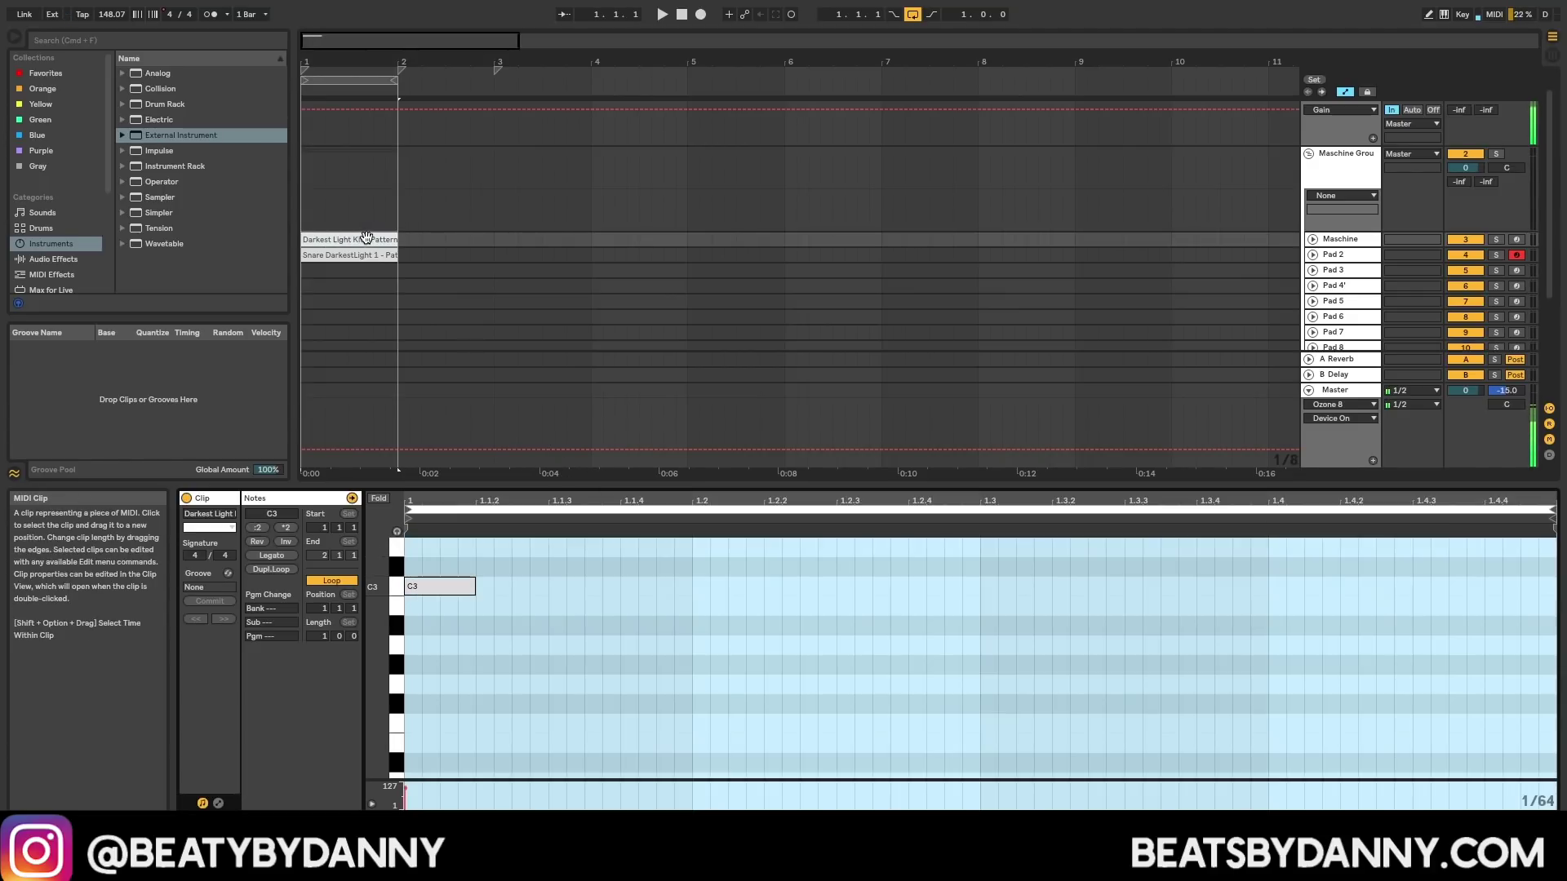
drag(371, 237, 373, 273)
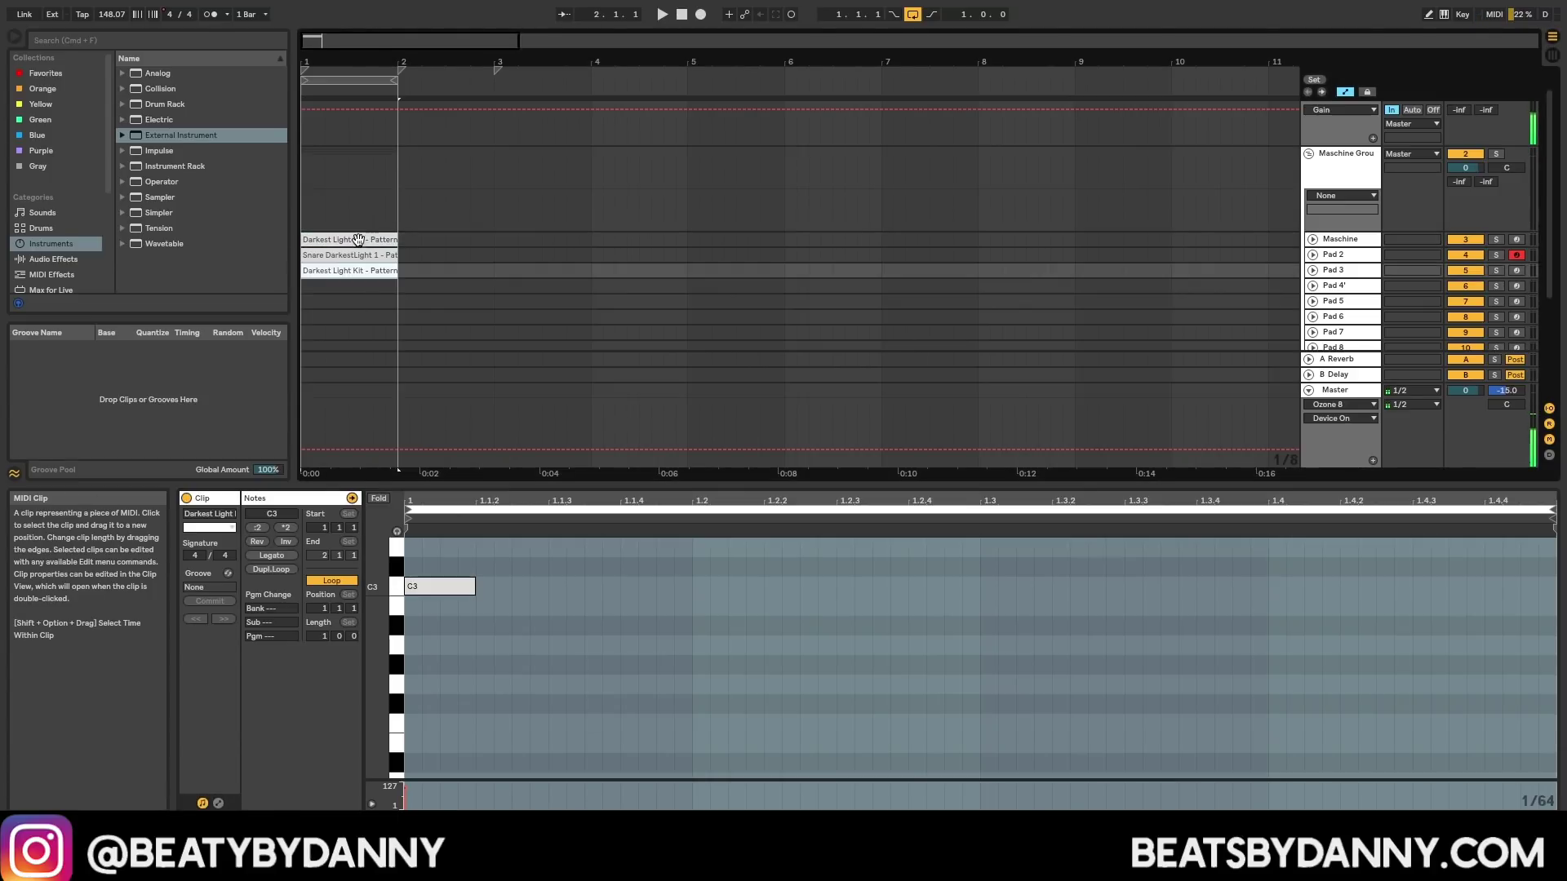
click(359, 236)
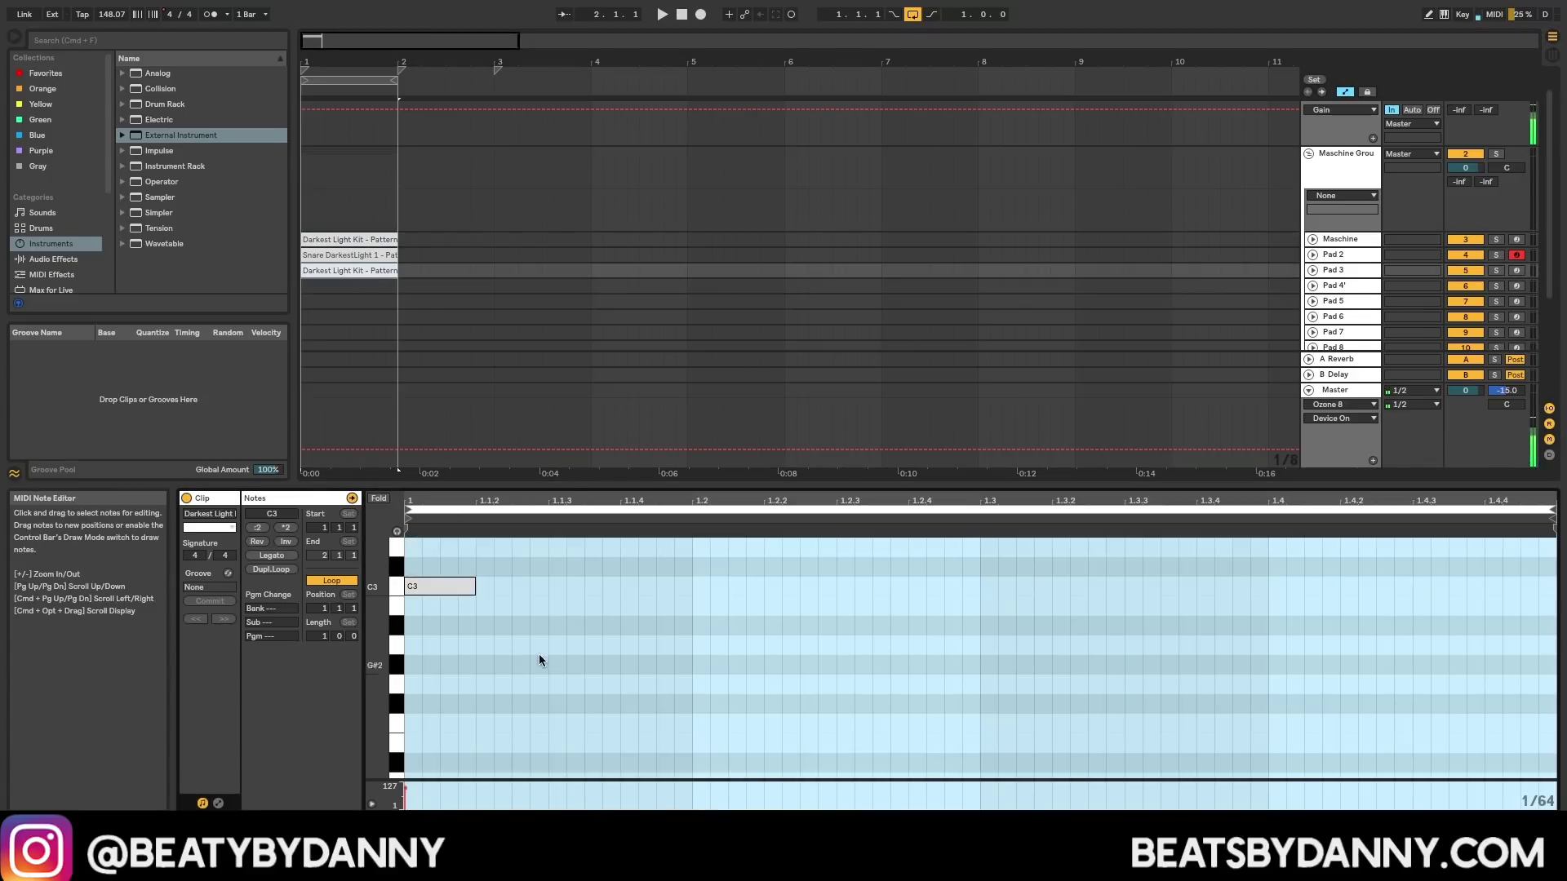
click(530, 653)
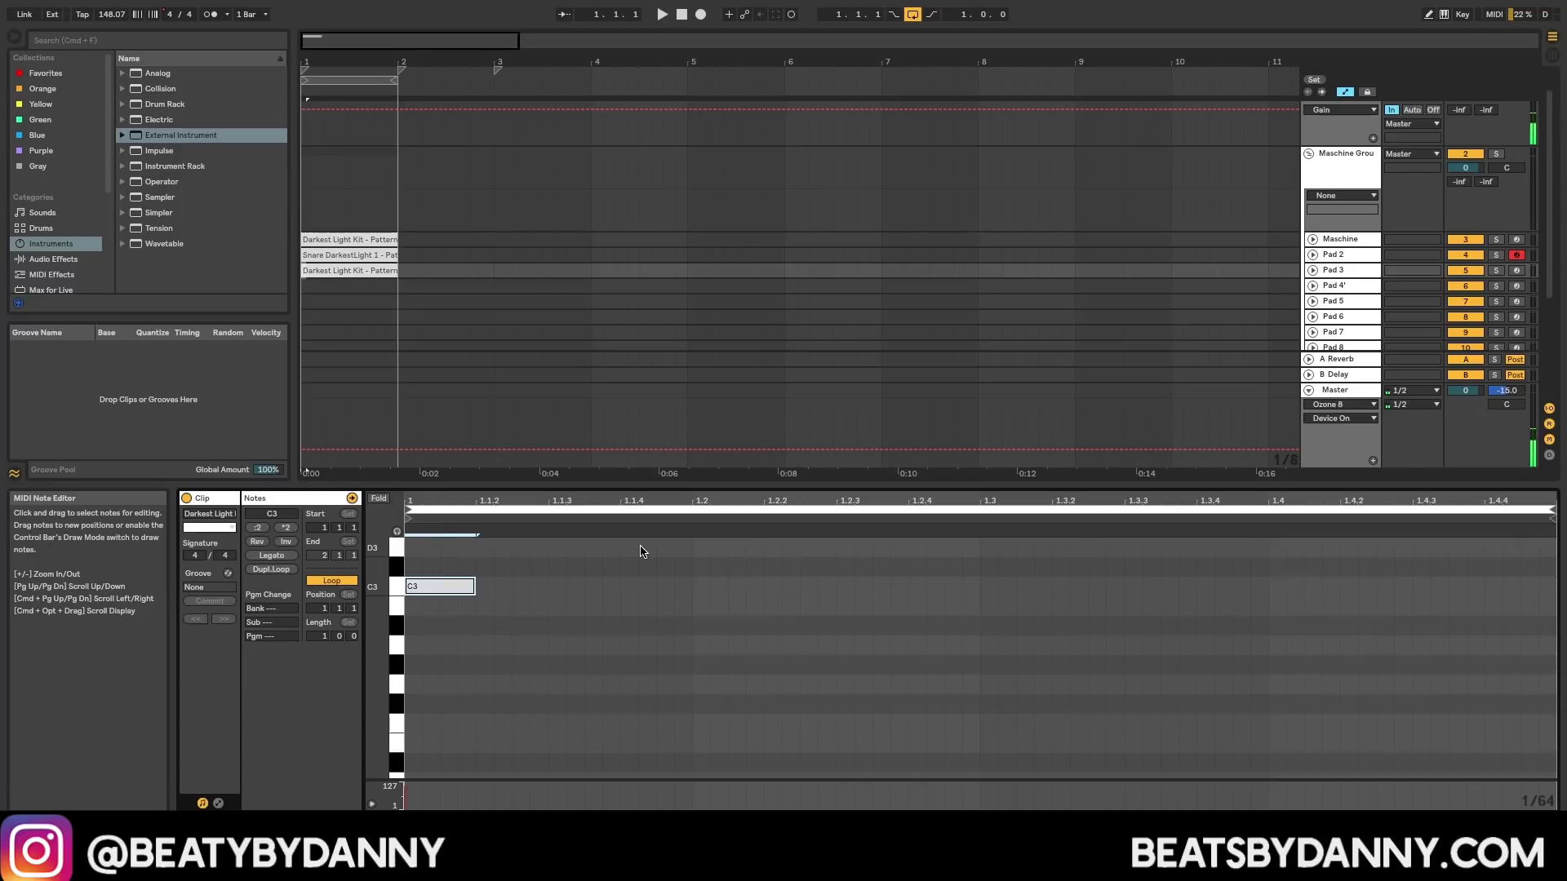
key(super+z)
key(super+z)
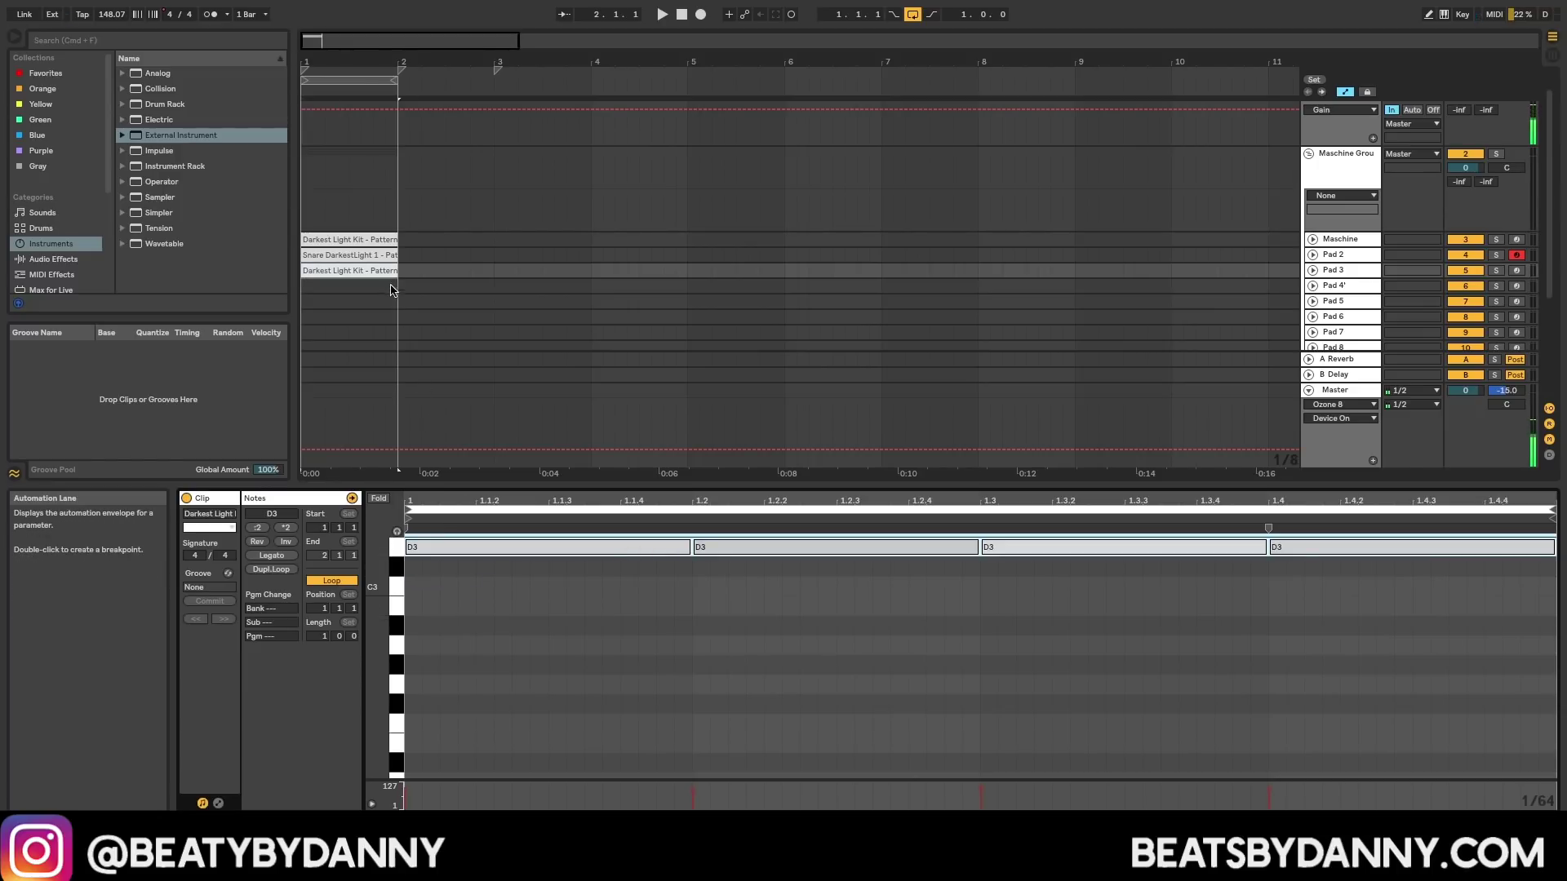
click(313, 291)
key(space)
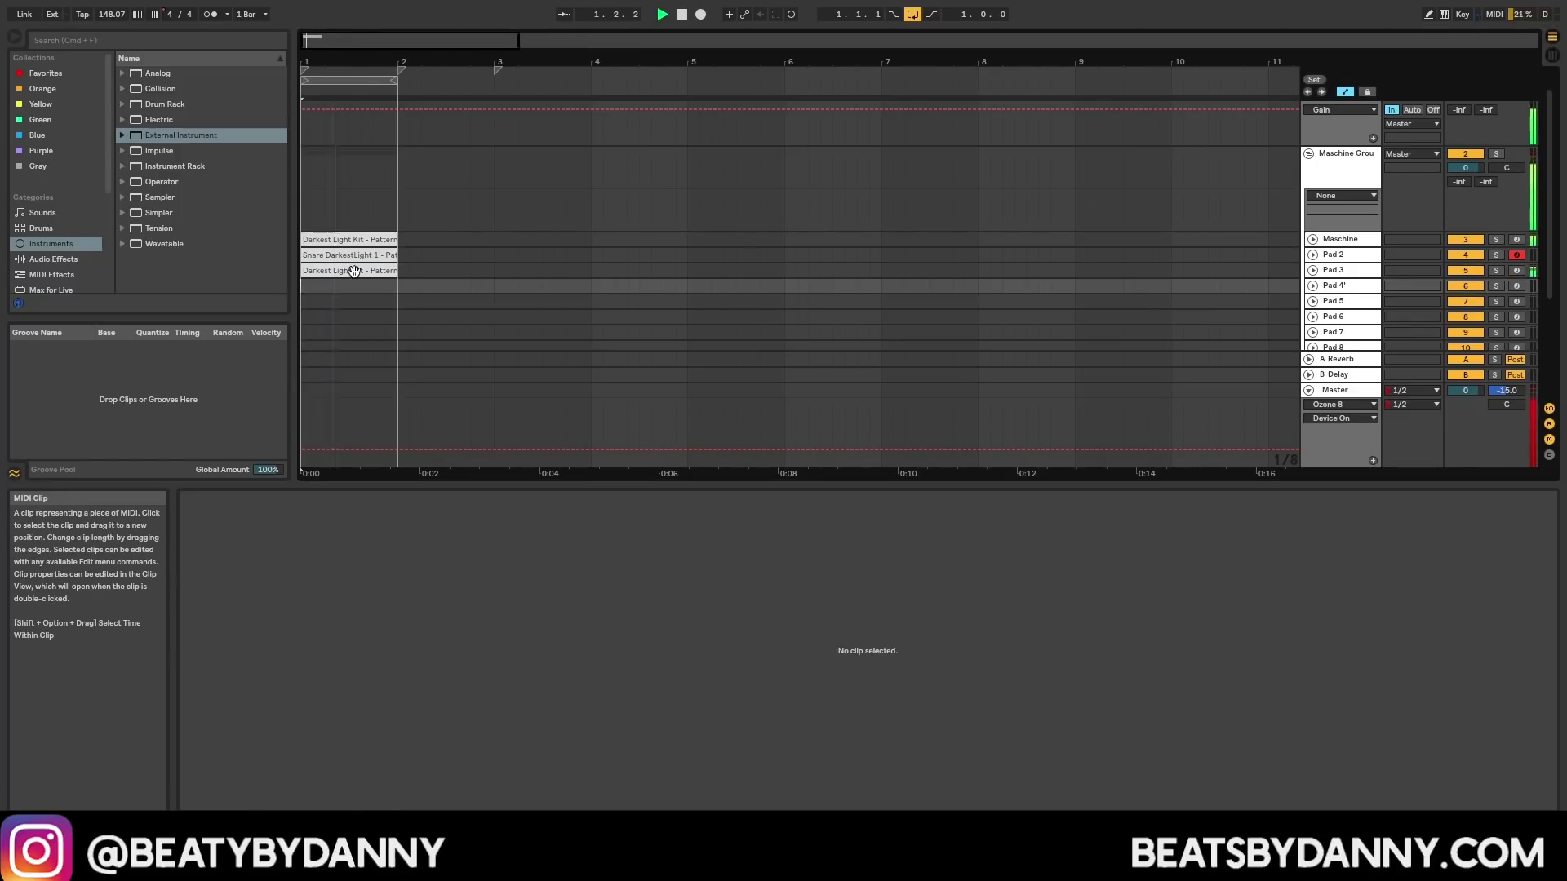
Step: In the Pad 3 clip, nudge the third and fourth D3 hi-hats just before 1.3 and 1.4
click(313, 271)
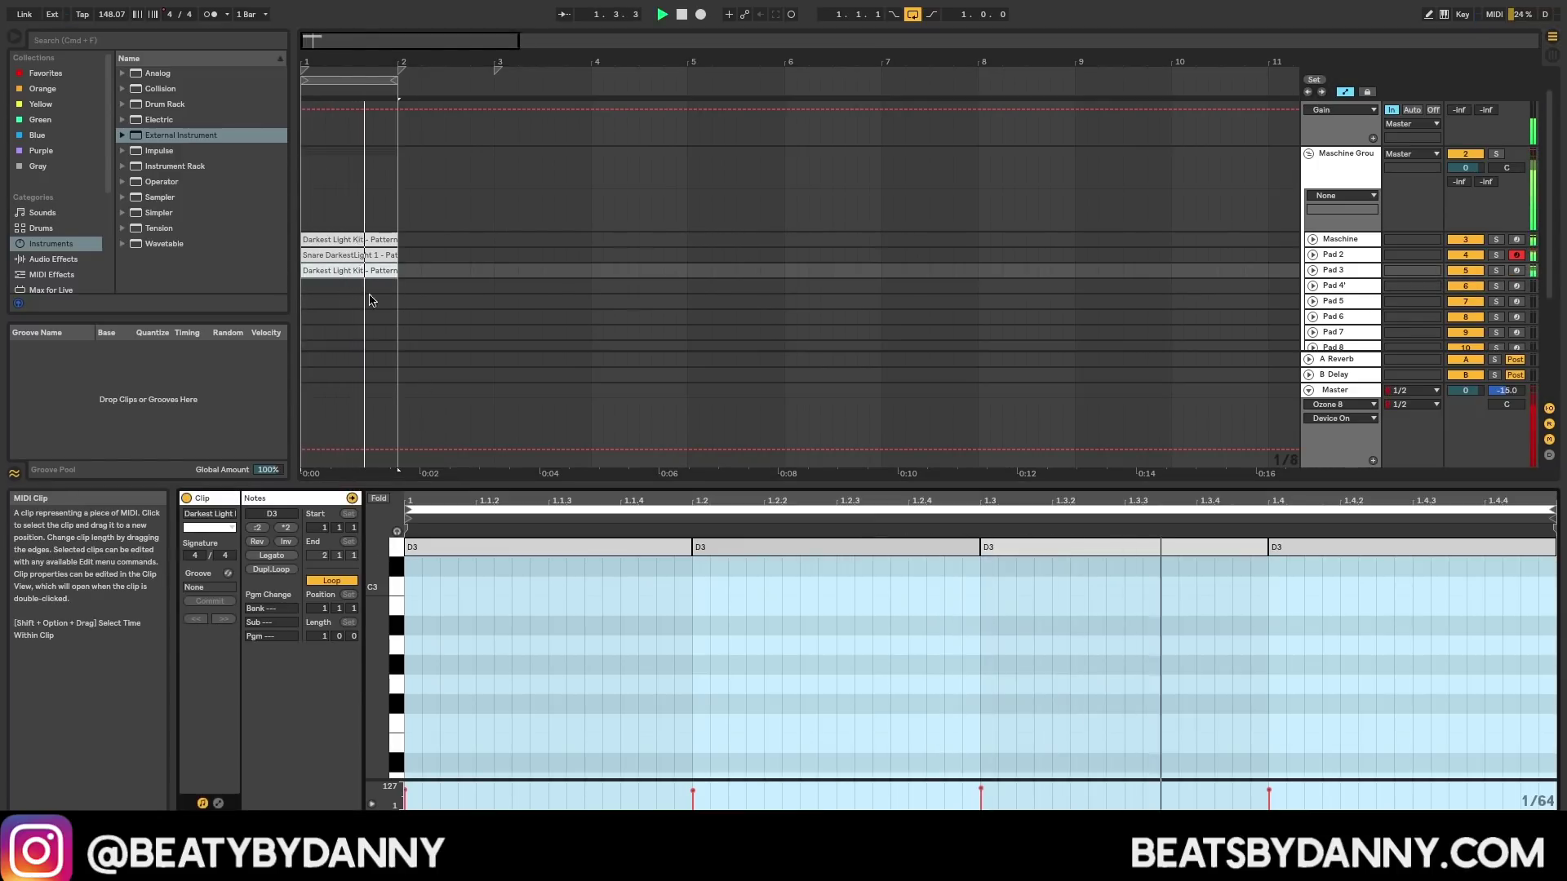
click(693, 790)
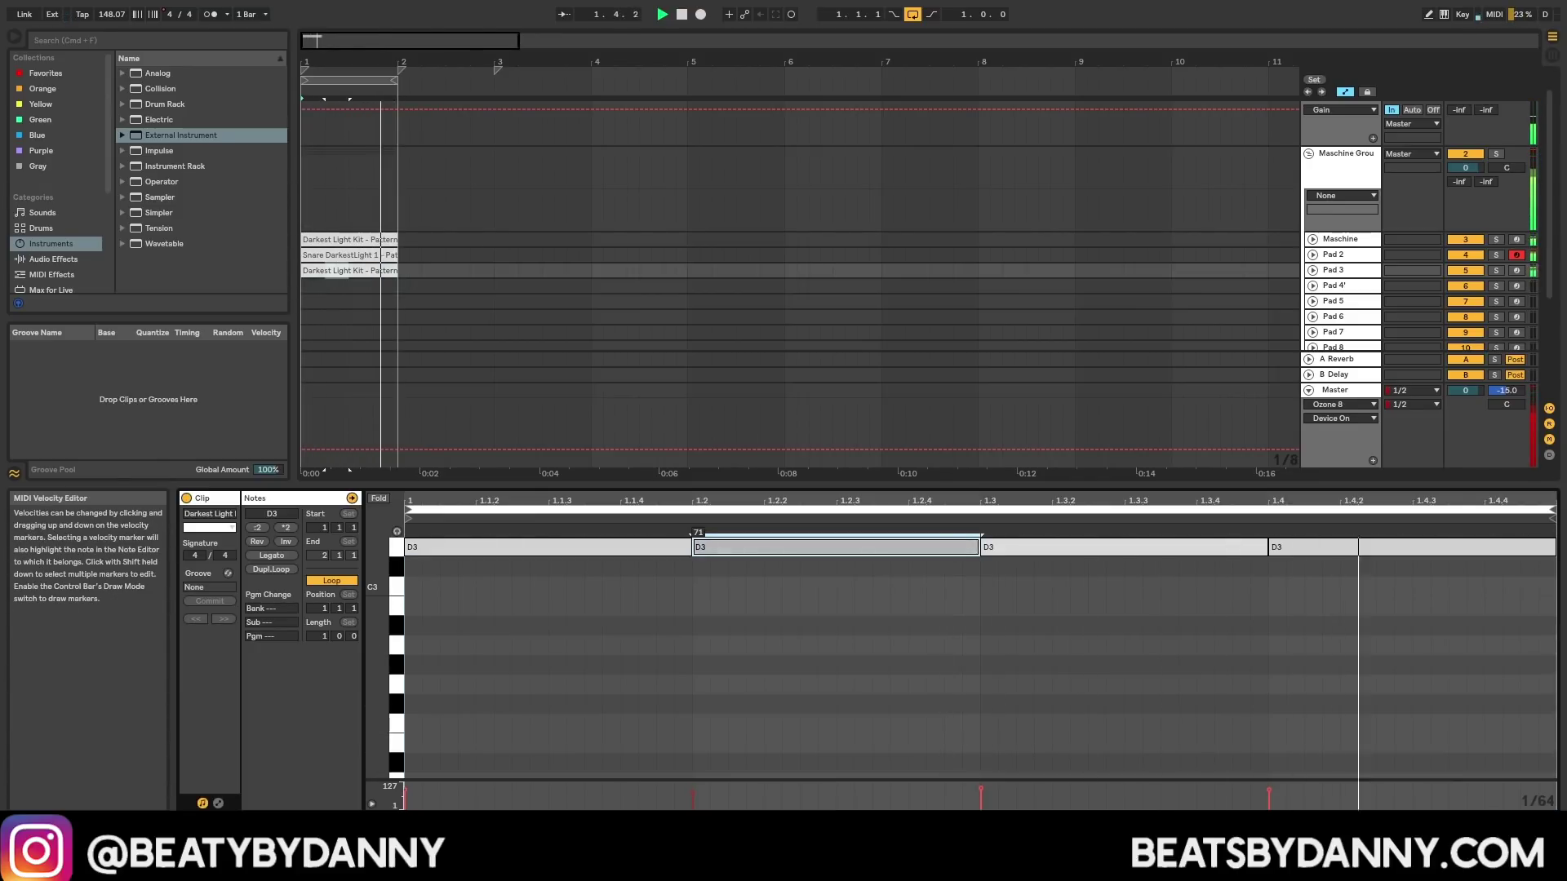
click(1261, 801)
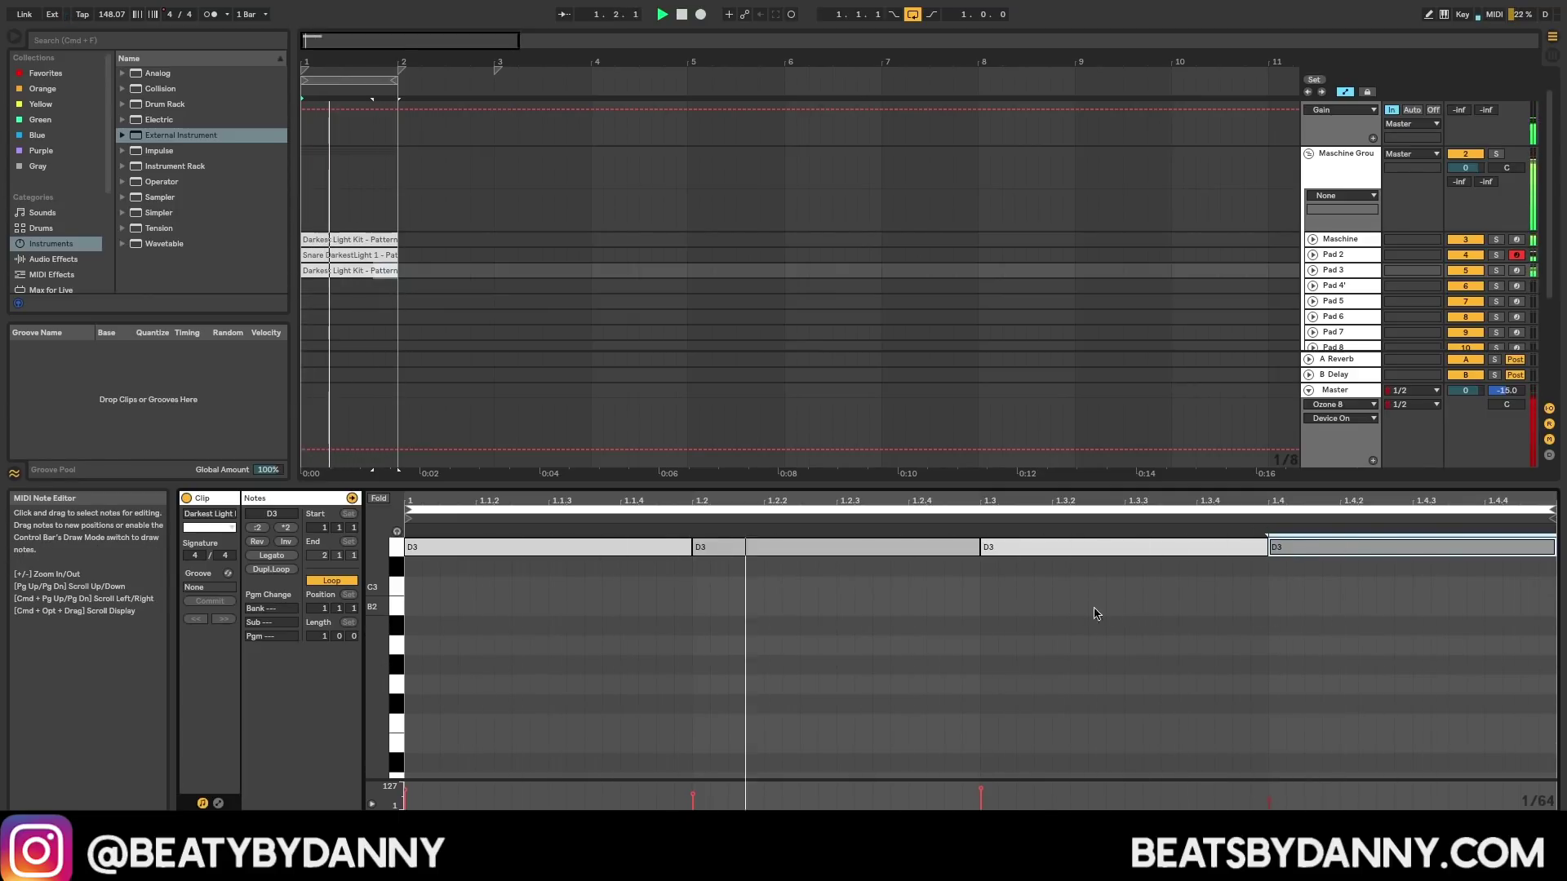
drag(1032, 552, 1027, 555)
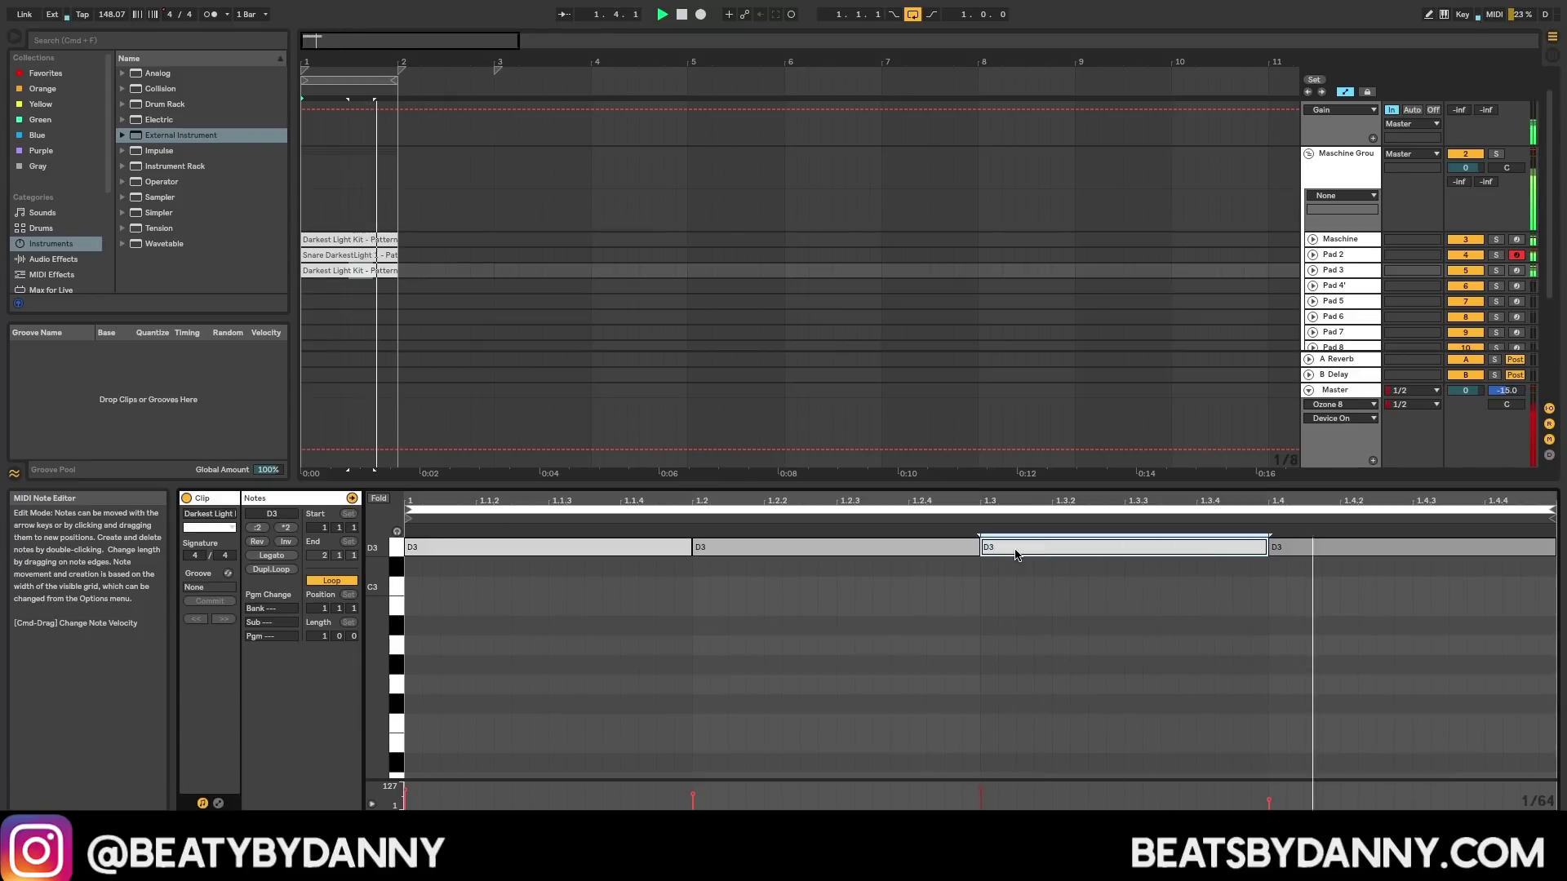
drag(1016, 555, 980, 551)
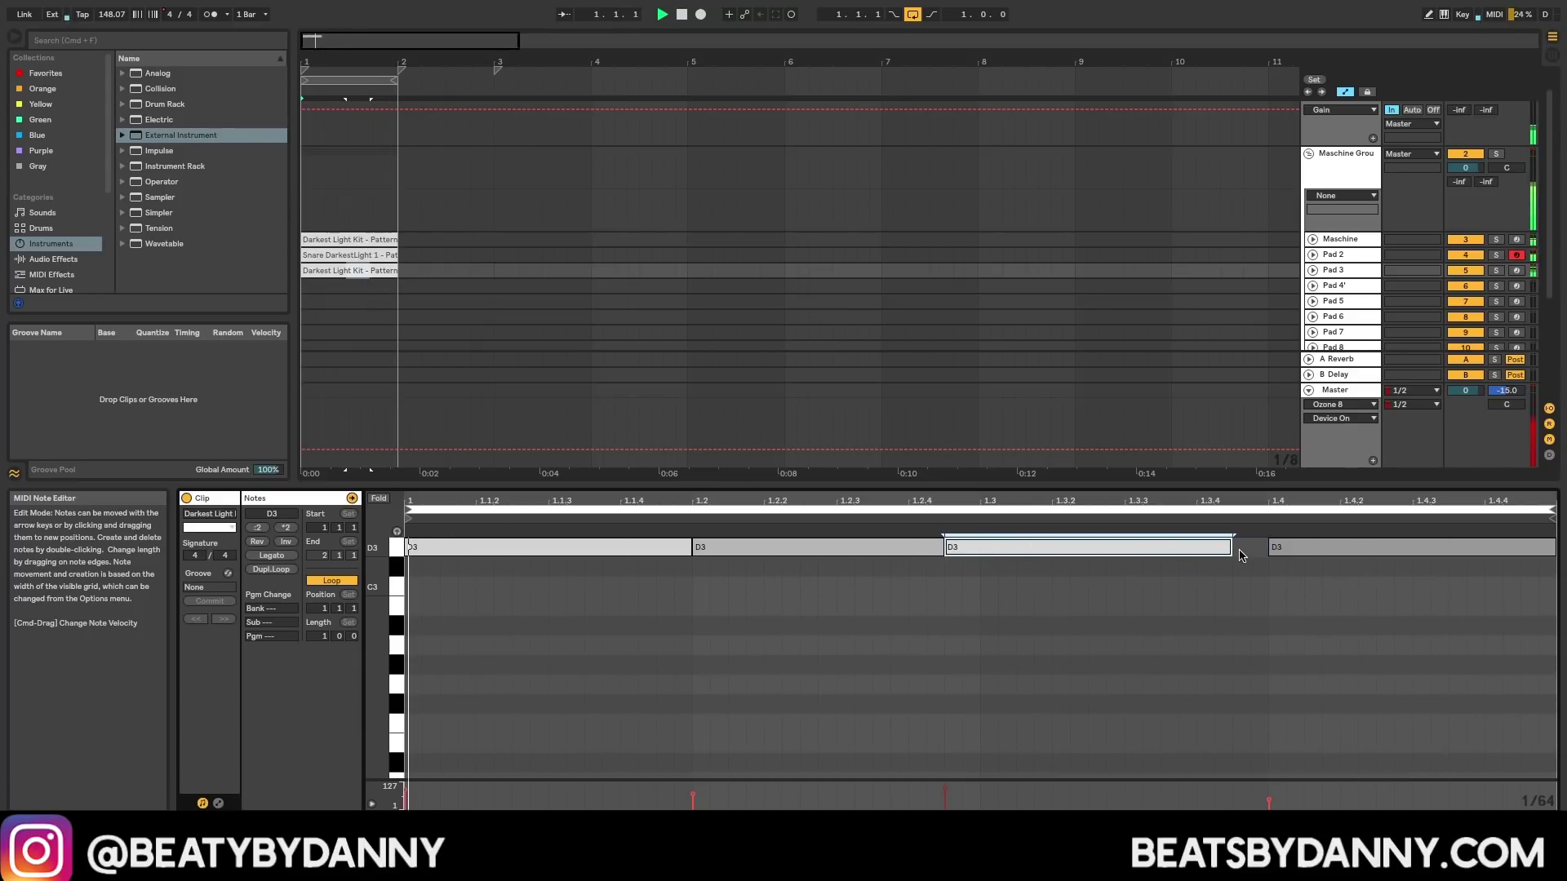
click(1298, 548)
drag(1308, 557, 1289, 556)
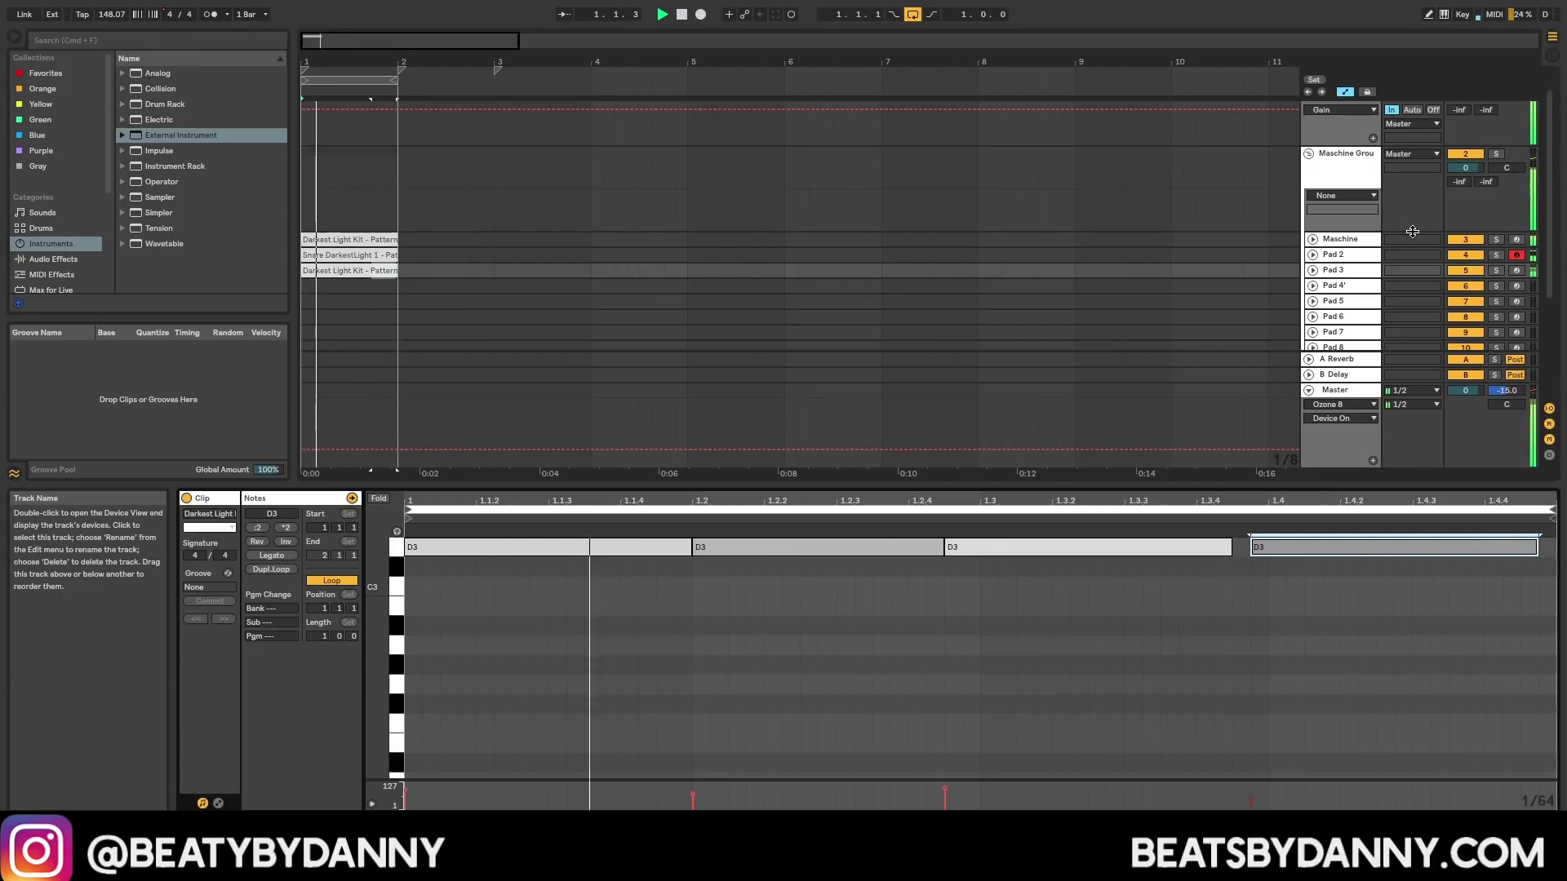
double_click(1356, 243)
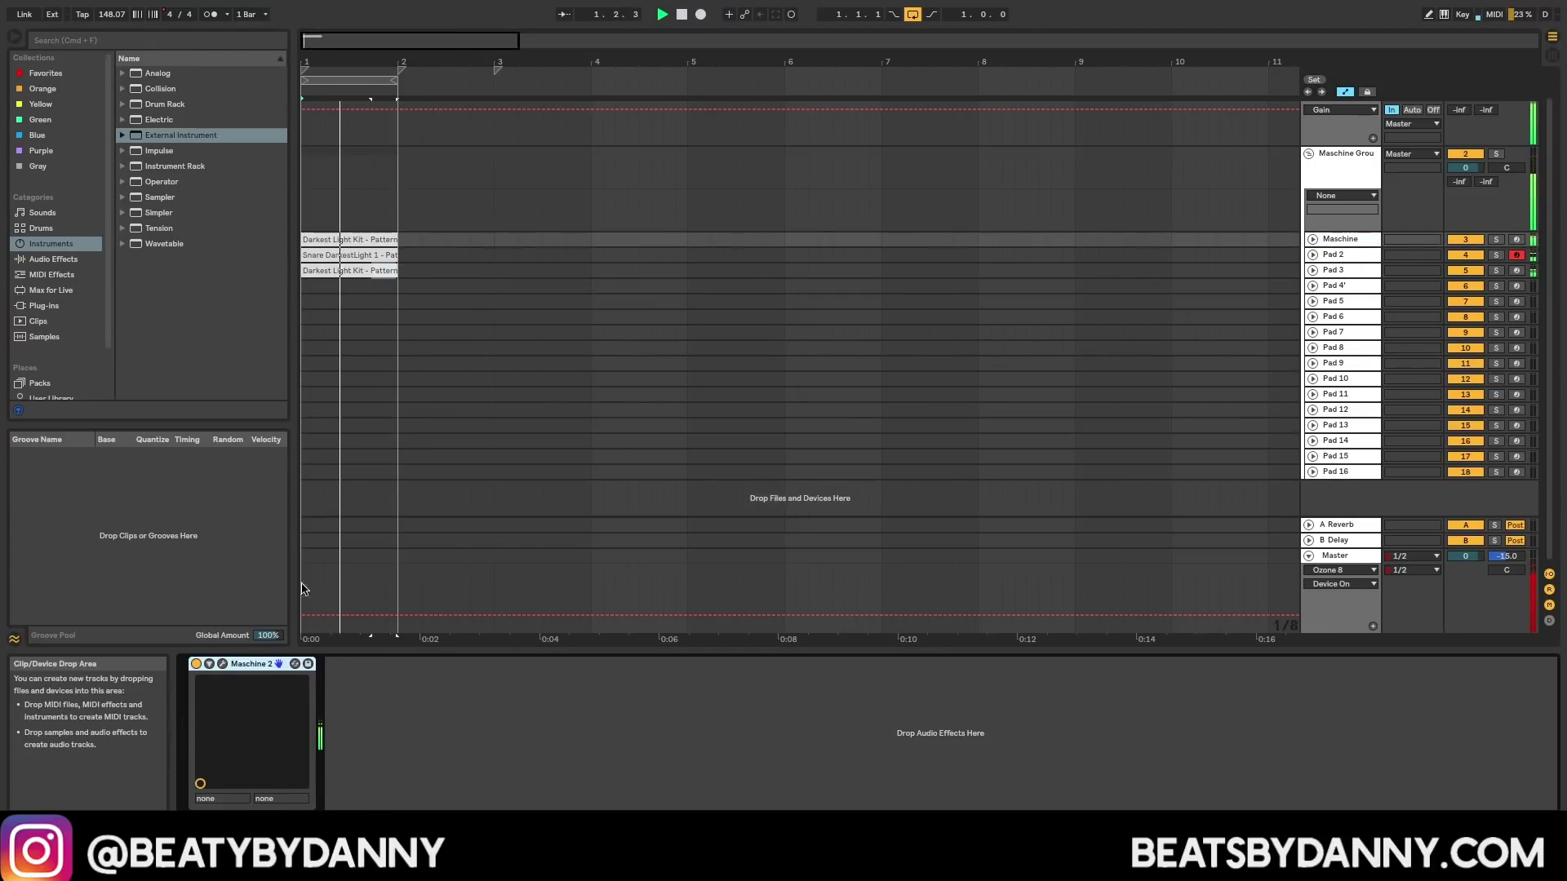
Step: View the snare, kick and hi-hat clips' notes in the editor, keeping the Maschine window hidden
click(222, 664)
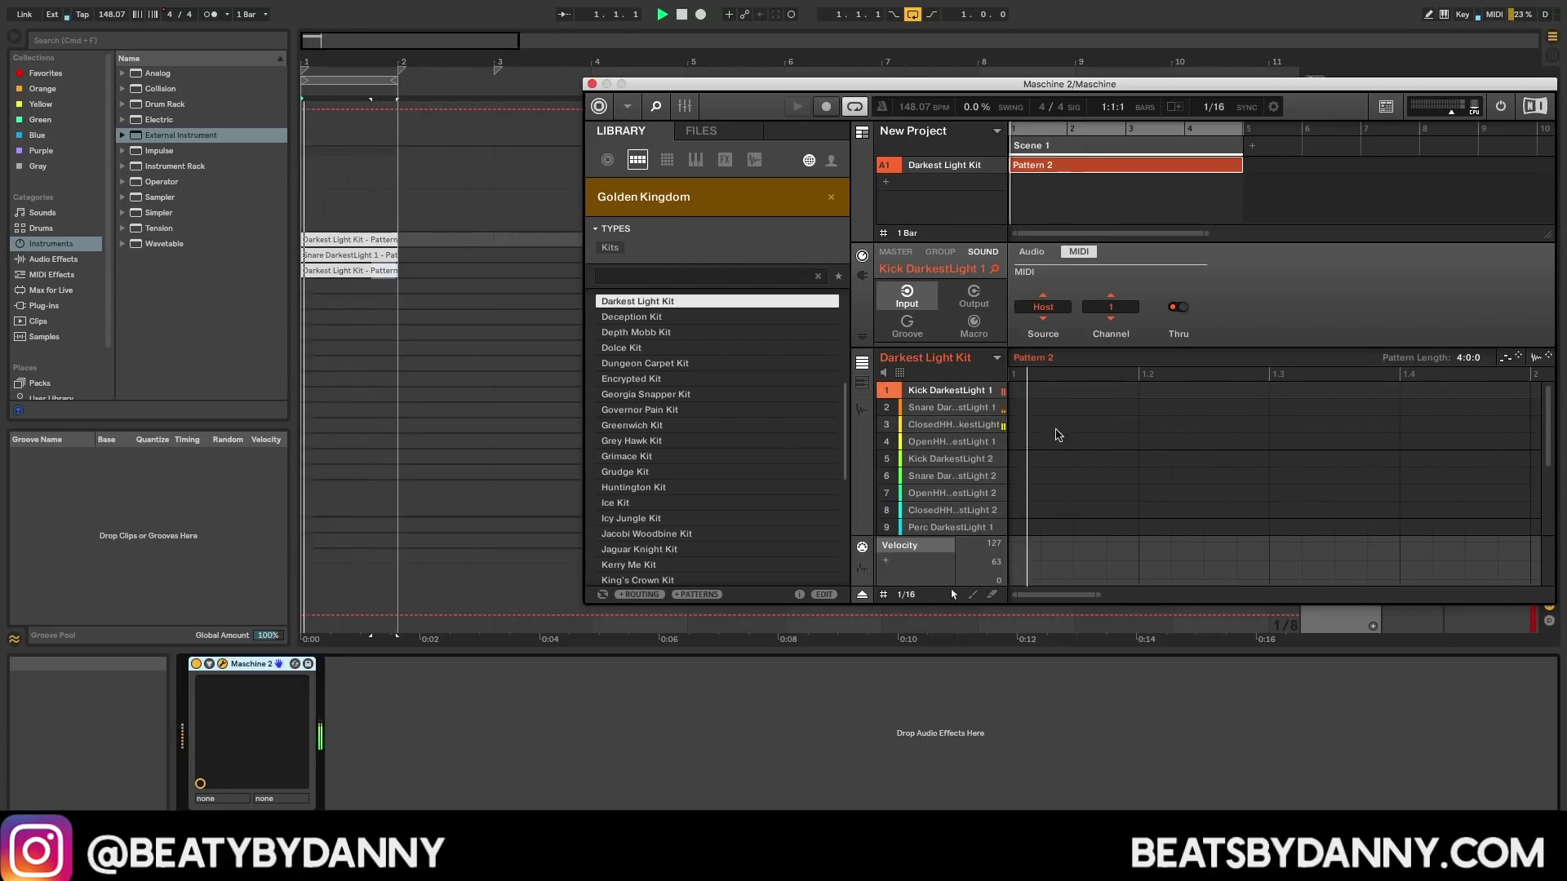
click(355, 251)
key(super+alt+p)
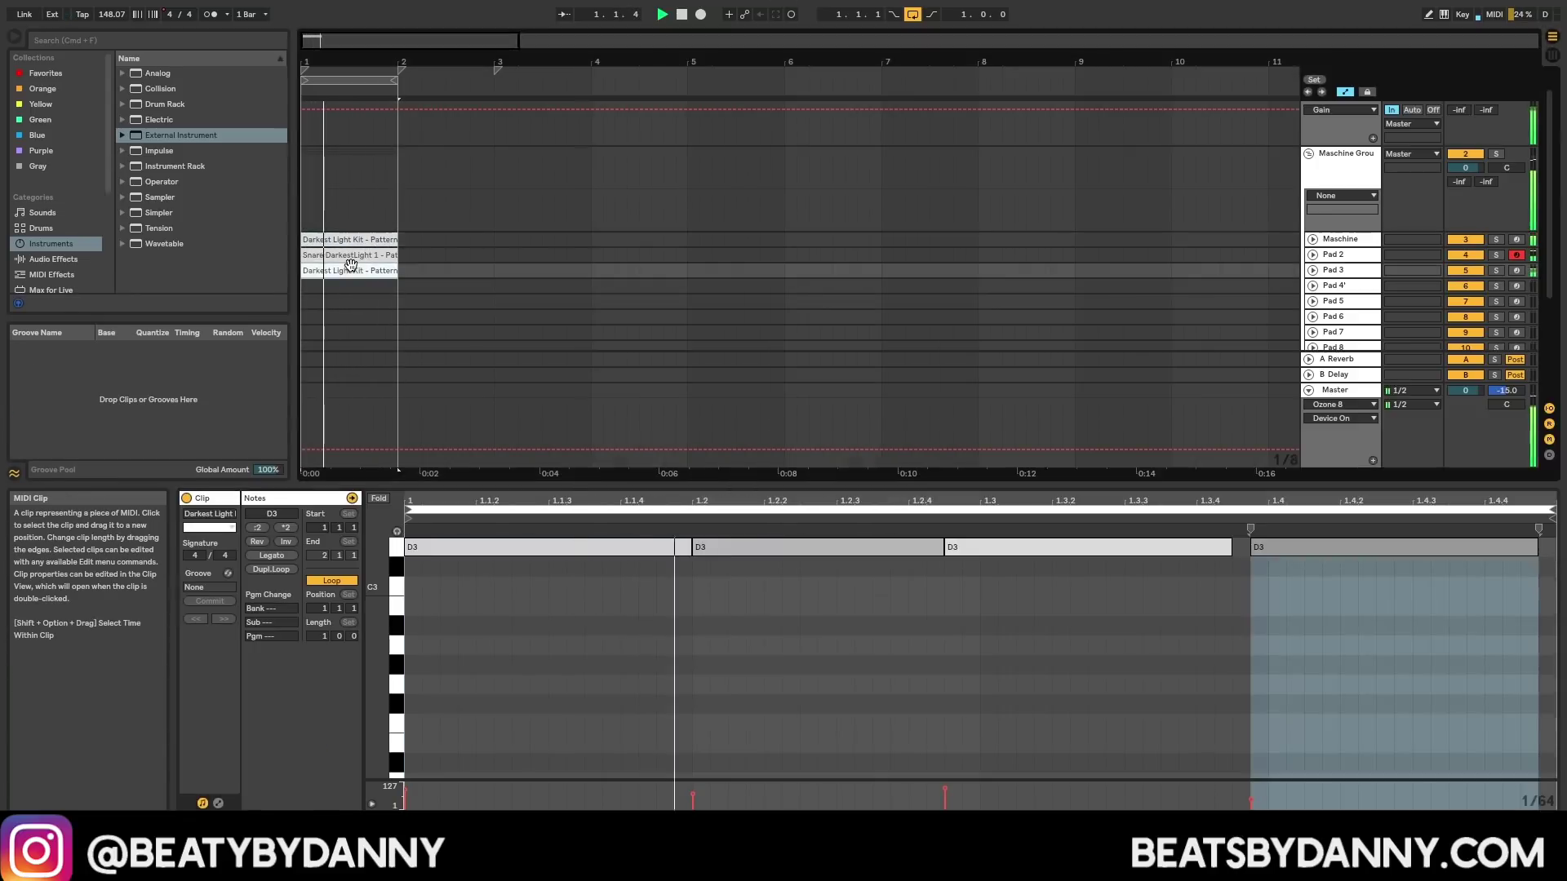
click(352, 239)
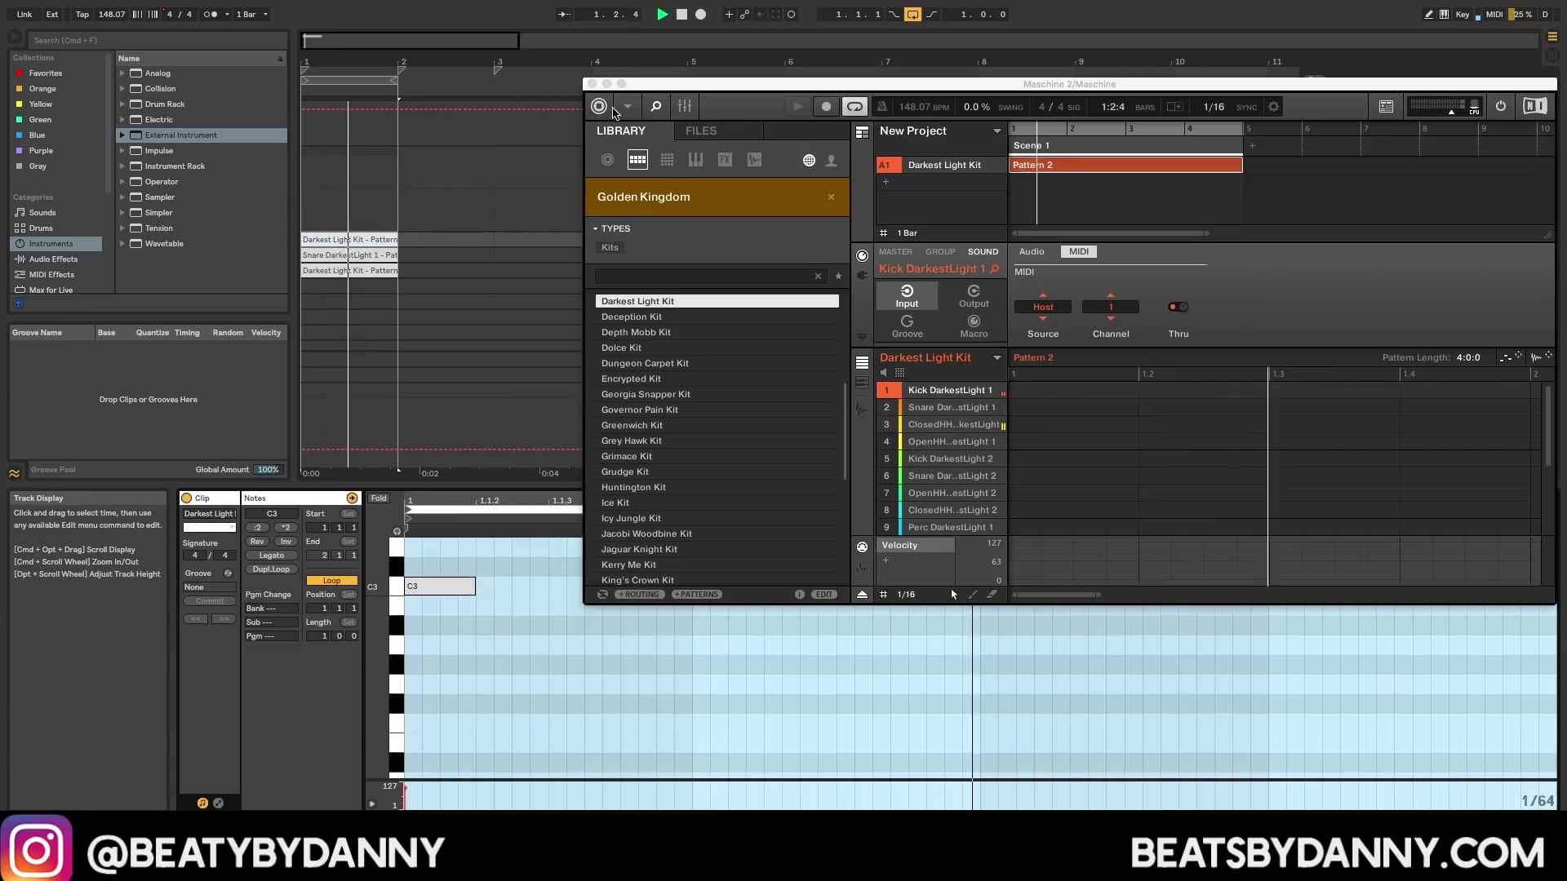
key(super+alt+p)
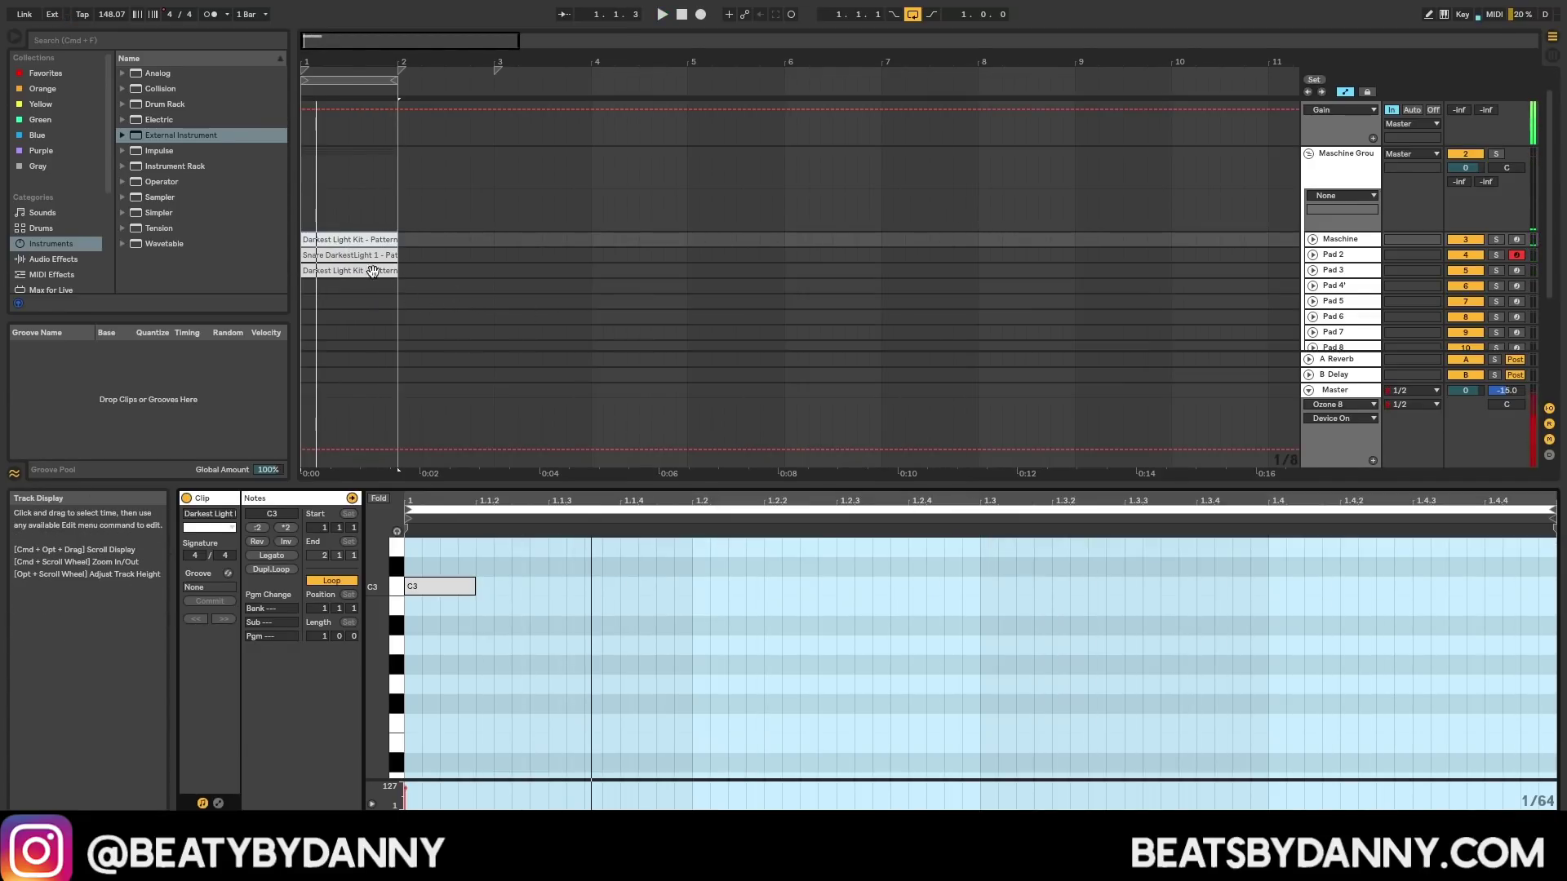
click(373, 272)
right_click(1107, 573)
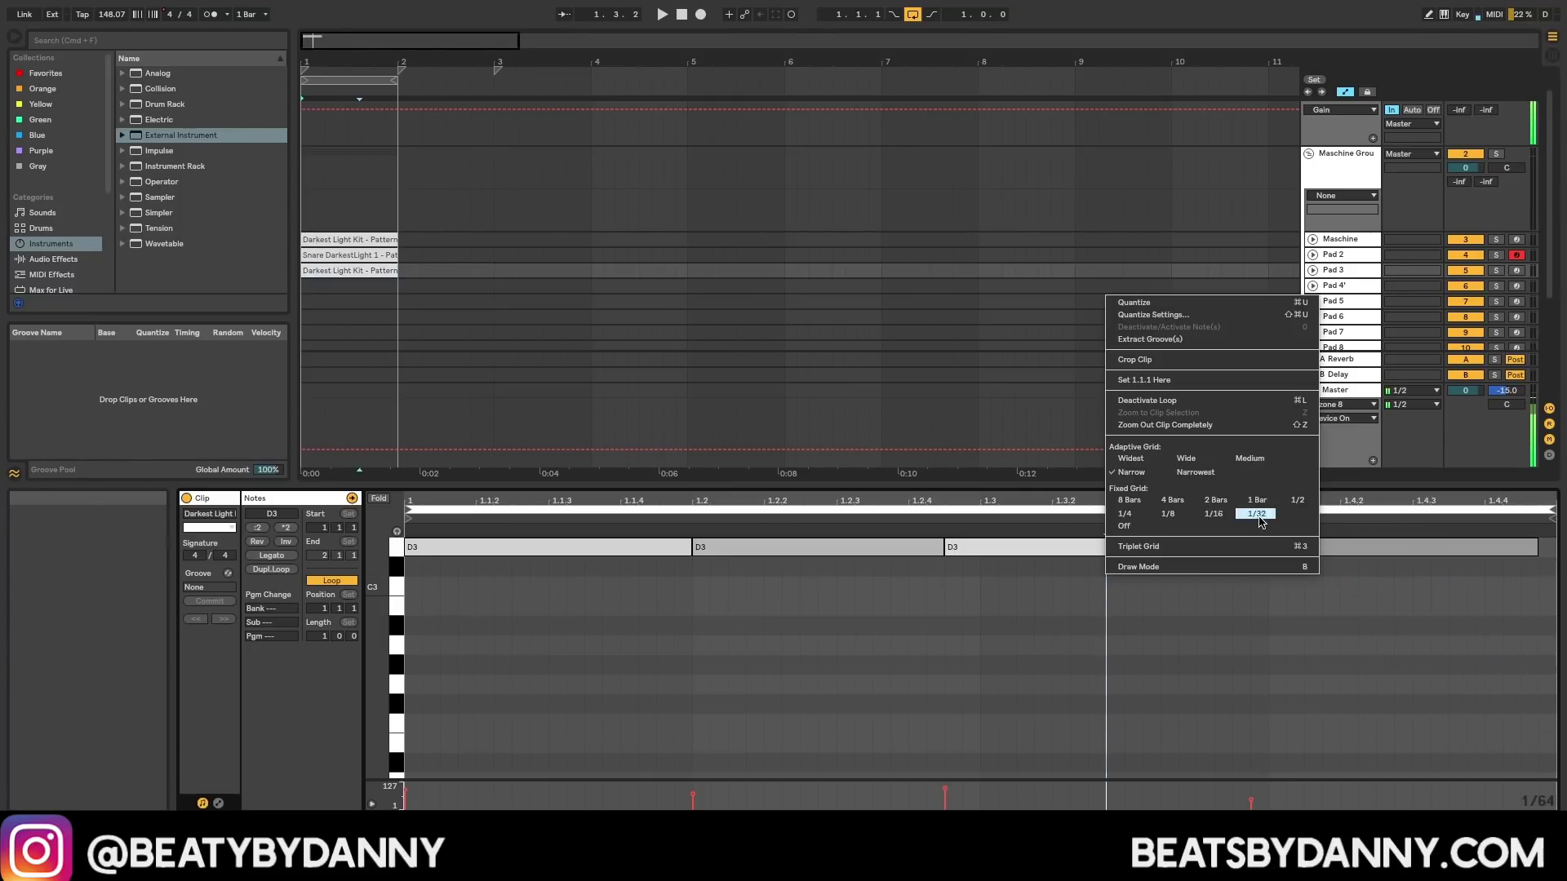
Step: Set a 1/32 grid, shorten the third D3 note, add two 1/32 D3 notes, and play the roll
click(1257, 515)
drag(1230, 548, 1049, 552)
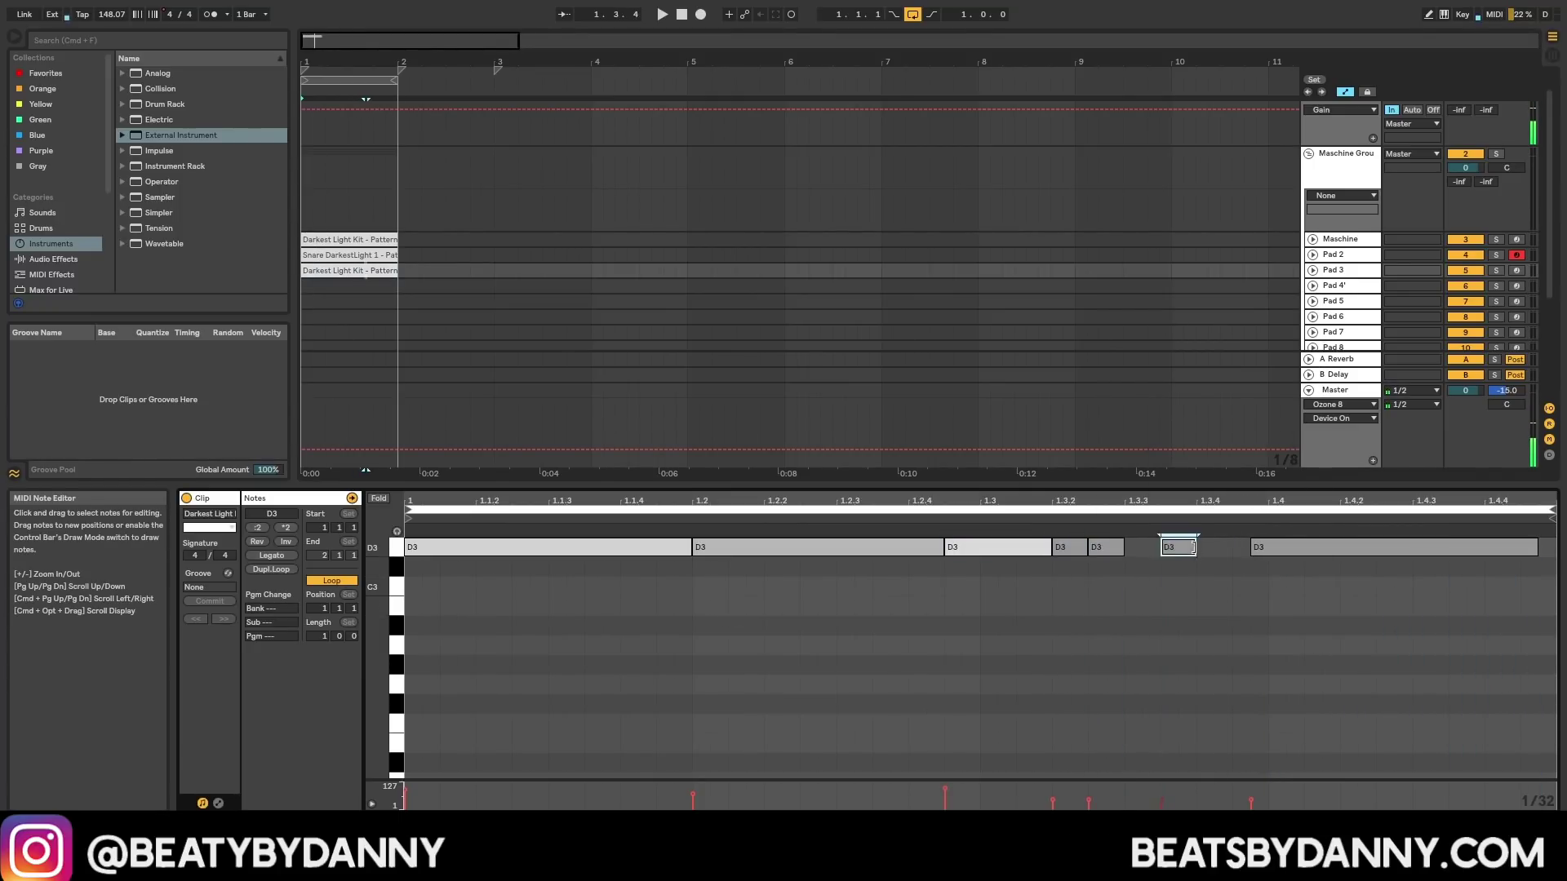
click(1142, 547)
click(1208, 547)
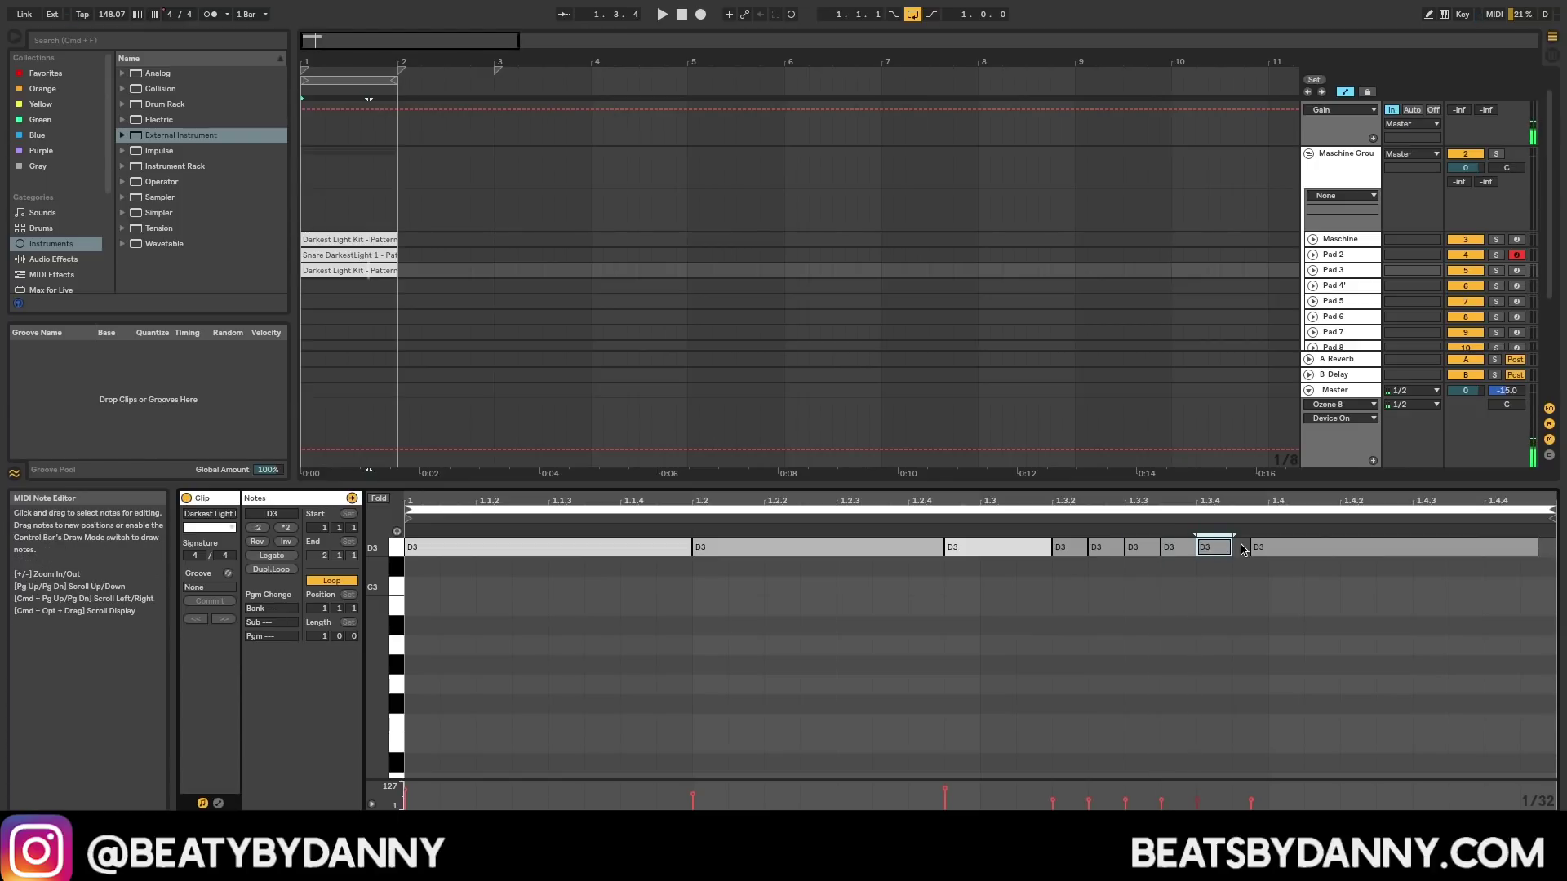
key(space)
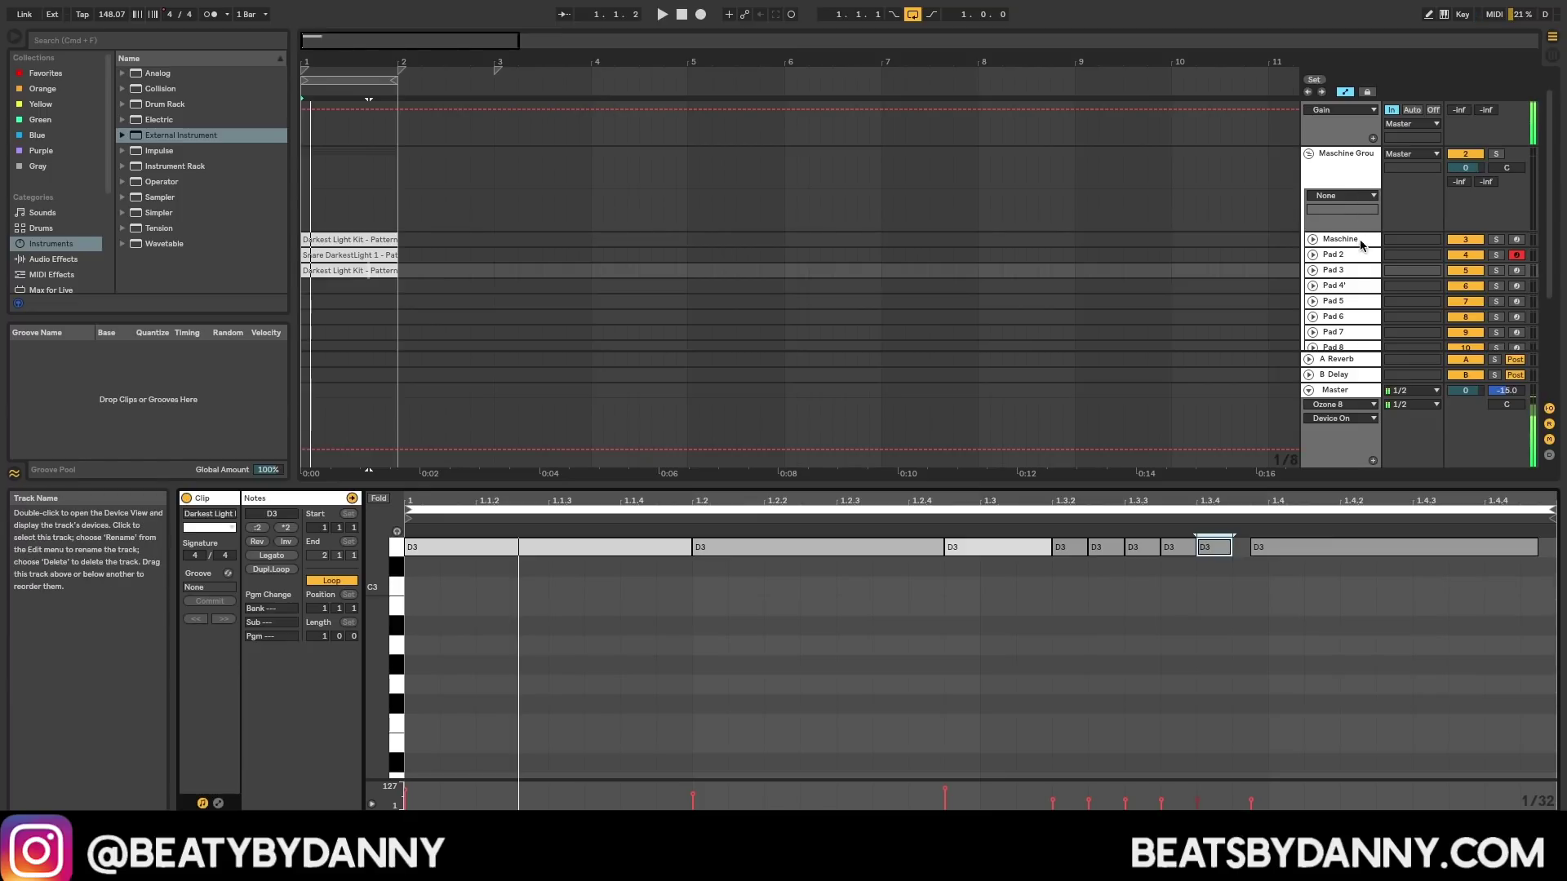
double_click(1343, 240)
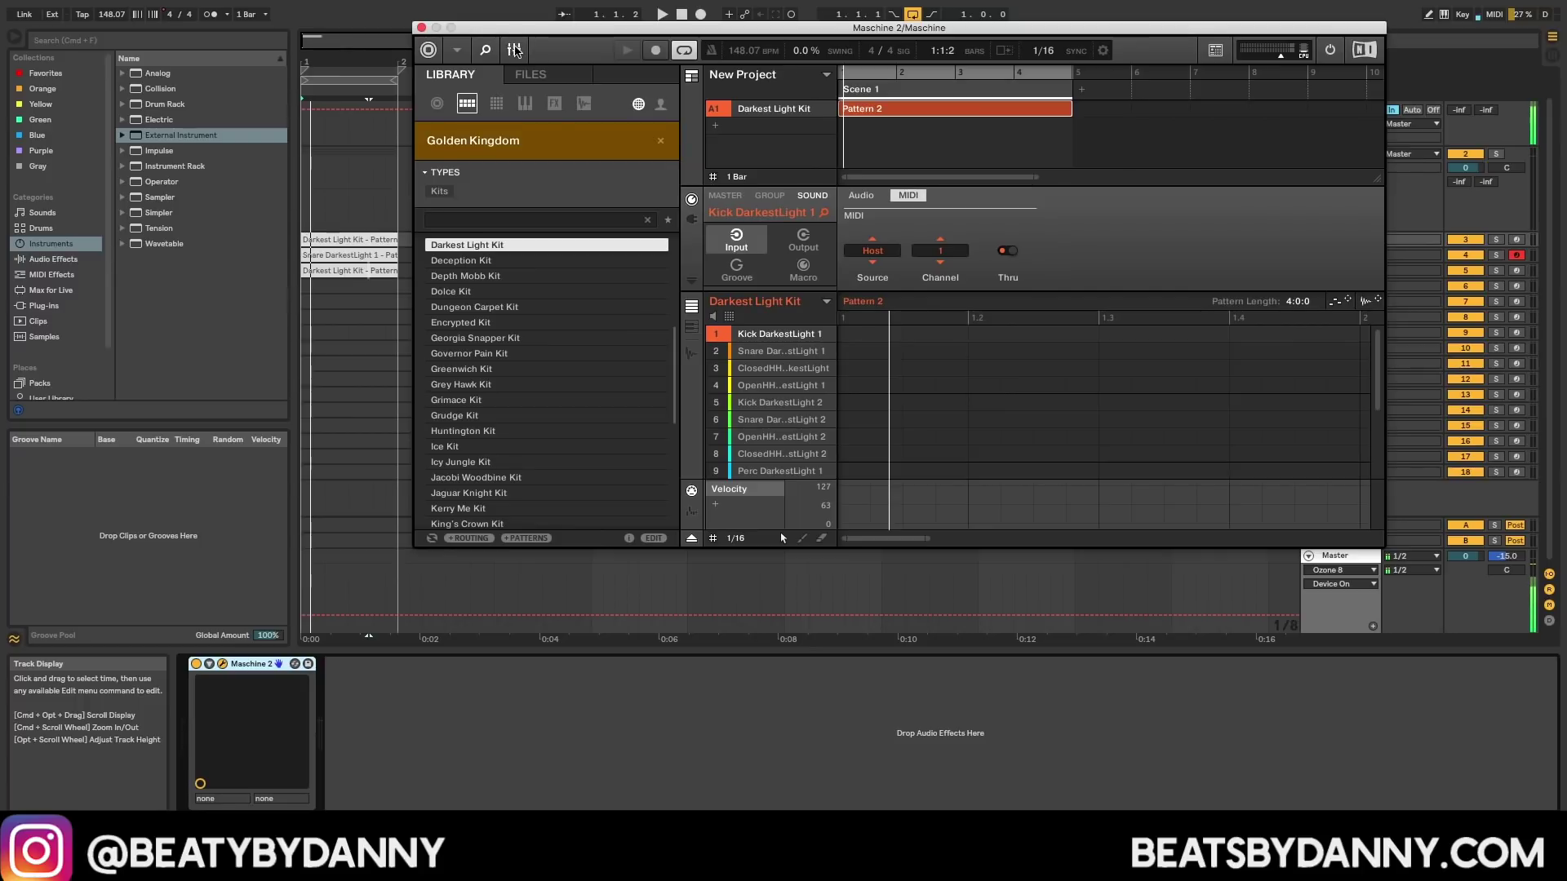
Step: Switch Maschine to its pad mixer view, then hide it and select the Maschine Group track
key(super+m)
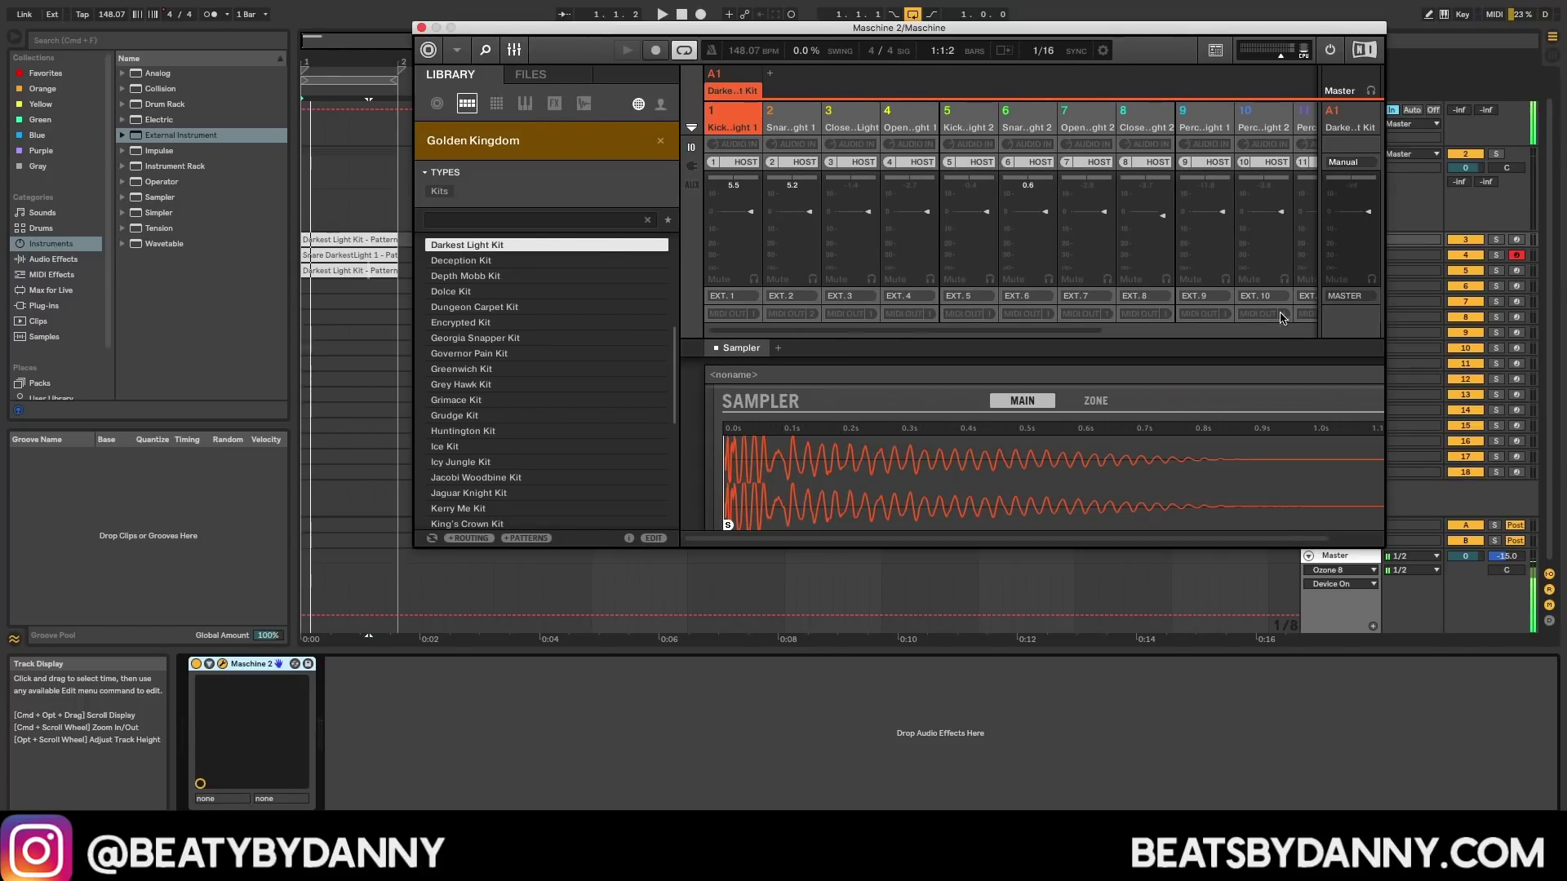
drag(1253, 29, 1049, 161)
click(1345, 164)
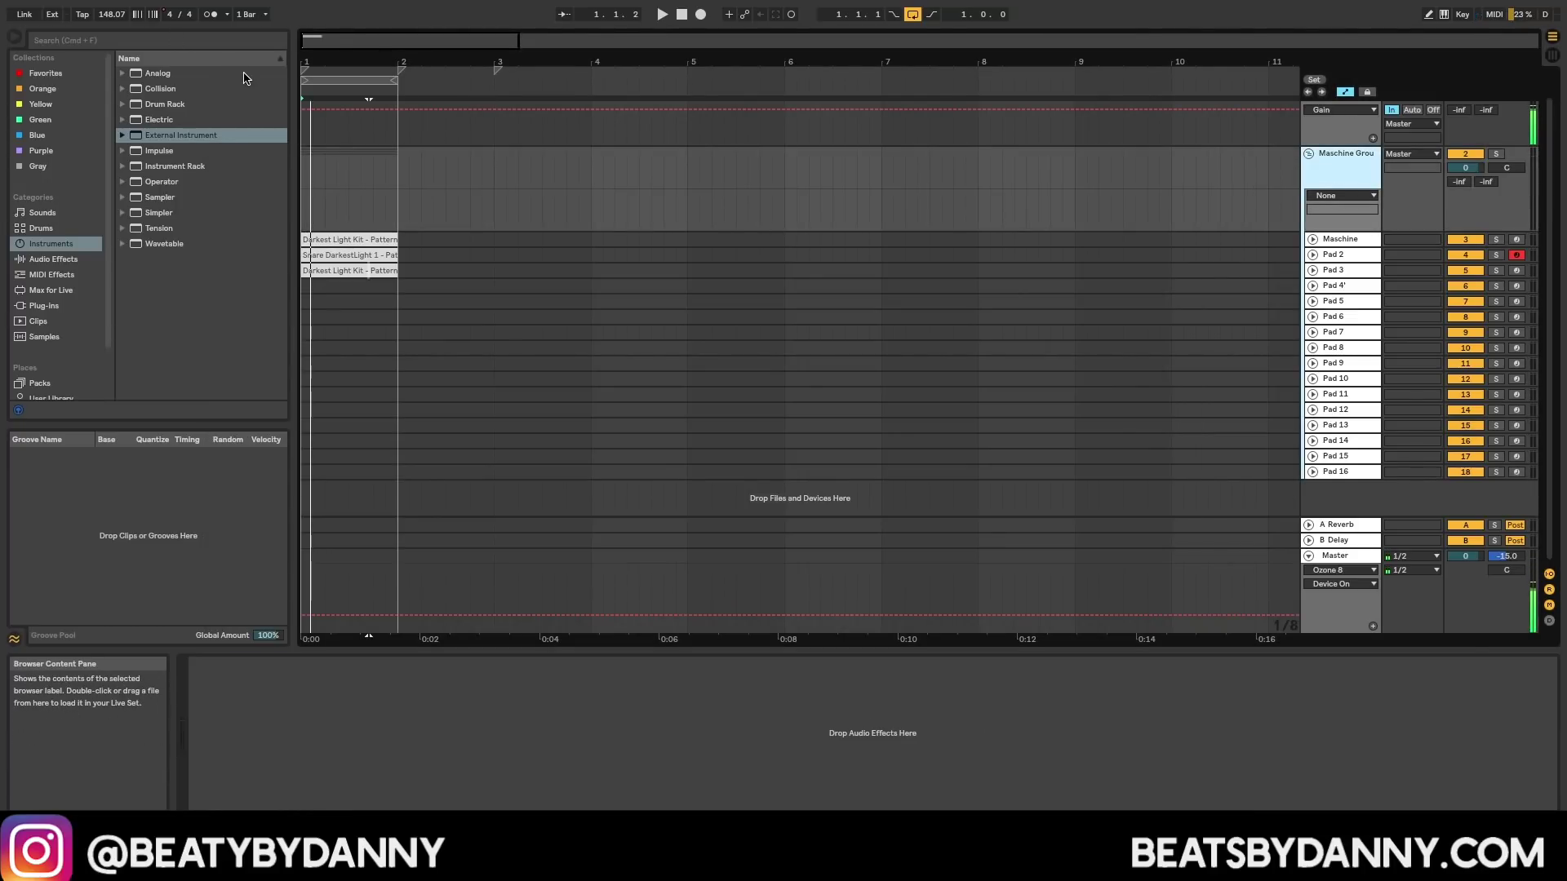
Step: Save the current set as Live's default set from Preferences > File/Folder
click(61, 1)
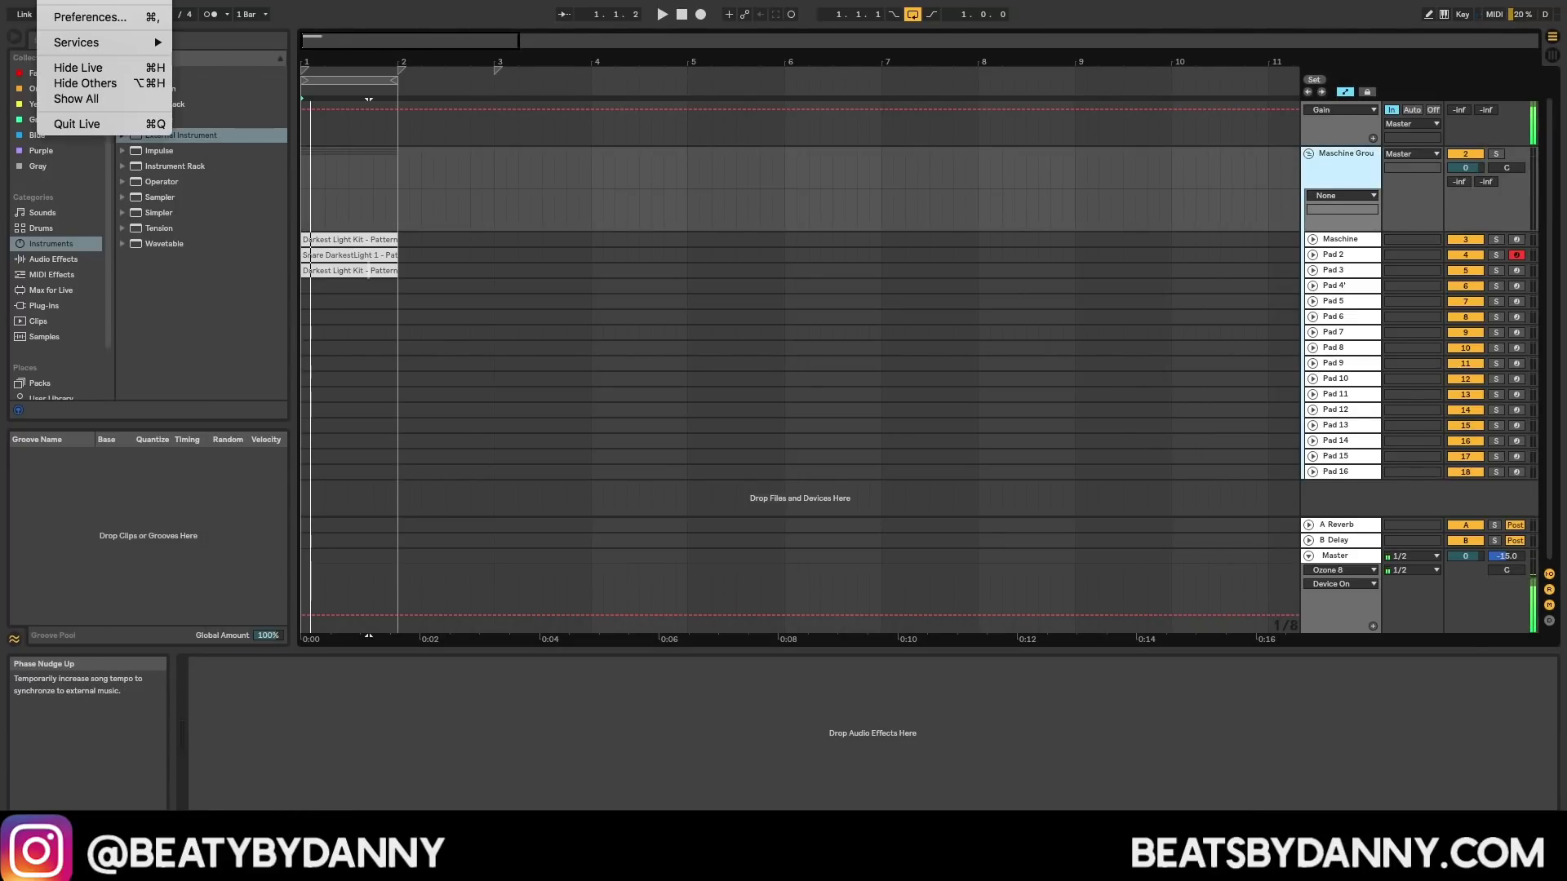
click(80, 15)
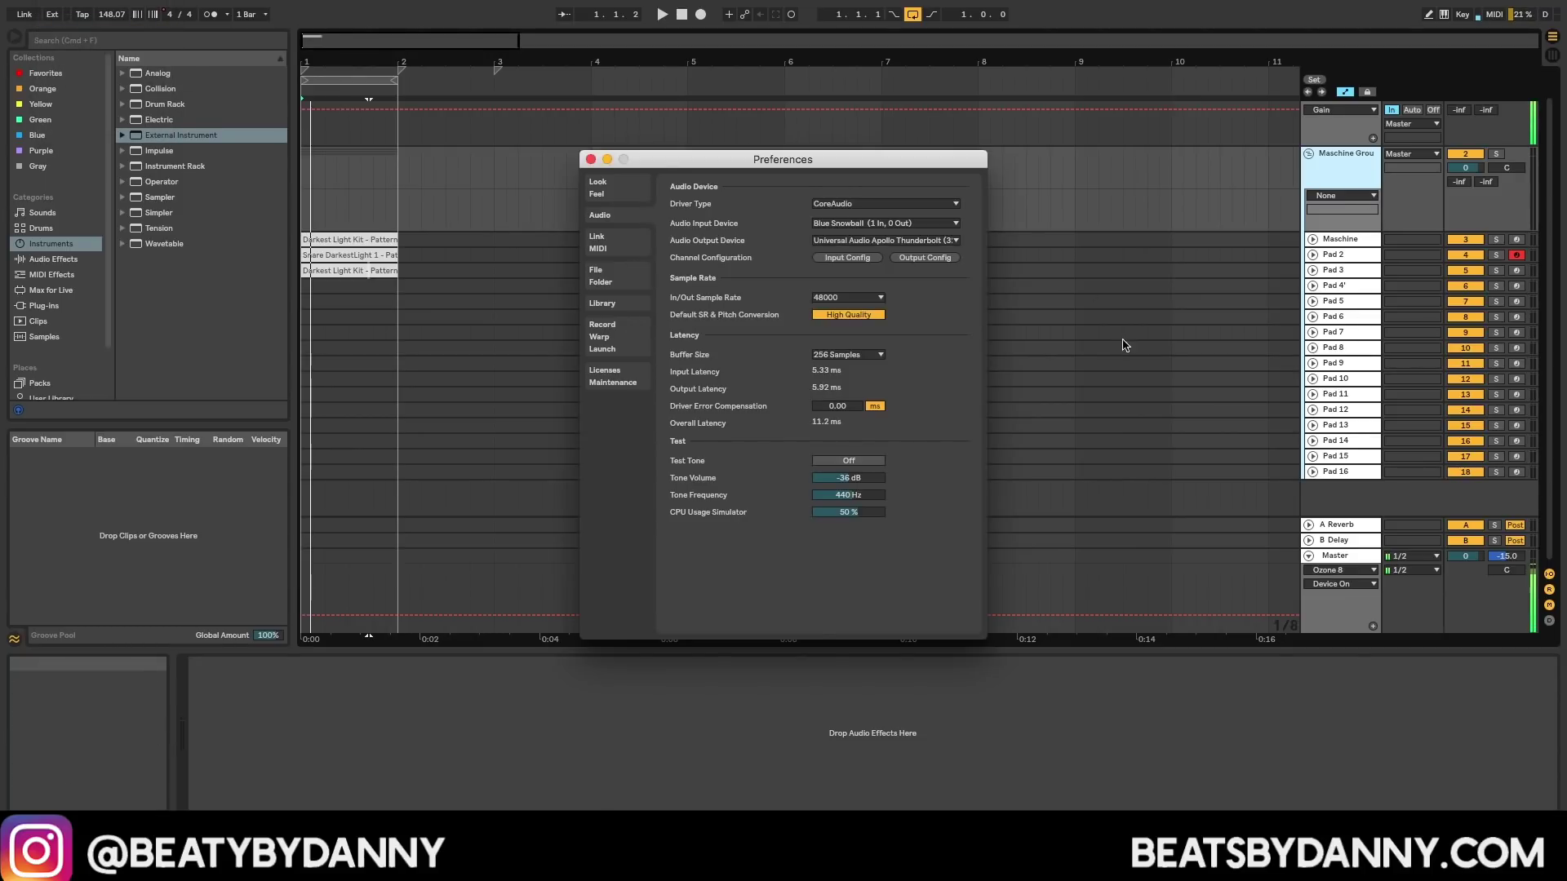
click(622, 277)
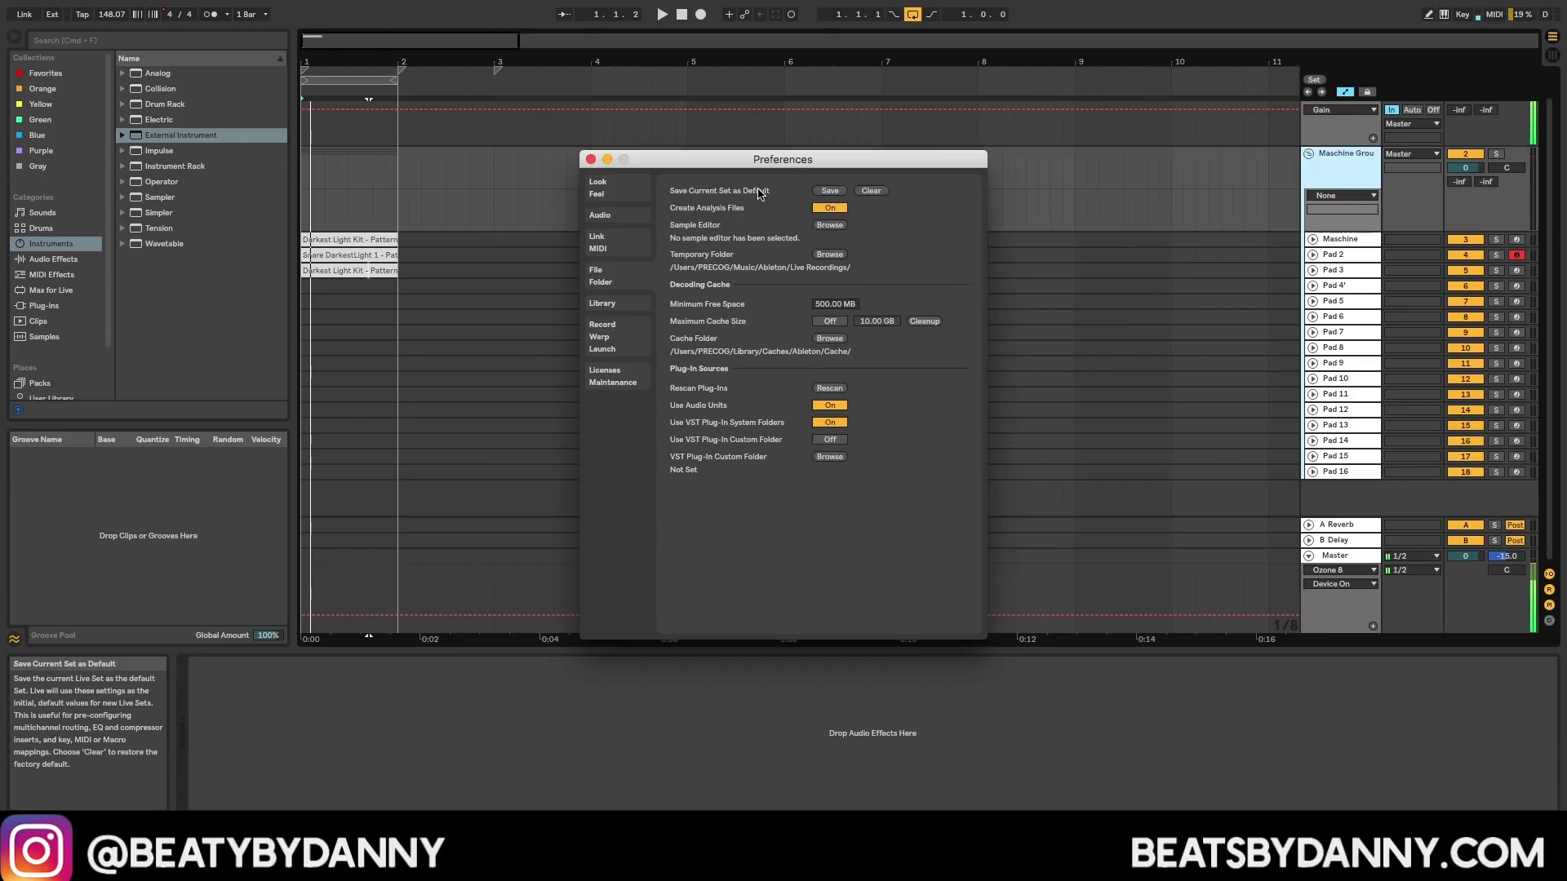
click(591, 161)
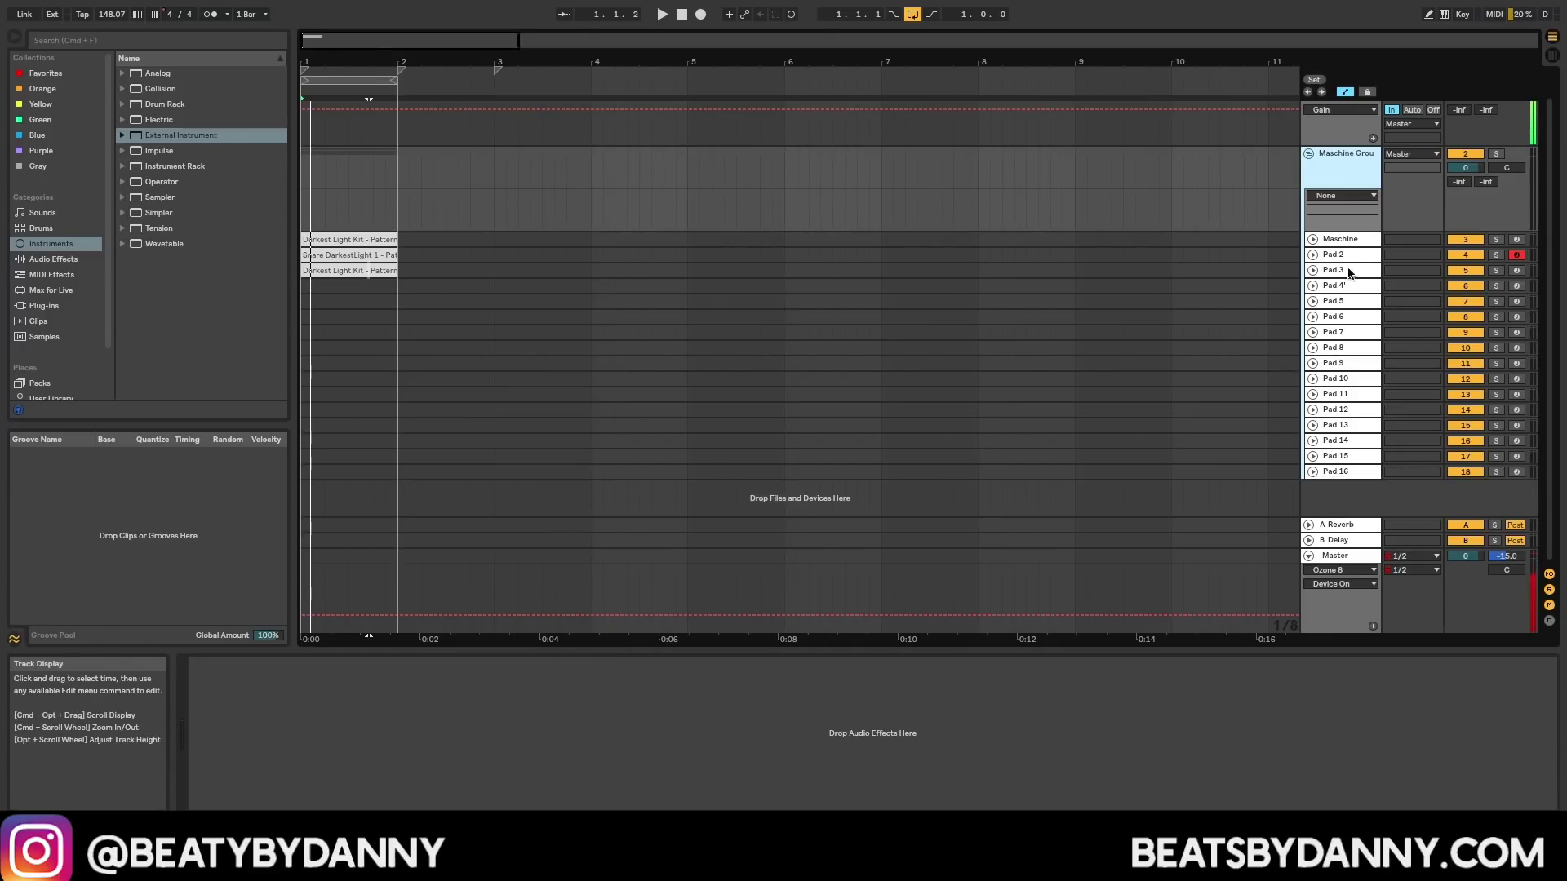
Step: Collapse the Maschine group and show the User Library contents in the browser
click(1309, 156)
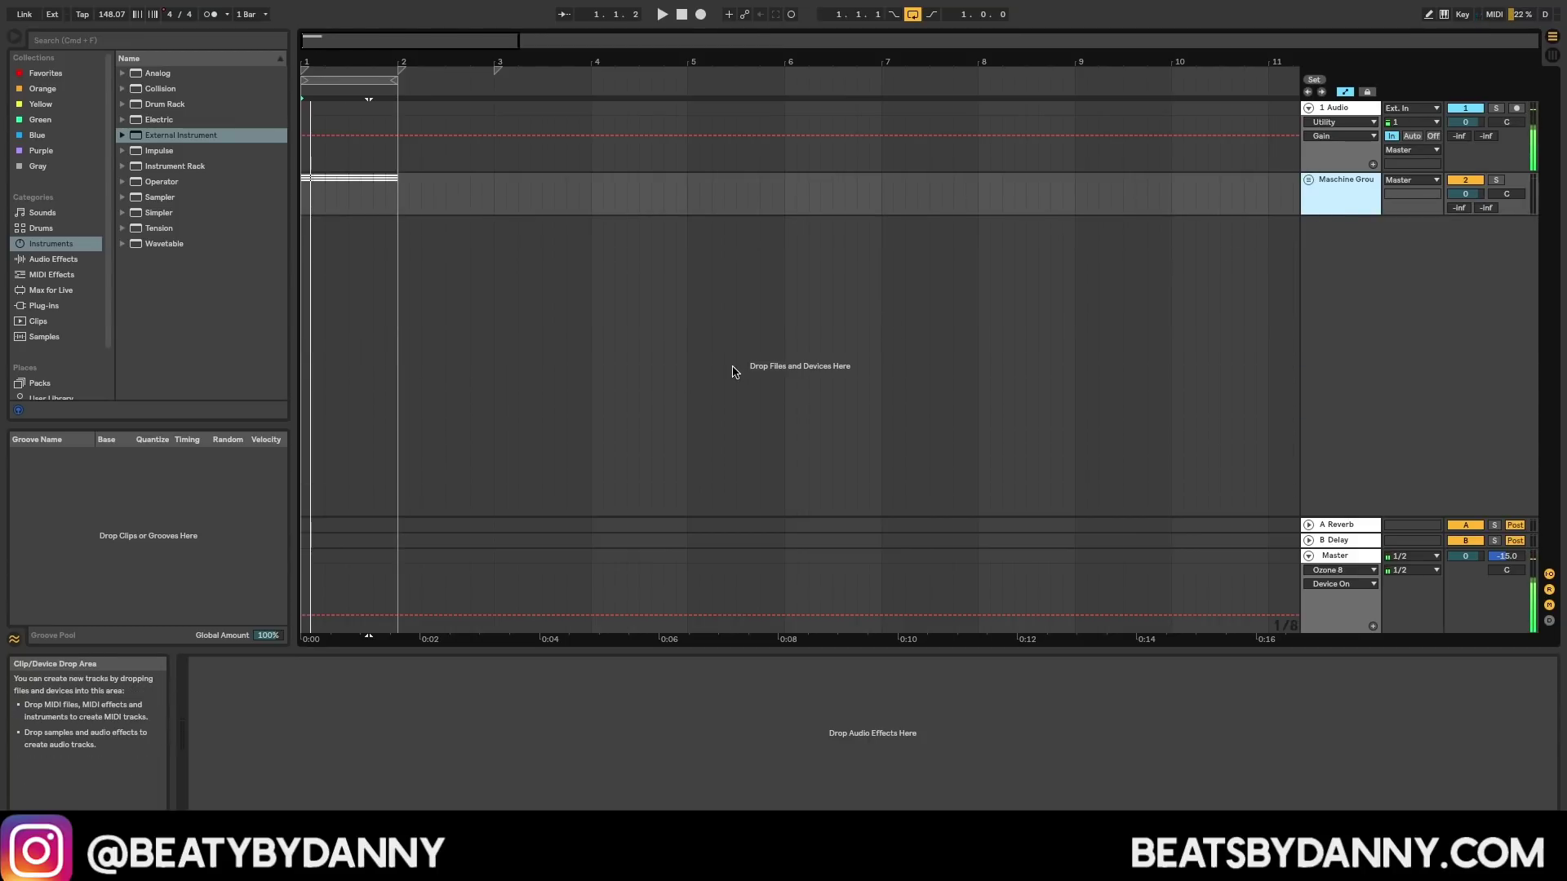
scroll(67, 381, down, 3)
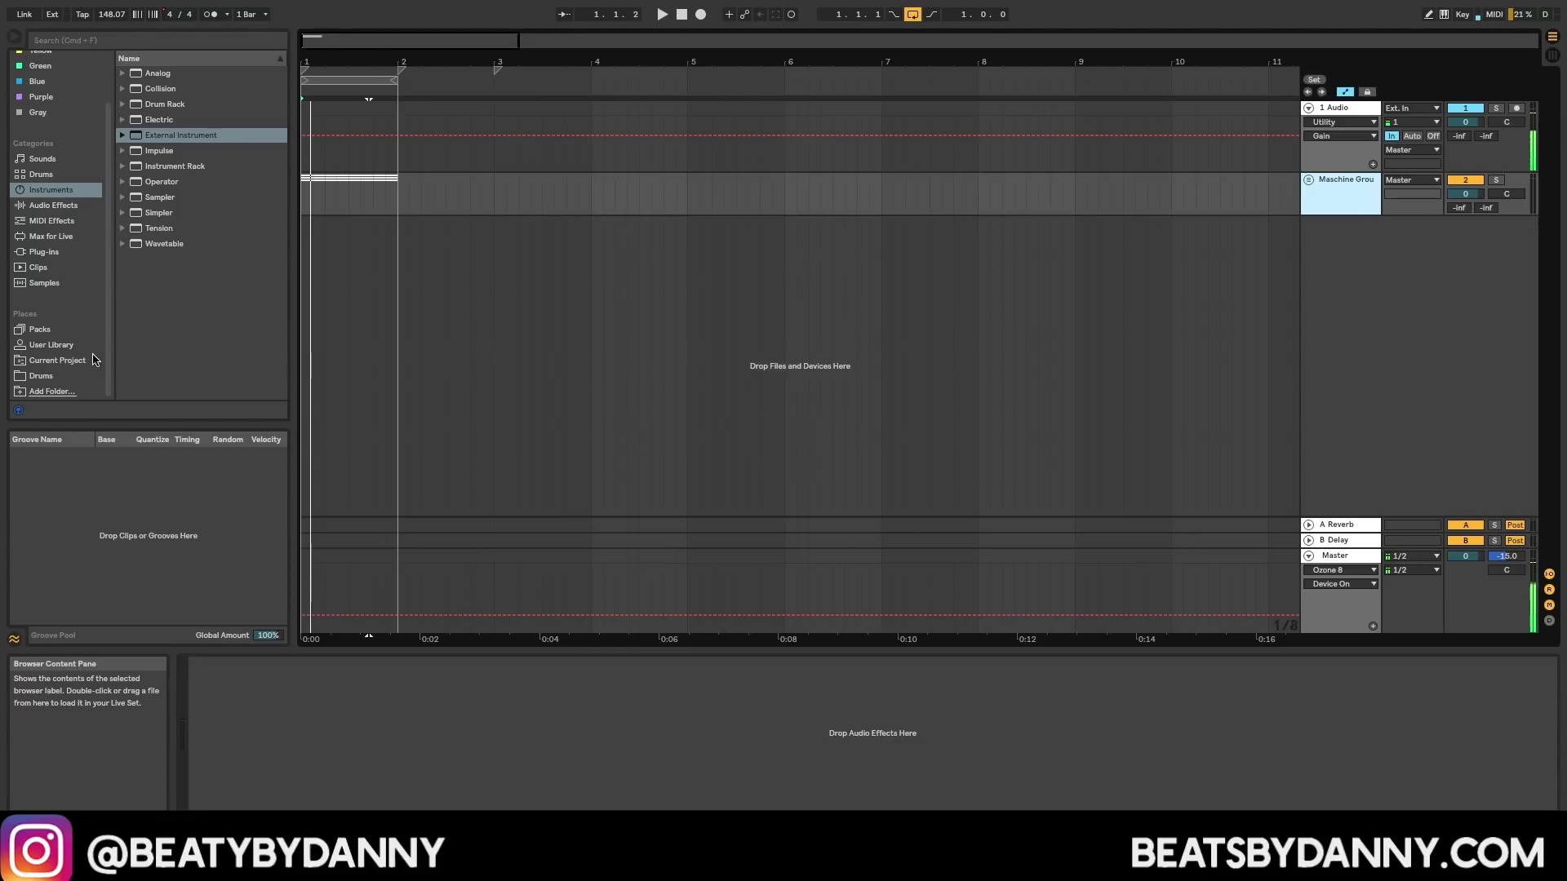
click(57, 344)
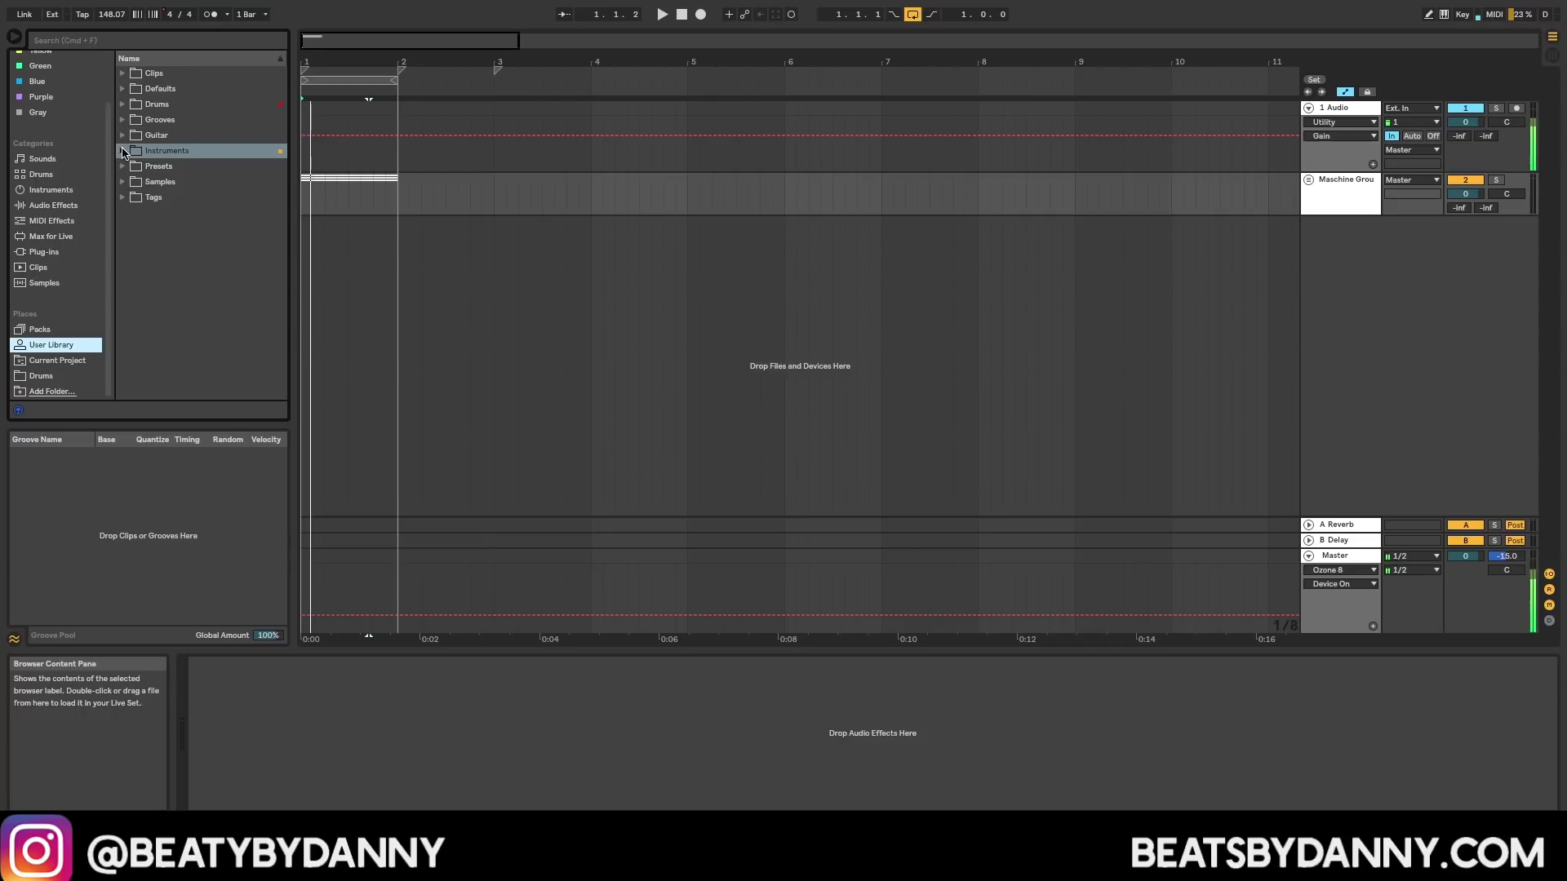
click(122, 151)
click(121, 151)
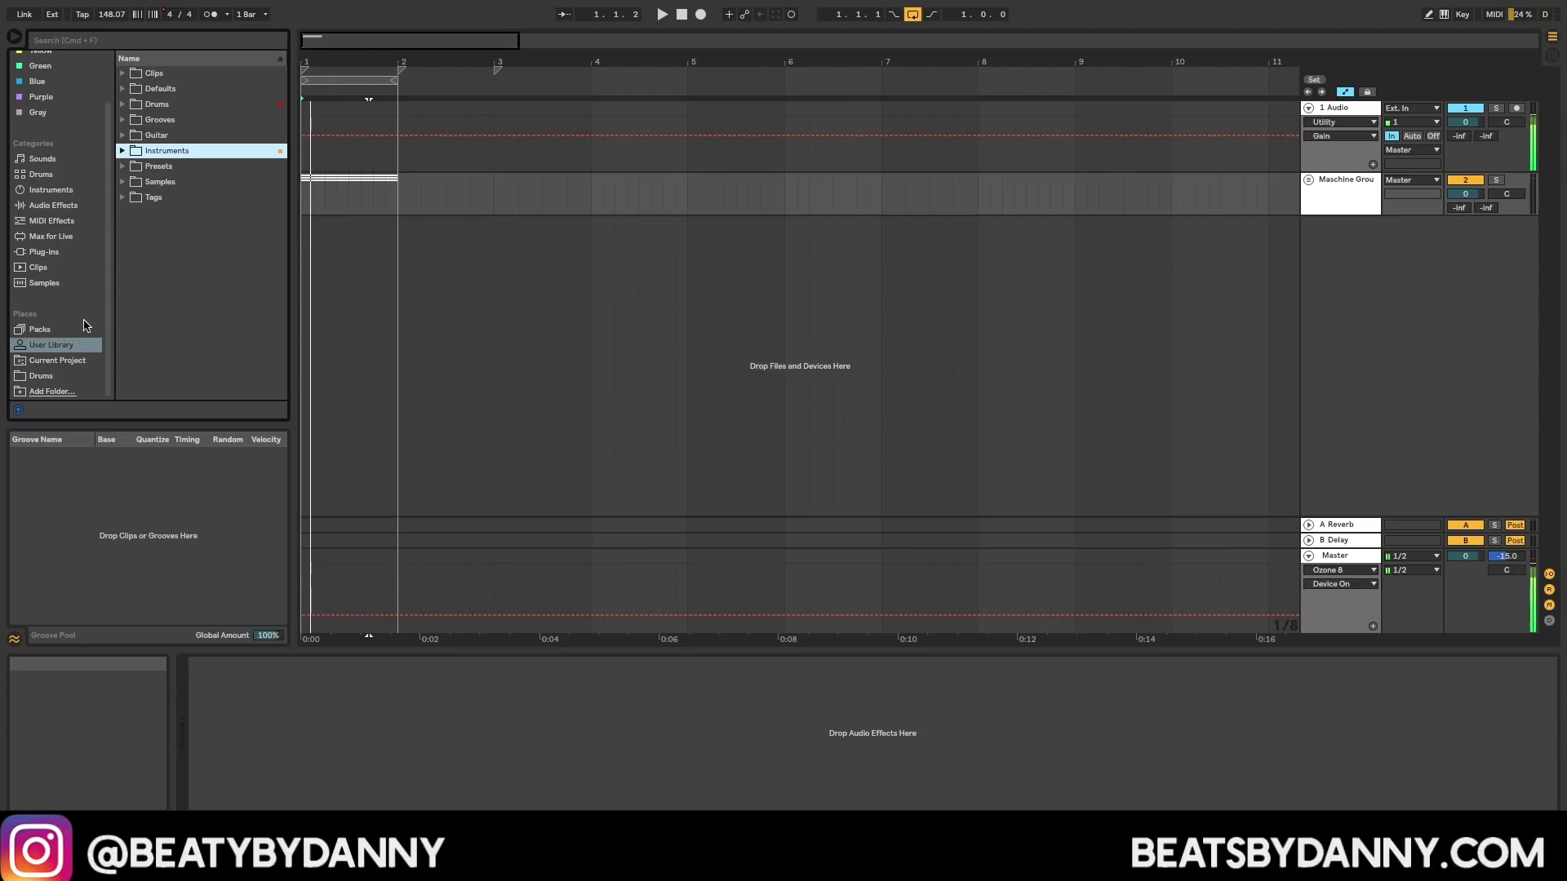
Step: Drag the Maschine Group track into the User Library to save Maschine Group.als, then inspect it
click(1350, 208)
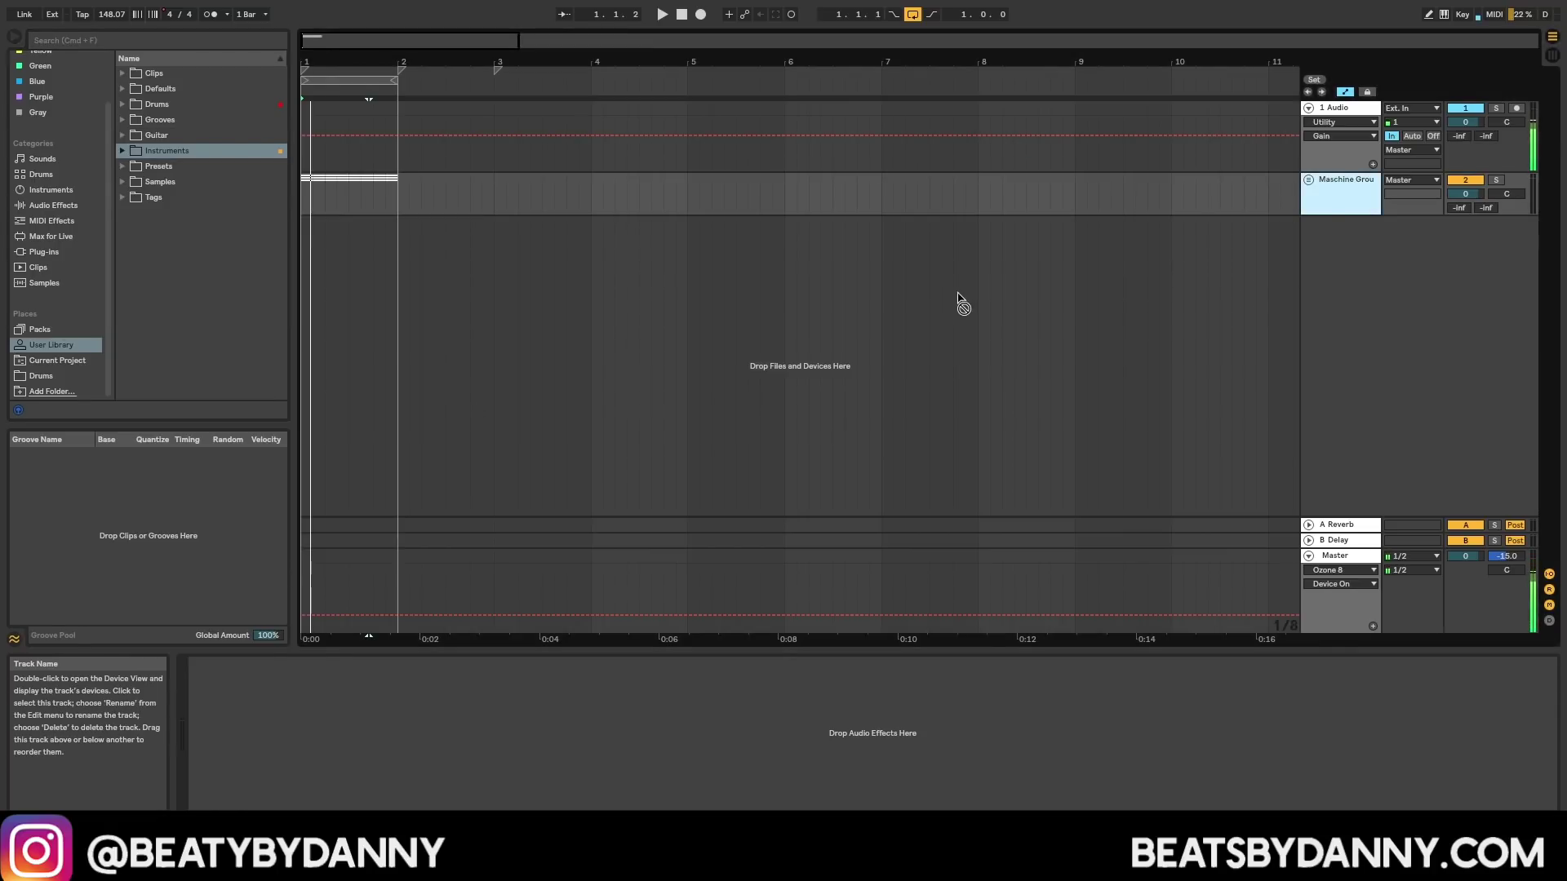
drag(359, 330, 242, 298)
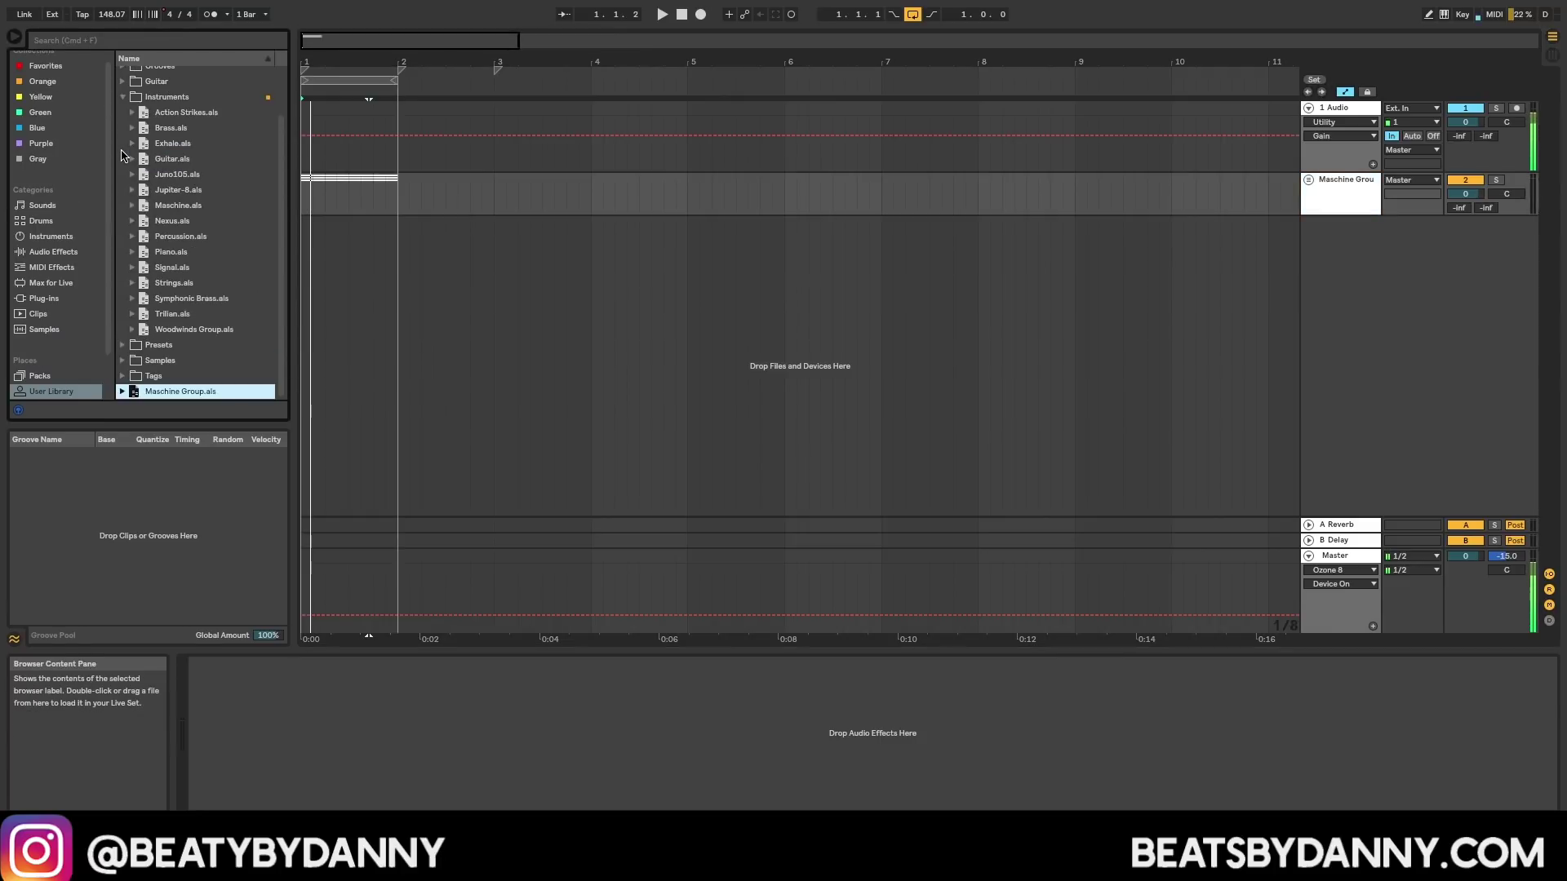
click(122, 97)
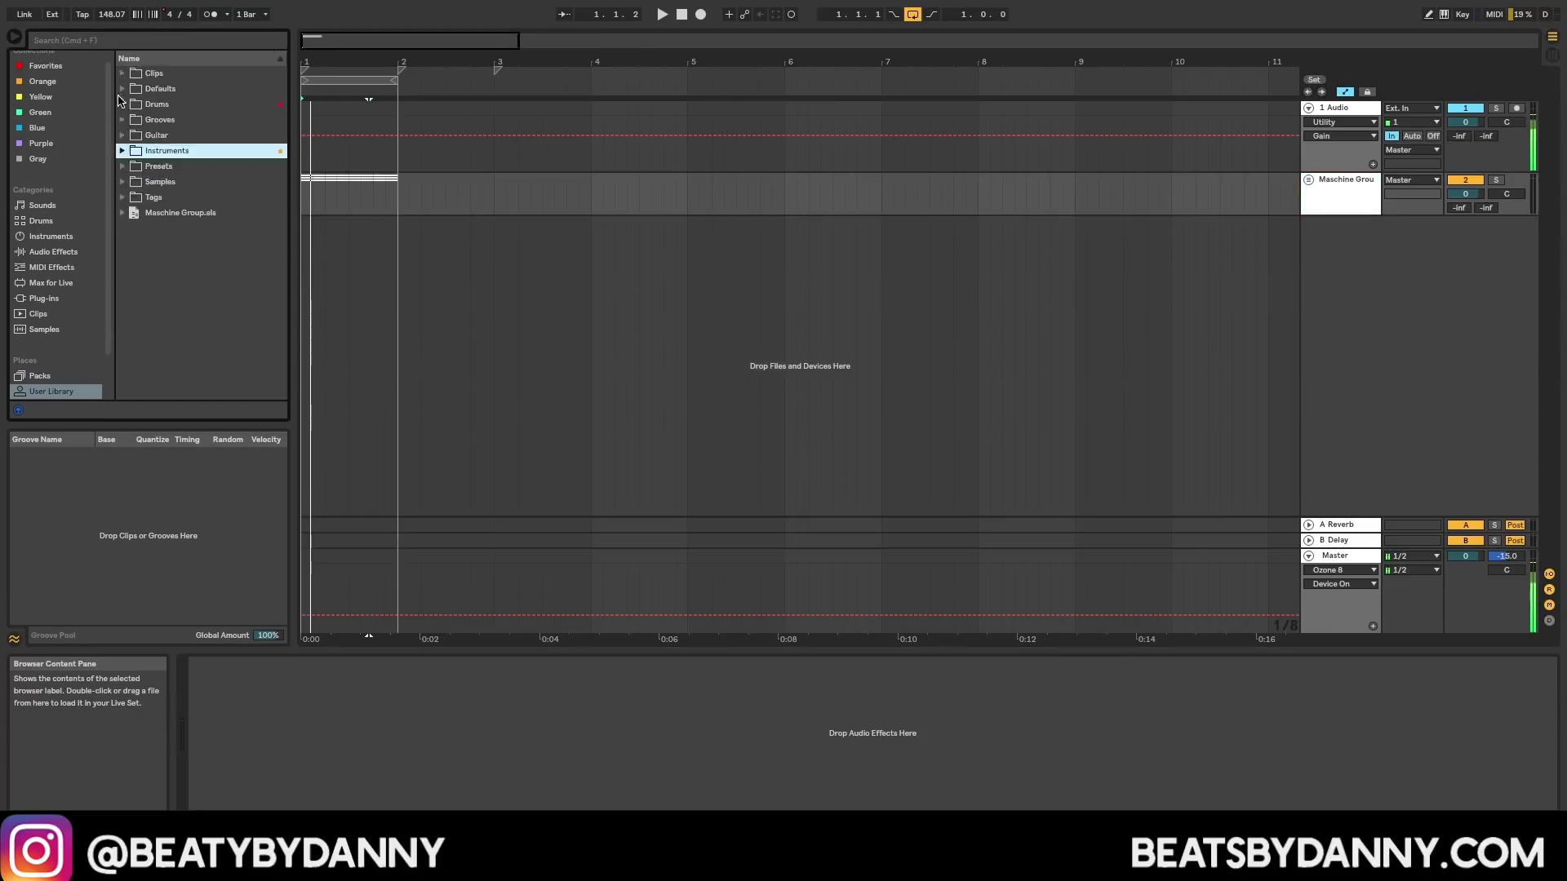
click(134, 213)
click(123, 213)
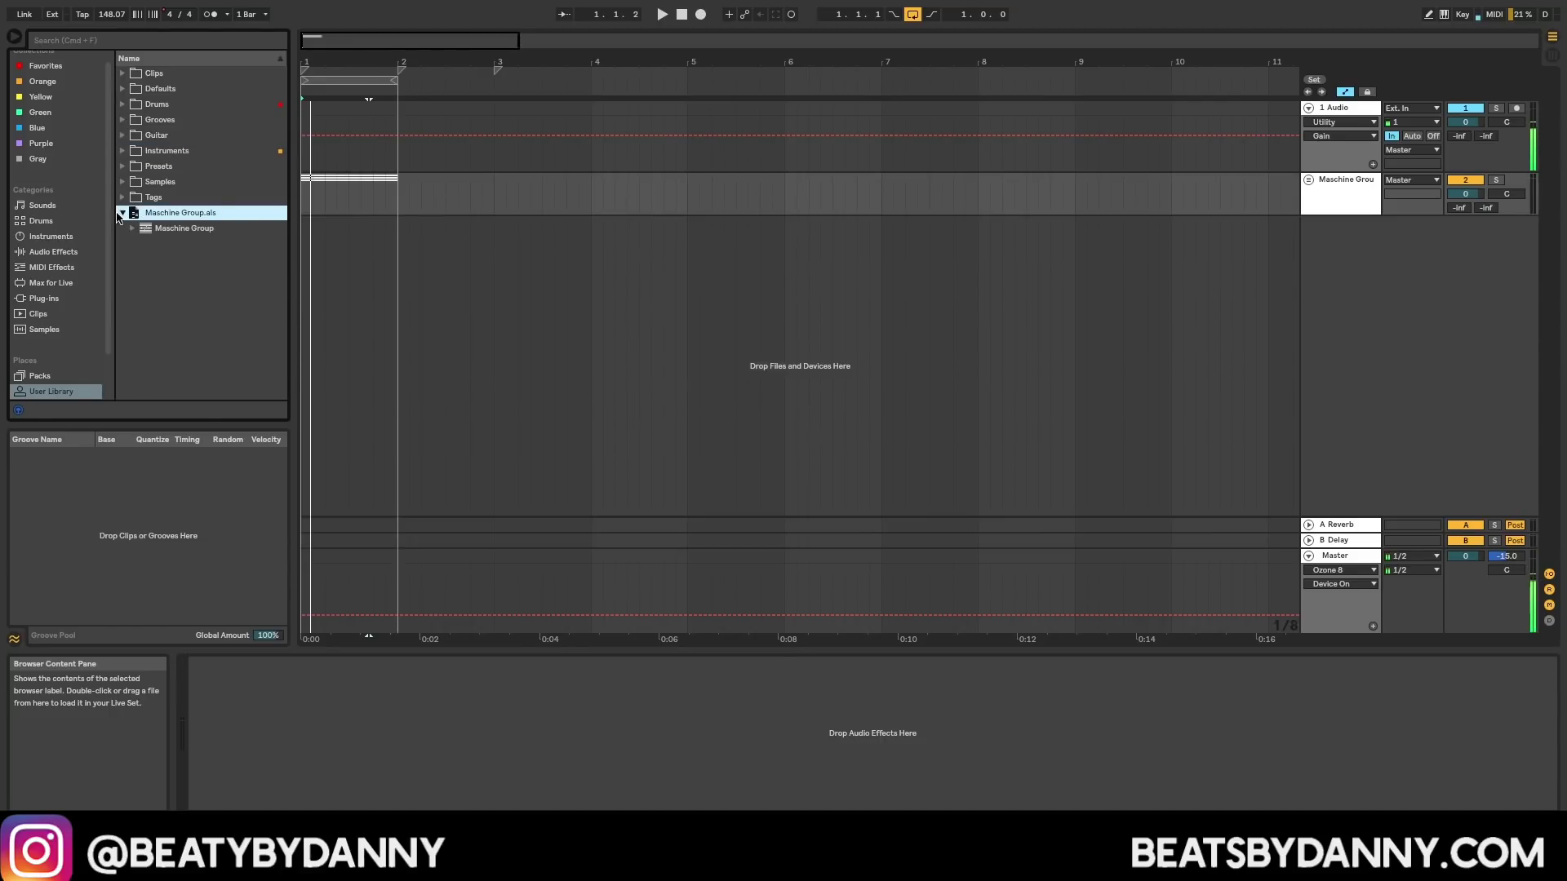
drag(134, 214, 1306, 191)
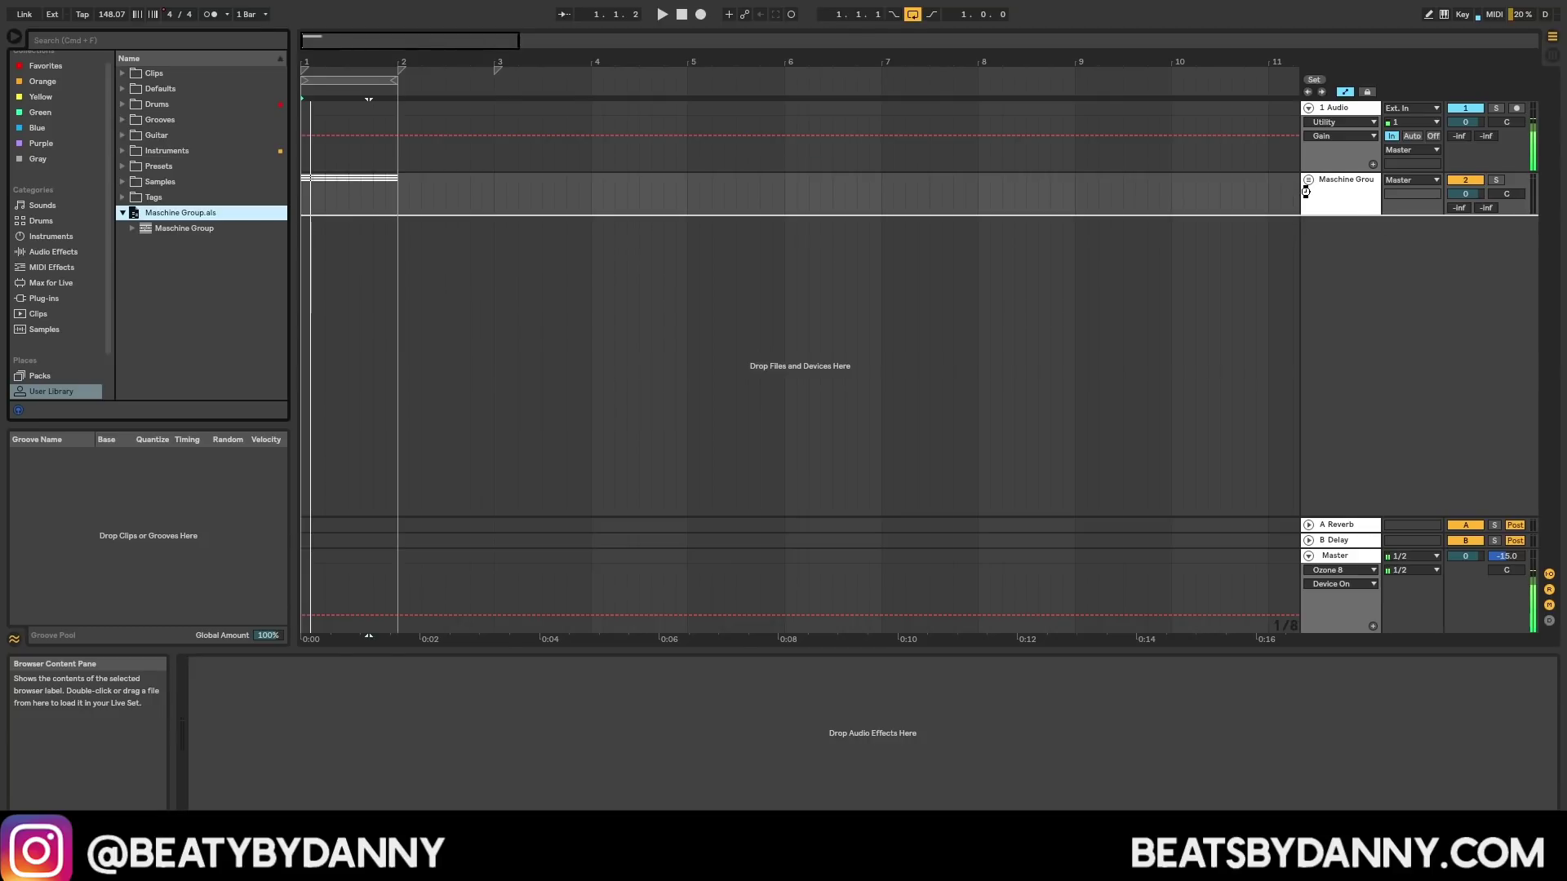
Step: Load Maschine Group.als as a test copy, delete that duplicate group, and unfold the original
drag(1306, 191, 772, 217)
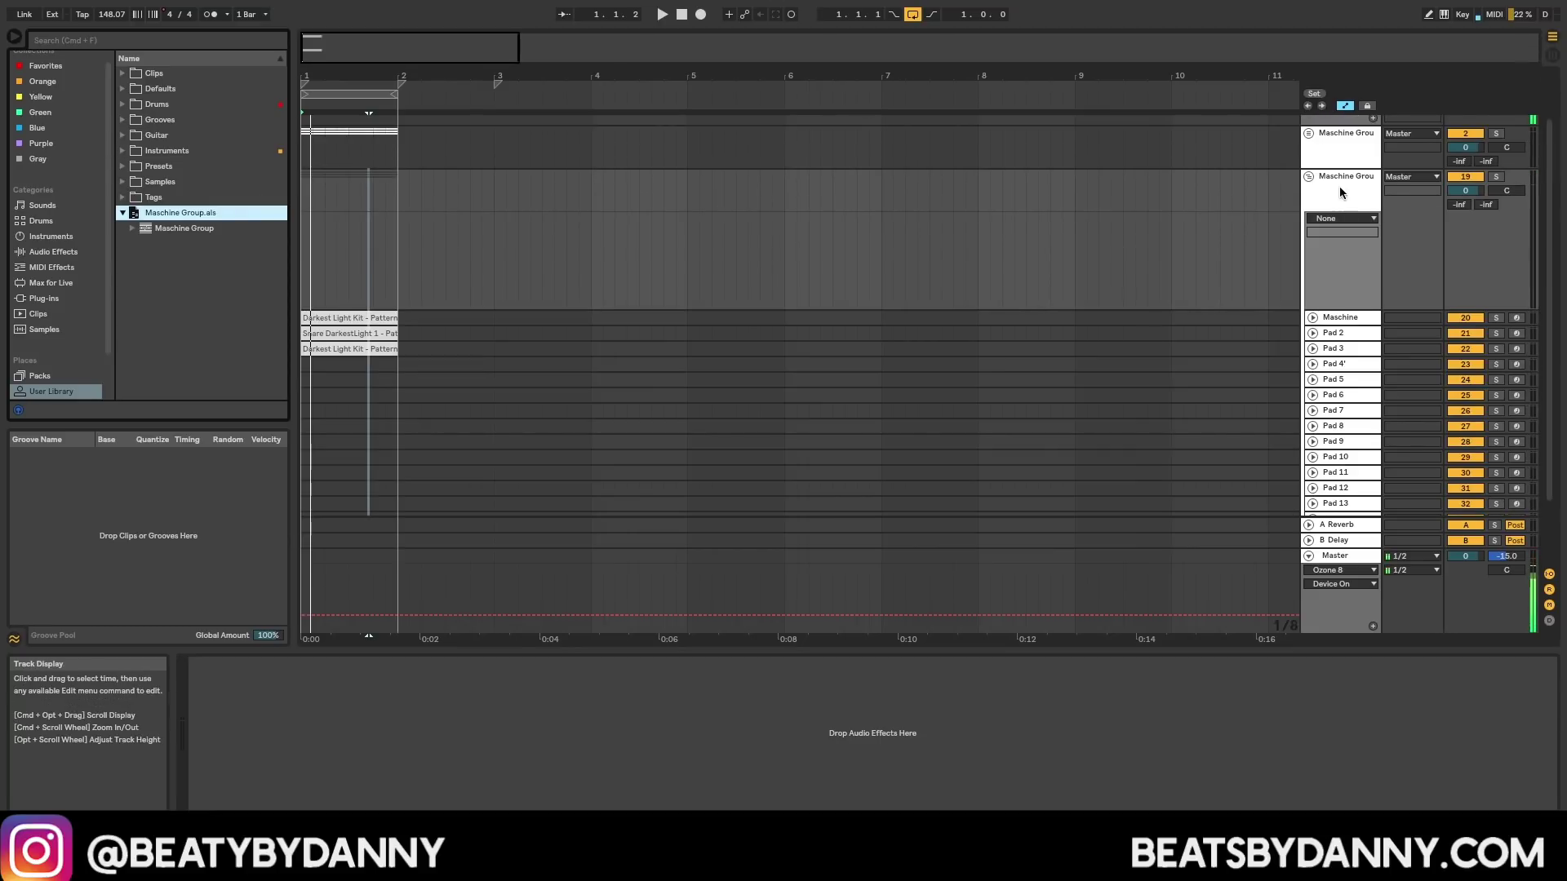
click(1309, 176)
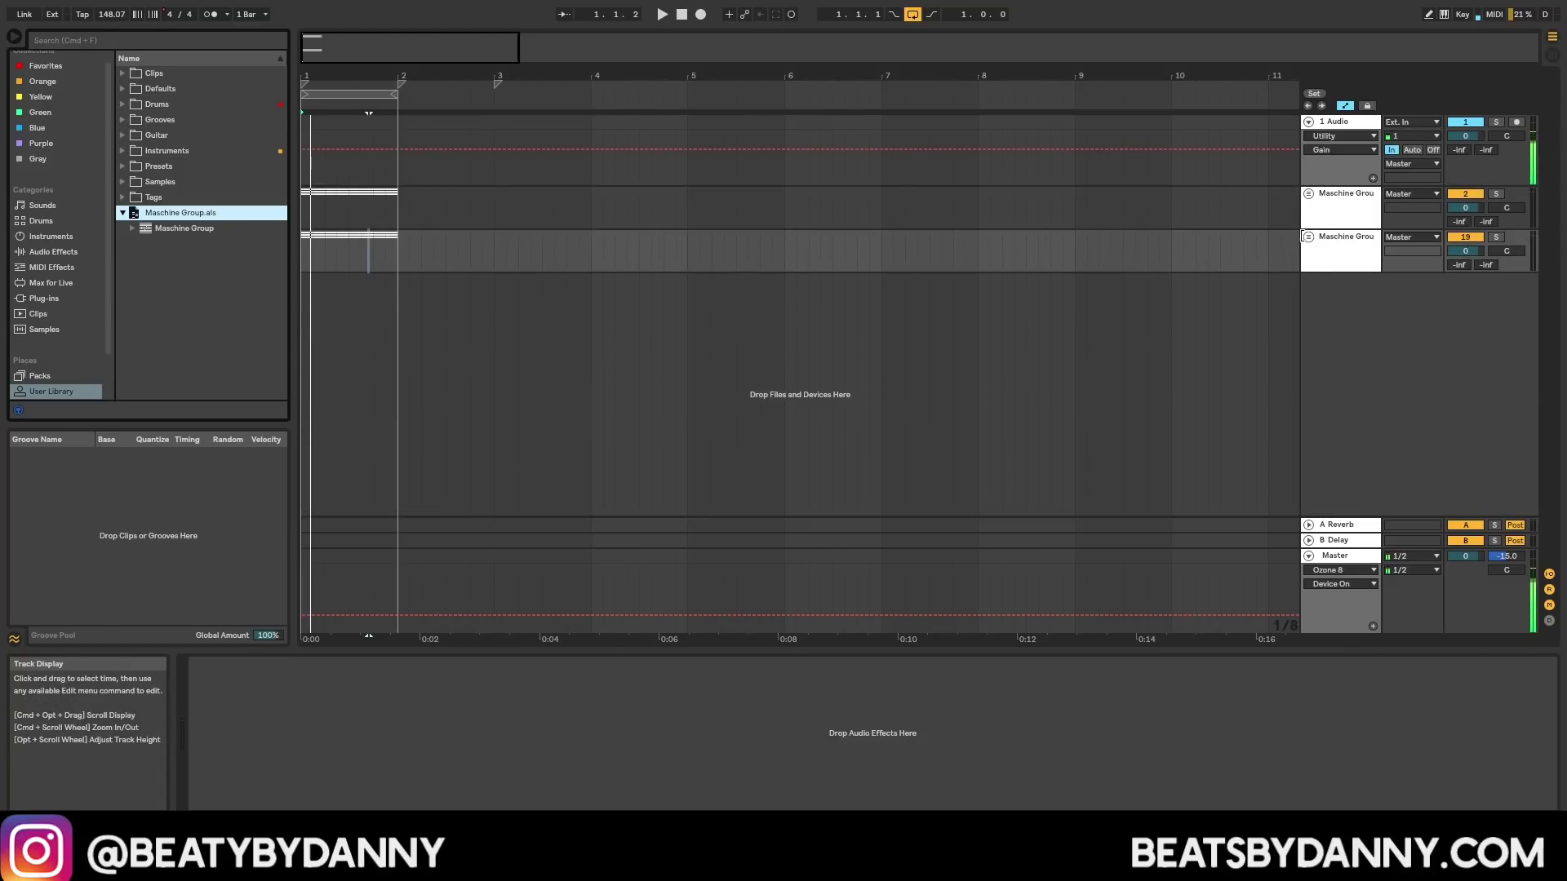
click(1322, 243)
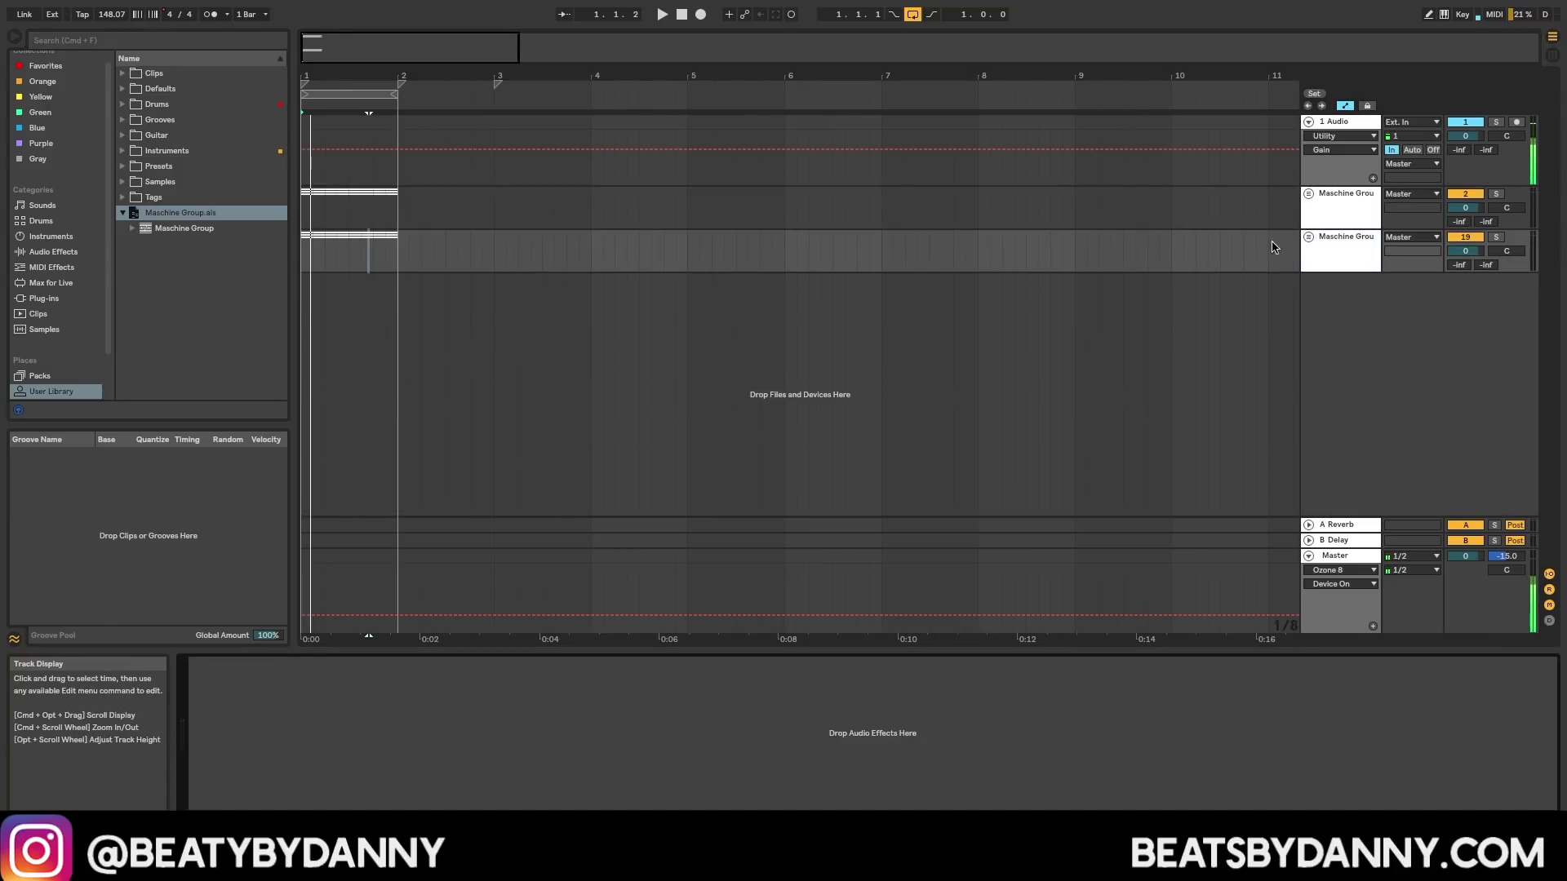
click(1339, 243)
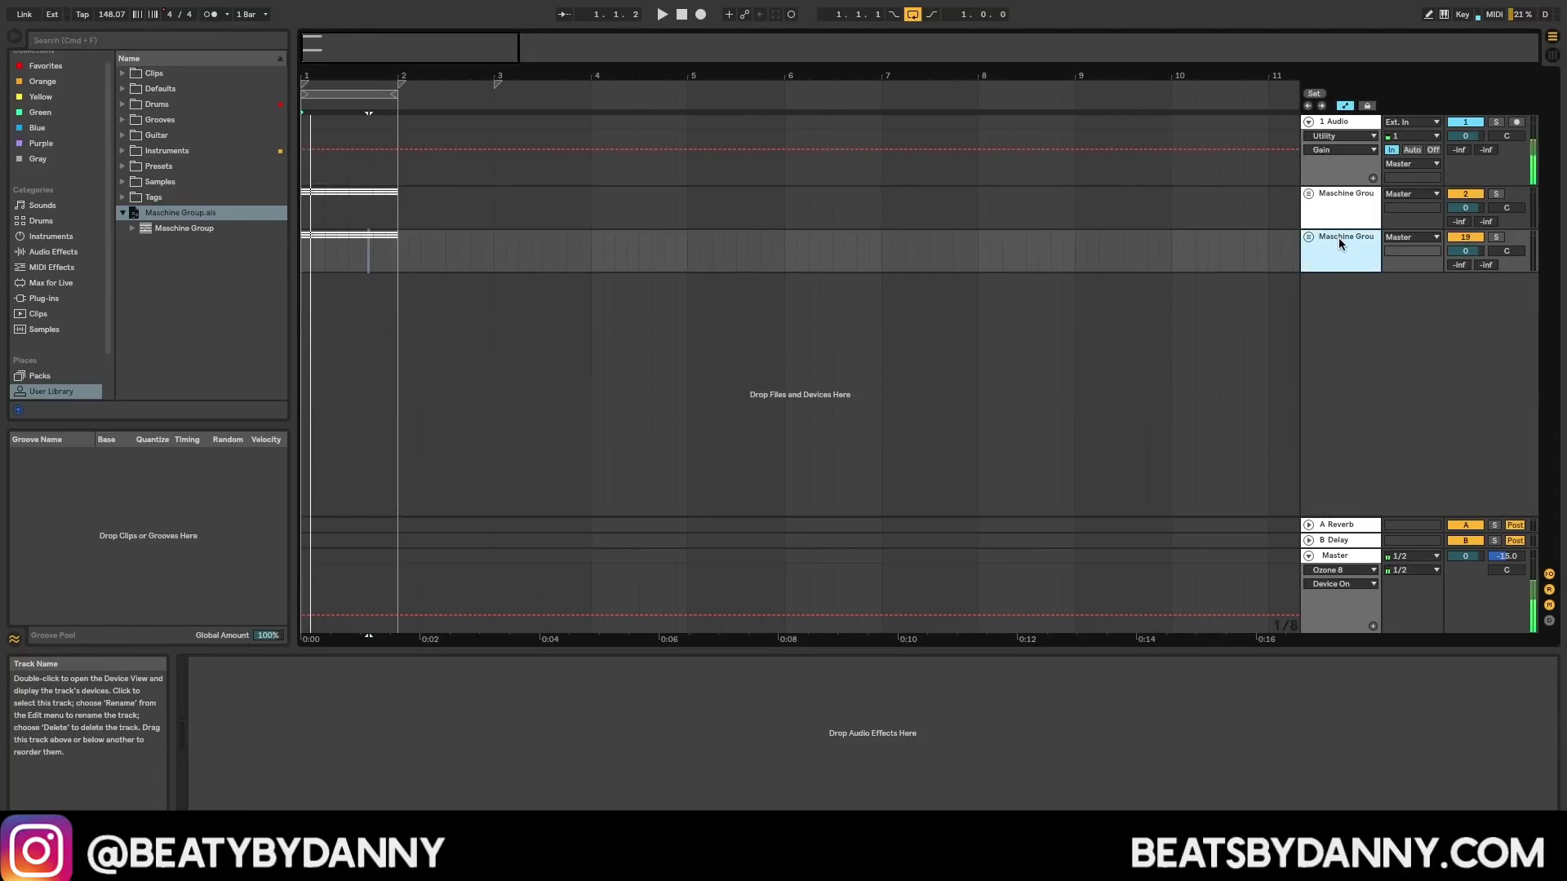
key(Delete)
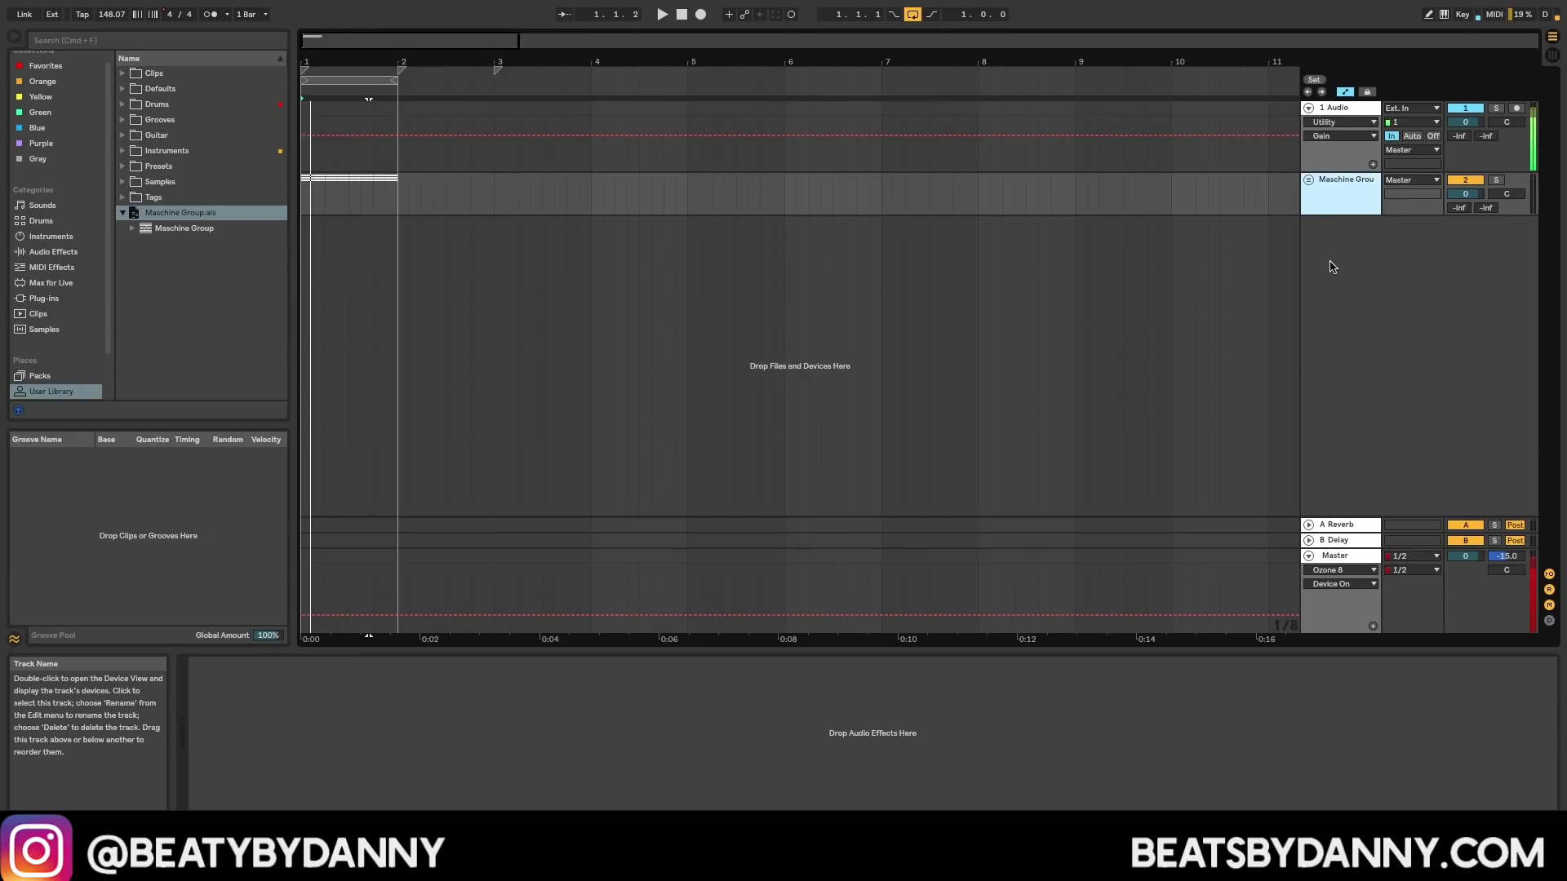
click(1309, 180)
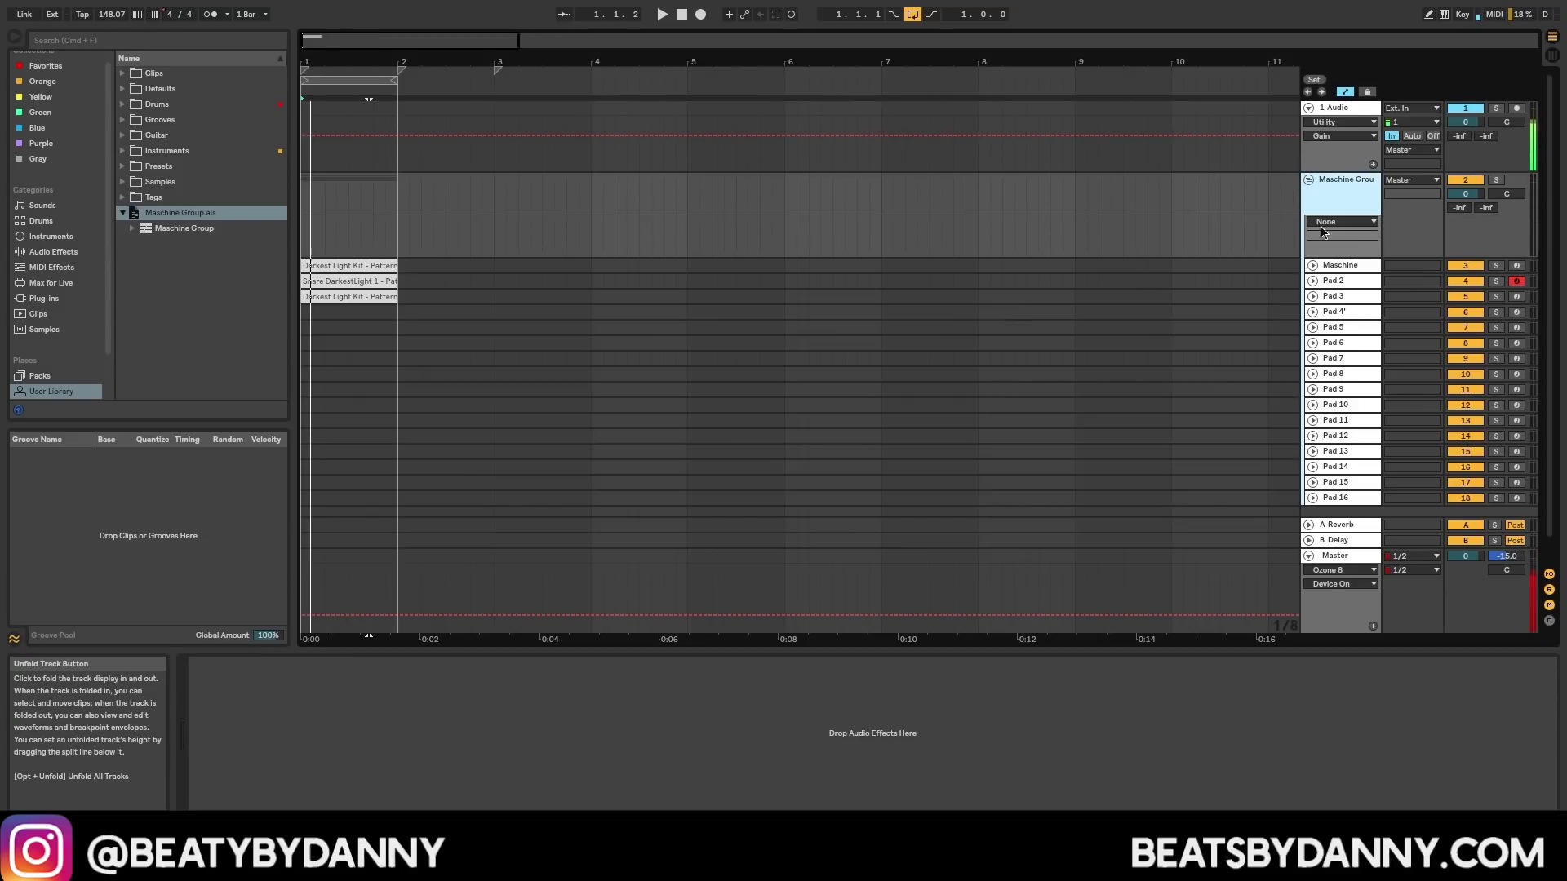
Step: Check Maschine 2 still holds the Darkest Light Kit, then show the Maschine track's device
click(1332, 266)
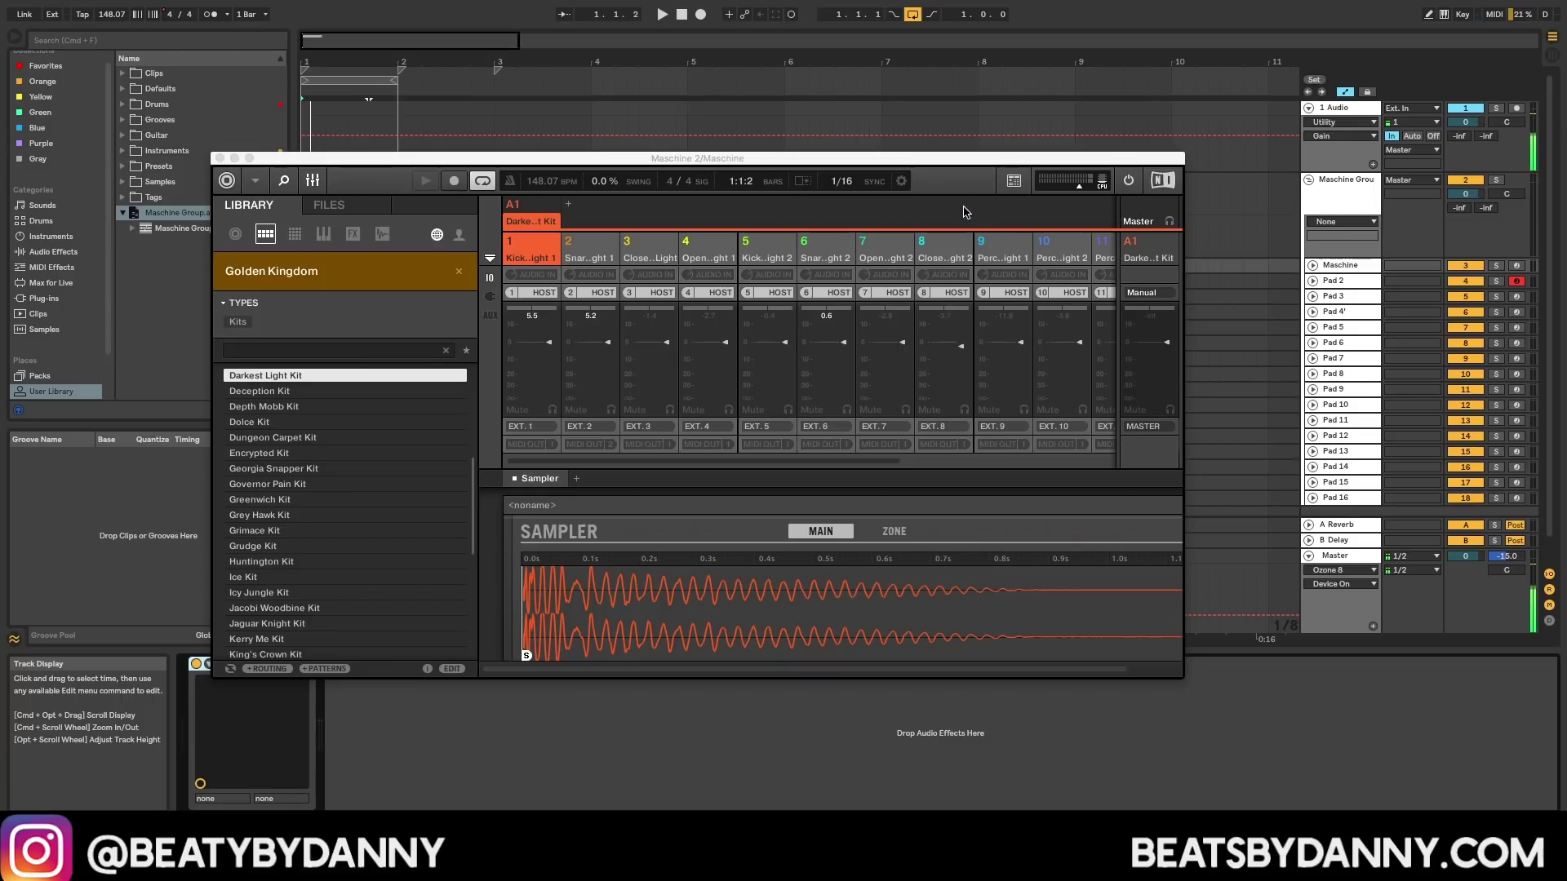
drag(937, 161, 1007, 84)
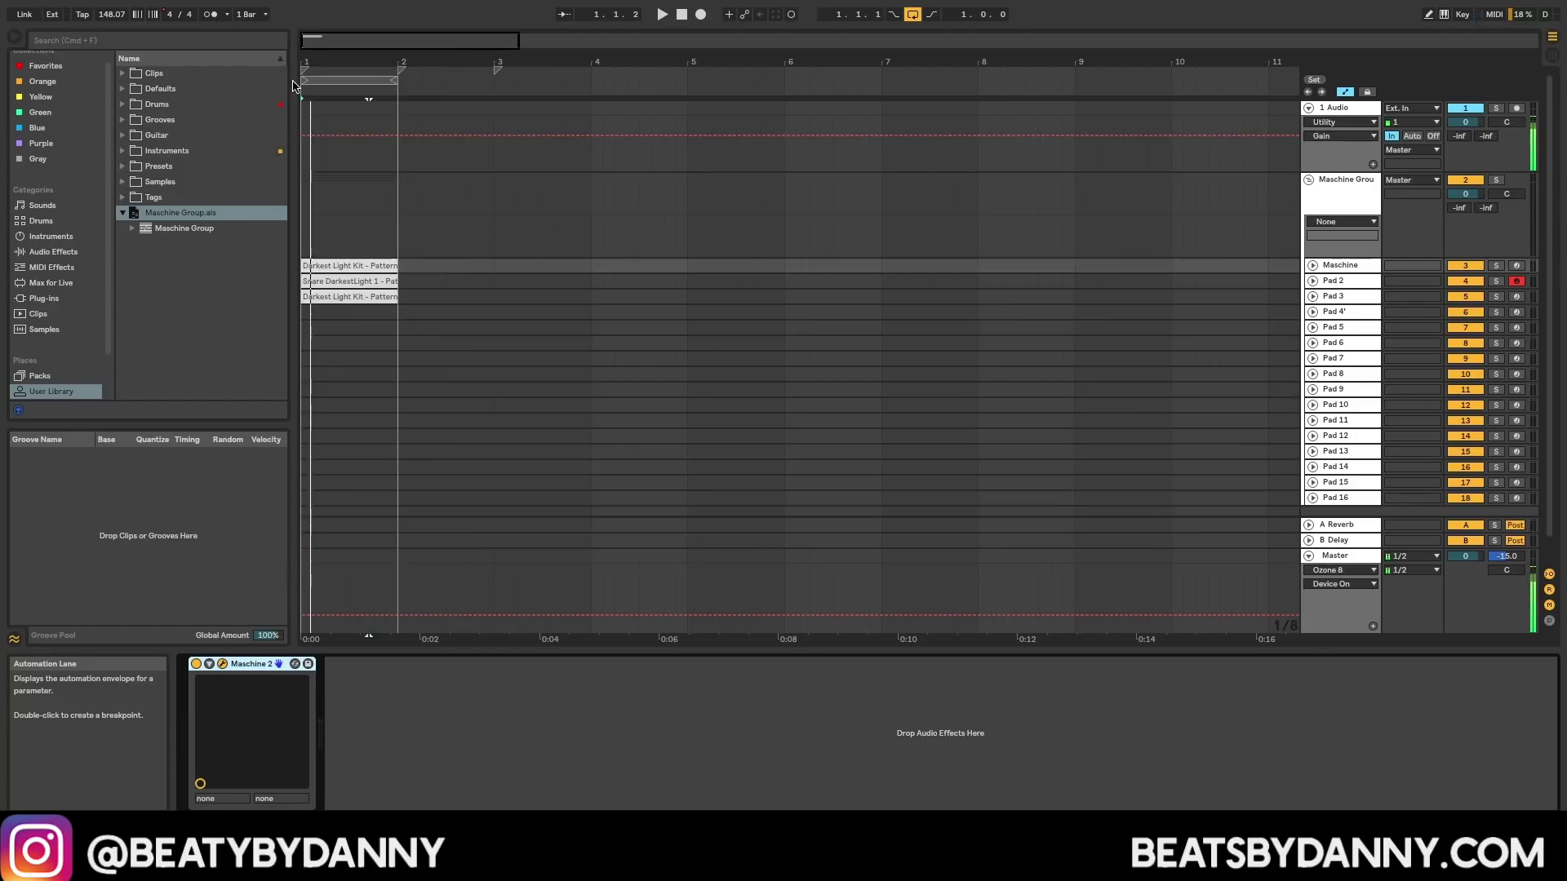
click(290, 81)
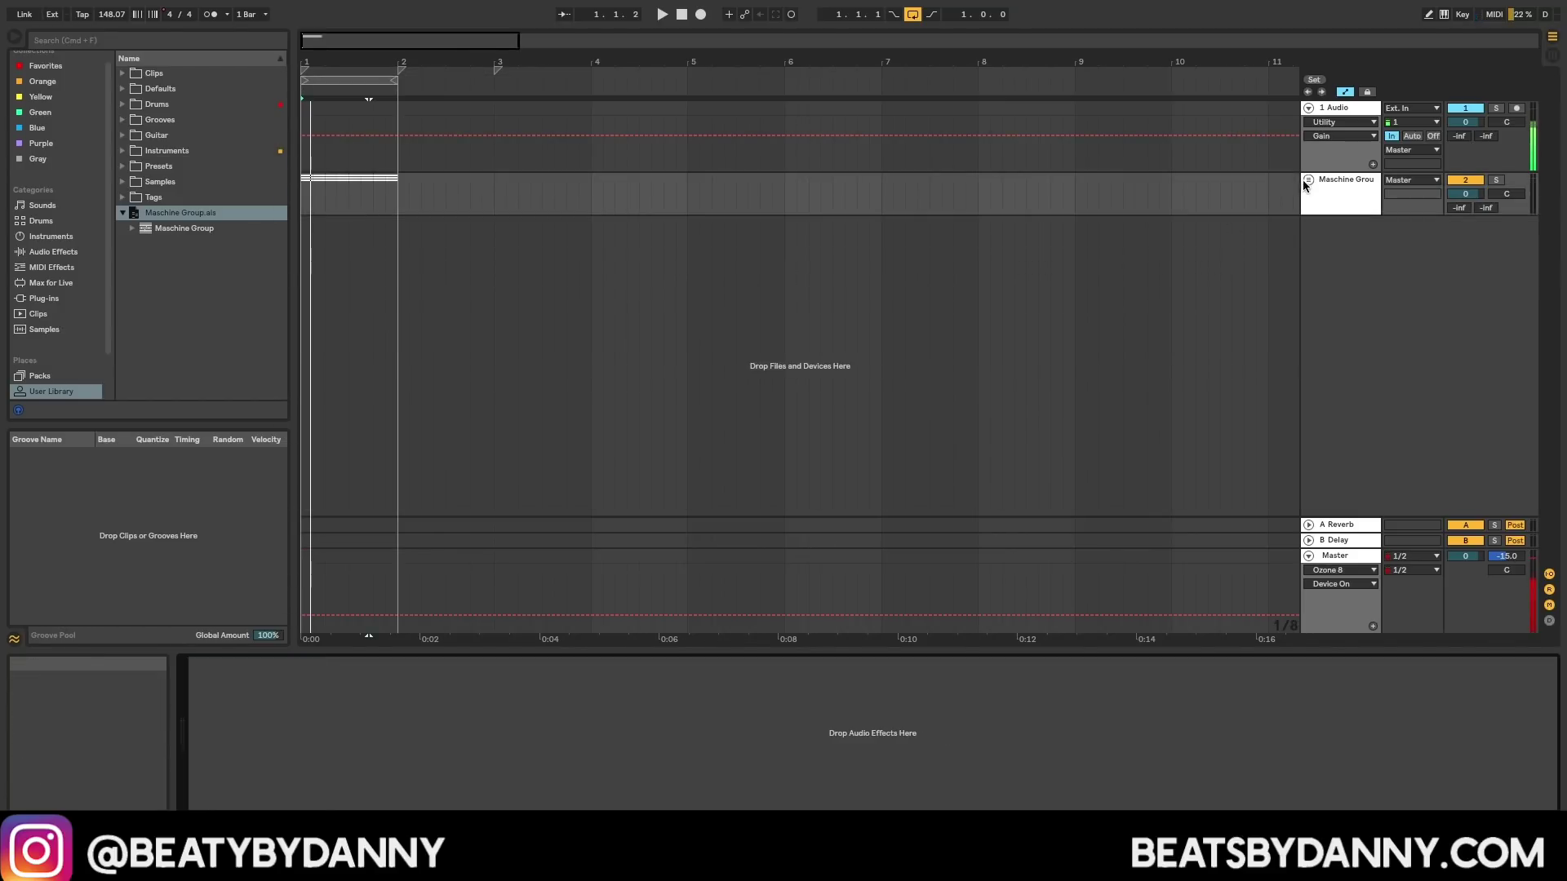
click(1332, 183)
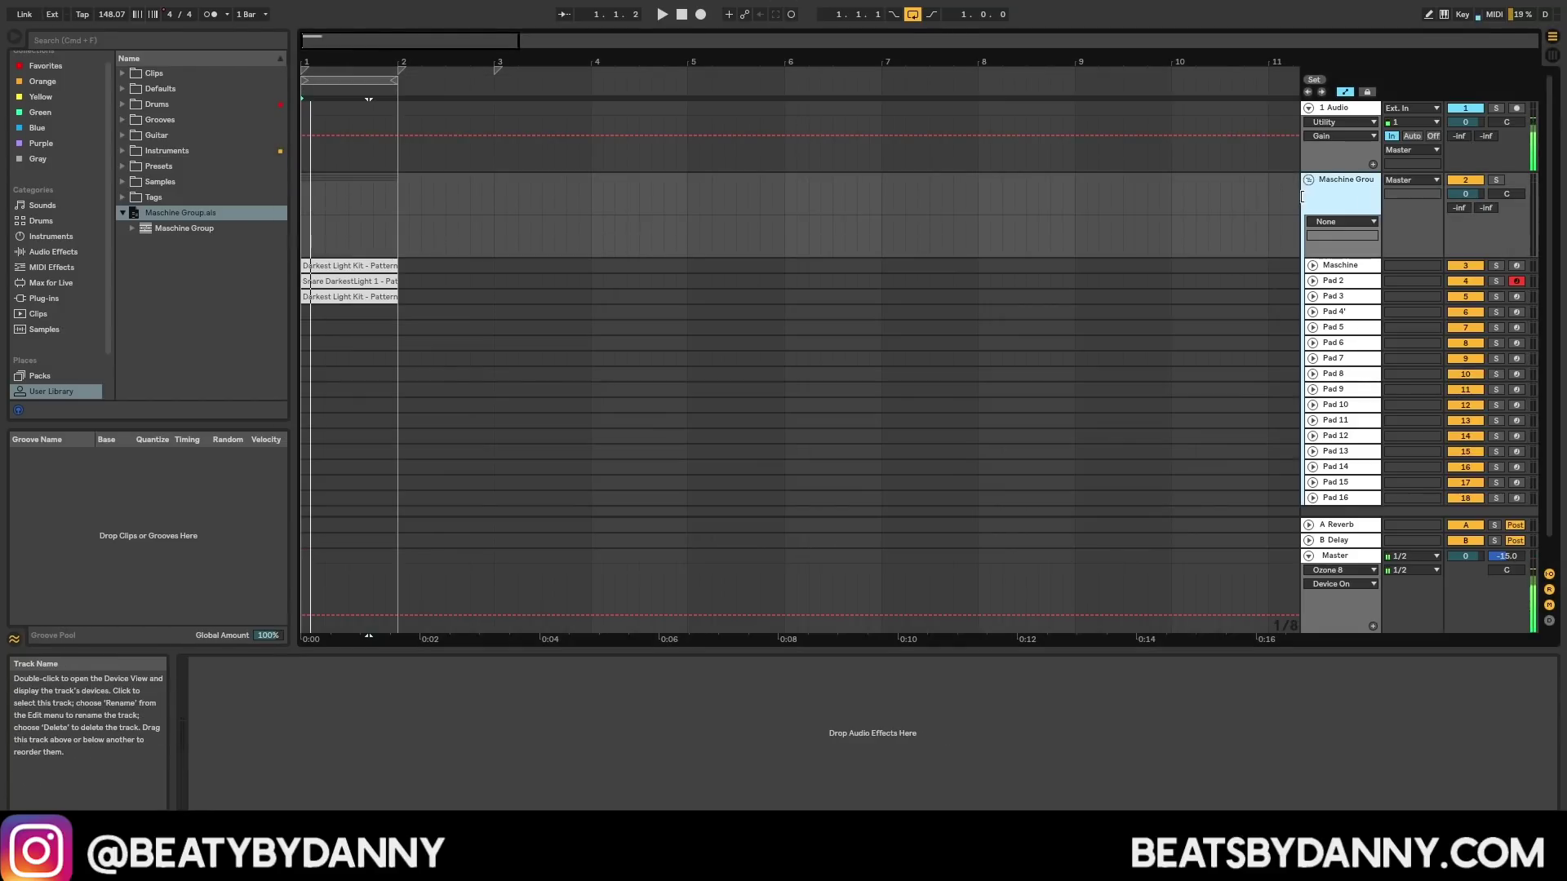
click(1335, 267)
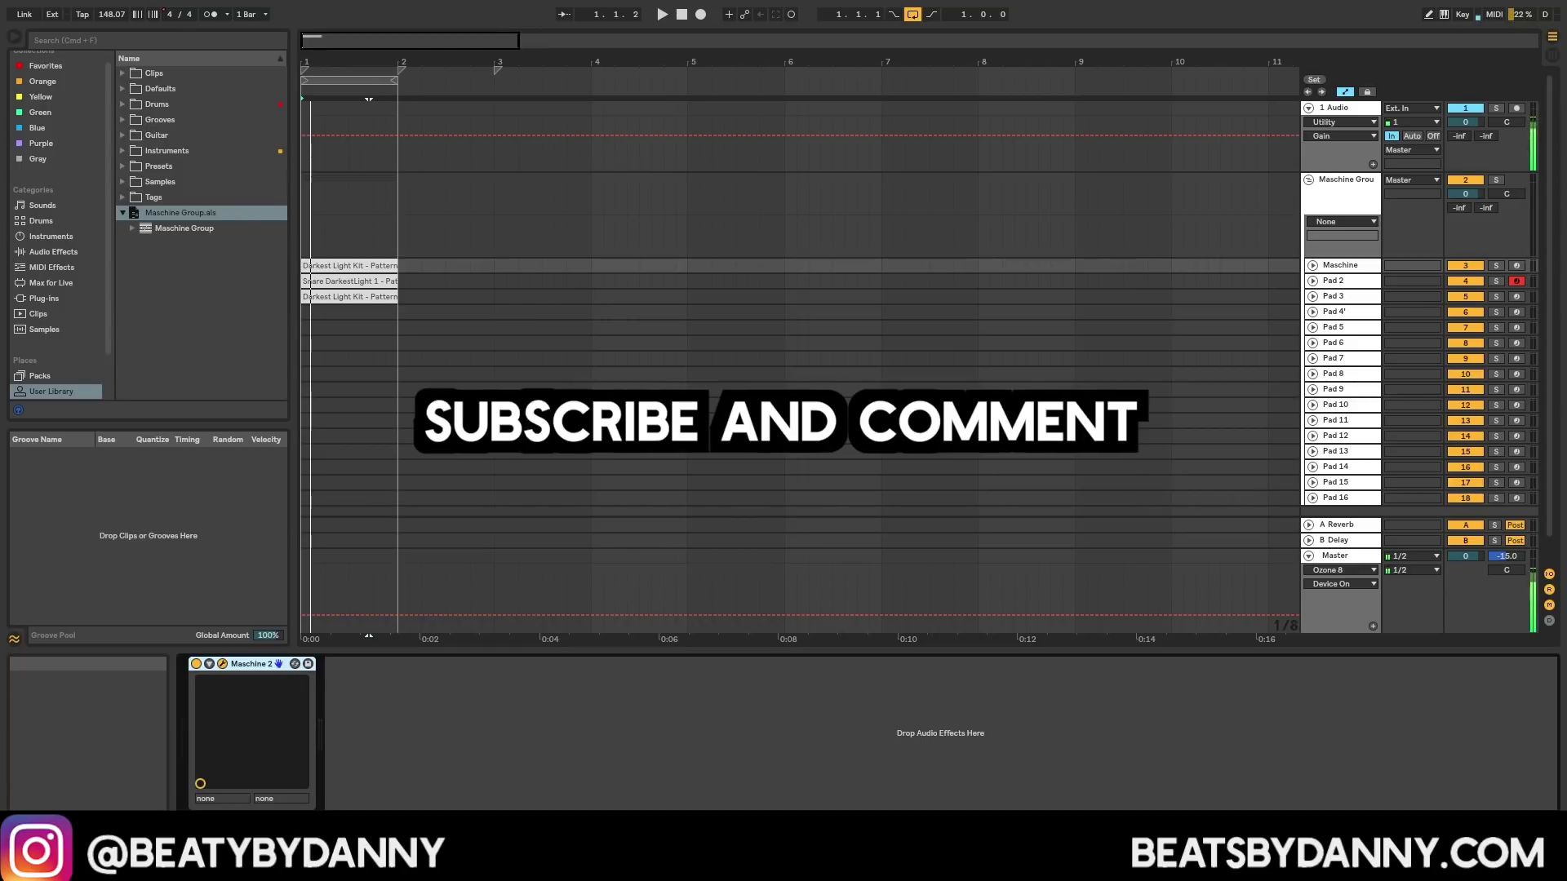
Step: Move the opened Maschine 2 window up to the top of the screen
drag(654, 783, 584, 66)
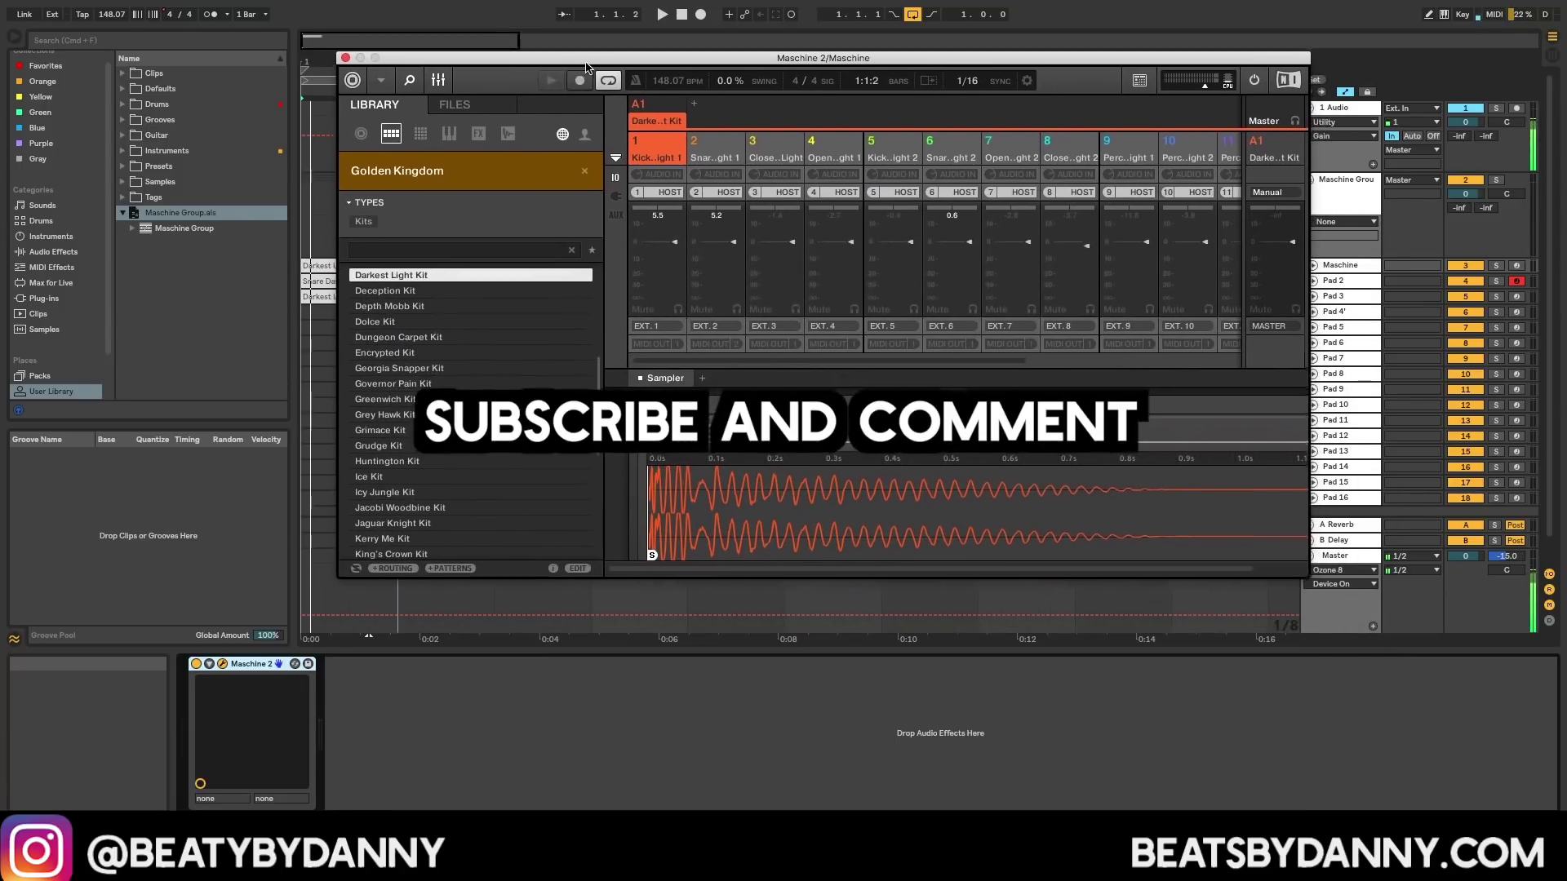